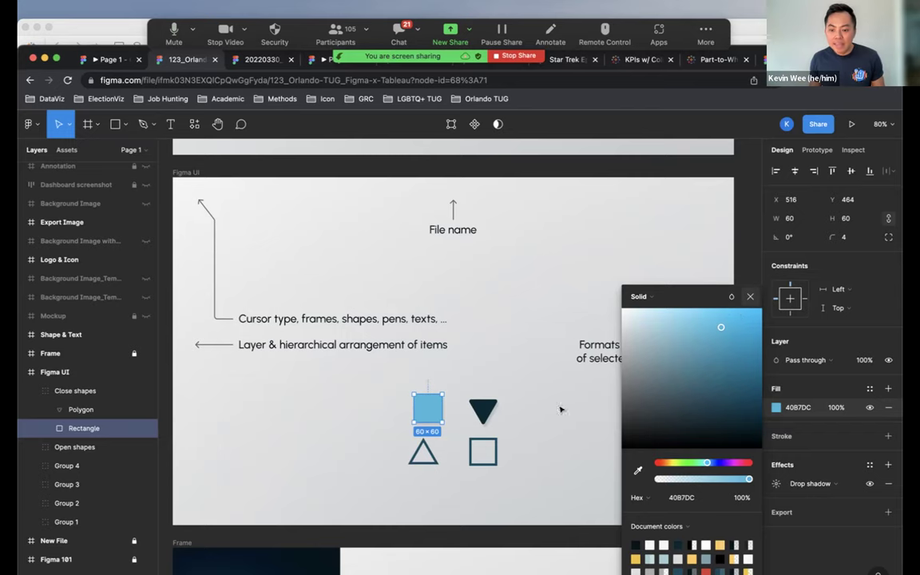
Add a black inside stroke with a thickness of 5 to the blue square and inspect its drop shadow settings.
key("Escape")
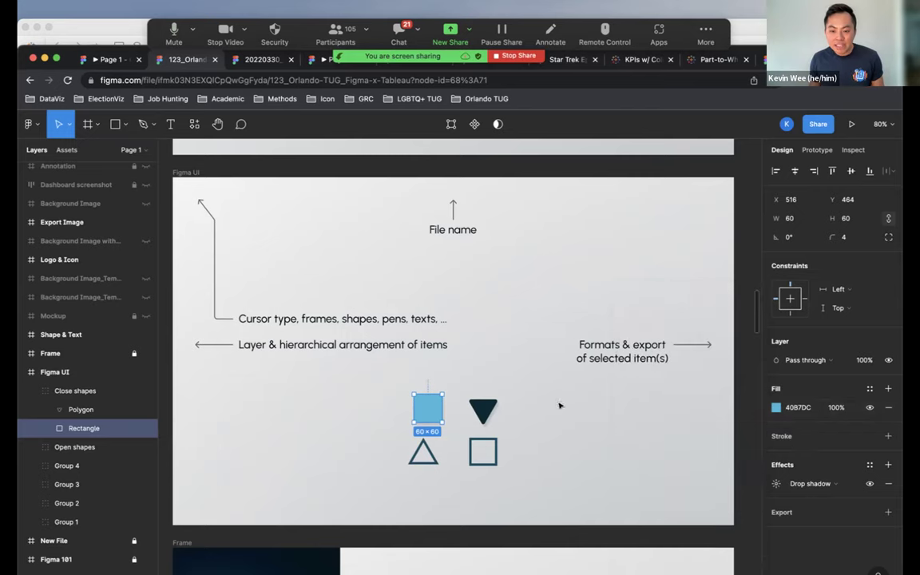
left_click(887, 436)
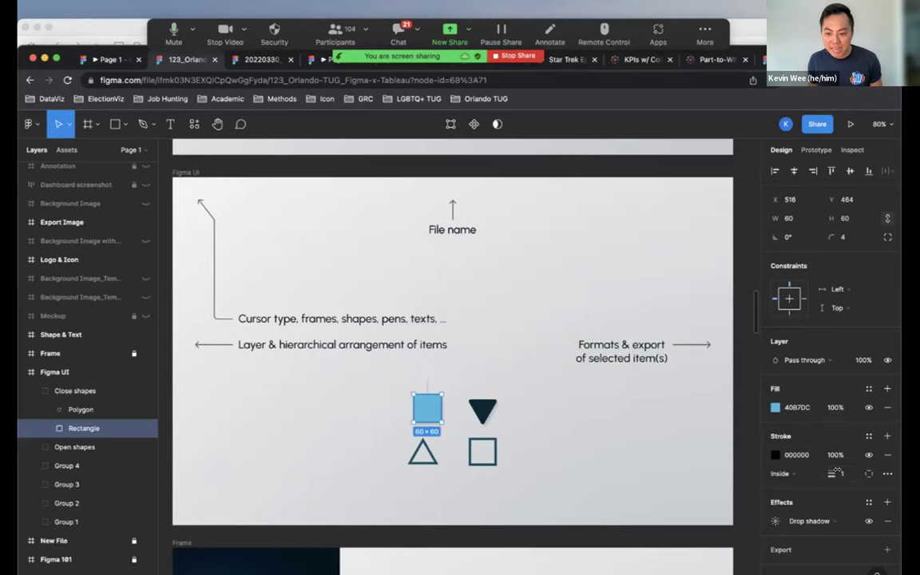
mouse_move(831, 474)
left_mouse_down()
mouse_move(747, 427)
mouse_move(703, 468)
mouse_move(725, 523)
left_mouse_up()
left_click(776, 521)
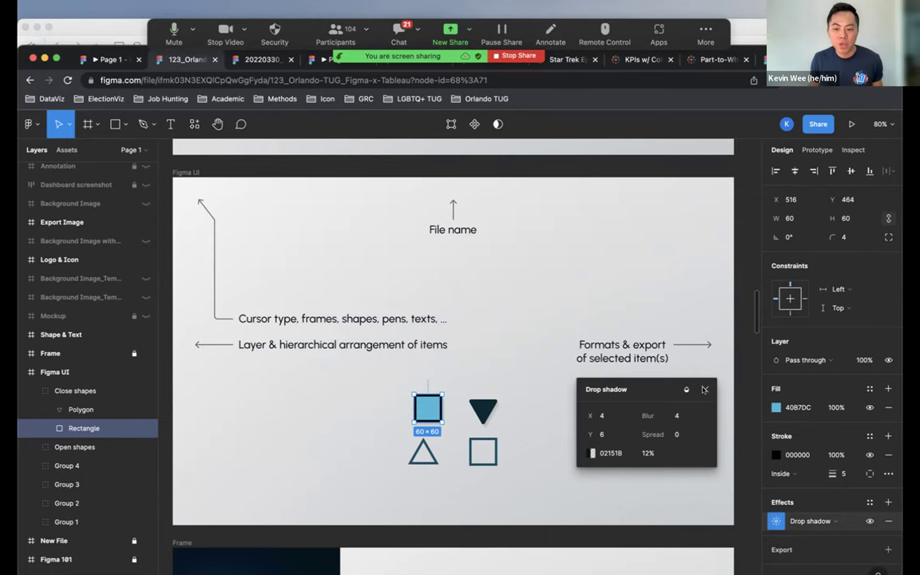
left_click(705, 389)
Draw a new frame about 482 × 744 beside the "Draw a frame" slide and widen it to about 694.
scroll(661, 317, "down", 5)
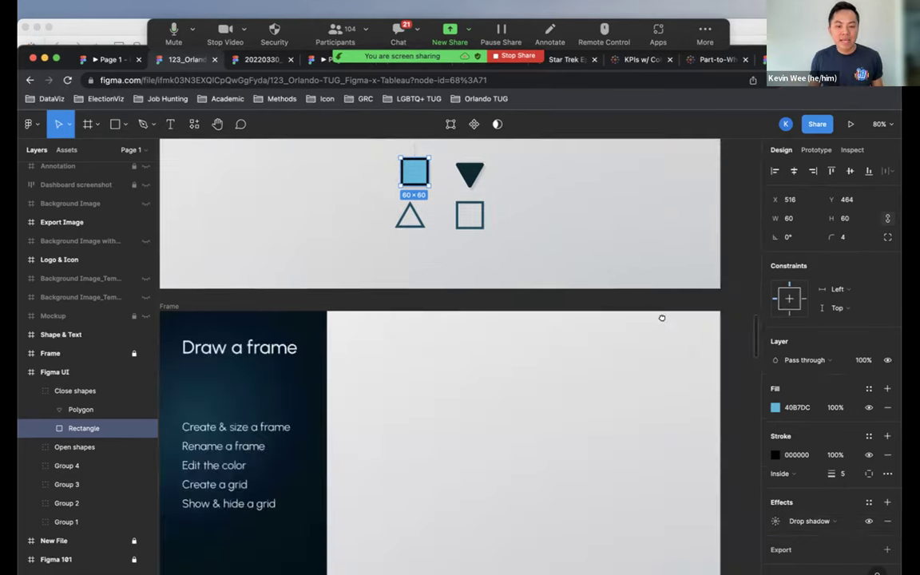
scroll(660, 318, "down", 3)
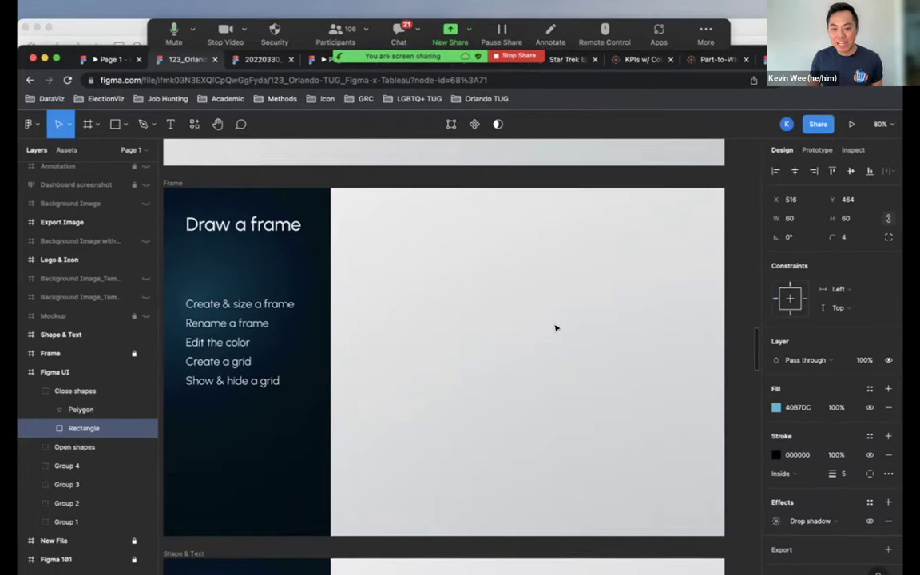
scroll(556, 327, "down", 3)
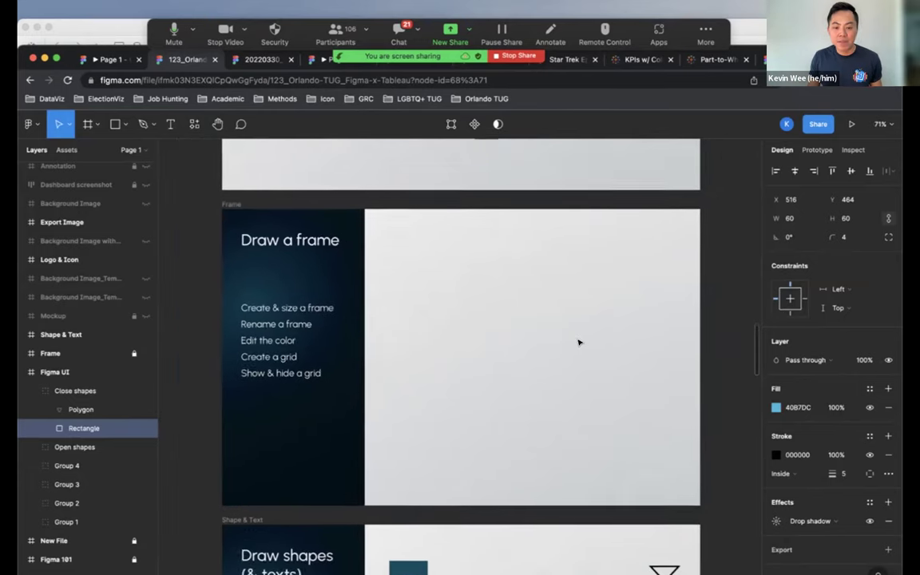
scroll(579, 342, "down", 2)
scroll(626, 341, "right", 2)
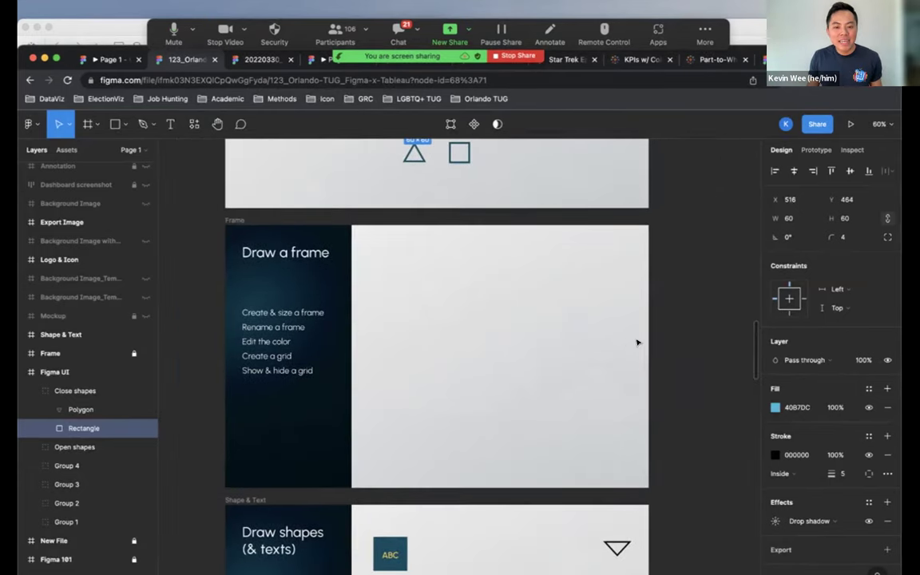
scroll(595, 342, "down", 4)
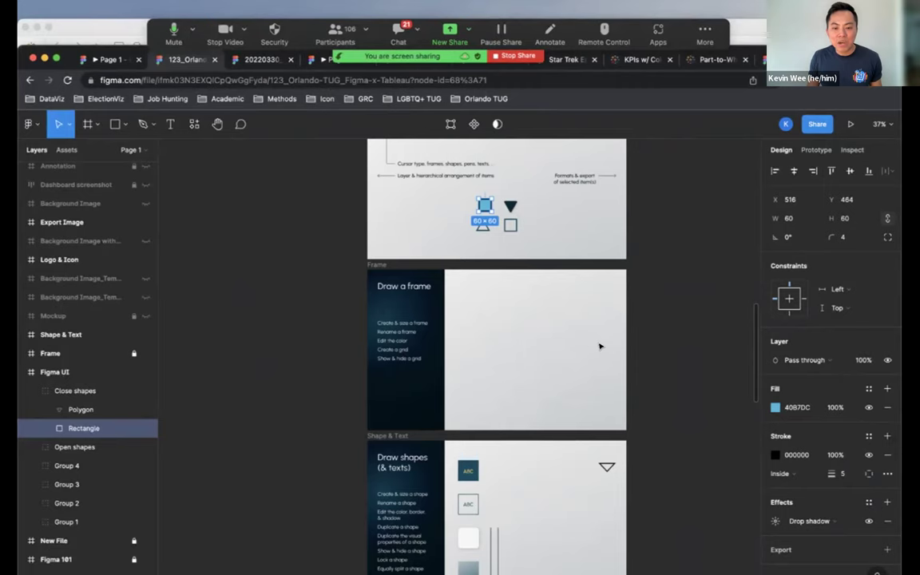
scroll(451, 361, "right", 4)
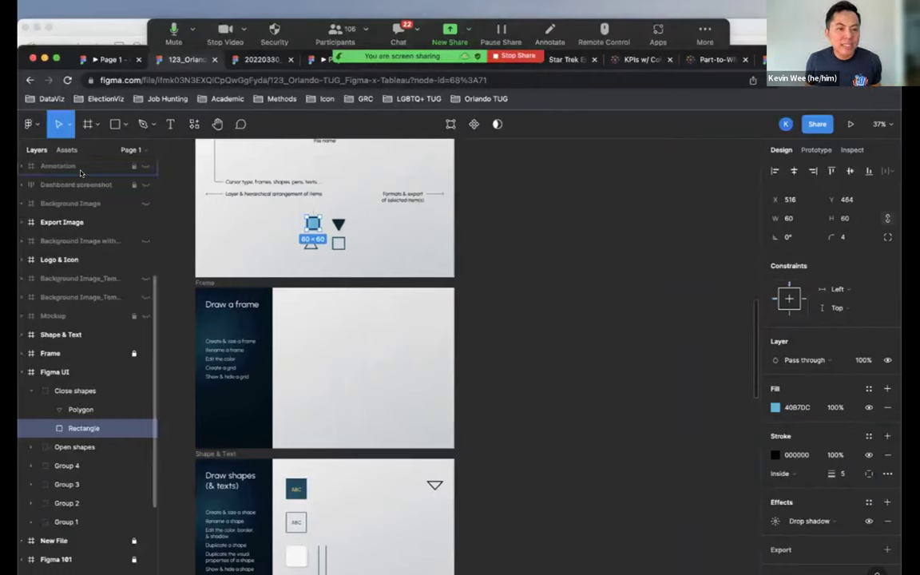
left_click(85, 126)
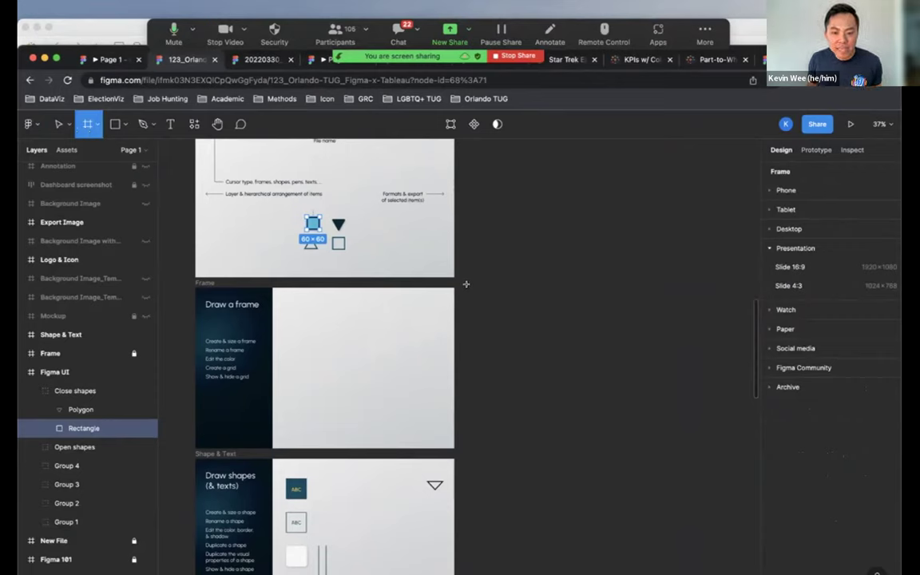
mouse_move(470, 287)
left_mouse_down()
mouse_move(538, 410)
mouse_move(572, 442)
left_mouse_up()
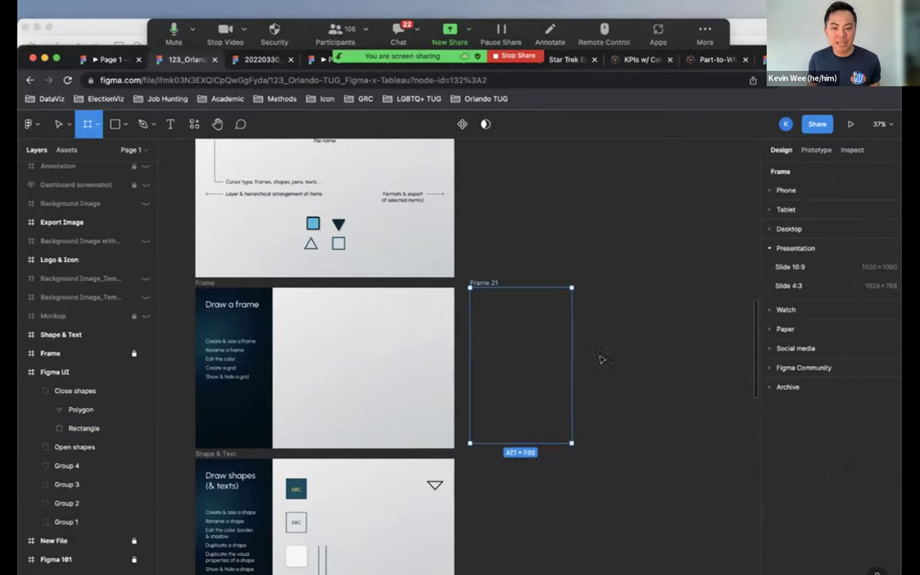
left_click_drag(602, 360, 599, 344)
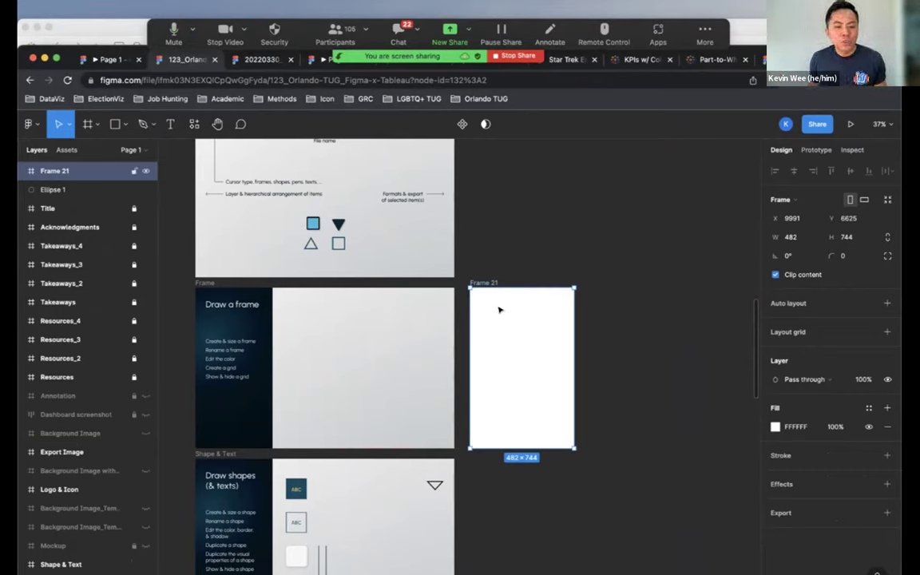
mouse_move(614, 340)
left_mouse_down()
mouse_move(597, 340)
mouse_move(621, 340)
left_mouse_up()
mouse_move(540, 288)
left_mouse_down()
mouse_move(541, 301)
mouse_move(541, 288)
left_mouse_up()
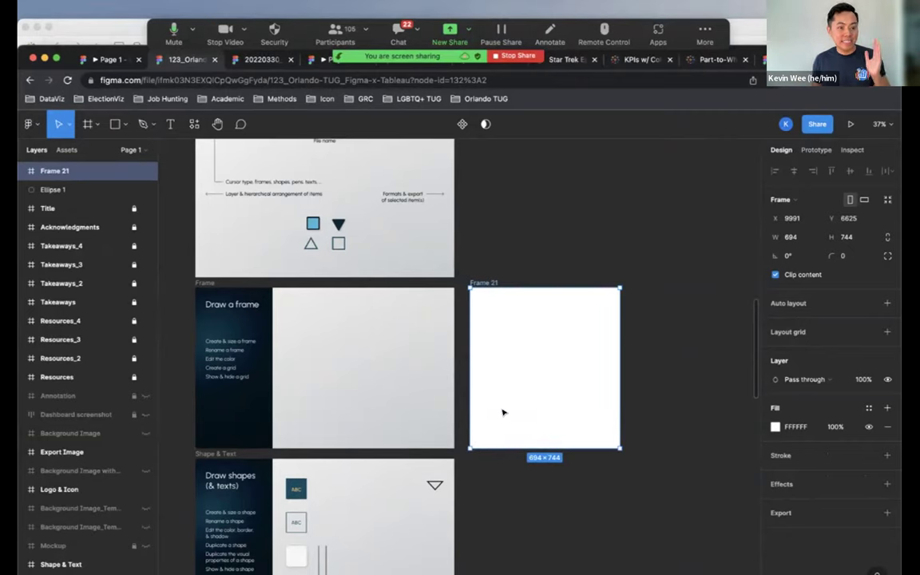
Set the new frame's width to 1200.
left_click(803, 238)
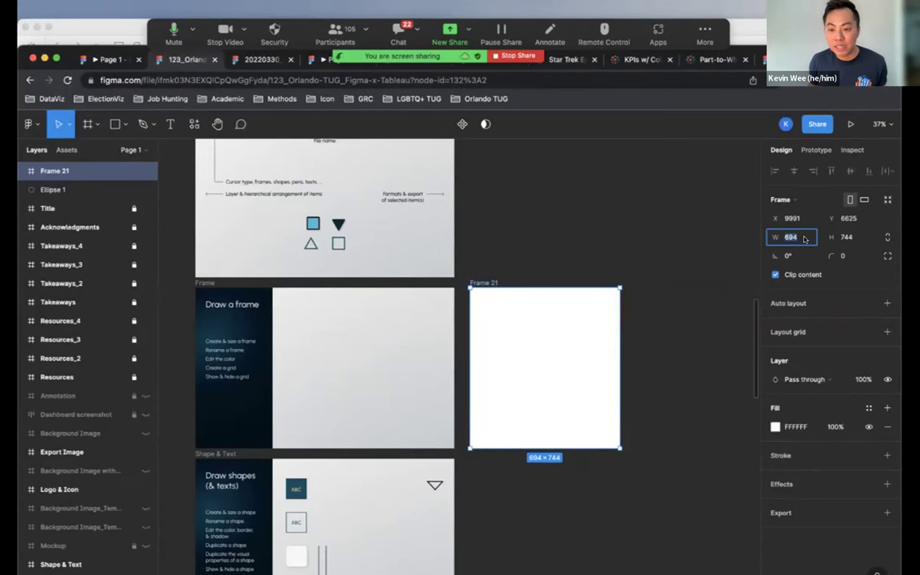
type("1200")
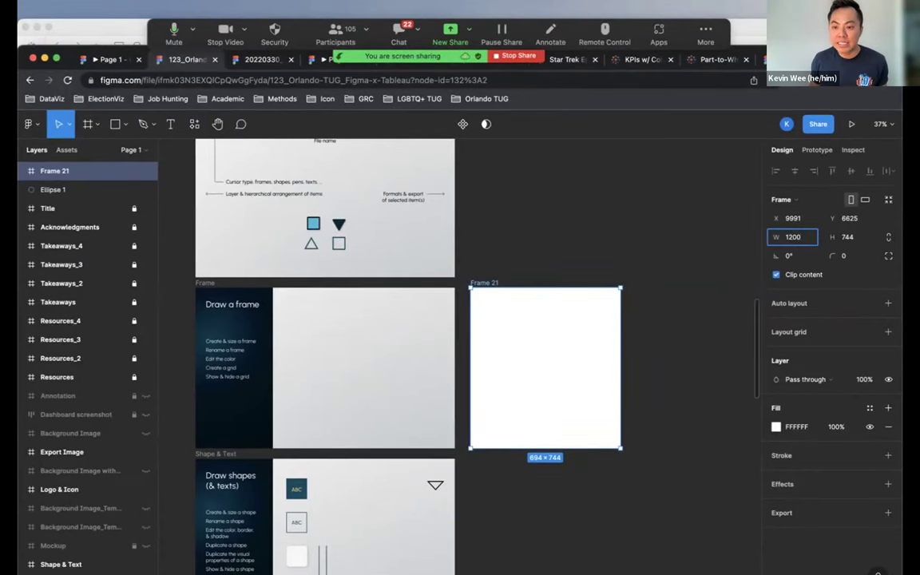
key("Return")
scroll(694, 224, "right", 1)
scroll(694, 224, "down", 1)
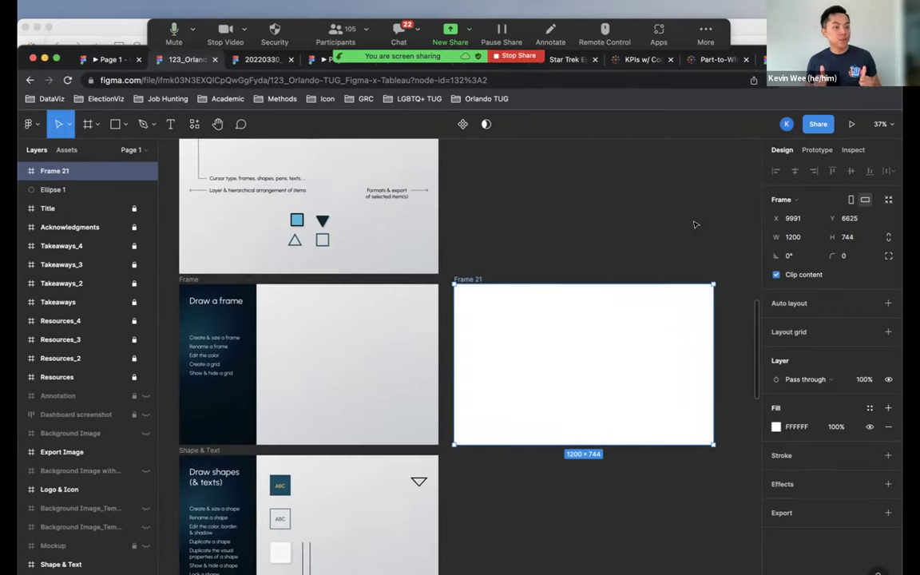
Rename the new frame as XYZ through its label on the canvas.
key("Escape")
left_click(472, 300)
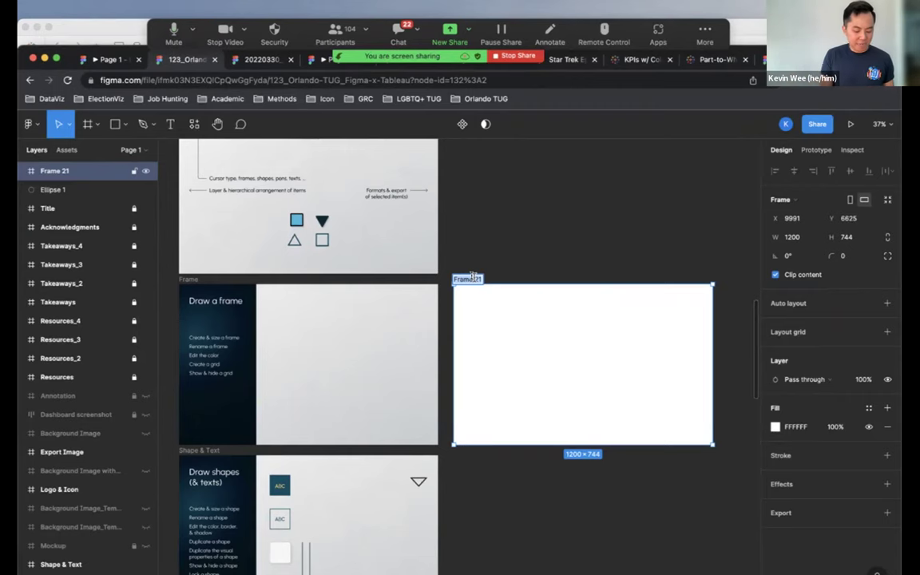
double_click(468, 278)
type("XYZ")
key("Return")
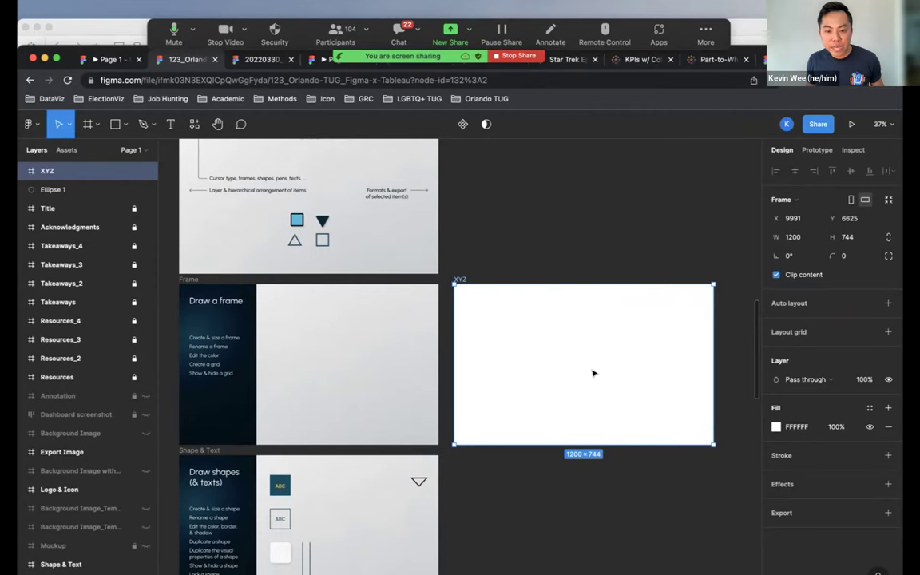
Rename the frame as PQR through its entry in the layer list.
double_click(48, 171)
type("PQR")
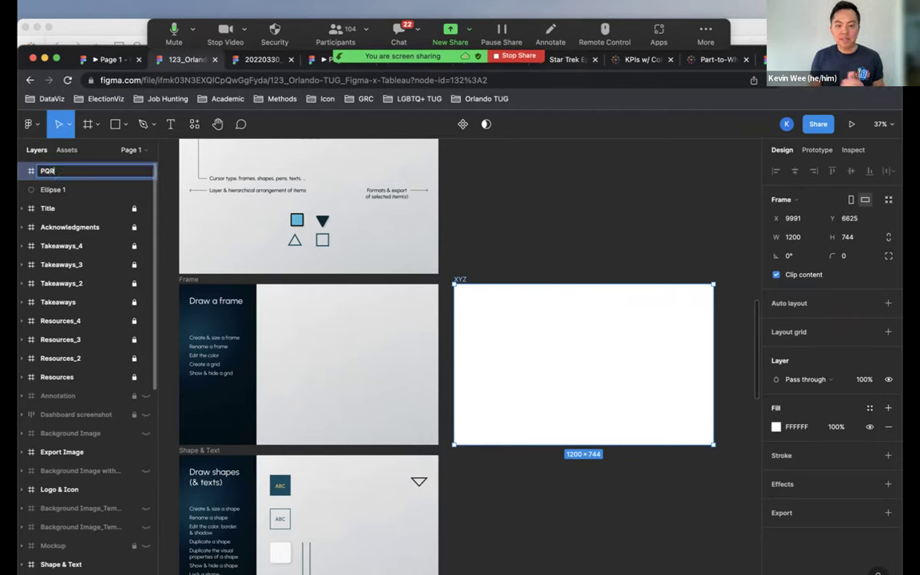
key("Return")
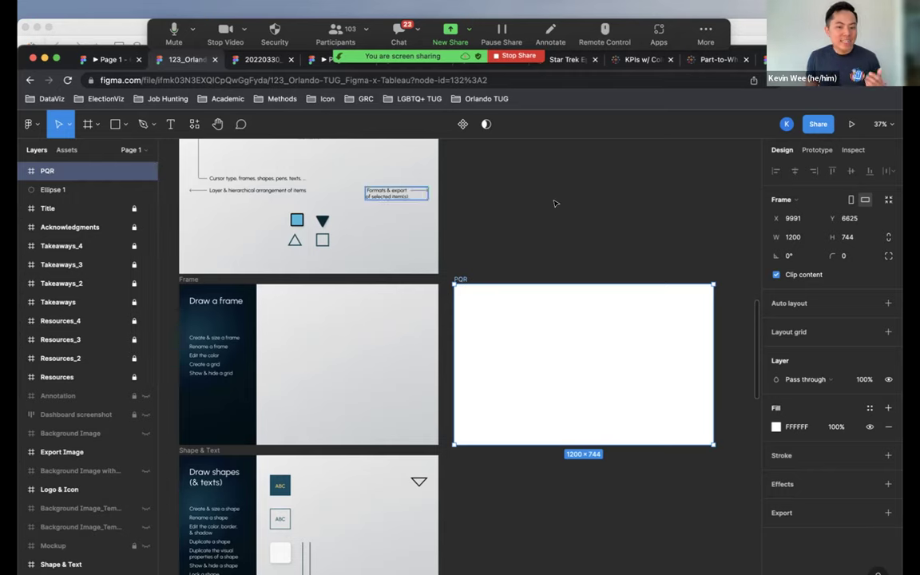
Pick a yellow fill color, DDCC31, for the PQR frame and move the color picker off the frame.
left_click(791, 427)
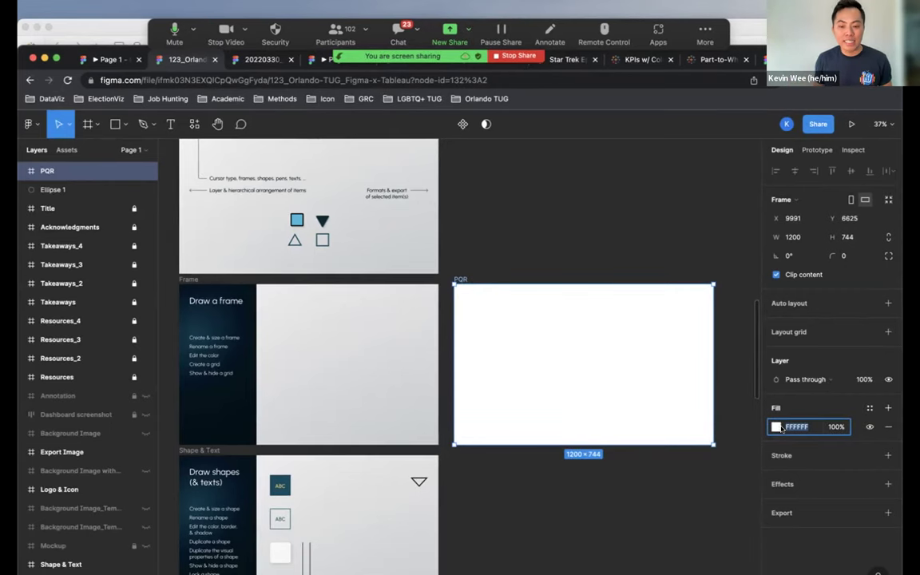
left_click(776, 427)
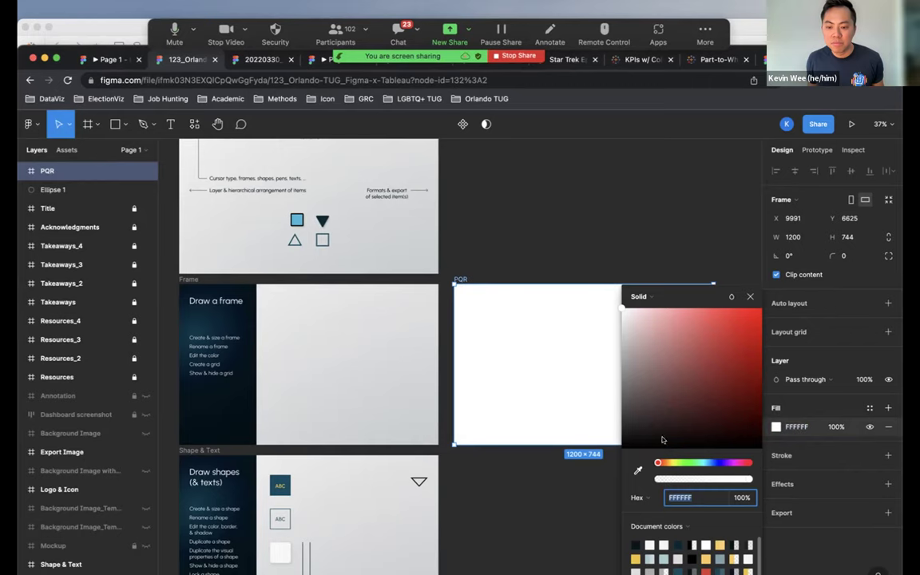
left_click(670, 465)
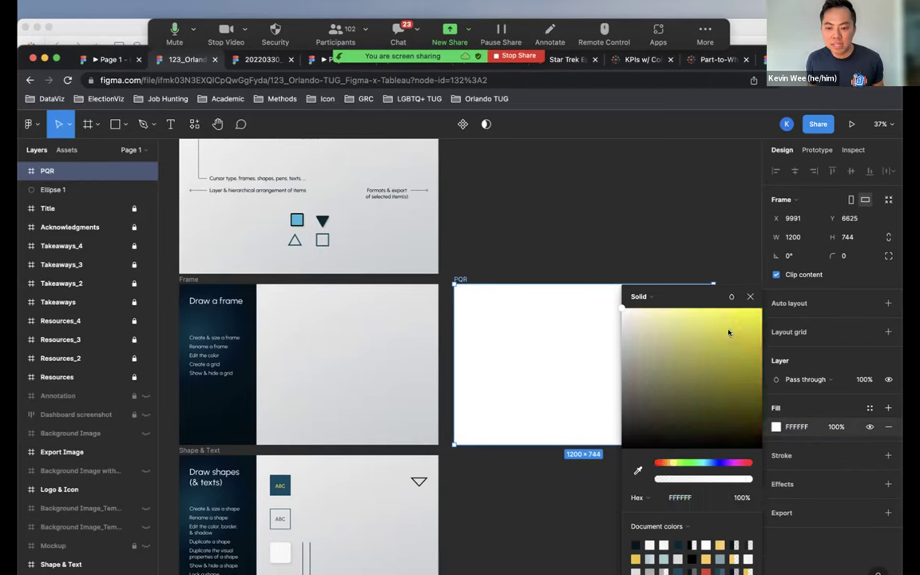
left_click(731, 327)
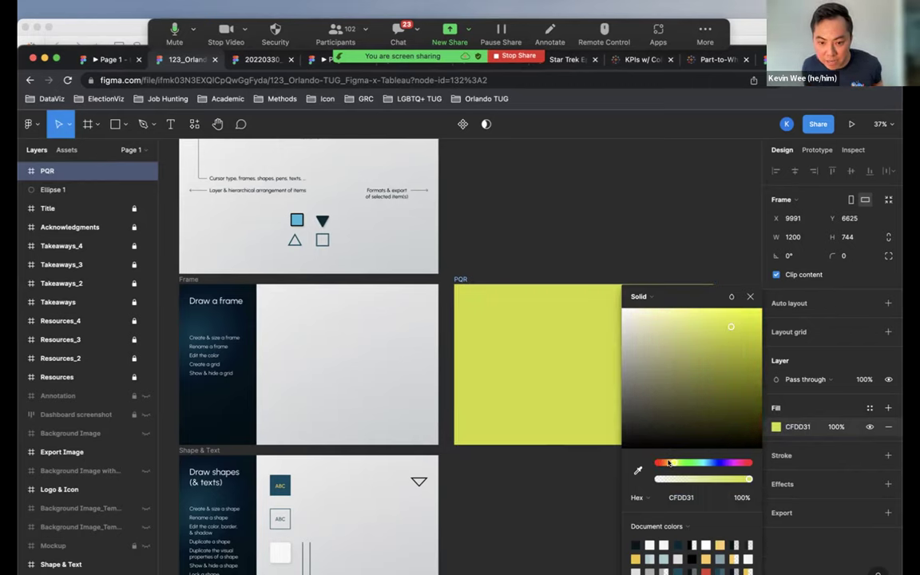
left_click(670, 463)
left_click_drag(683, 297, 314, 229)
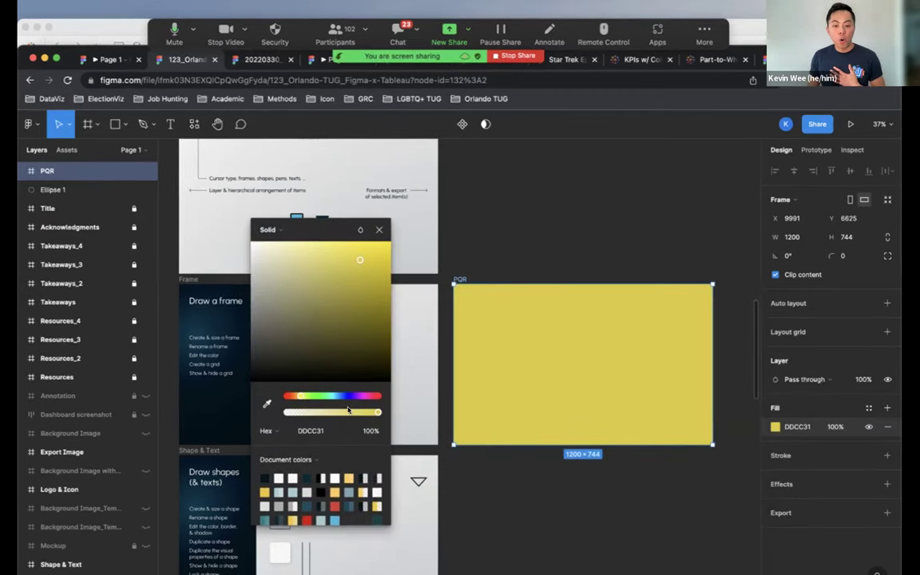
Set the PQR frame's fill to the orange hex color EC6B29.
left_click(320, 431)
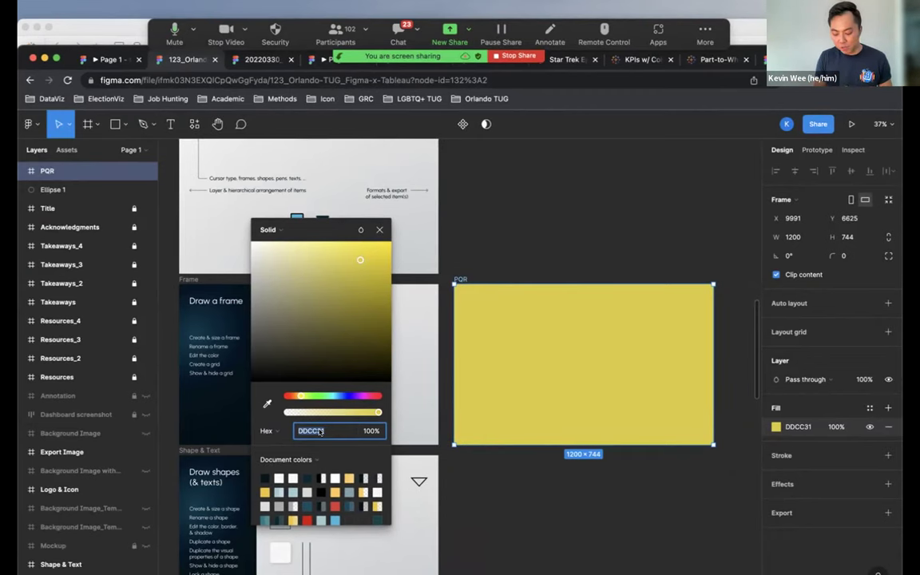
type("e")
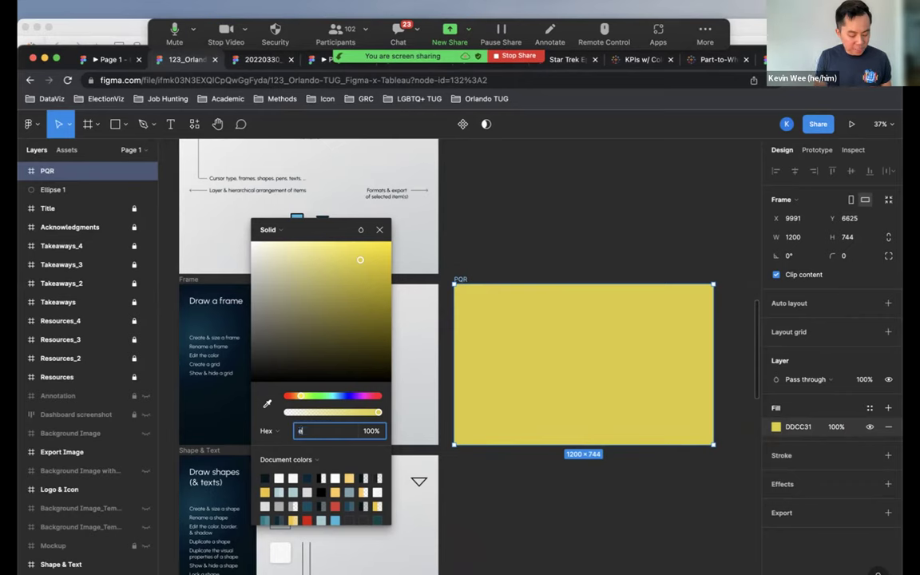
type("c6b")
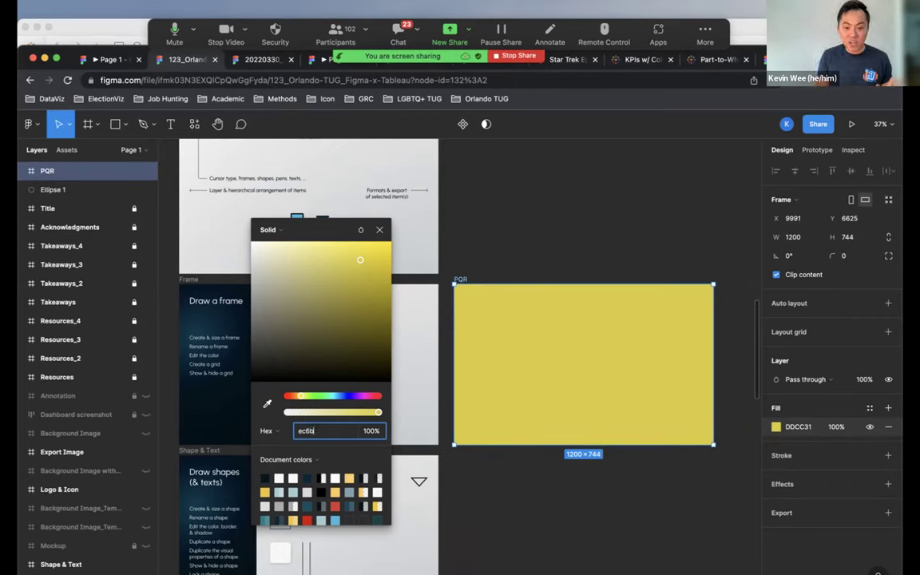
type("29")
key("Return")
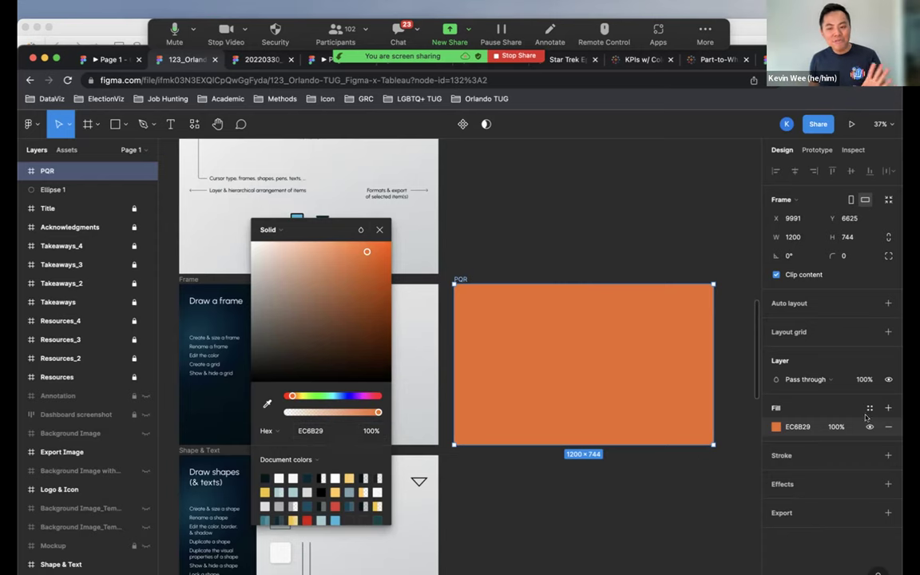
Set the PQR frame's fill color to white, FFFFFF.
left_click(797, 427)
type("fff")
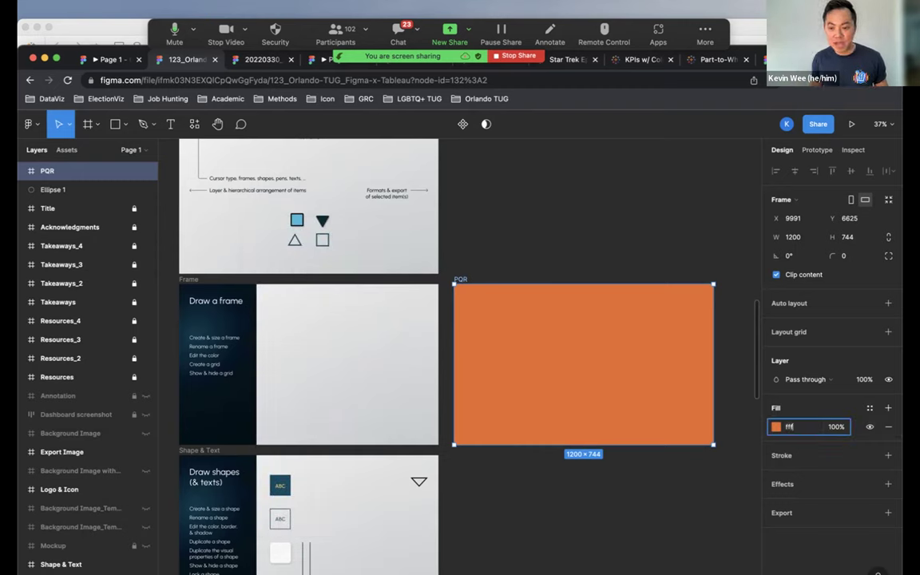
key("Return")
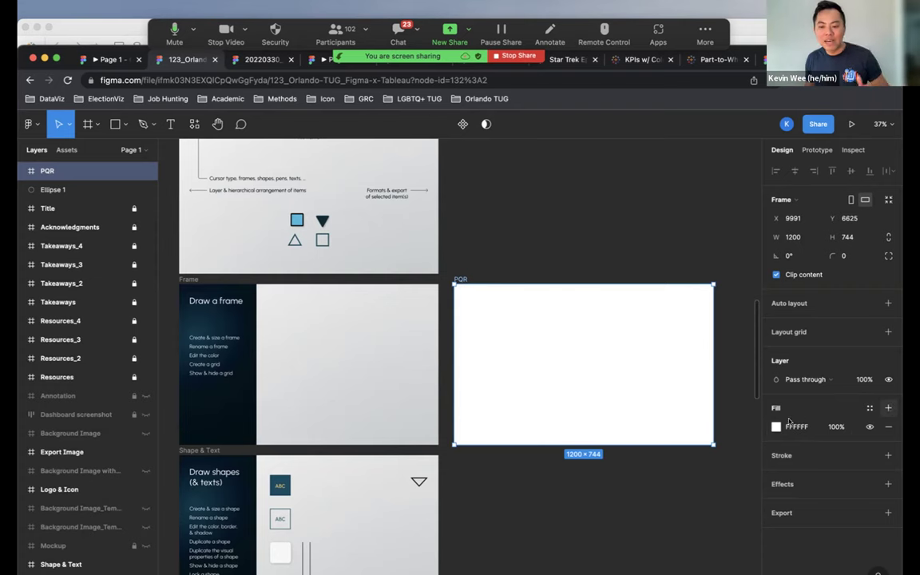
Add a second fill to the PQR frame as a linear gradient running diagonally, with its black end beyond the lower-right corner.
left_click(888, 408)
left_click(776, 426)
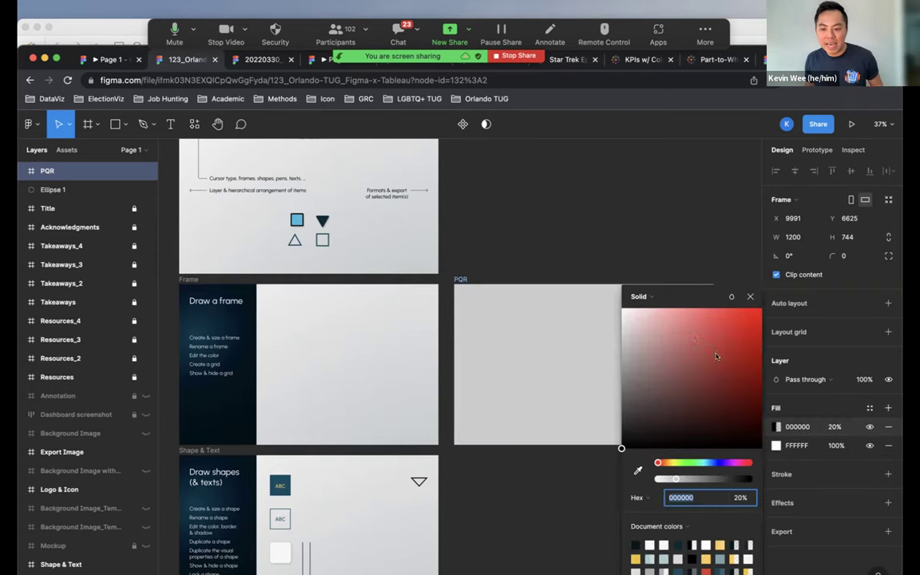
left_click(640, 296)
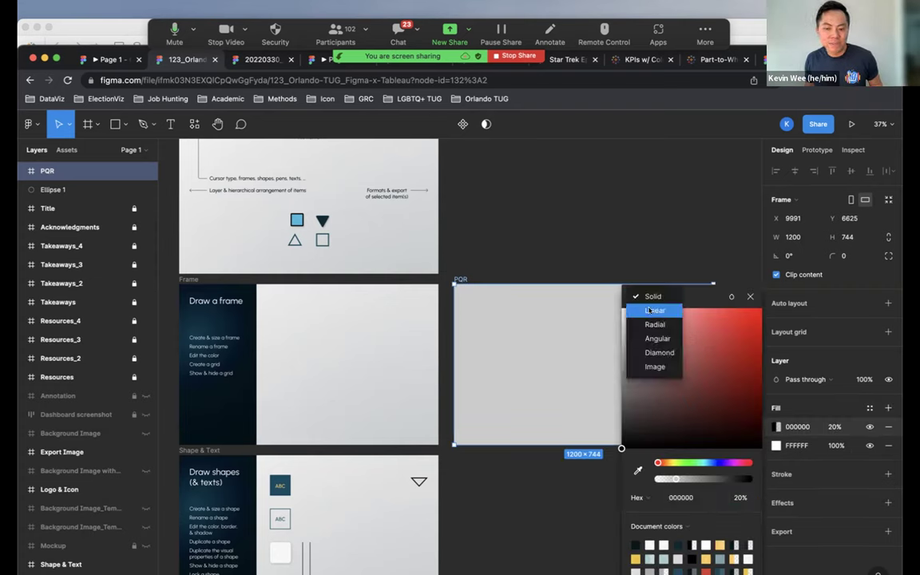
left_click(651, 310)
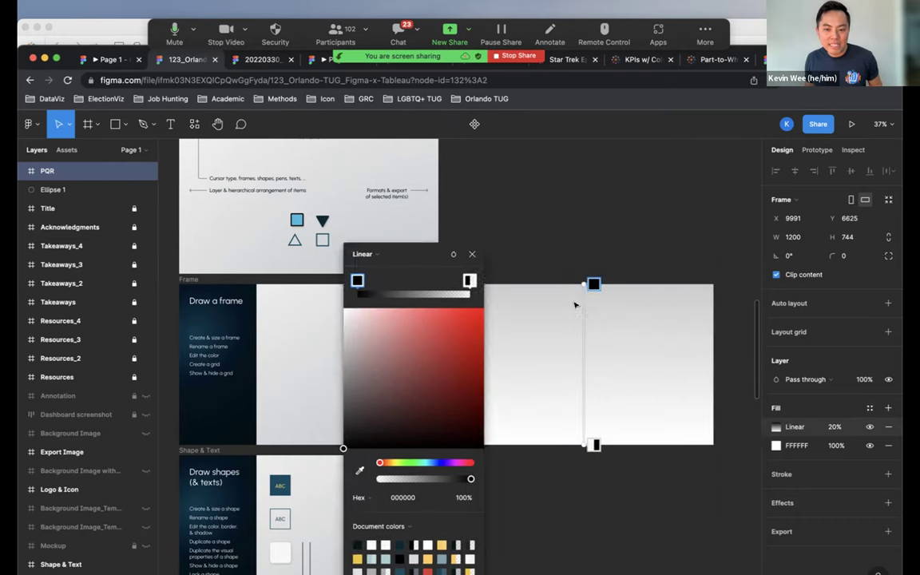
left_click_drag(593, 445, 504, 270)
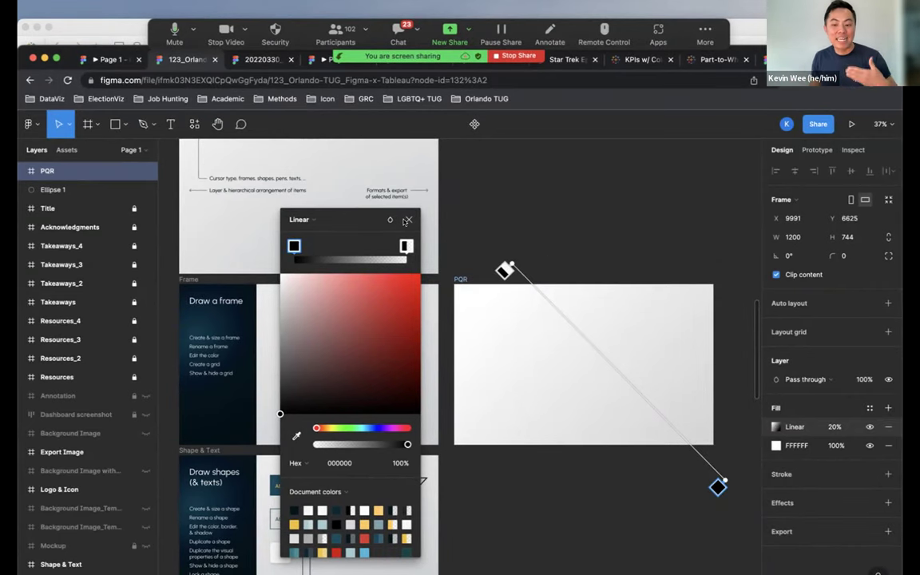
Draw an ellipse about 464 by 426 in the upper-left area of the PQR frame.
key("Escape")
key("Escape")
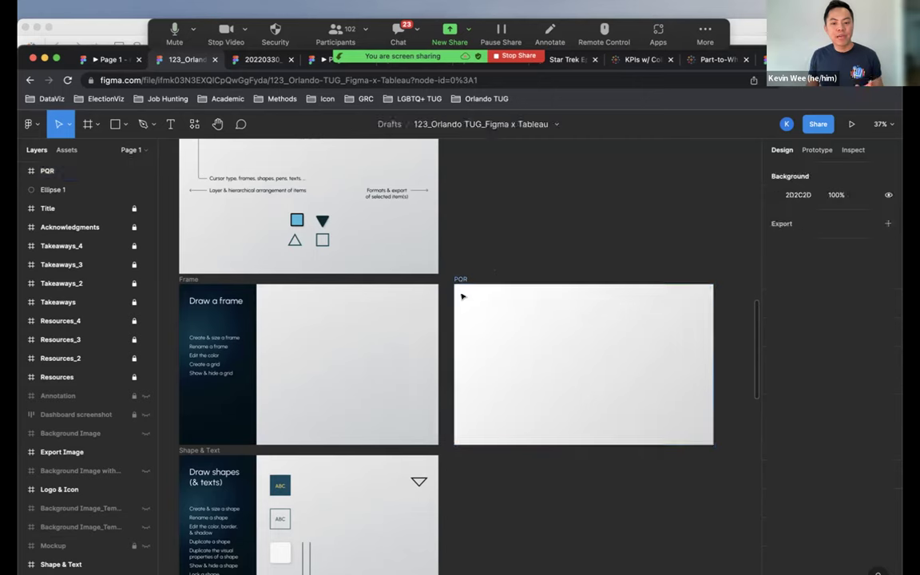
left_click(462, 295)
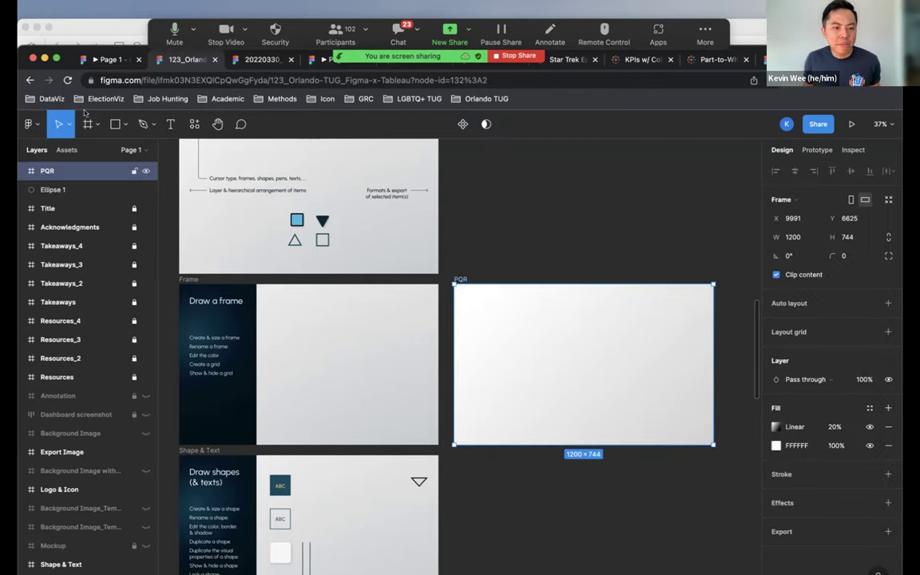
left_click(126, 125)
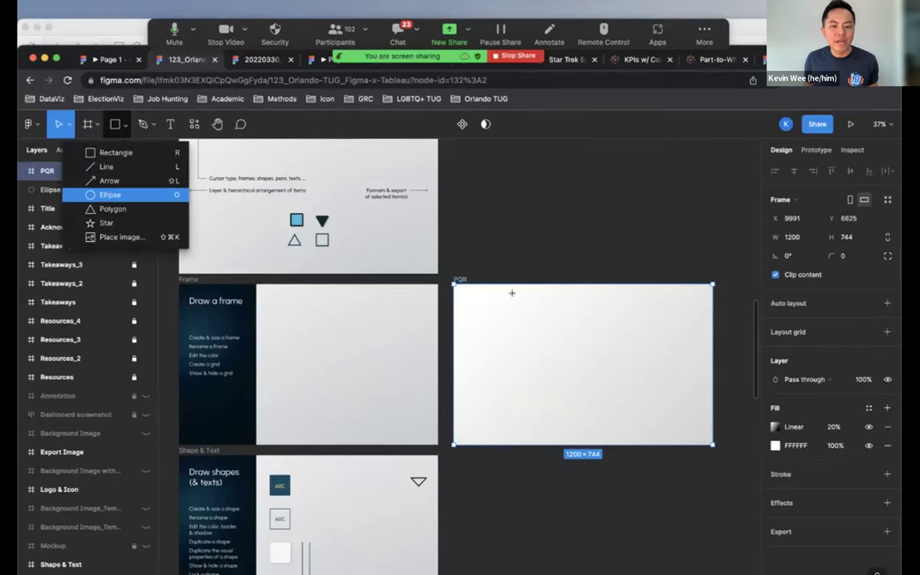
left_click(88, 176)
left_click_drag(500, 302, 601, 394)
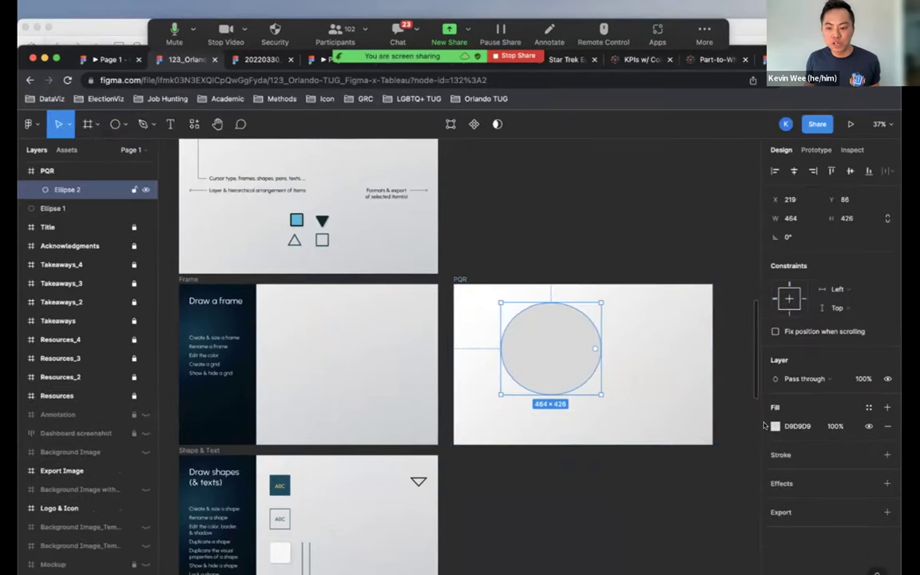
Add a circle over the gray ellipse, filled with red CE1515, and enlarge it to about 424 by 424.
left_click(118, 125)
left_click(125, 125)
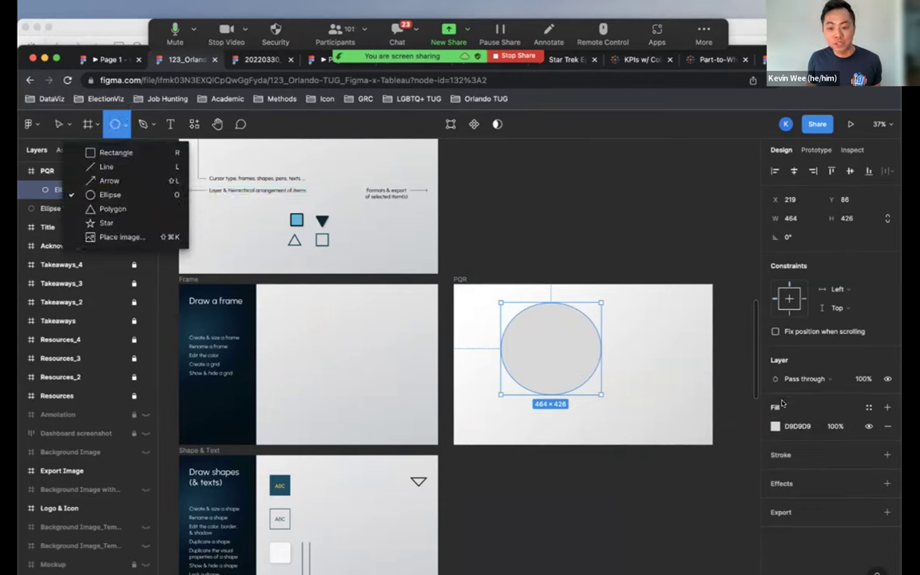
left_click(543, 343)
type("CE1515")
key("Return")
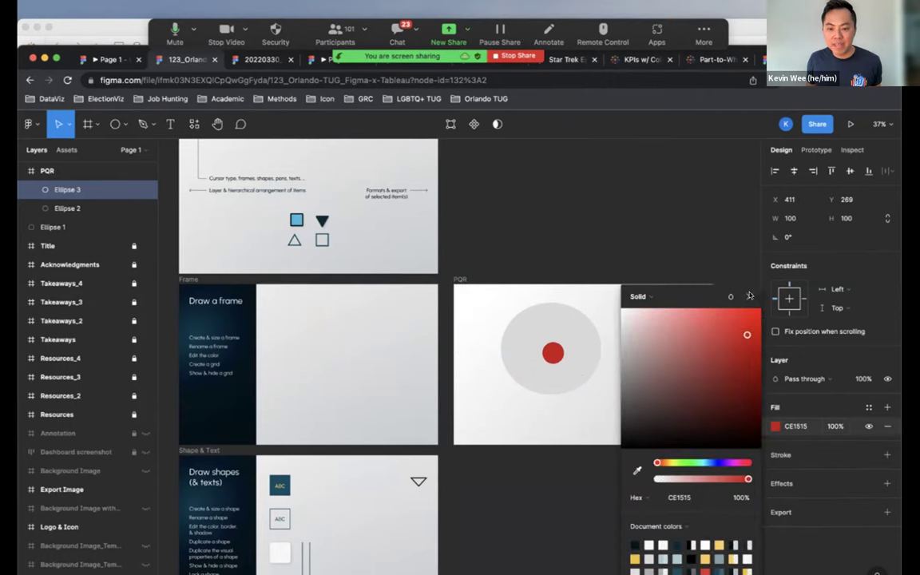
key("Escape")
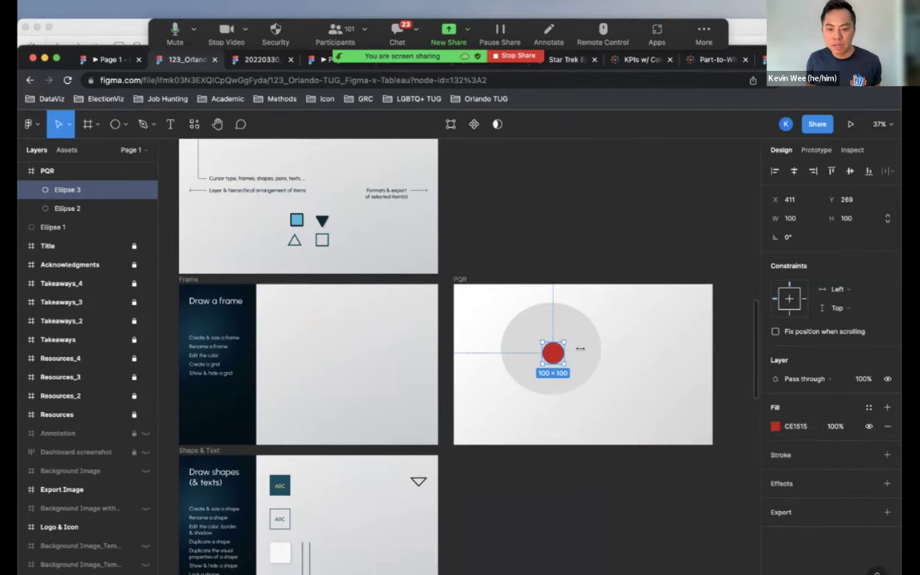
left_click_drag(553, 352, 572, 360)
left_click_drag(650, 287, 652, 279)
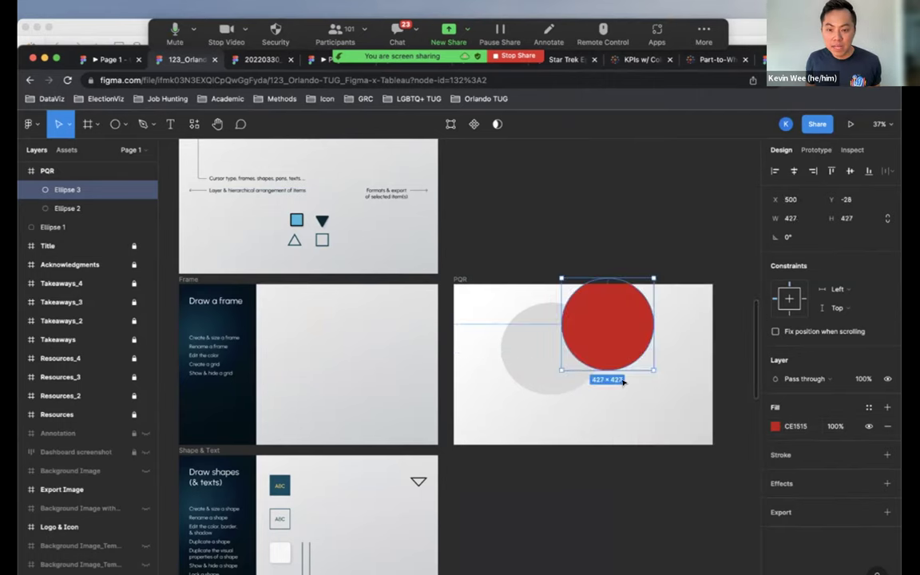
Move the red circle partly beyond the frame's upper-right corner and back inside to overlap the gray ellipse.
left_click_drag(645, 325, 691, 283)
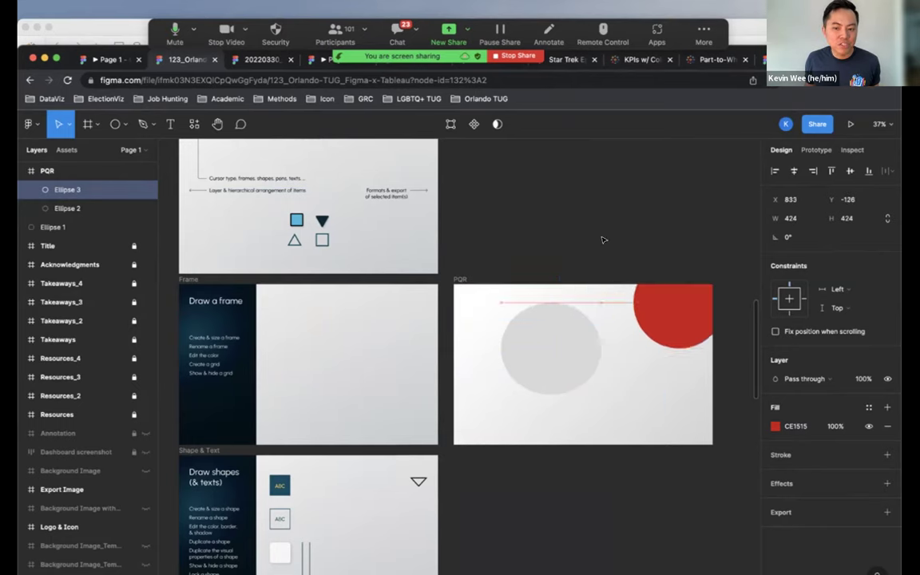
left_click(754, 314)
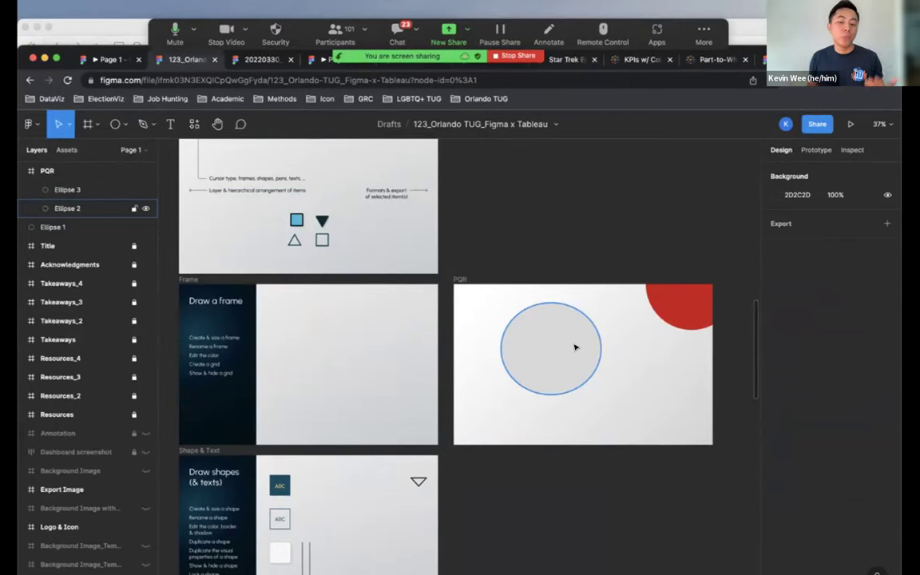
left_click_drag(691, 299, 607, 386)
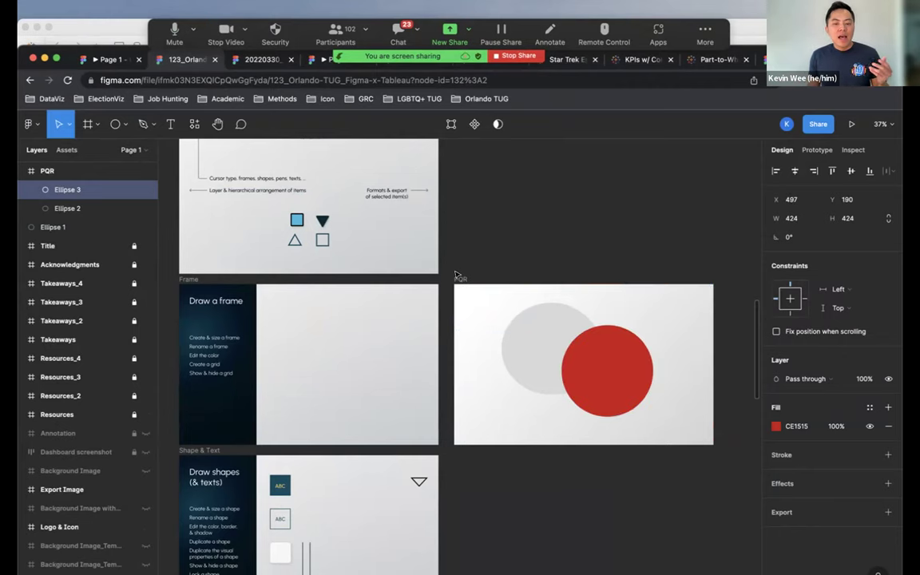
Add a layout grid to the PQR frame and fit the frame in view.
key("Escape")
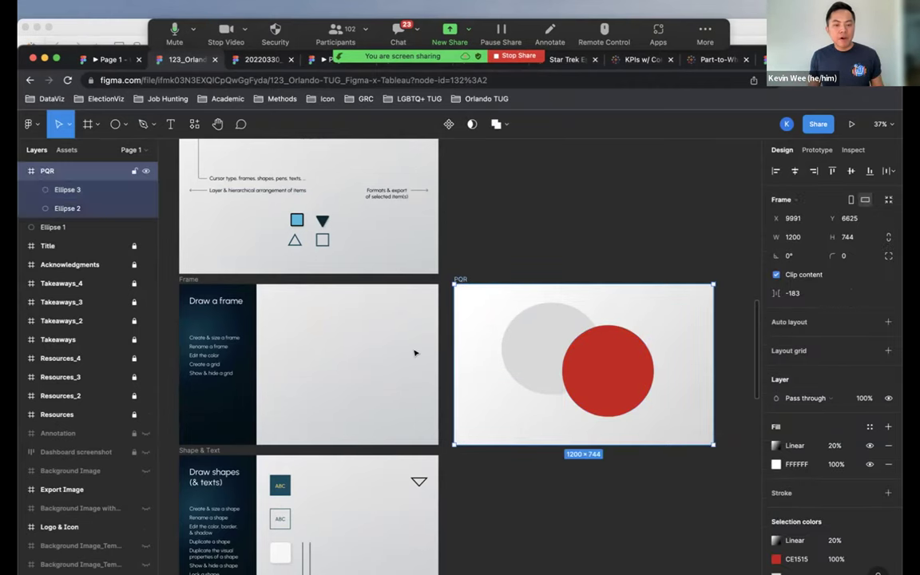
scroll(320, 342, "right", 3)
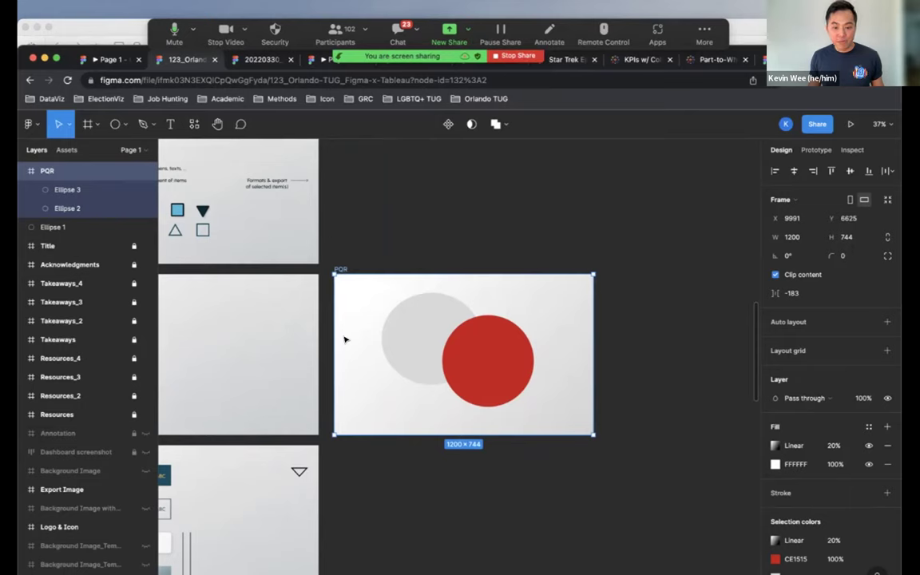
scroll(345, 339, "up", 5)
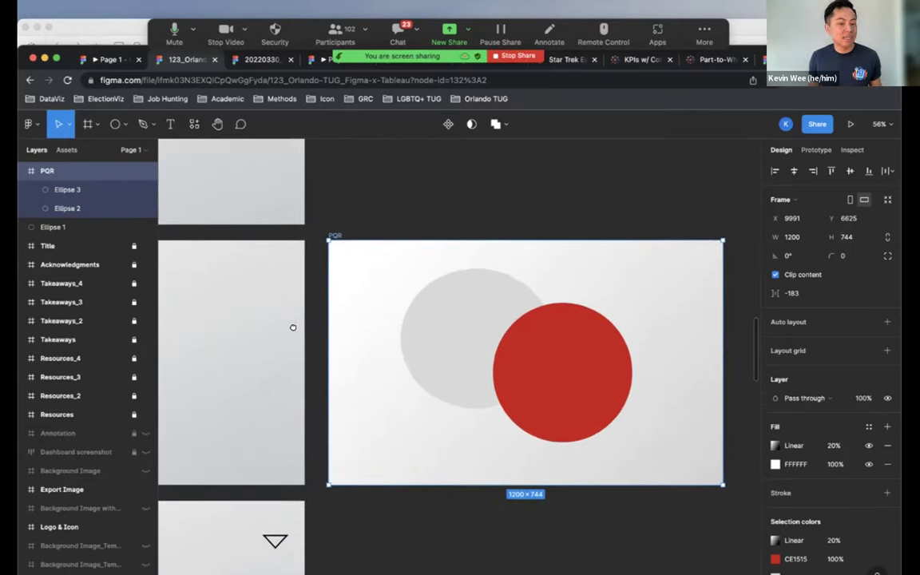
scroll(296, 328, "up", 3)
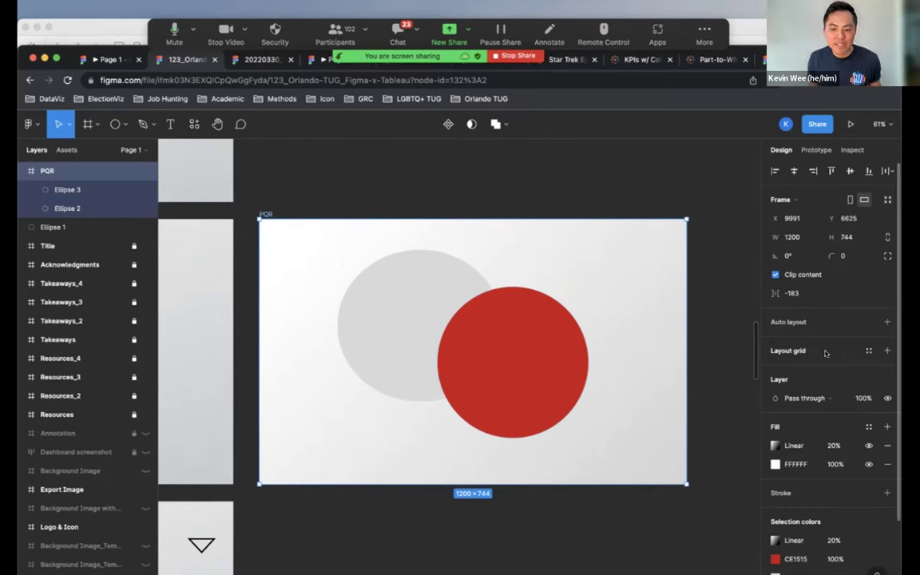
left_click(887, 350)
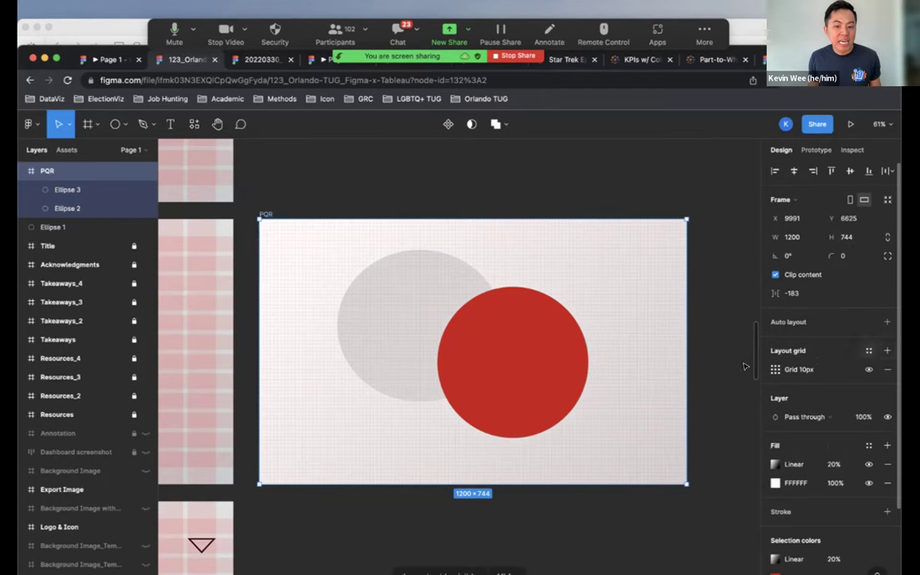
key("shift+2")
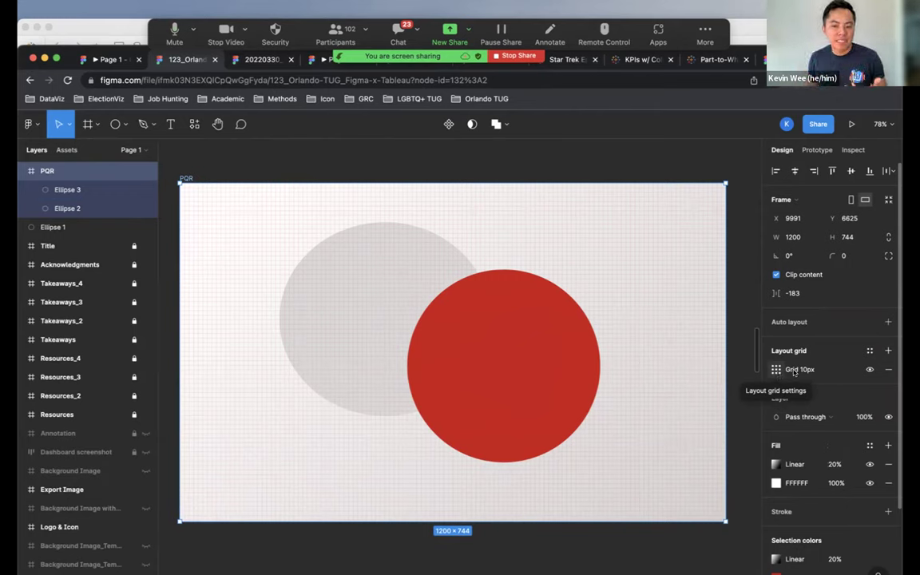
Set the PQR frame's layout grid size to 12.
left_click(776, 369)
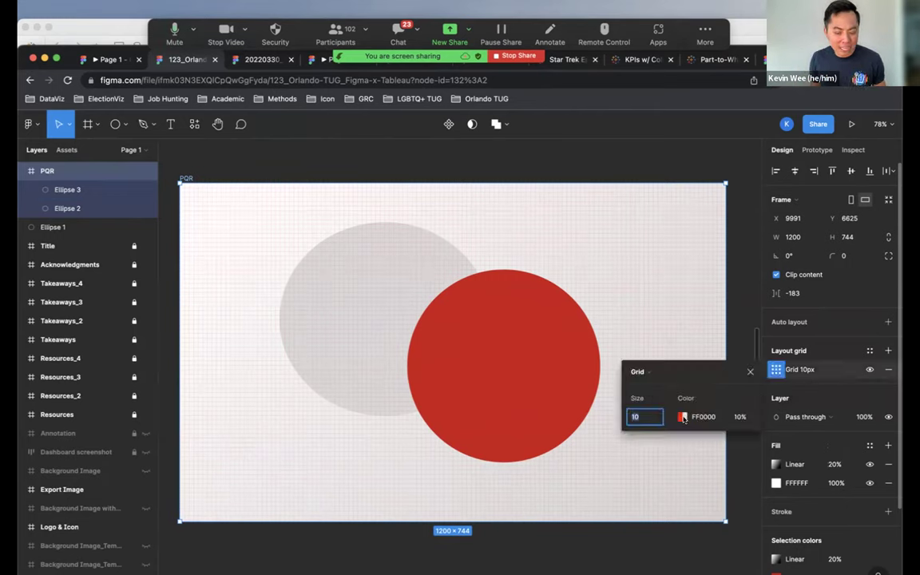
left_click(772, 370)
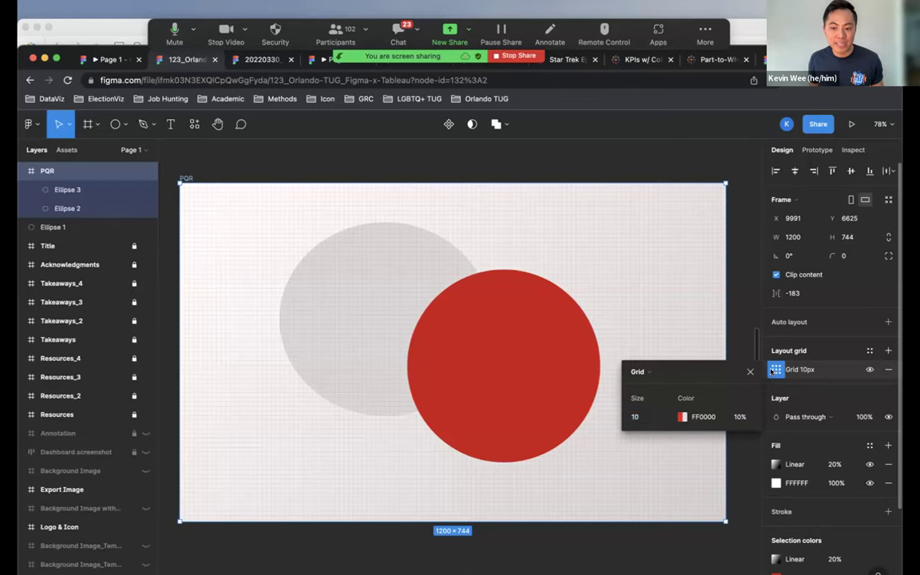
left_click(775, 369)
left_click(776, 369)
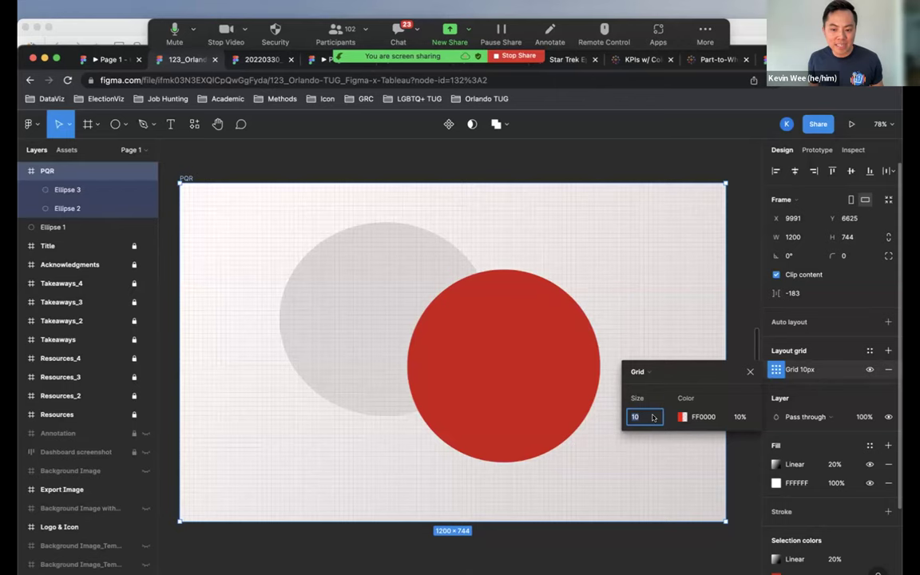
type("12")
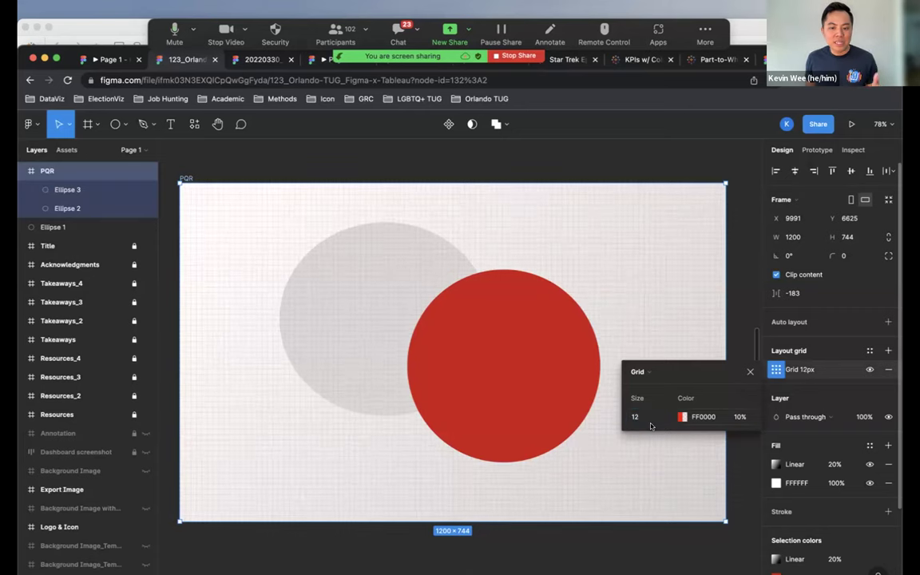
Change the layout grid color to blue, 1400FF.
left_click(682, 416)
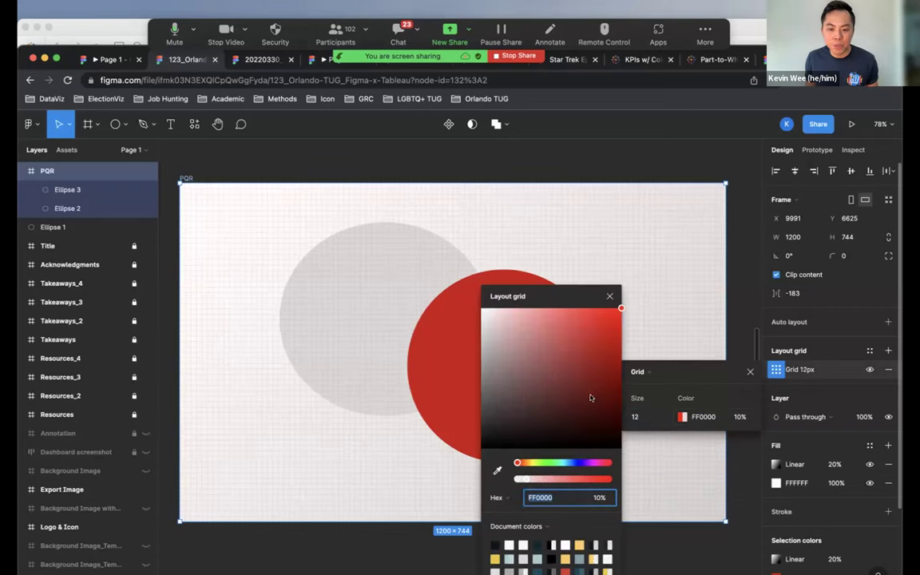
left_click(547, 463)
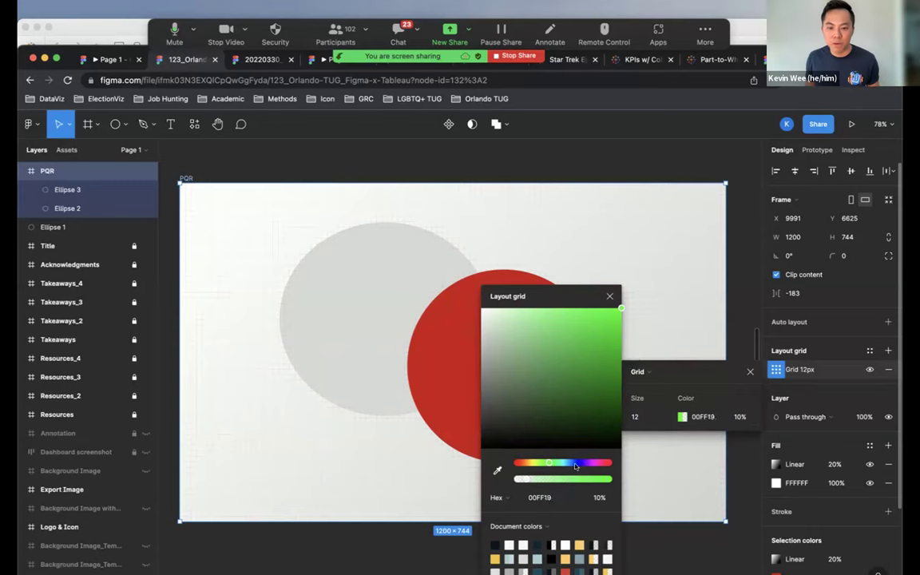
left_click(569, 463)
left_click(580, 463)
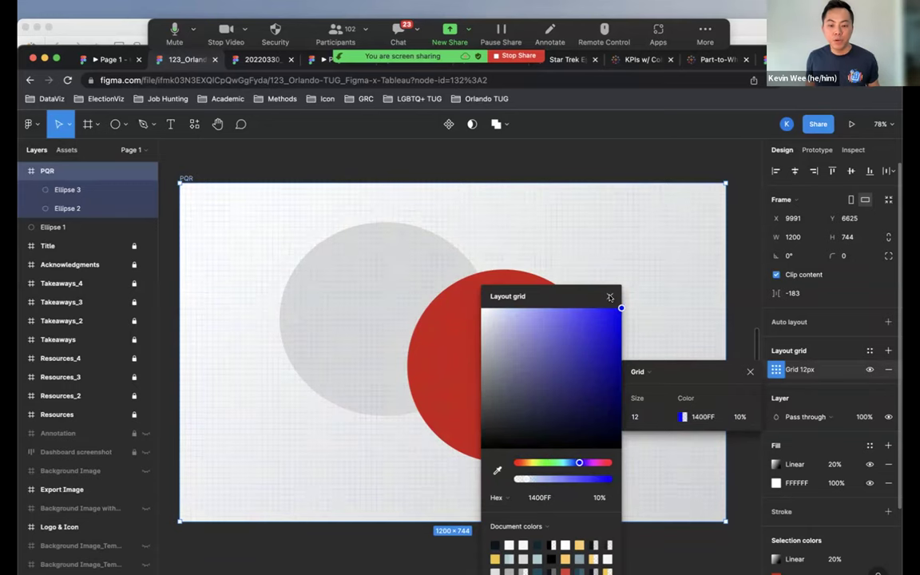
left_click(667, 376)
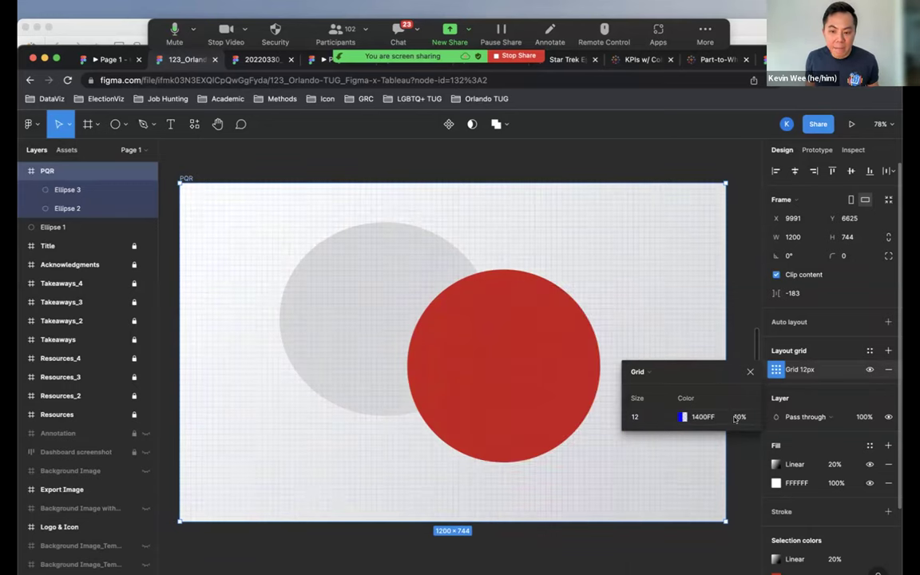
Set the layout grid's color opacity to 100%.
left_click(748, 419)
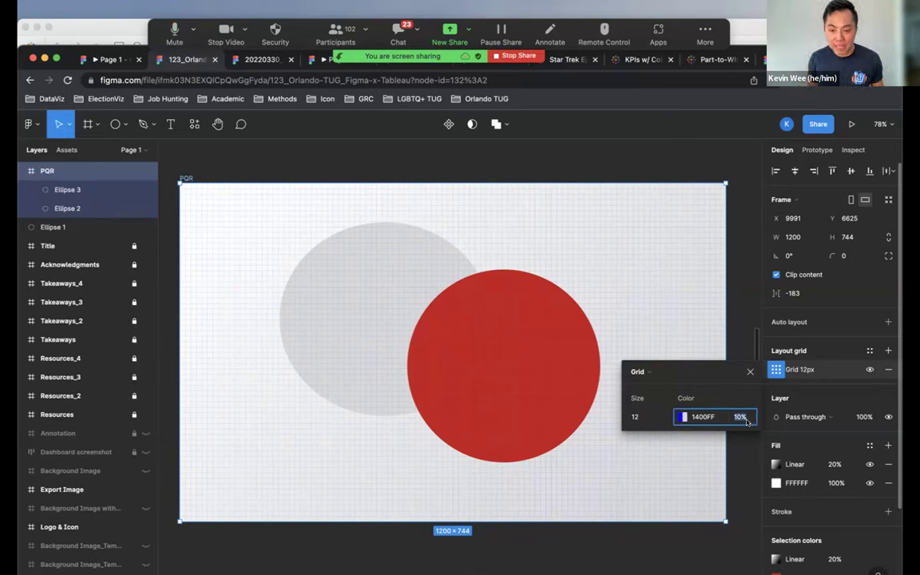
left_click(741, 417)
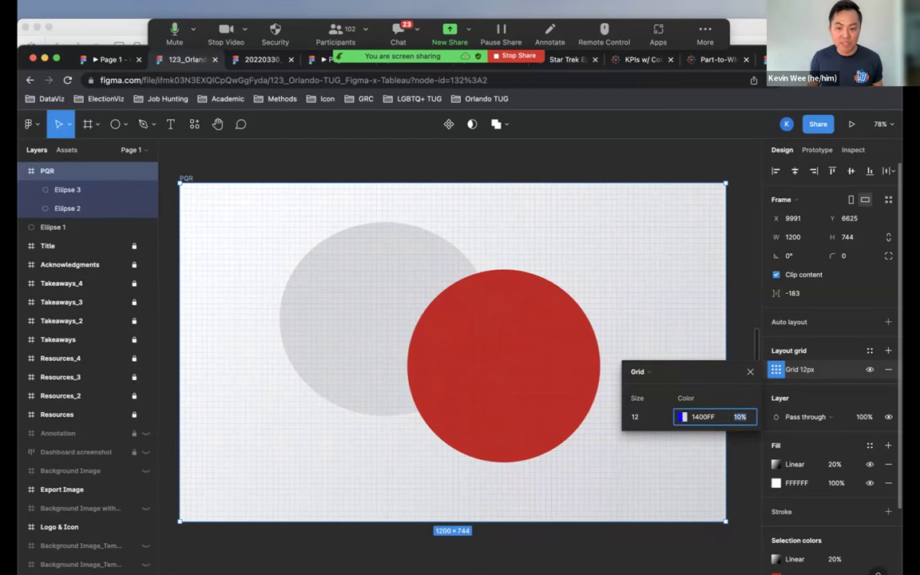
type("100")
key("Return")
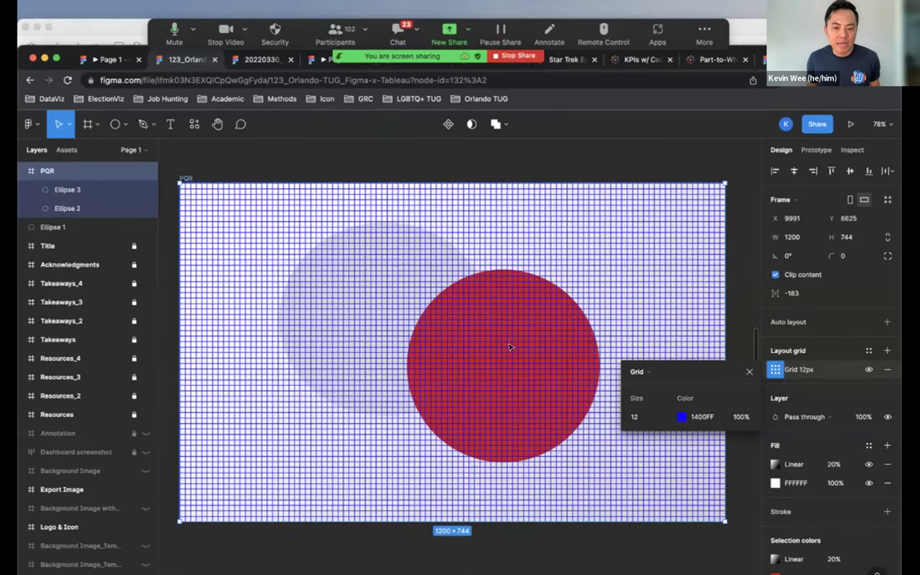
Move the red circle to the frame's right side and the gray ellipse to X 120, Y 116.
left_click(551, 340)
left_click_drag(561, 324, 617, 315)
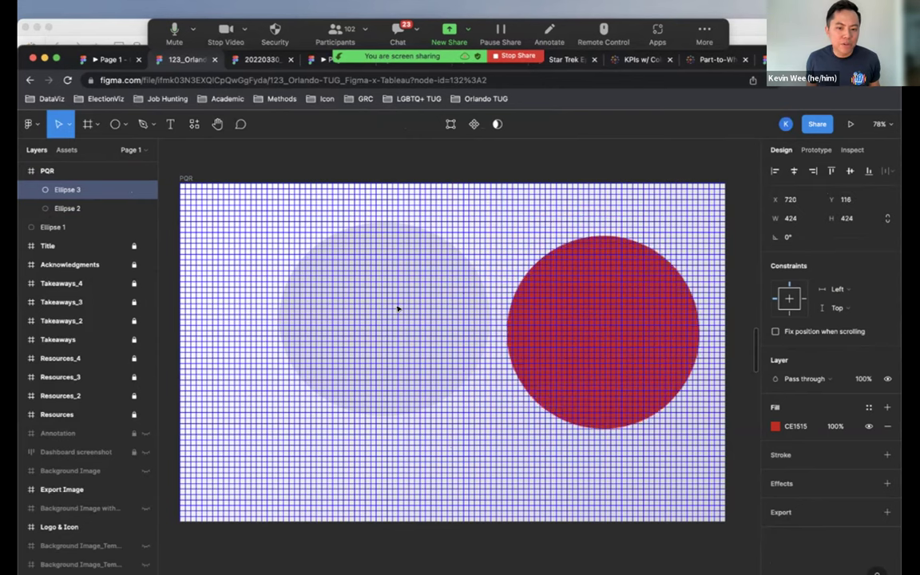
left_click_drag(353, 322, 318, 321)
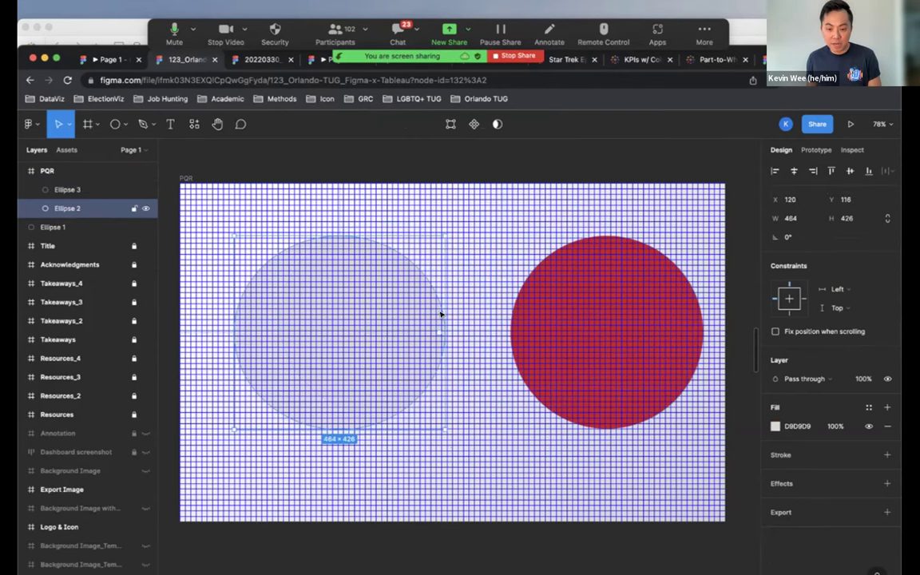
Delete the gray ellipse and the red circle from the PQR frame.
key("Delete")
left_click(591, 331)
key("Delete")
Draw a rectangle about 378 by 288 in the PQR frame and place it on the grid at X 300, Y 180.
left_click(117, 126)
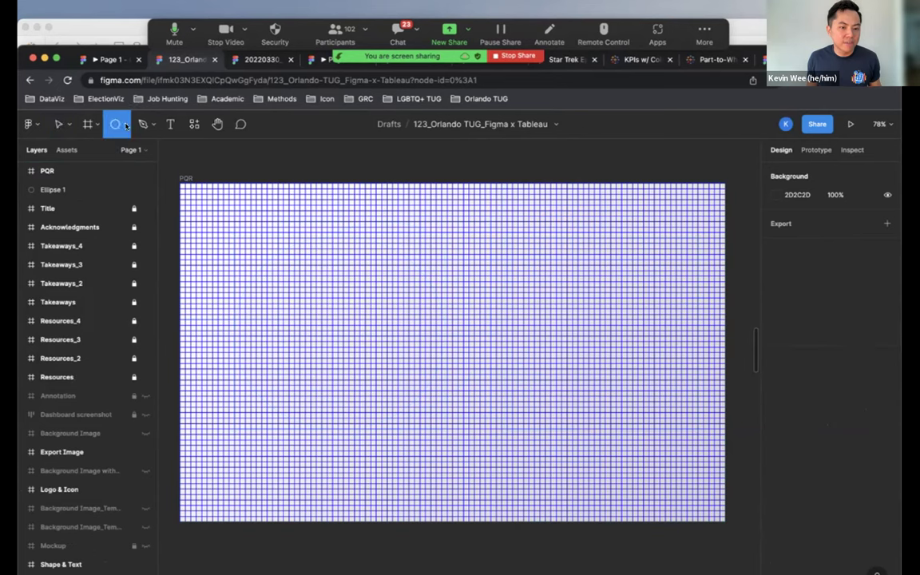
key("r")
left_click_drag(329, 268, 492, 391)
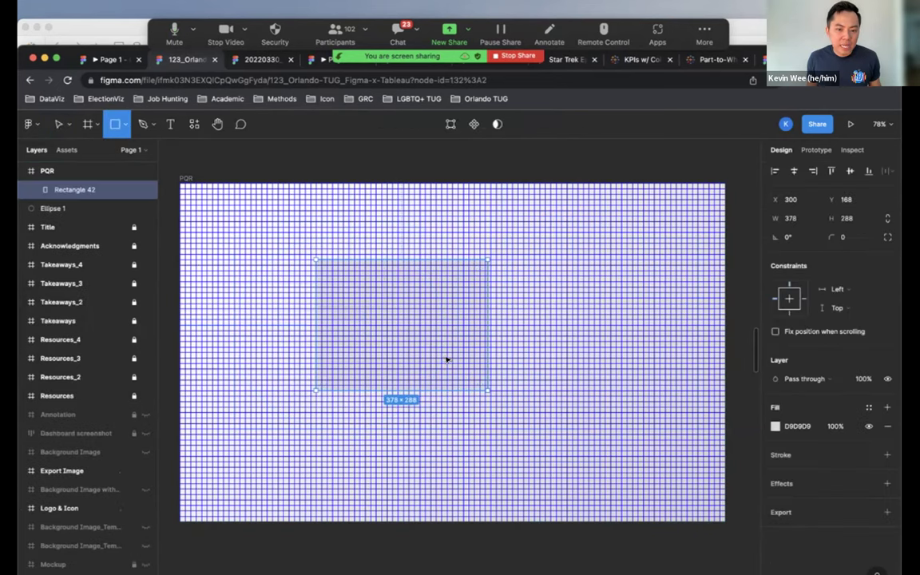
key("shift+Left")
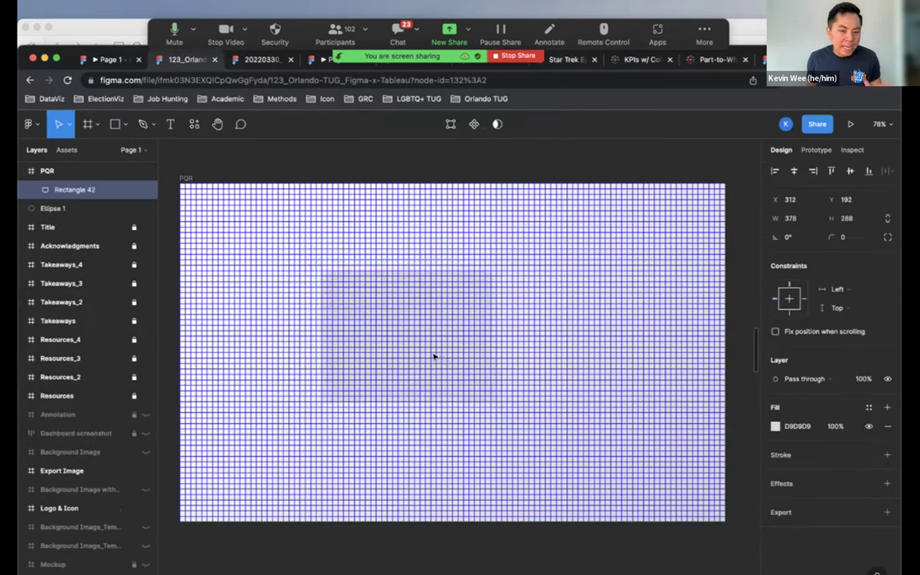
key("shift+Left")
key("shift+Up")
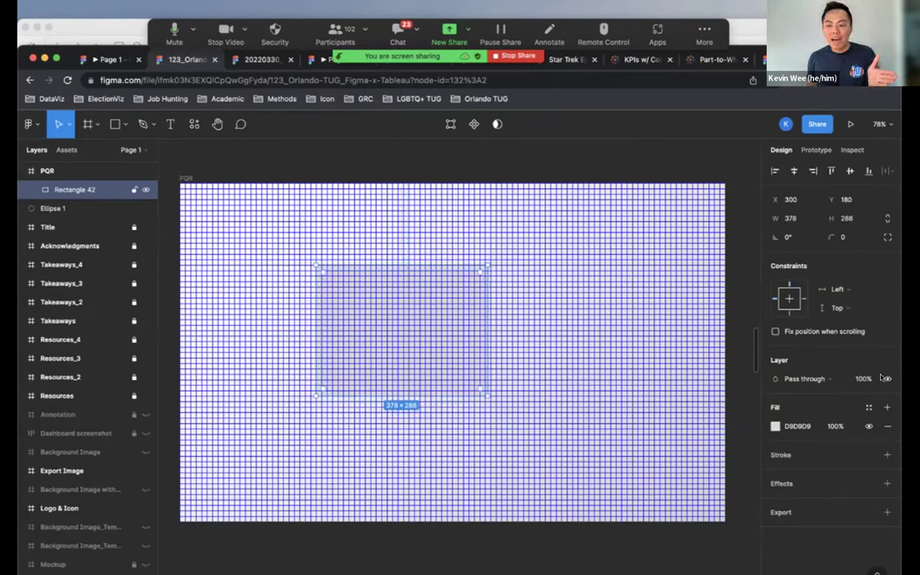
left_click(672, 259)
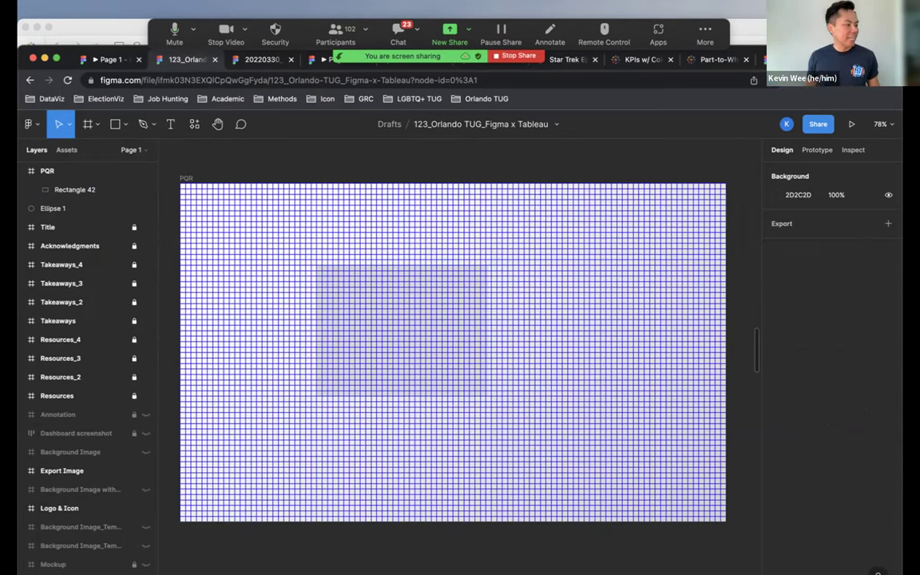
Review the Shape & Text frame's topic list and example shapes, and return to the PQR frame.
scroll(412, 380, "down", 5)
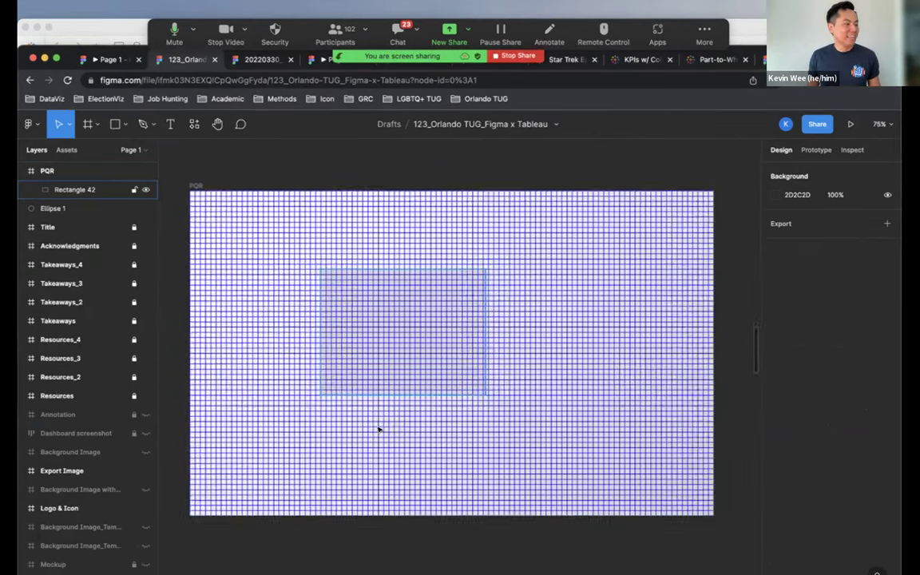
scroll(447, 437, "left", 5)
scroll(447, 437, "down", 3)
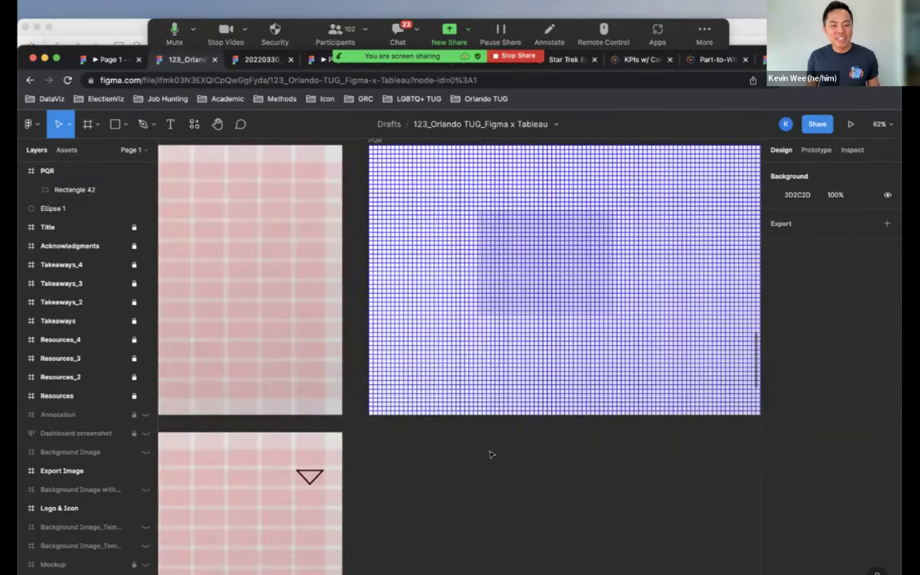
scroll(652, 308, "left", 5)
scroll(652, 308, "down", 5)
scroll(736, 351, "left", 5)
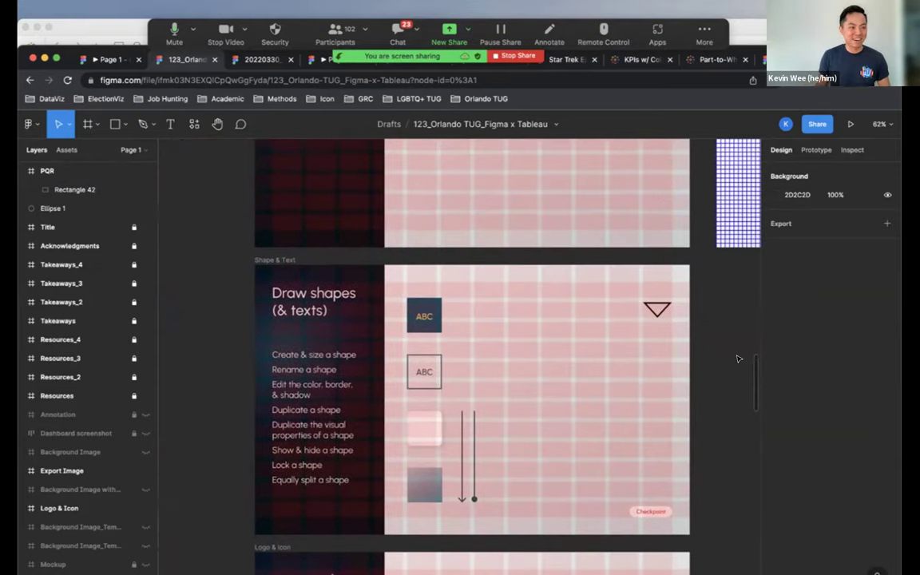
scroll(492, 519, "right", 2)
scroll(492, 519, "up", 1)
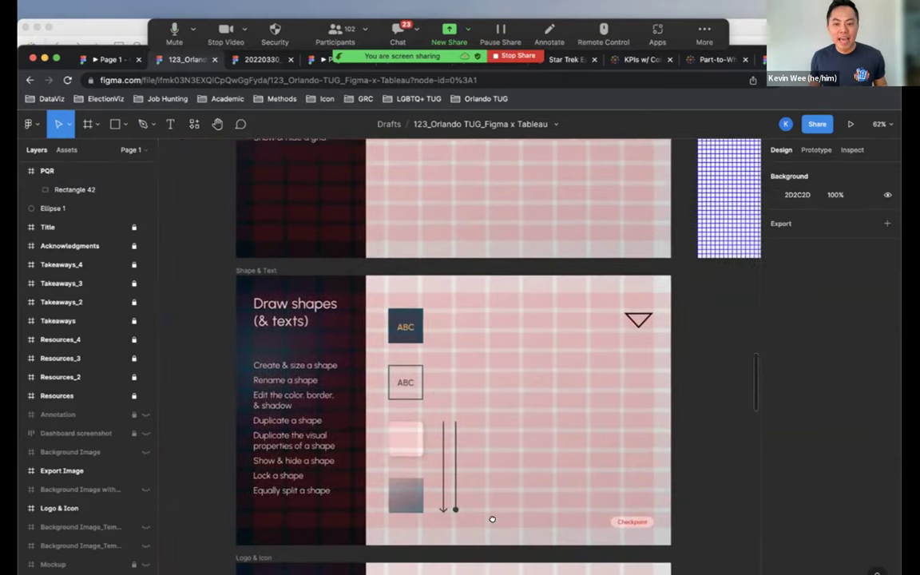
scroll(492, 519, "right", 10)
scroll(492, 519, "up", 5)
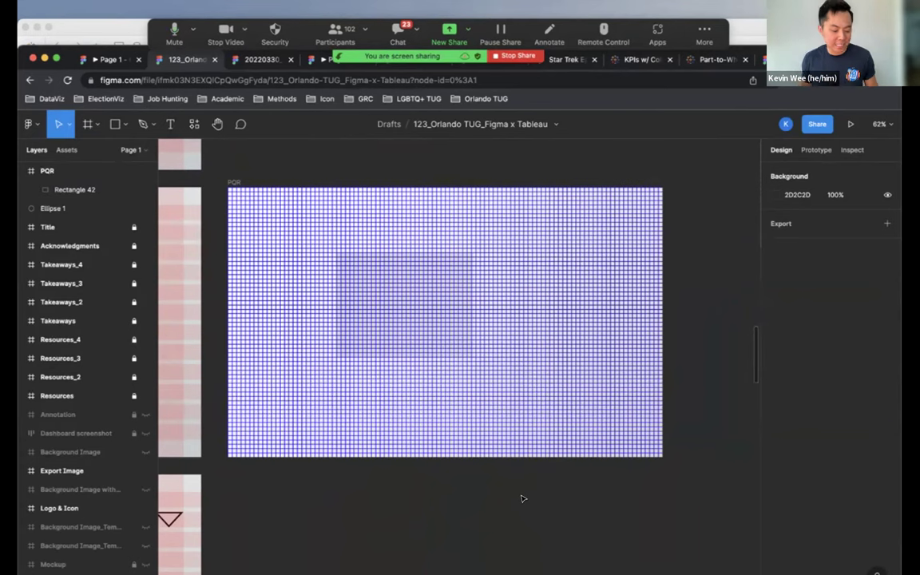
Hide the layout grids on all frames.
scroll(519, 491, "left", 2)
scroll(519, 492, "up", 2)
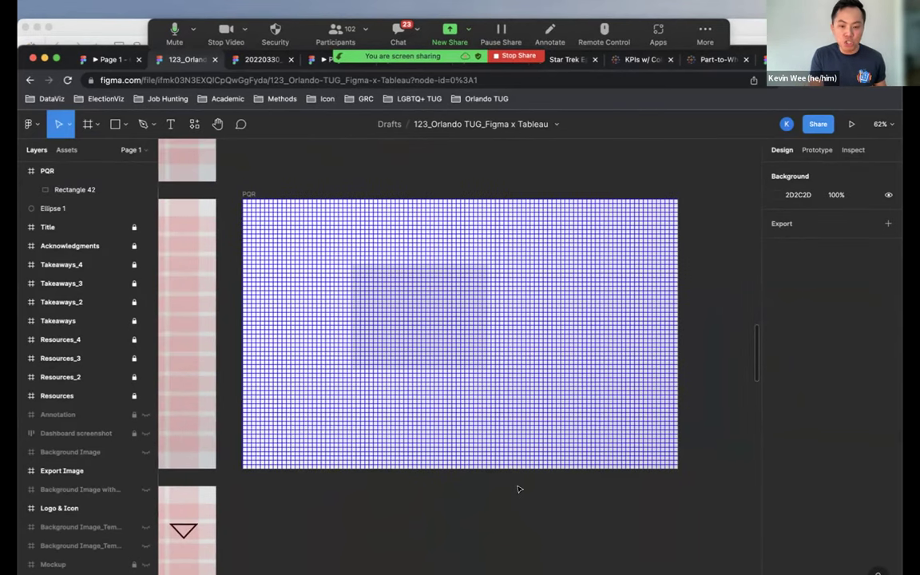
key("ctrl+g")
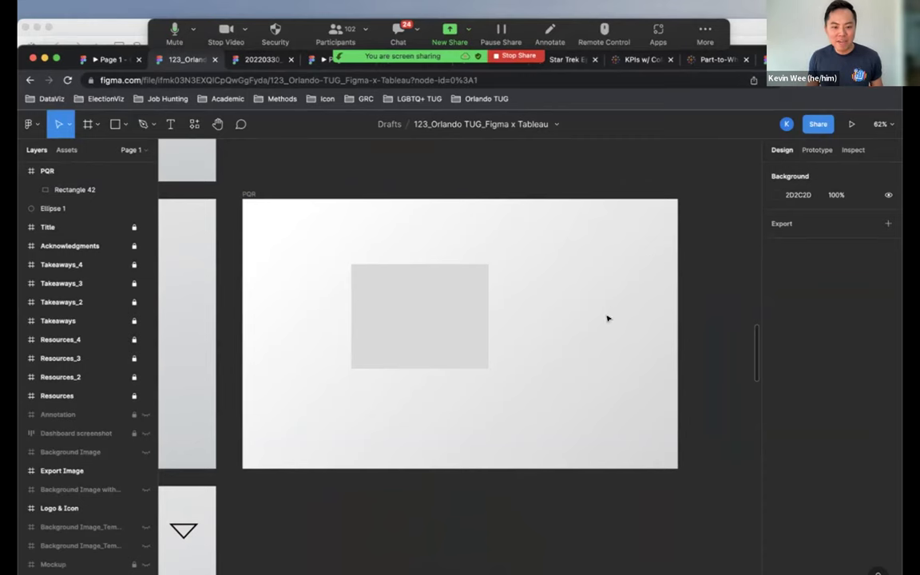
Draw a rectangle about 131 by 142 in the Shape & Text frame, beside the dark blue ABC square.
scroll(732, 339, "down", 5)
scroll(732, 340, "left", 5)
scroll(731, 339, "left", 5)
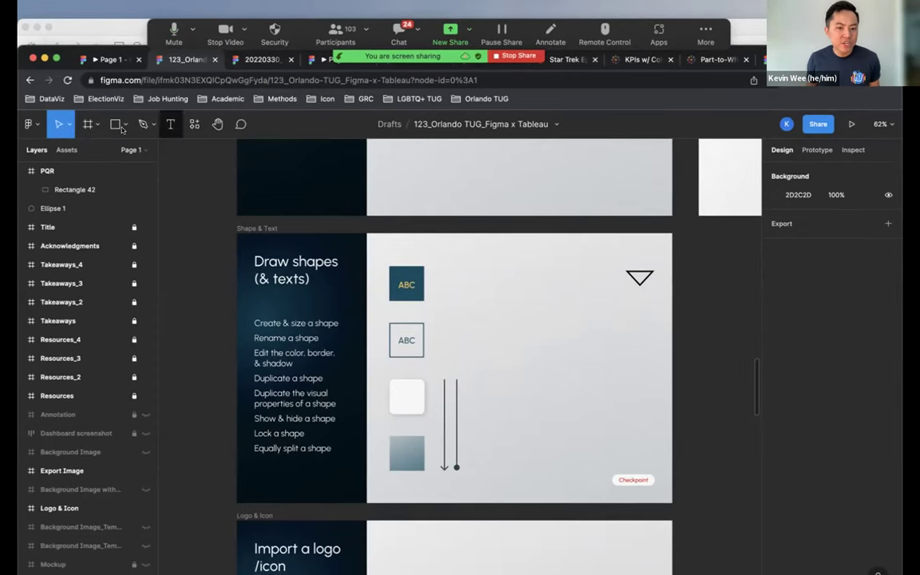
left_click(125, 124)
key("r")
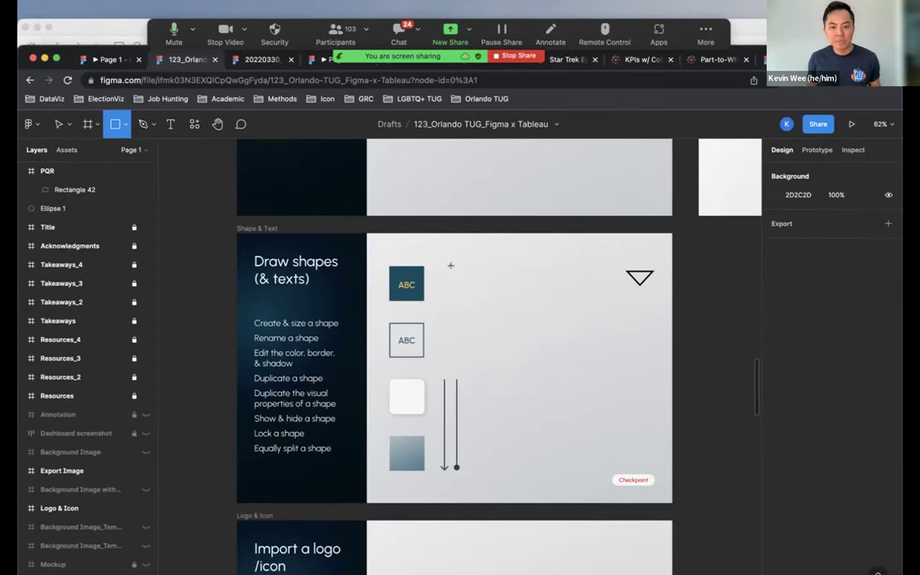
left_click_drag(452, 266, 501, 317)
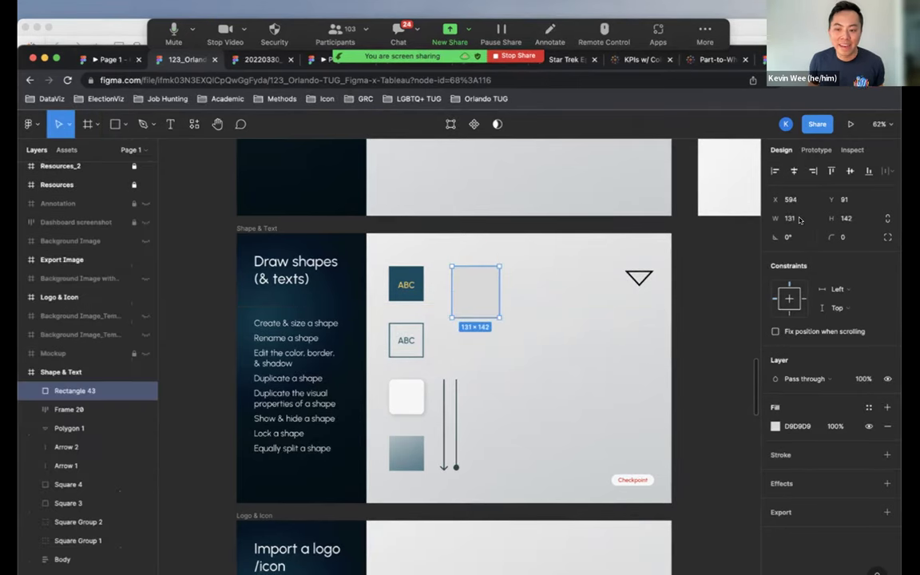
Resize the new rectangle to a width of 120 and a height of 120.
left_click(799, 220)
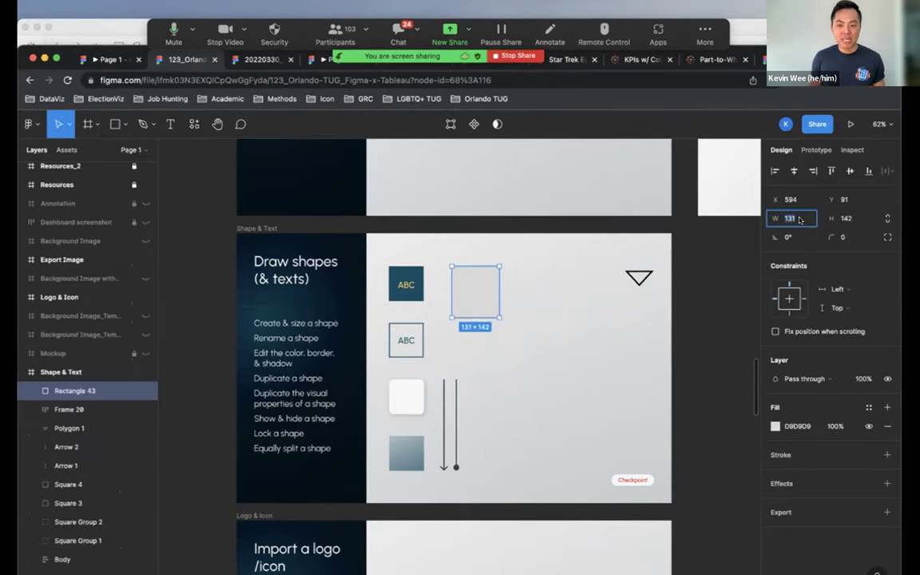
type("120")
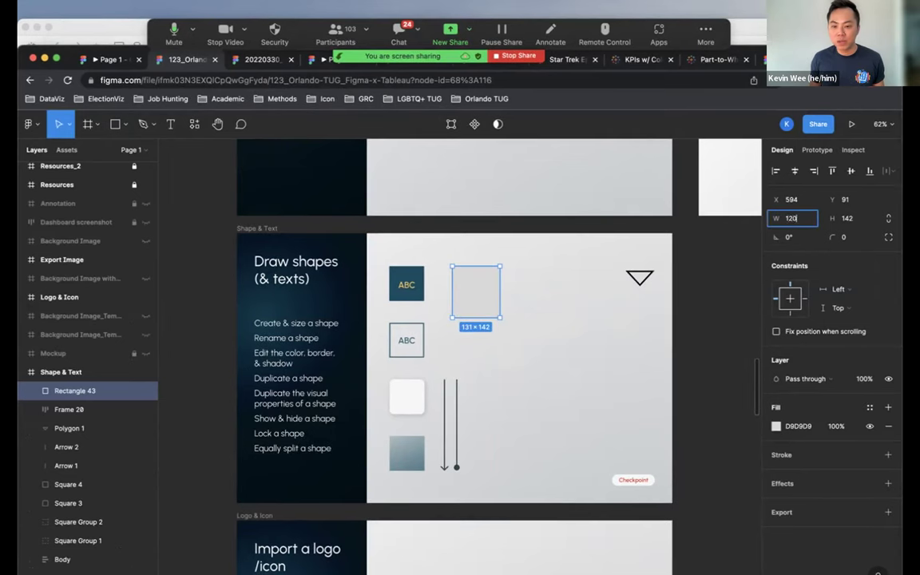
key("Tab")
type("120")
key("Return")
left_click(473, 293)
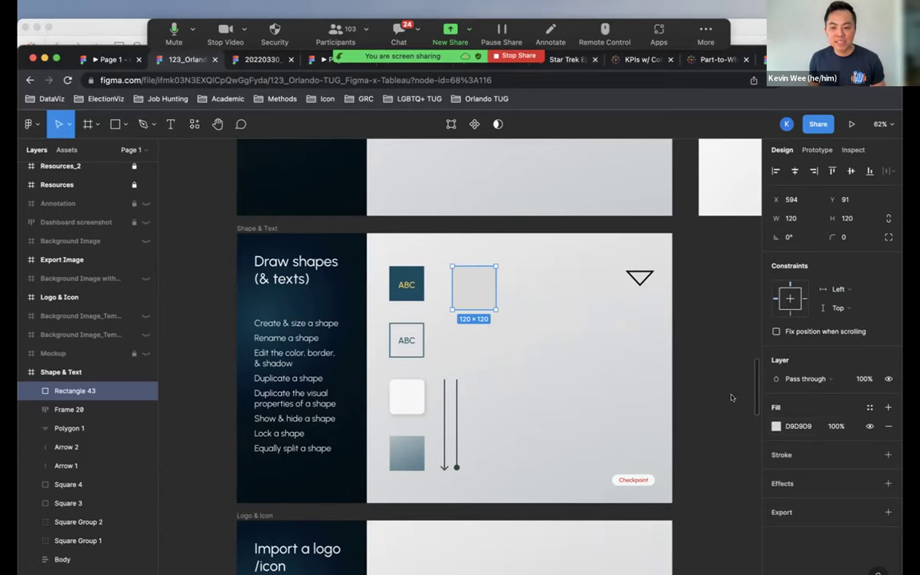
Fill the new 120 by 120 square with the solid red C70D0D.
left_click(776, 427)
left_click_drag(730, 386, 752, 339)
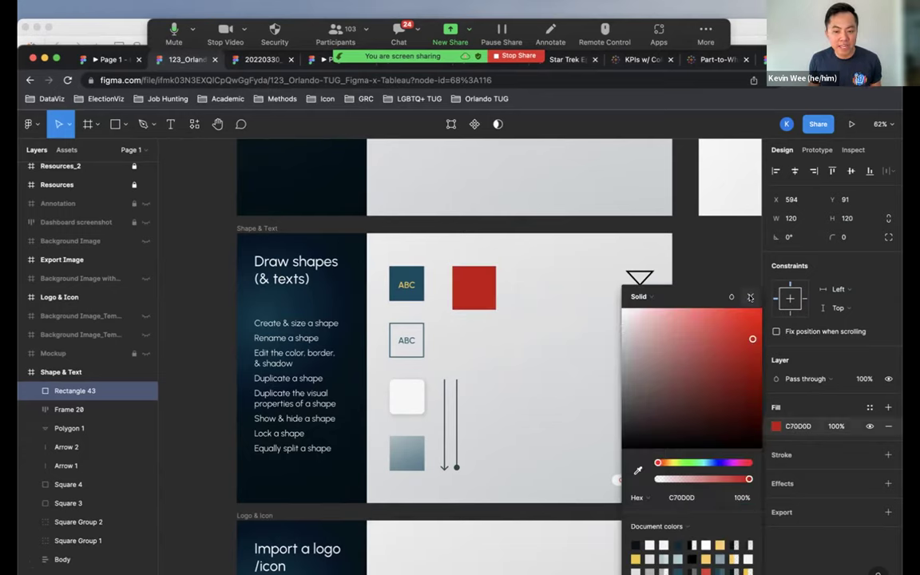
left_click(530, 302)
key("Escape")
left_click(477, 290)
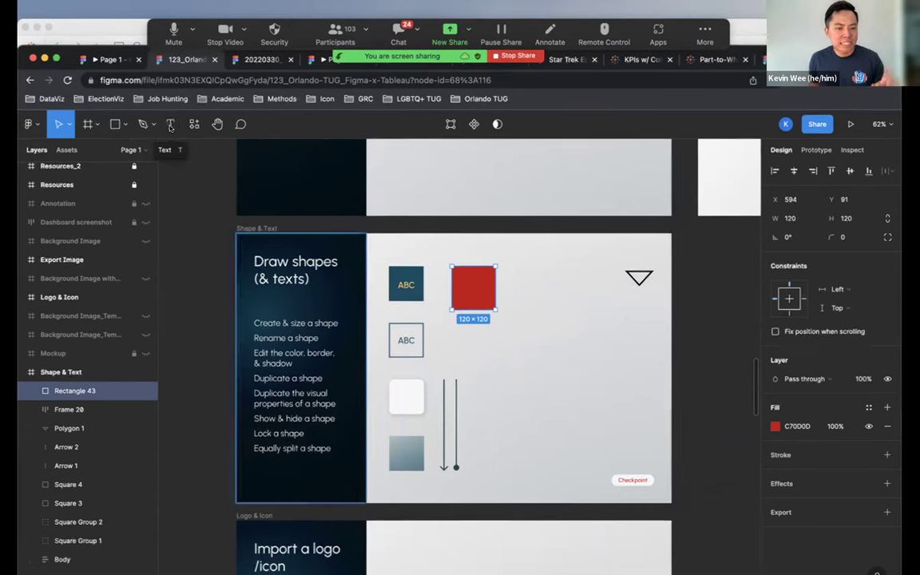
Add a text layer reading "ABC" on top of the red square.
left_click(170, 125)
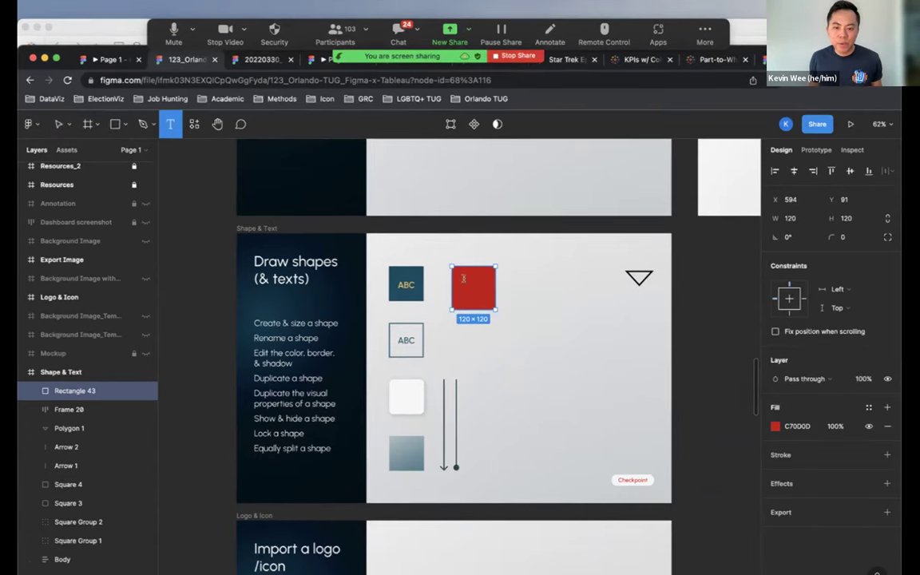
left_click(467, 281)
type("ABC")
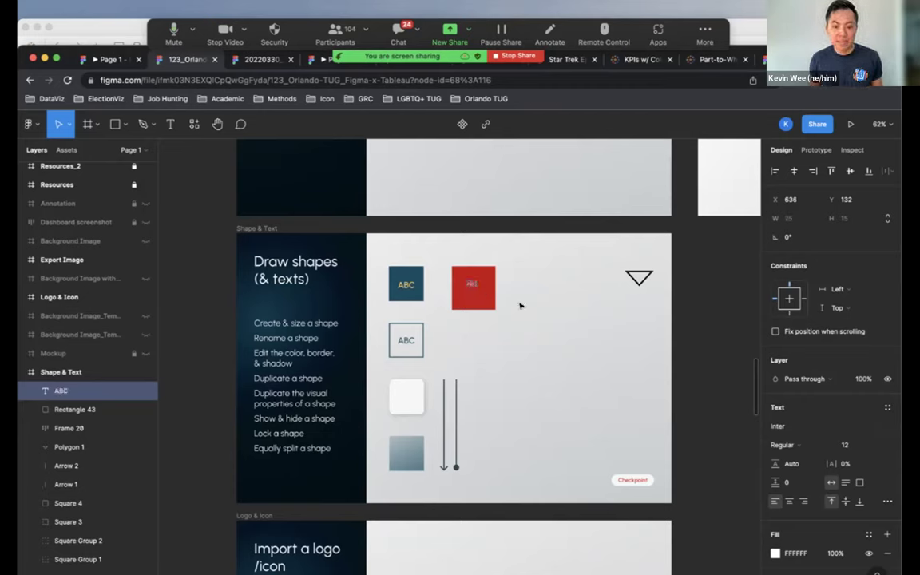
key("Escape")
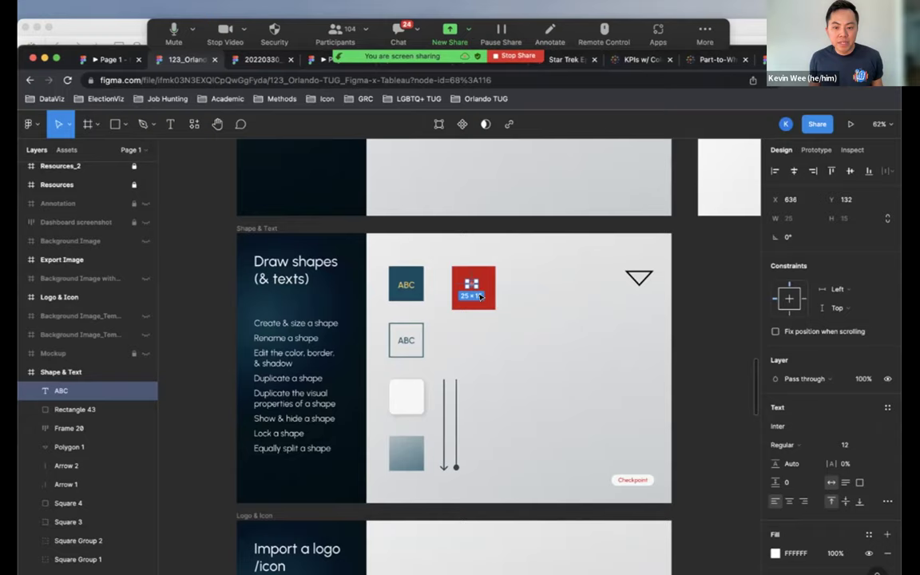
Set the font size of the ABC text on the red square to 20 and move it to X 654, Y 134.
scroll(473, 285, "up", 5)
scroll(584, 284, "up", 3)
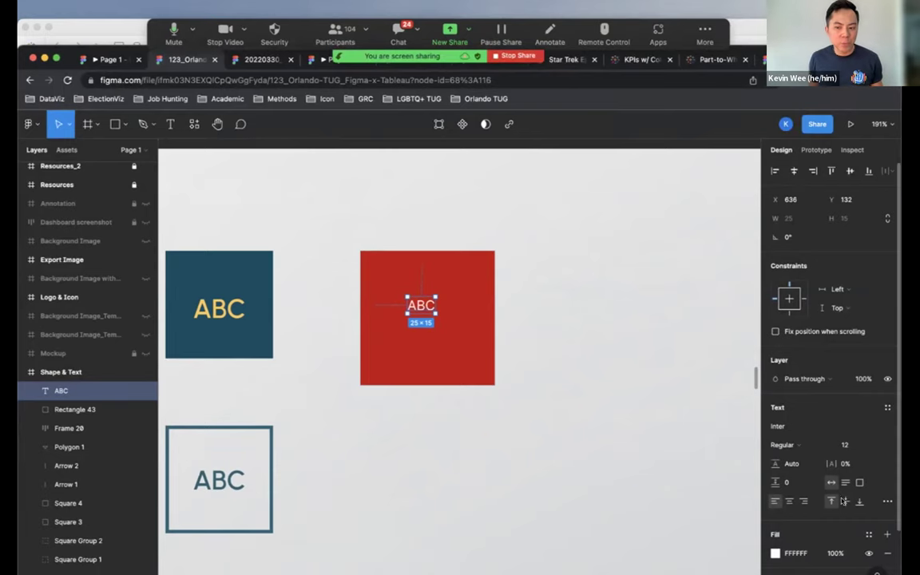
scroll(798, 383, "down", 1)
scroll(790, 480, "down", 1)
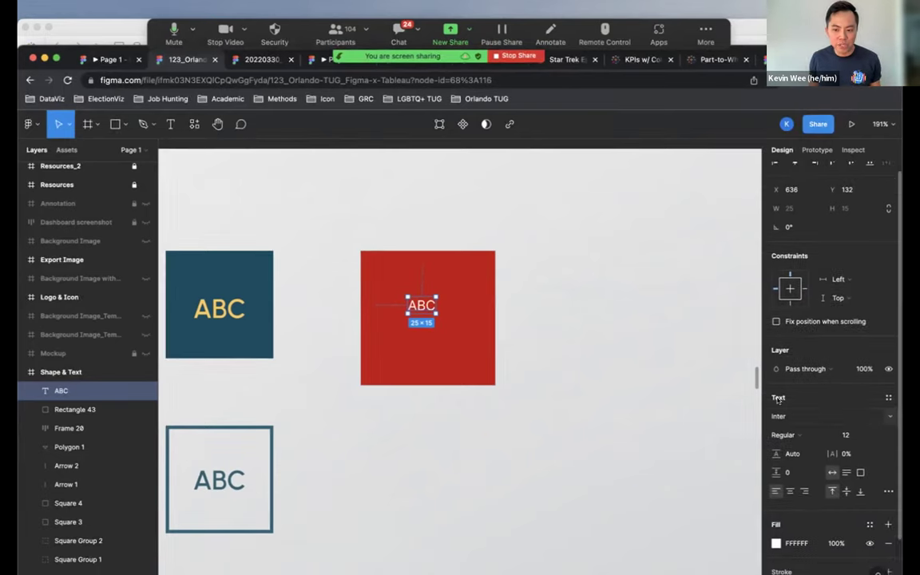
left_click(872, 438)
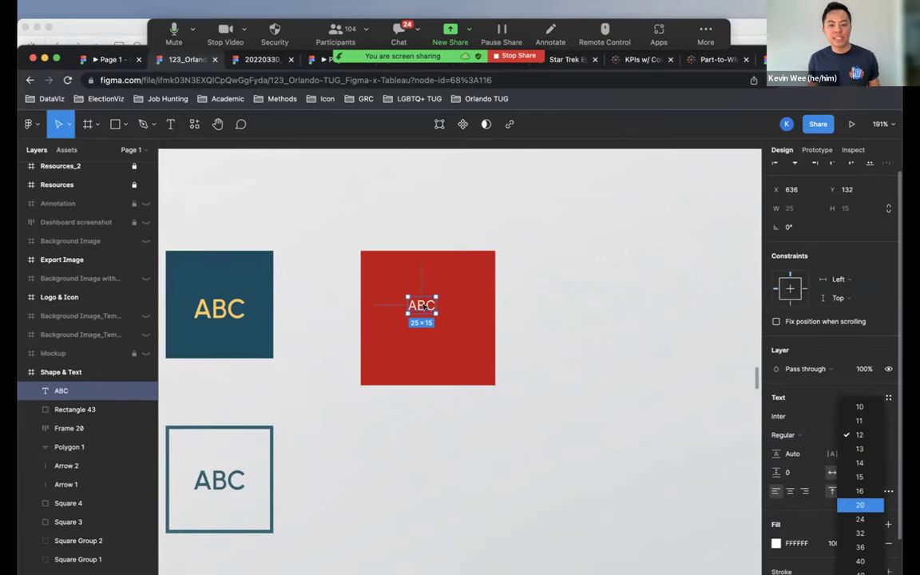
left_click(859, 499)
left_click_drag(426, 319, 445, 321)
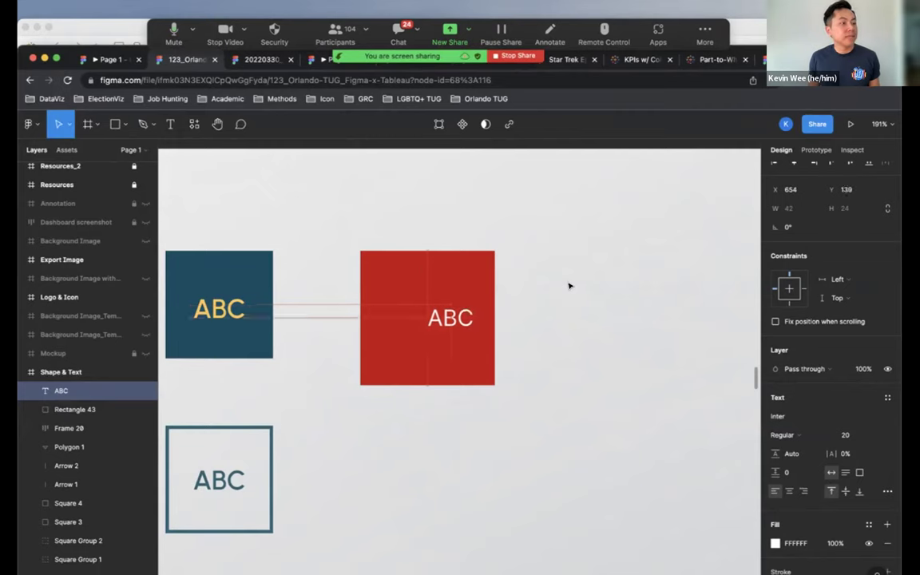
Change the ABC text's font to Urbanist and move the text to X 641, Y 151.
left_click(883, 416)
left_click(884, 416)
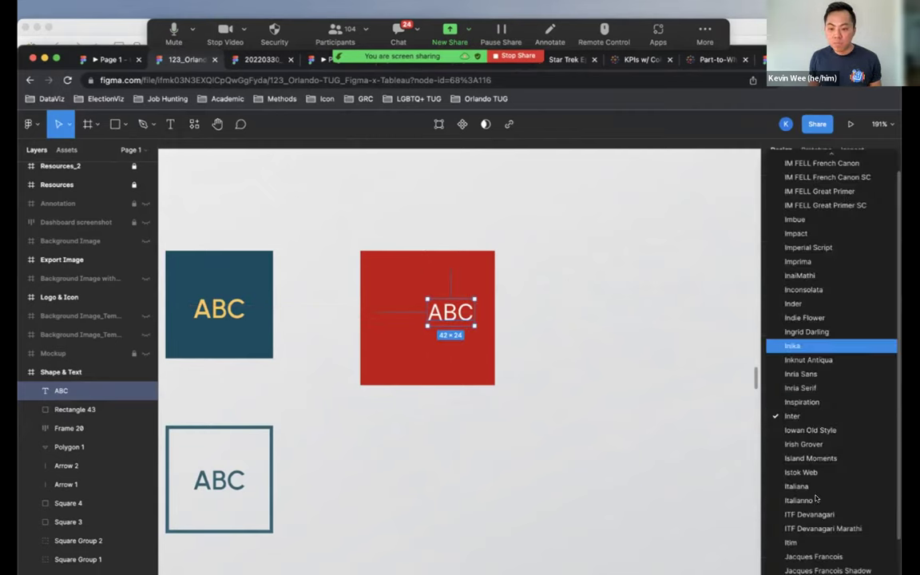
left_click(800, 412)
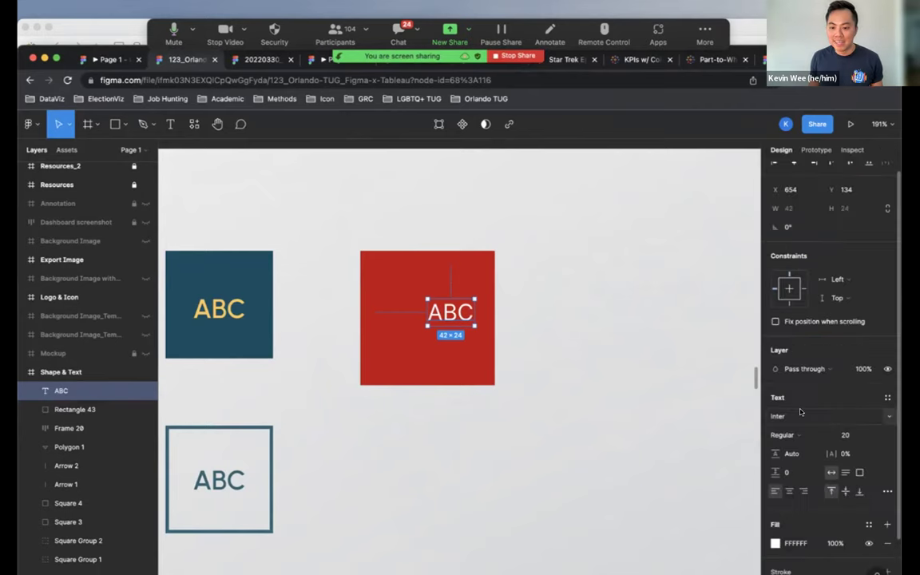
left_click(801, 416)
type("Urbanist")
key("Return")
left_click(425, 320)
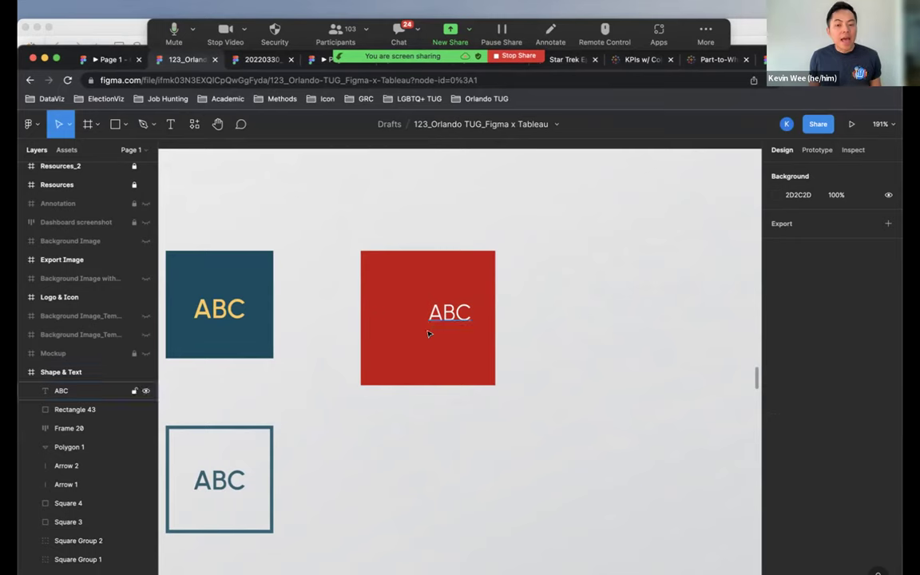
left_click_drag(429, 335, 407, 345)
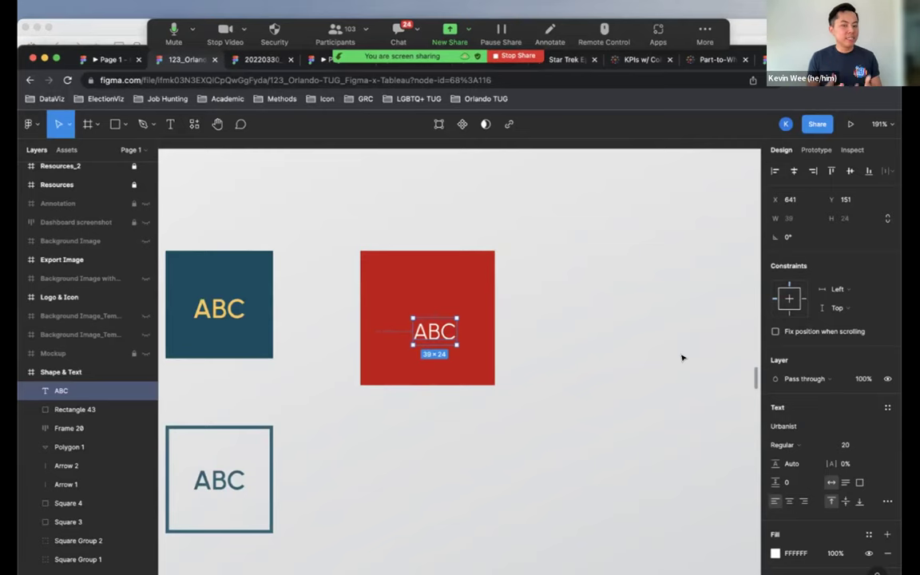
Set the Urbanist ABC text's weight to SemiBold.
left_click(814, 425)
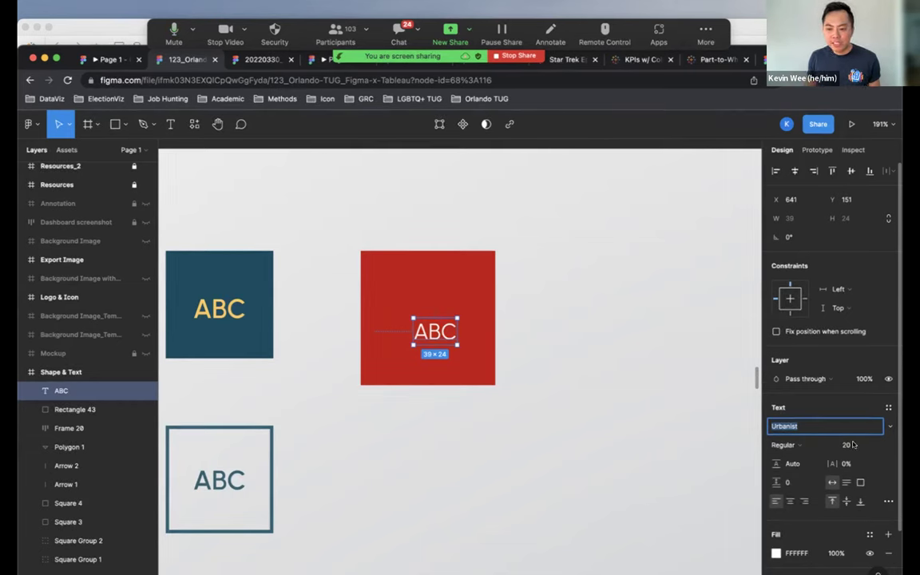
left_click(784, 445)
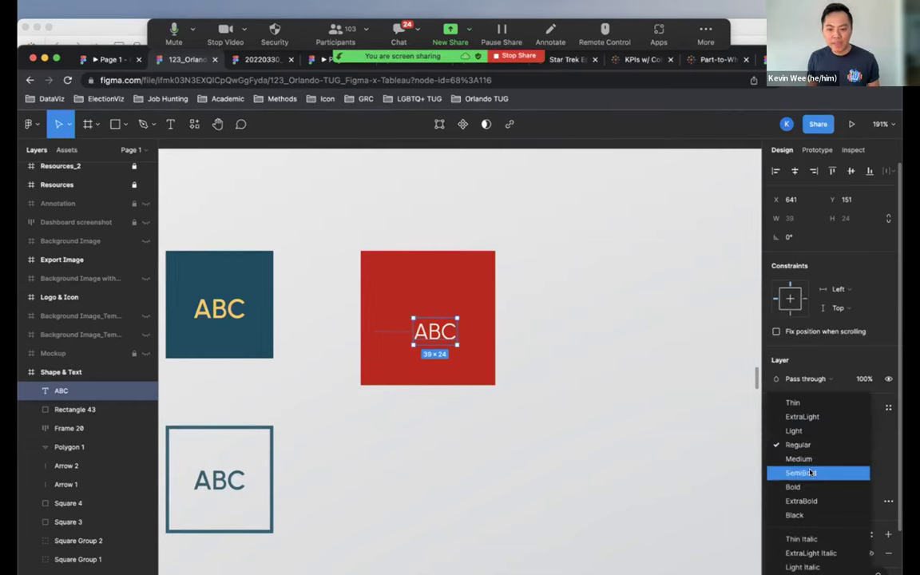
left_click(808, 472)
Fill the ABC text on the red square with yellow FFC857 at 84% opacity.
scroll(800, 518, "down", 2)
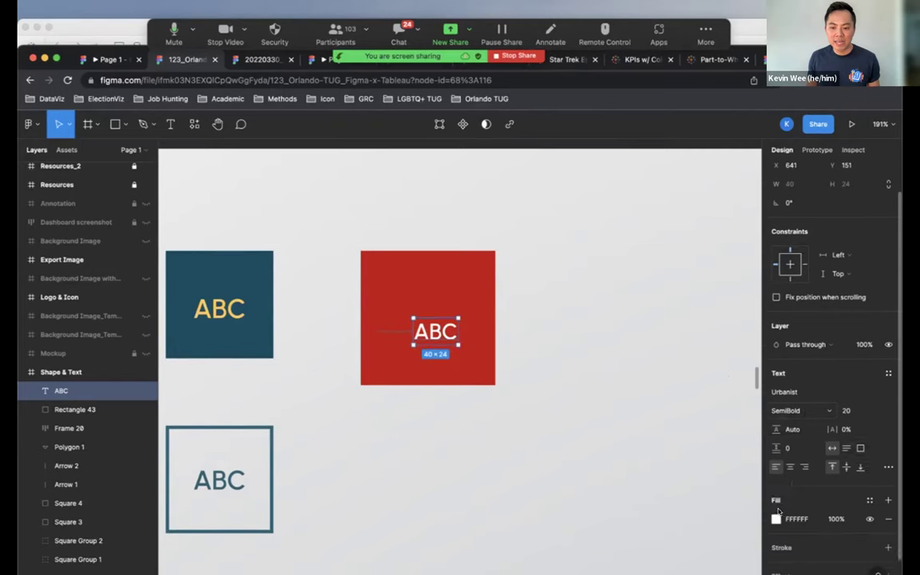
left_click(775, 513)
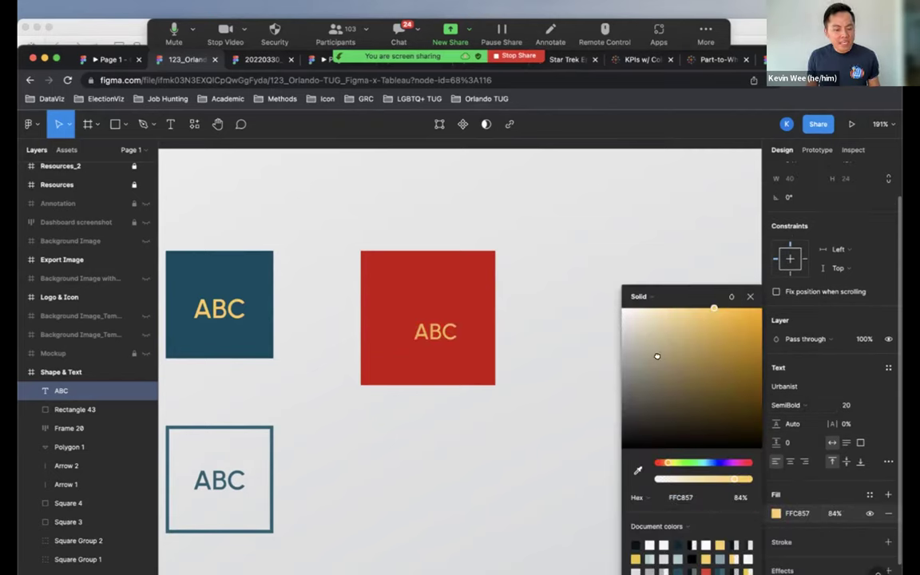
key("Escape")
scroll(642, 349, "up", 1)
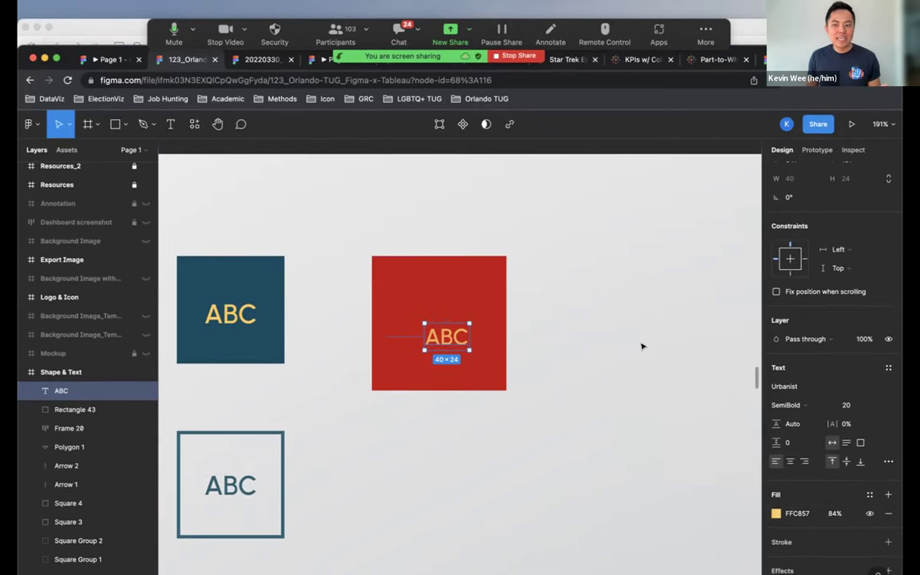
Select the ABC text together with the red square and align their centers horizontally and vertically.
scroll(843, 341, "up", 2)
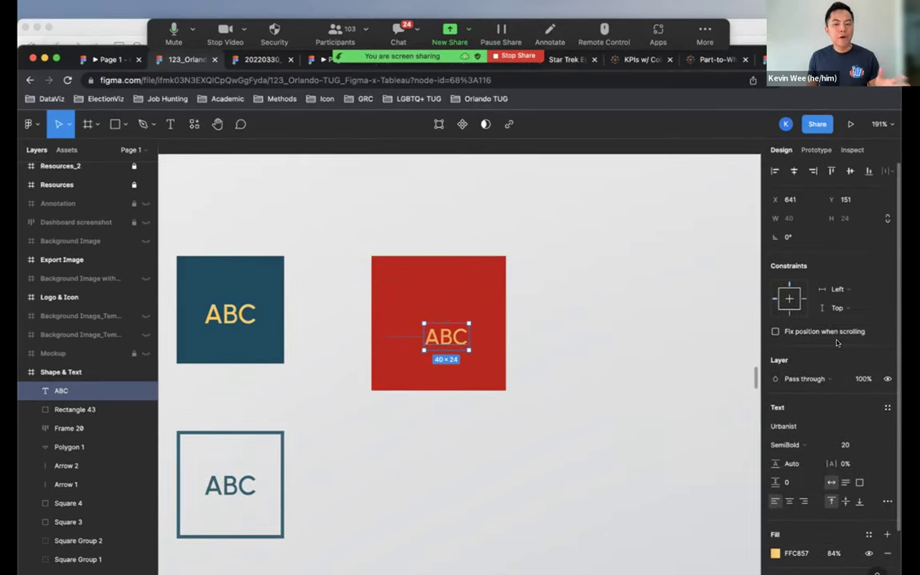
left_click(464, 290, "shift")
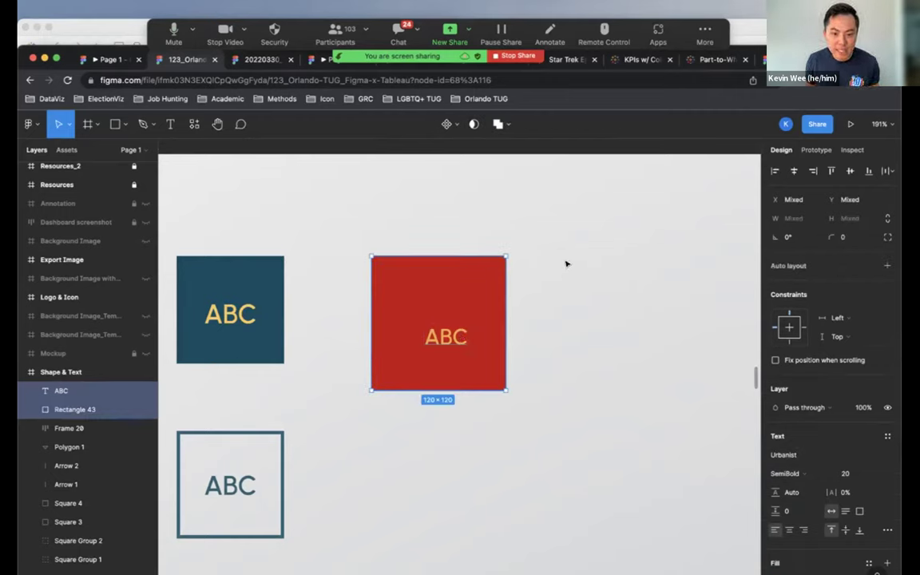
left_click(352, 439)
left_click_drag(352, 438, 539, 240)
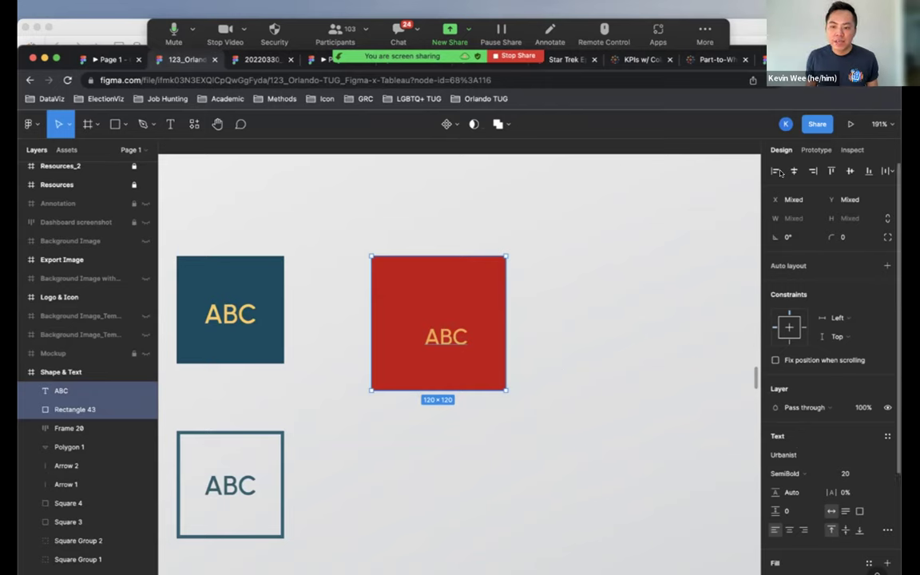
left_click(848, 170)
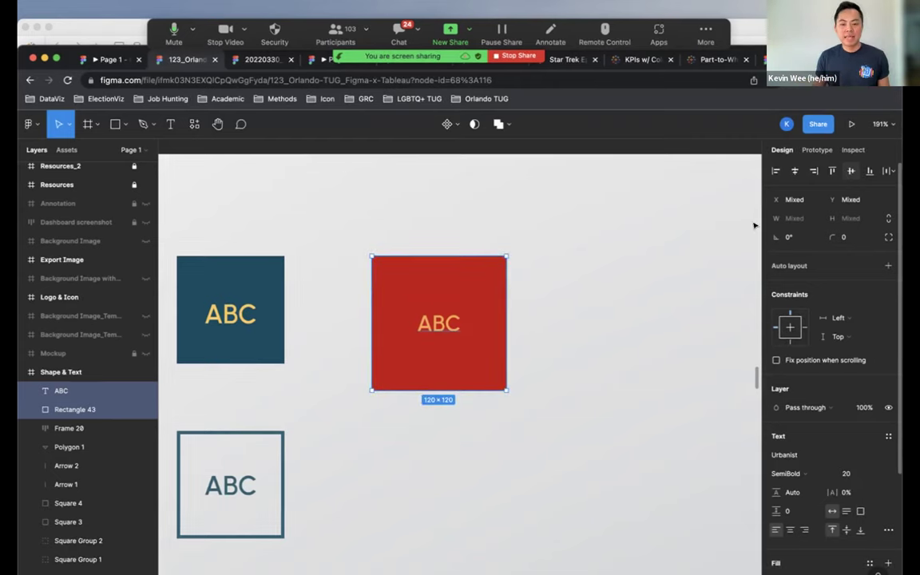
Draw a rectangle about 101 × 90 below the red square, beside the outlined ABC square.
scroll(624, 246, "down", 3)
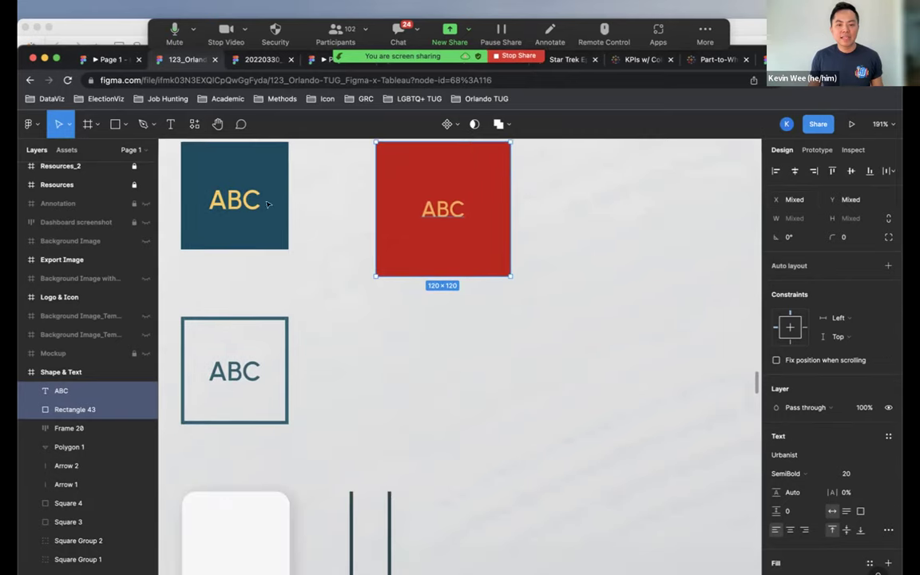
key("Escape")
left_click(114, 124)
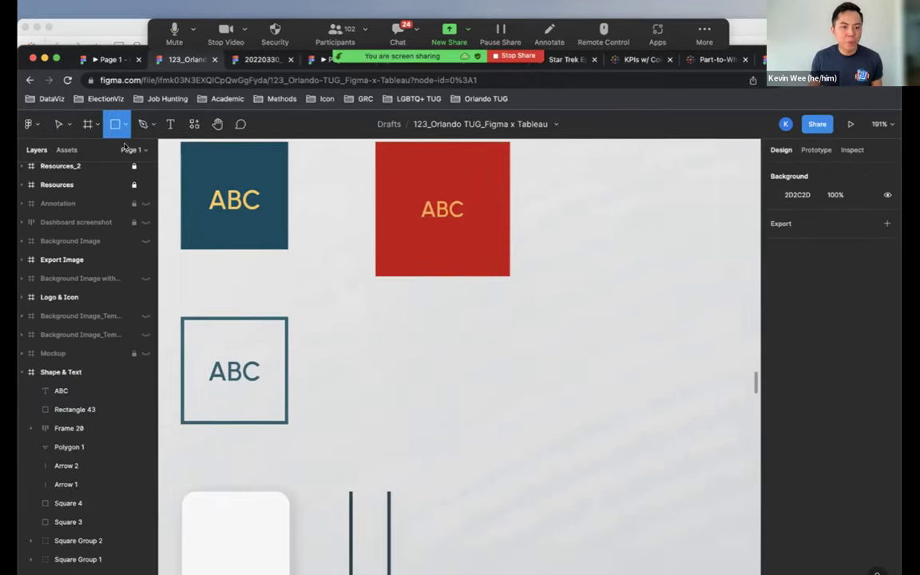
left_click(115, 126)
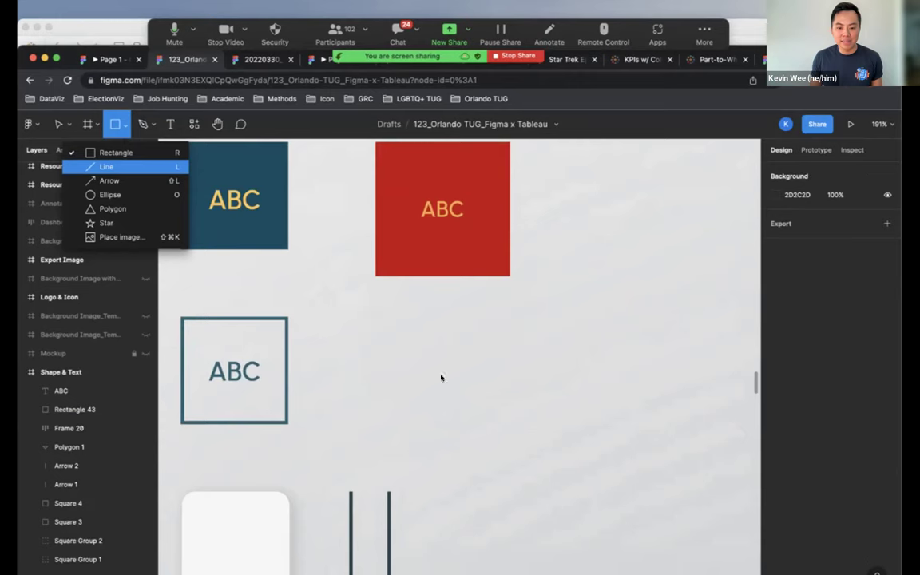
left_click(500, 425)
mouse_move(371, 323)
left_mouse_down()
mouse_move(479, 411)
mouse_move(484, 424)
left_mouse_up()
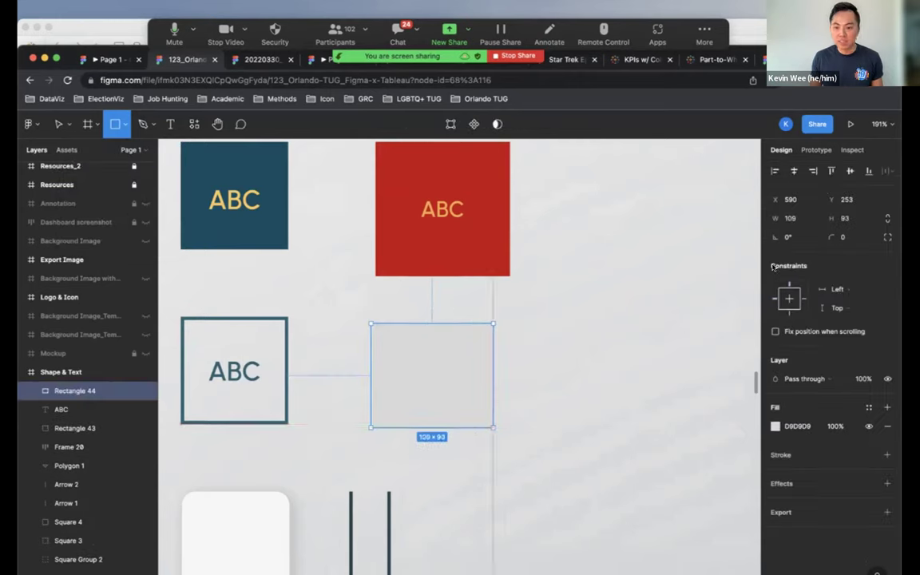
Set the new rectangle's width and height to 80 each.
left_click(795, 218)
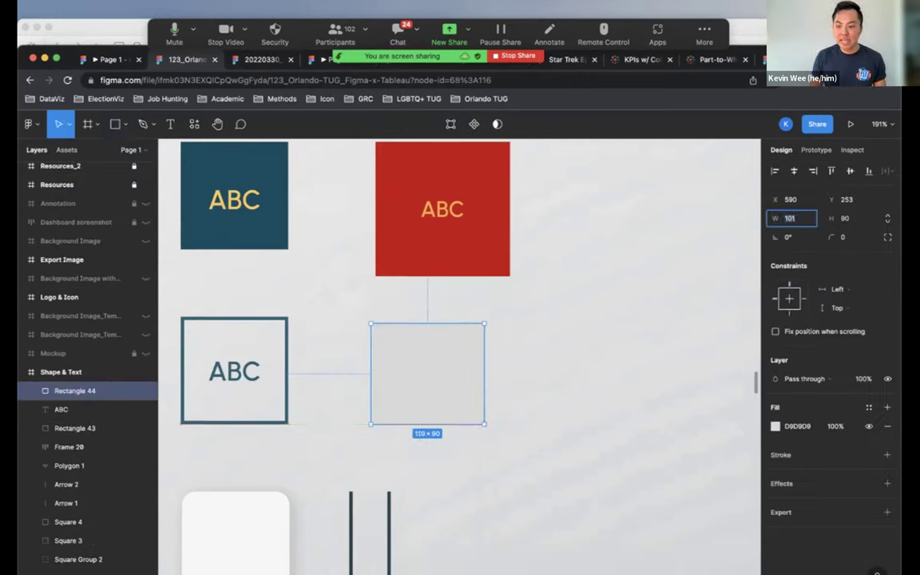
type("80")
key("Tab")
type("80")
key("Return")
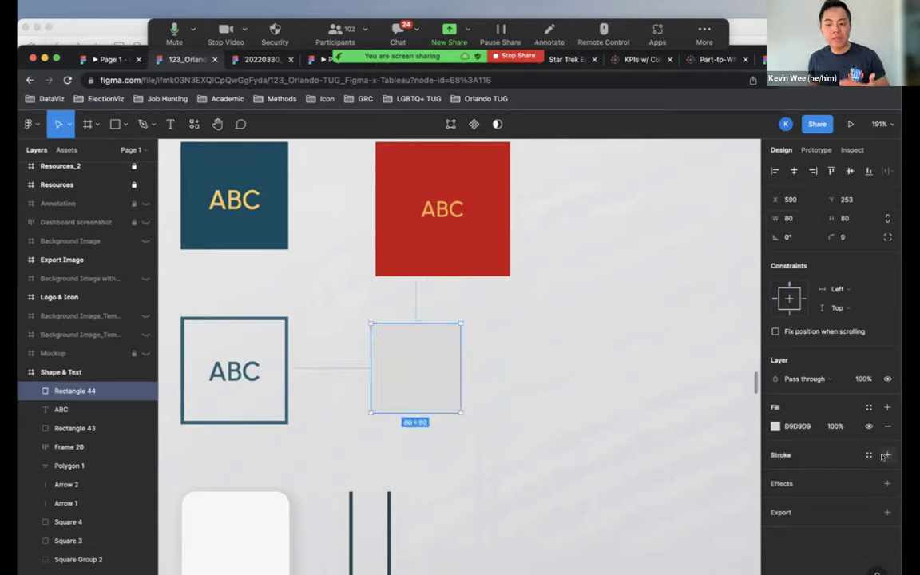
Add a black 000000 stroke to the 80 × 80 square and set its thickness to 8.
left_click(886, 455)
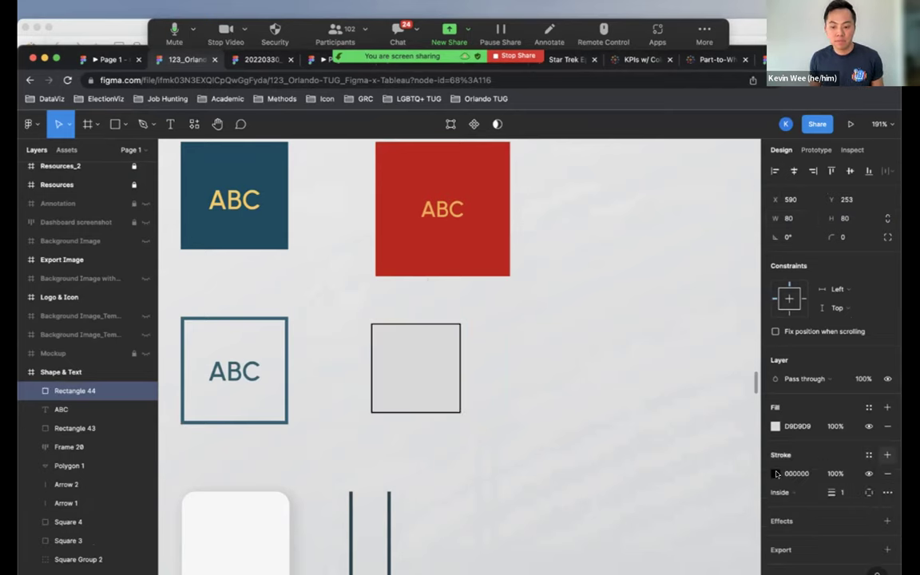
left_click(774, 473)
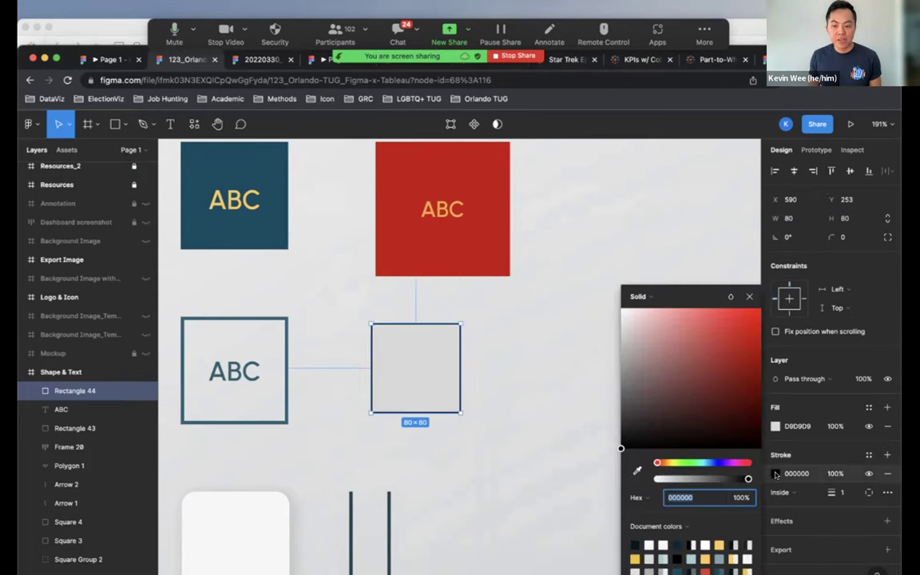
key("Escape")
left_click_drag(832, 493, 788, 495)
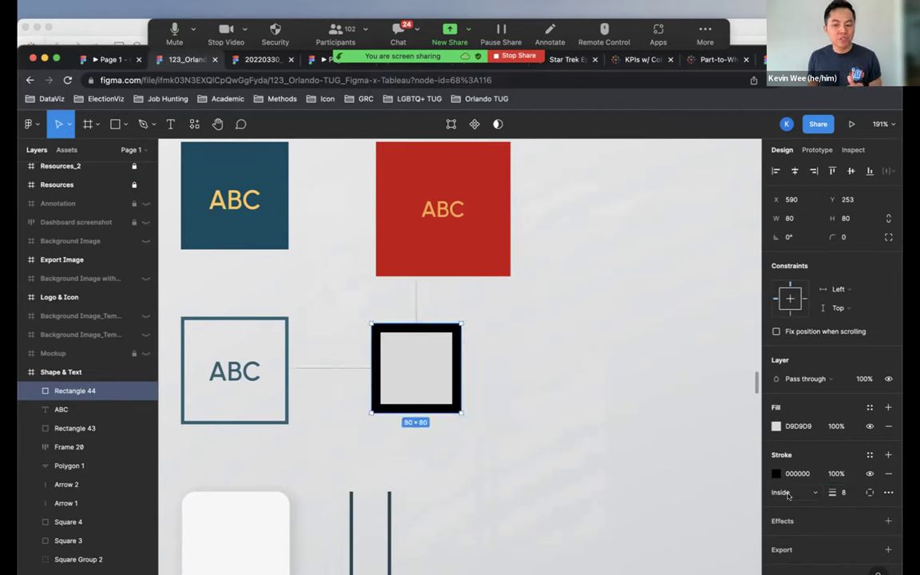
Try the square's stroke position as Outside and Center, and return it to Inside.
left_click(788, 493)
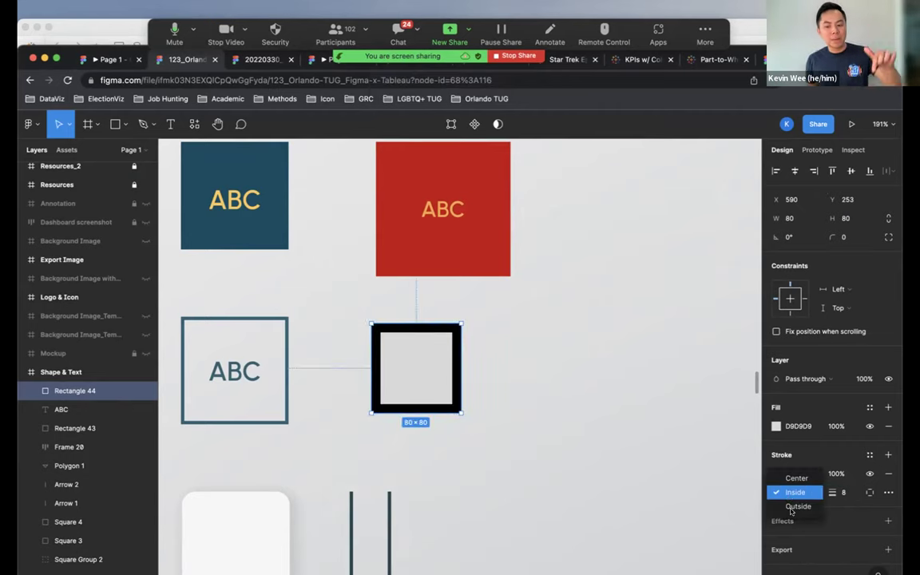
left_click(792, 508)
left_click(783, 492)
left_click(788, 467)
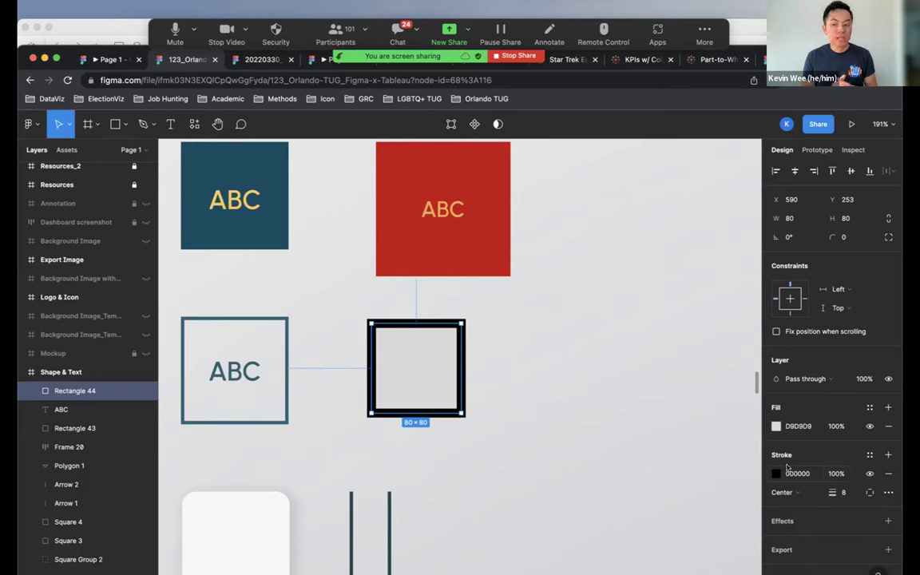
left_click(781, 492)
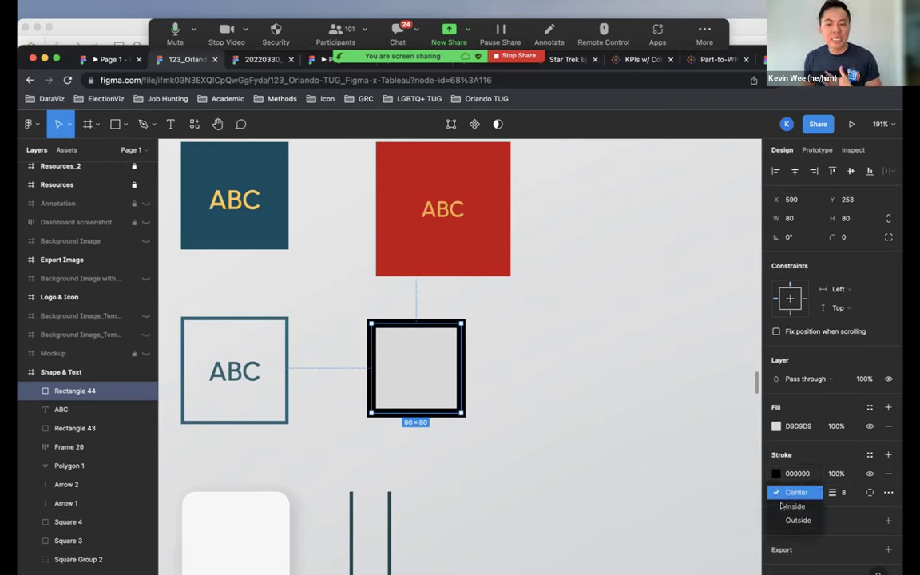
left_click(776, 503)
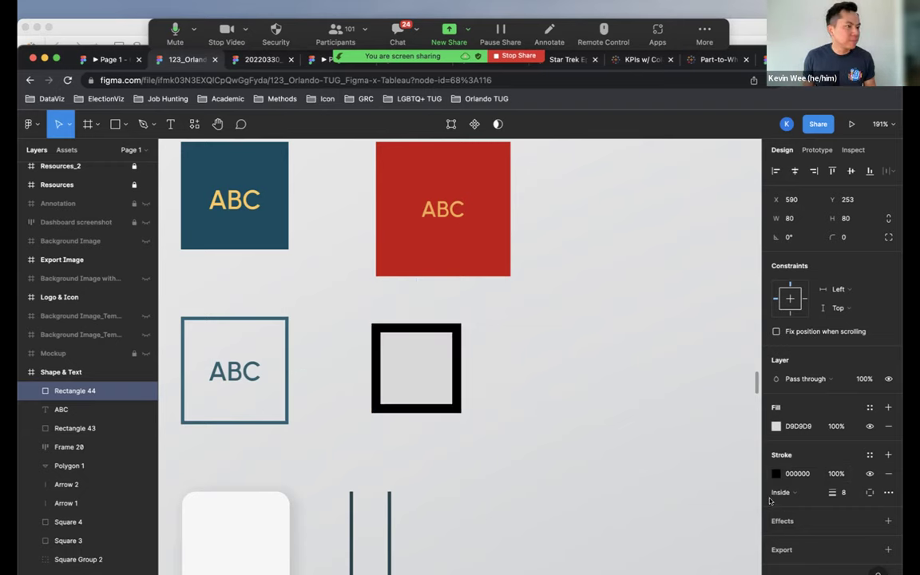
left_click(527, 428)
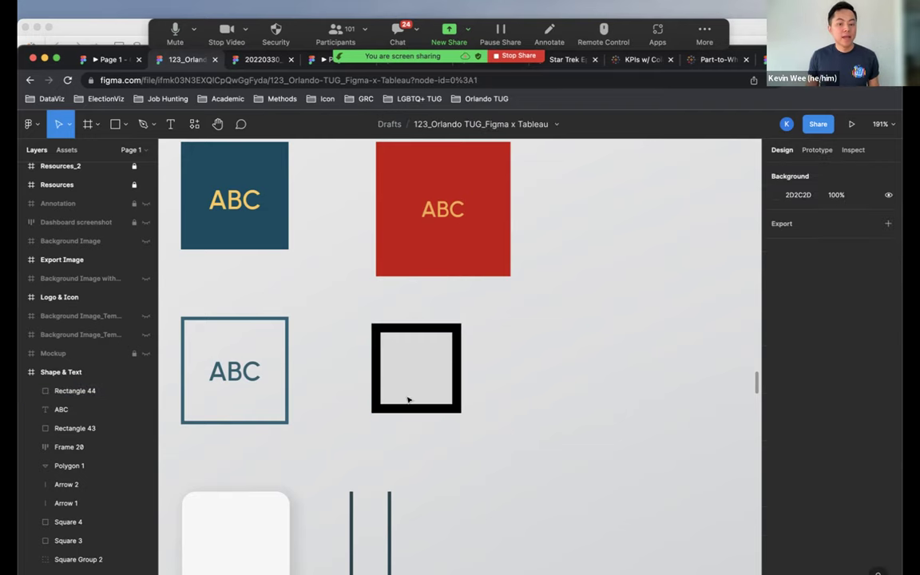
Move the black-bordered square to X 690, Y 277, and place a duplicate below it at X 695, Y 384.
scroll(308, 419, "down", 3)
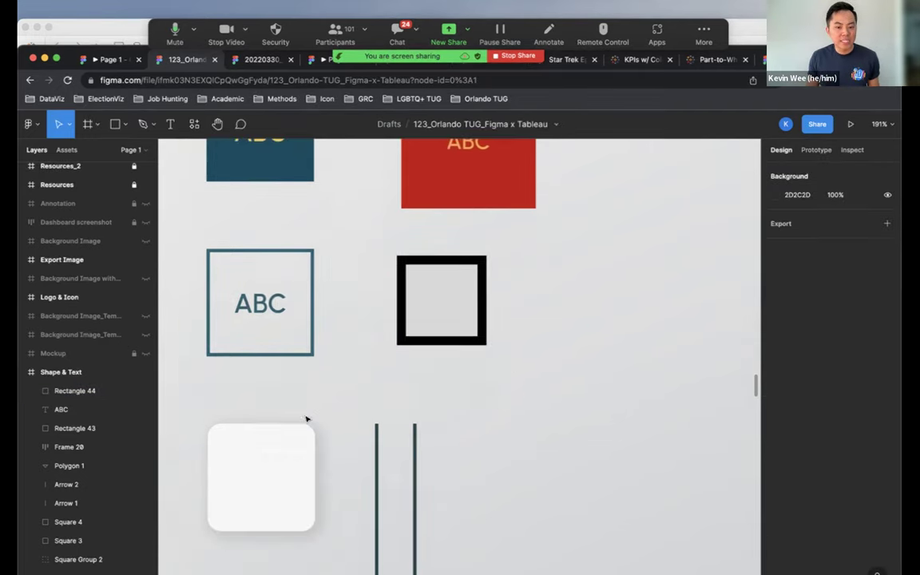
left_click(473, 281)
left_click_drag(459, 288, 570, 313)
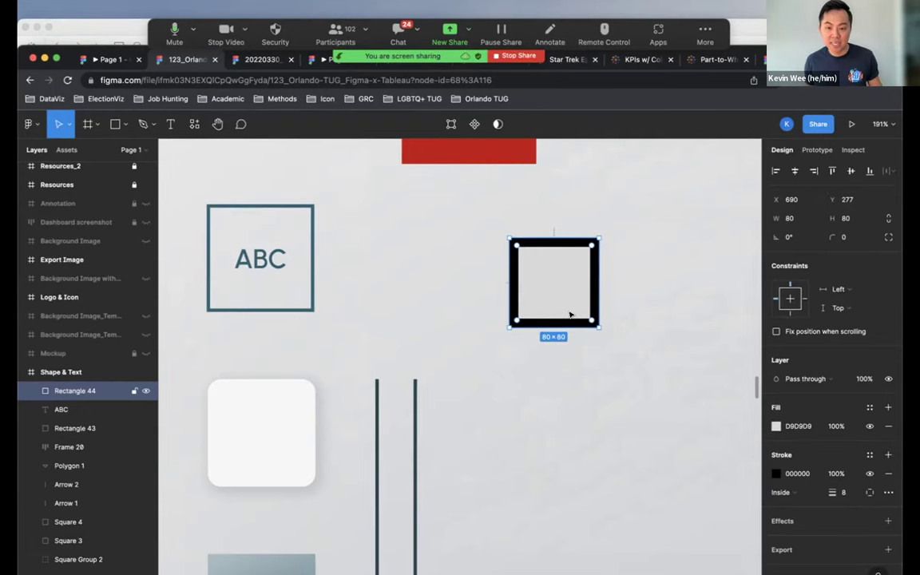
key("super+d")
left_click_drag(555, 291, 566, 431)
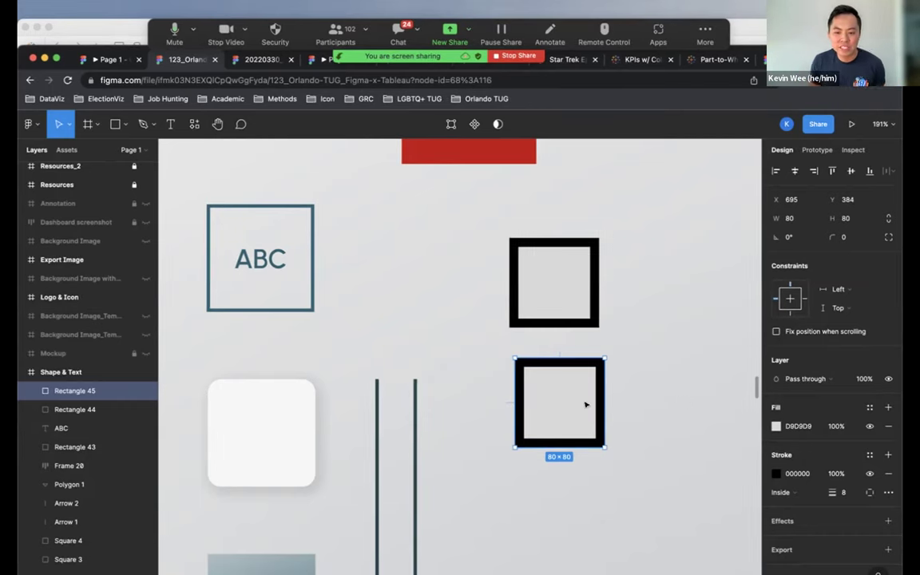
Fill the duplicated square with white FFFFFF and remove its stroke.
left_click(799, 428)
type("ffffff")
key("Return")
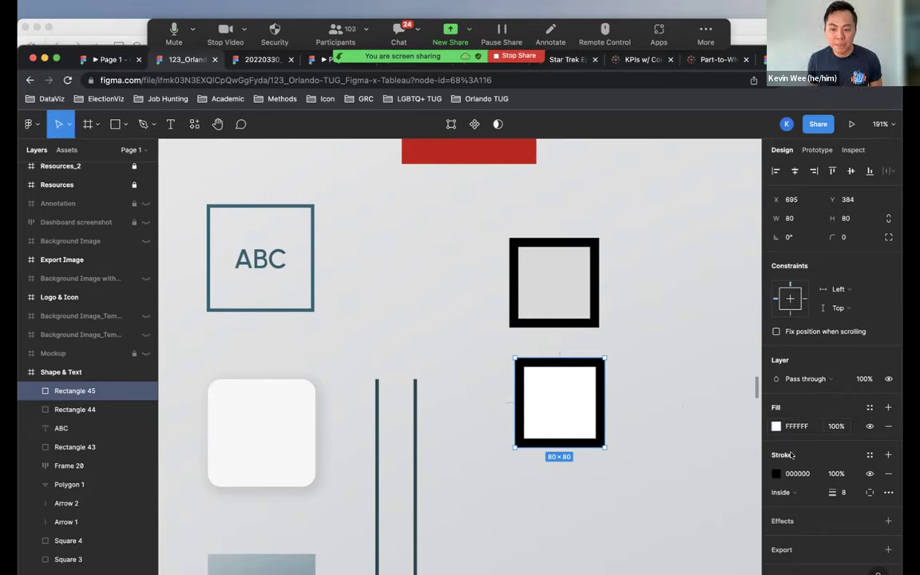
left_click(888, 474)
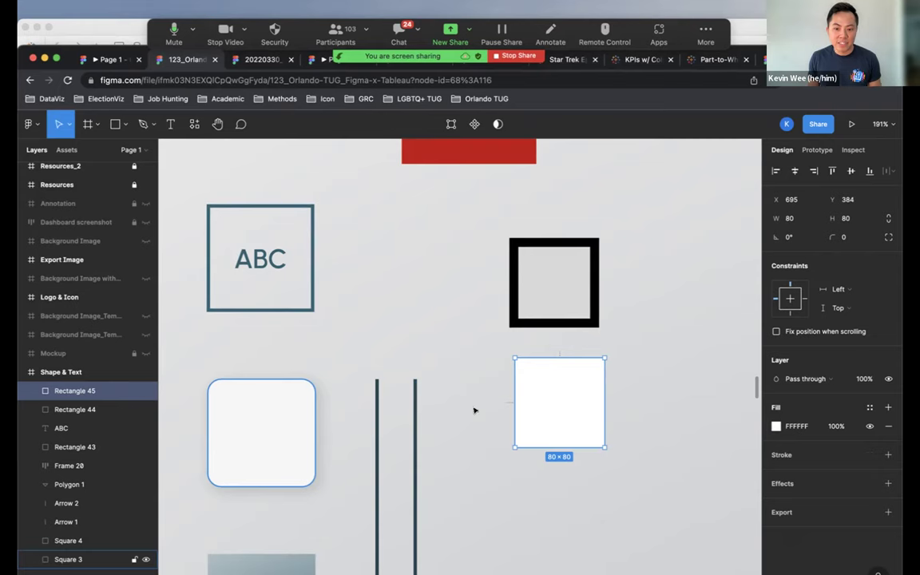
Give the white square a corner radius of 4 and move it to X 677, Y 399.
left_click(843, 238)
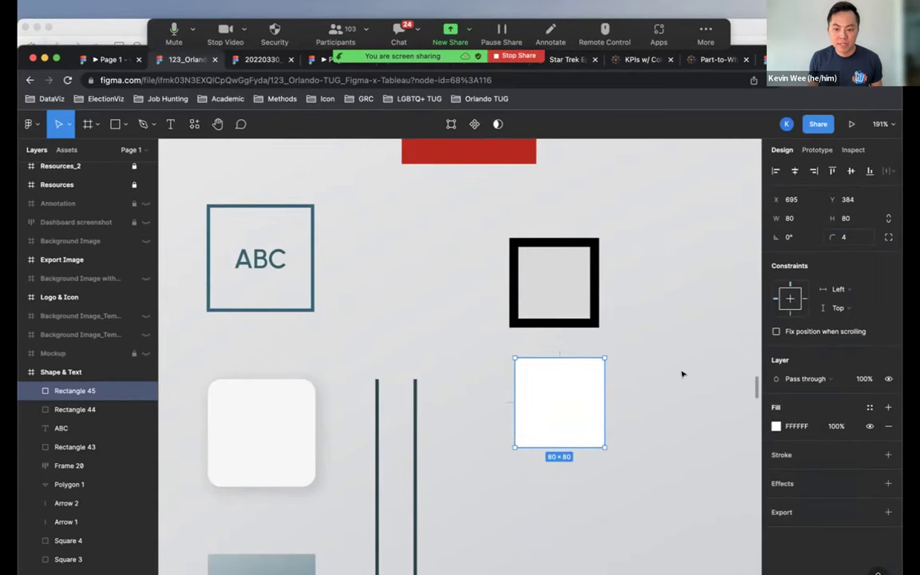
key("Escape")
key("ctrl+z")
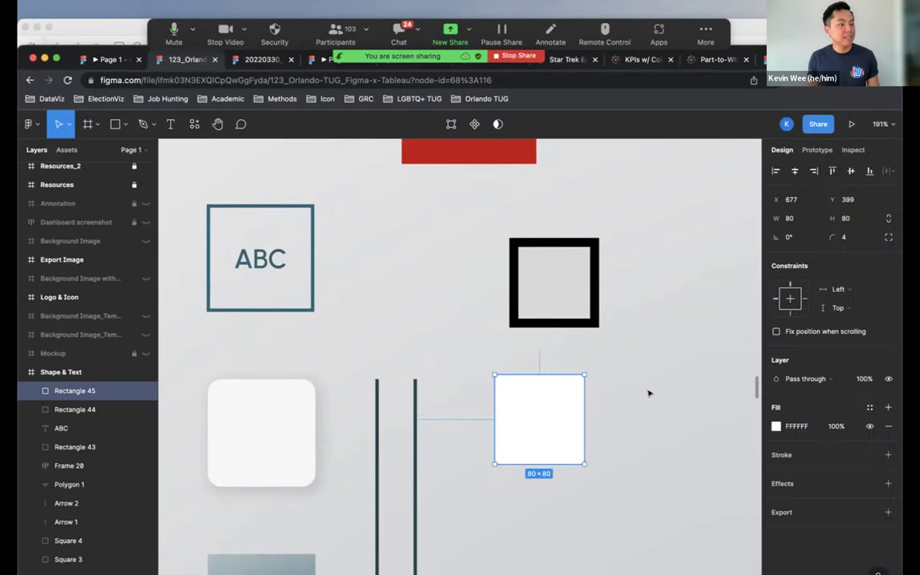
key("Escape")
key("ctrl+z")
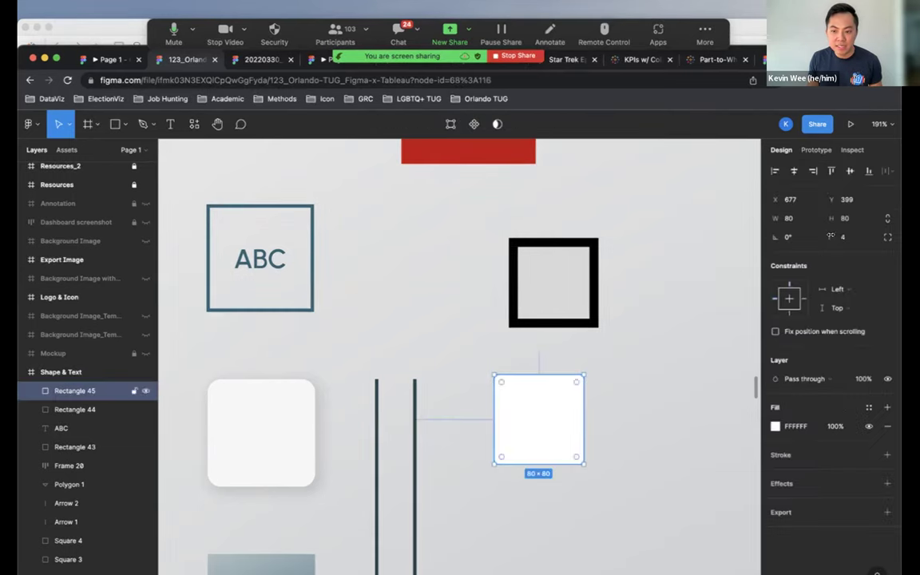
Increase the white square's corner radius to 12.
left_click(842, 238)
type("12")
key("Return")
left_click(647, 373)
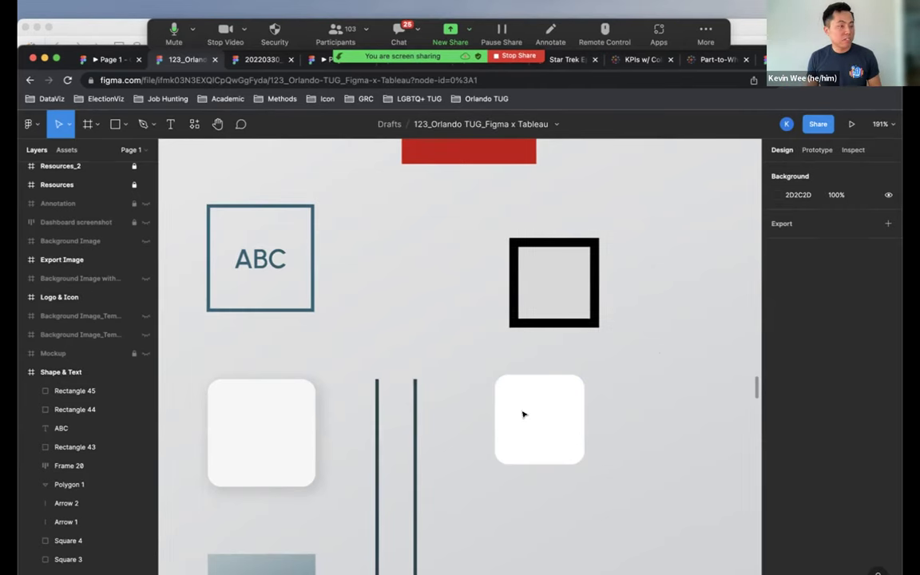
Add a drop shadow to the white rounded square with X offset 20, Y offset 19 and blur 0.
left_click(556, 425)
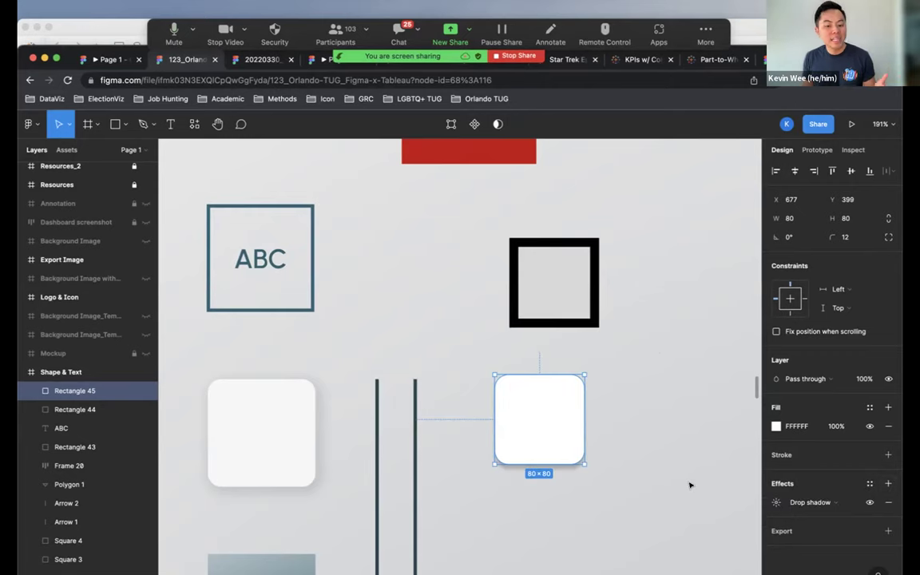
left_click(623, 469)
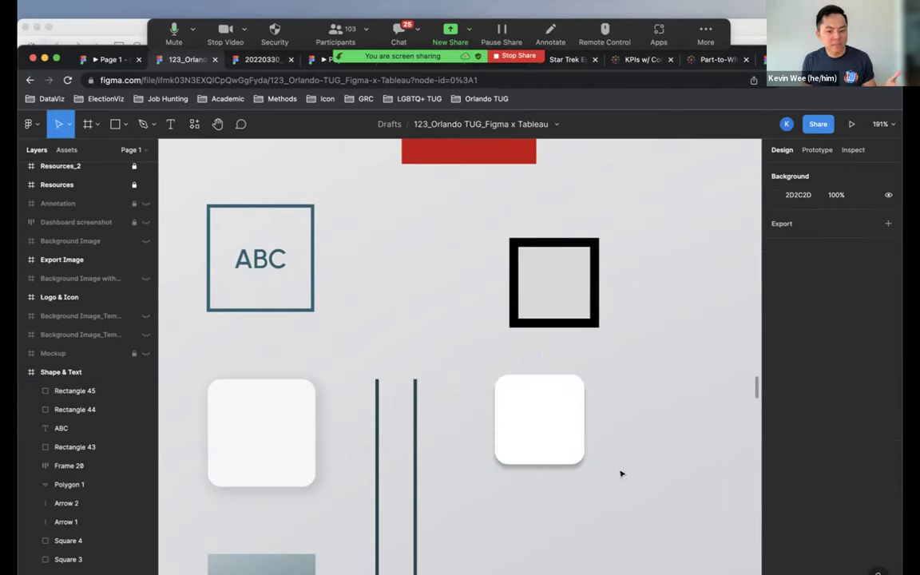
left_click(570, 448)
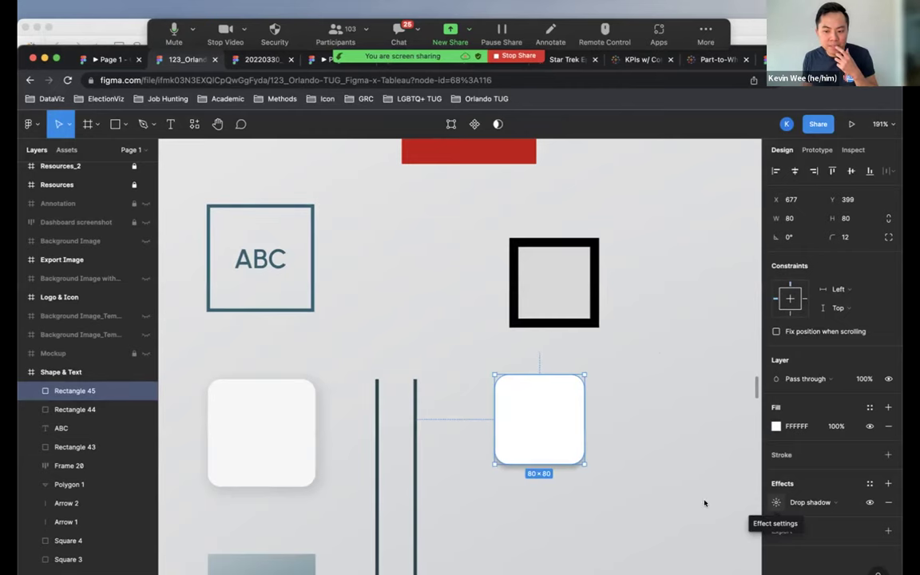
left_click(773, 504)
left_click_drag(671, 505, 686, 365)
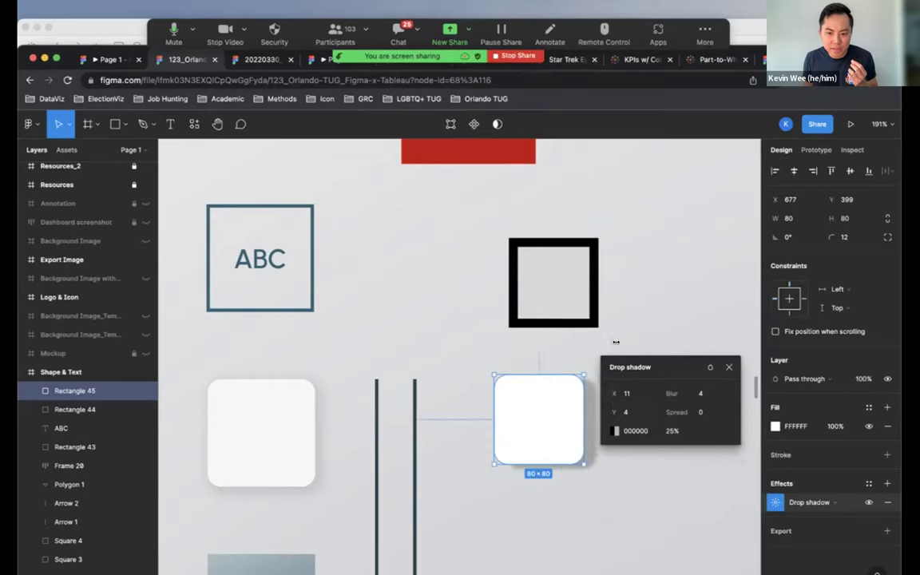
left_click_drag(631, 375, 641, 294)
left_click_drag(628, 340, 637, 318)
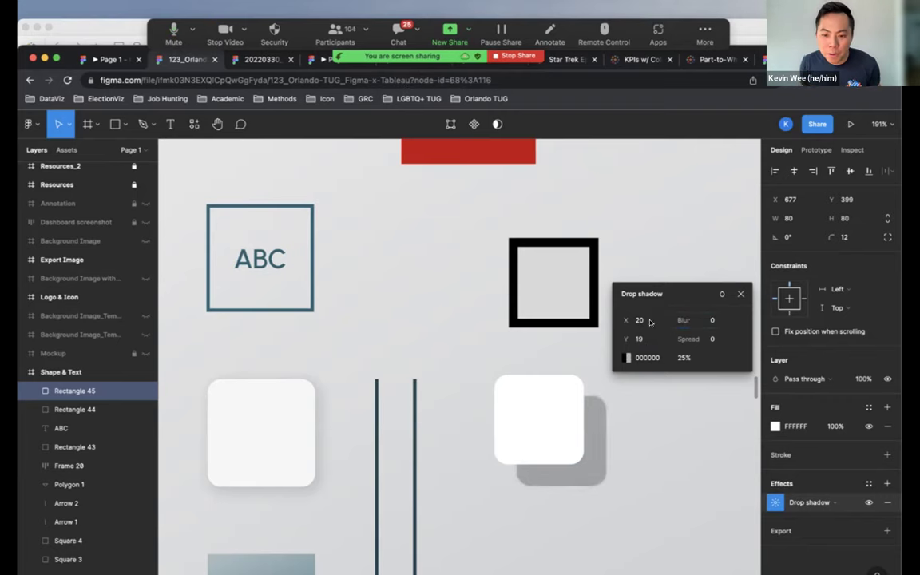
Adjust the drop shadow's X offset to 24 and back down to 16.
left_click(639, 319)
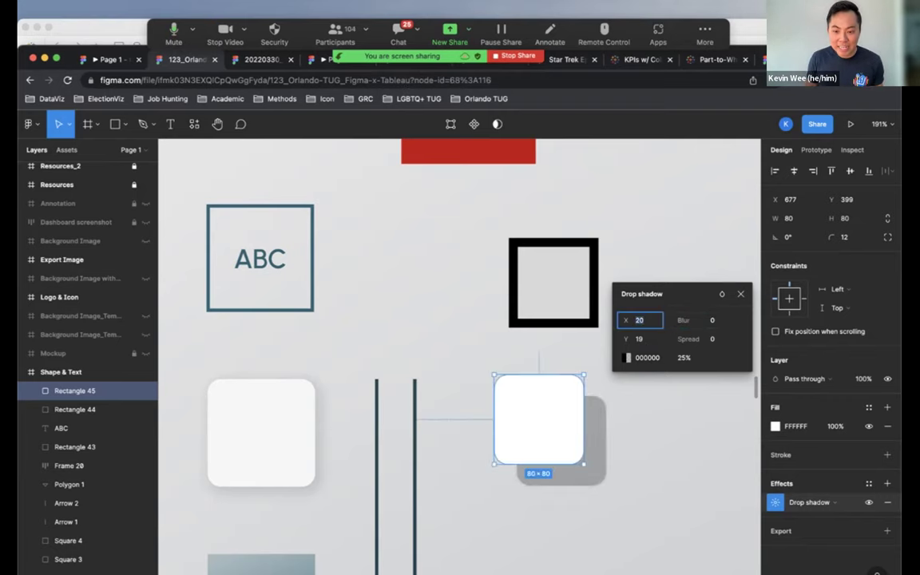
left_click_drag(628, 319, 631, 319)
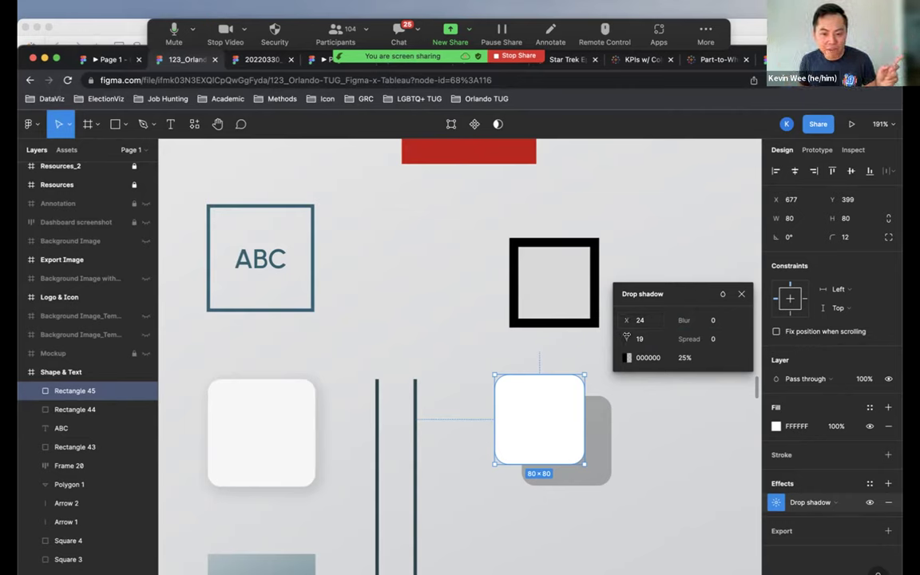
mouse_move(626, 320)
left_mouse_down()
mouse_move(563, 339)
mouse_move(607, 340)
mouse_move(529, 349)
mouse_move(623, 339)
left_mouse_up()
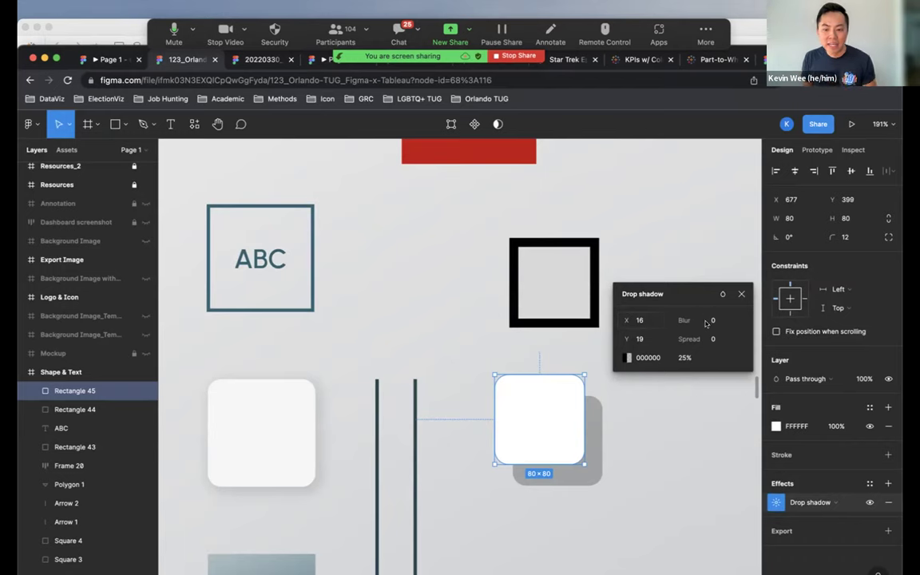
Set the white square's drop shadow blur to 60.
key("Tab")
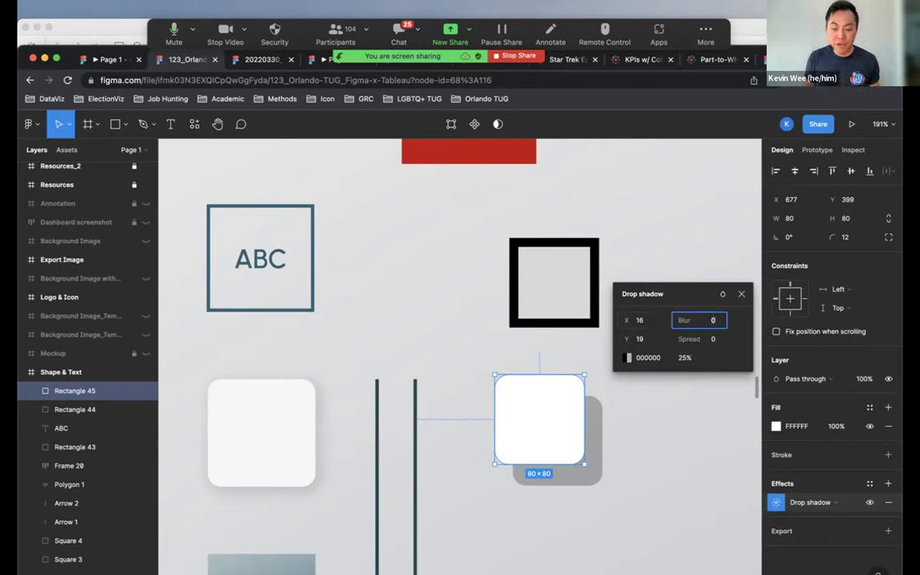
type("60")
key("Return")
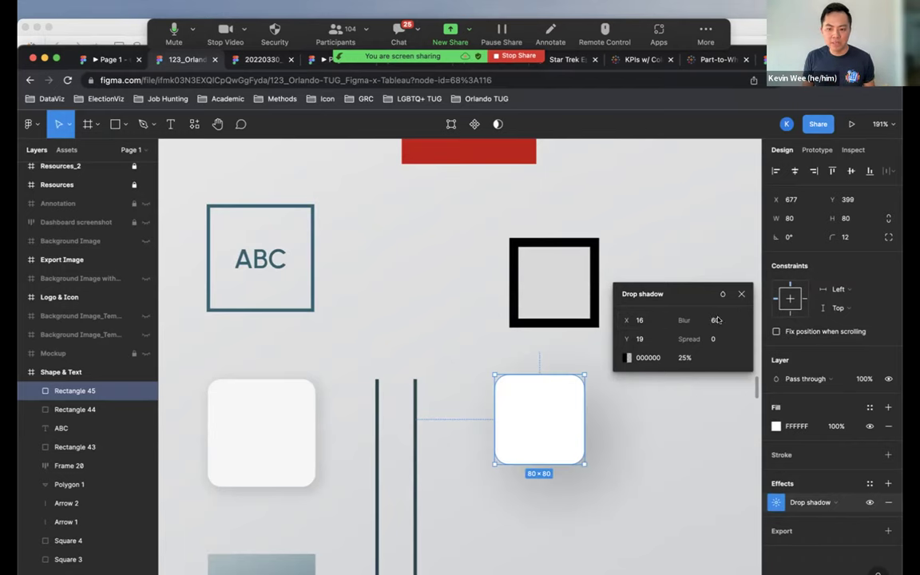
Reduce the drop shadow's blur to 24 and raise its spread to 11.
left_click(715, 321)
type("24")
key("Return")
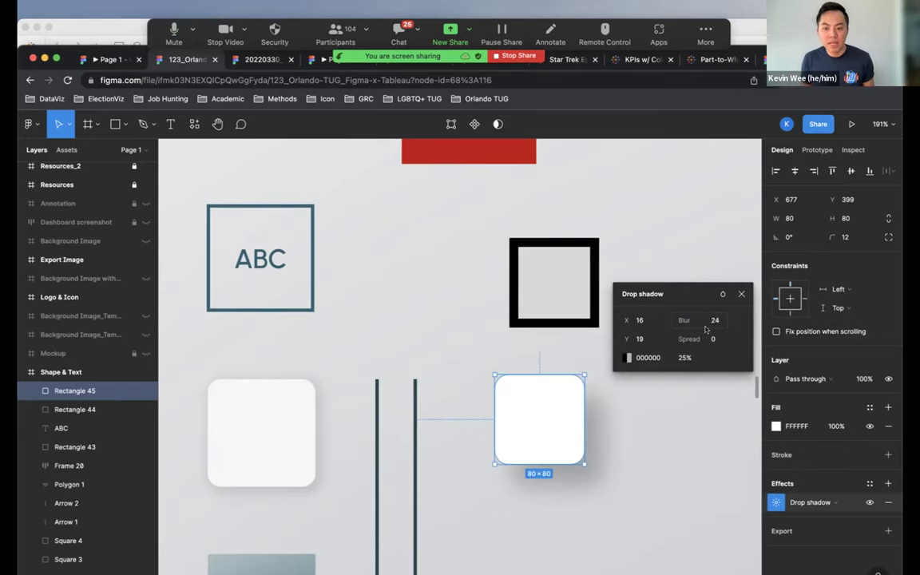
mouse_move(688, 339)
left_mouse_down()
mouse_move(718, 339)
mouse_move(691, 339)
left_mouse_up()
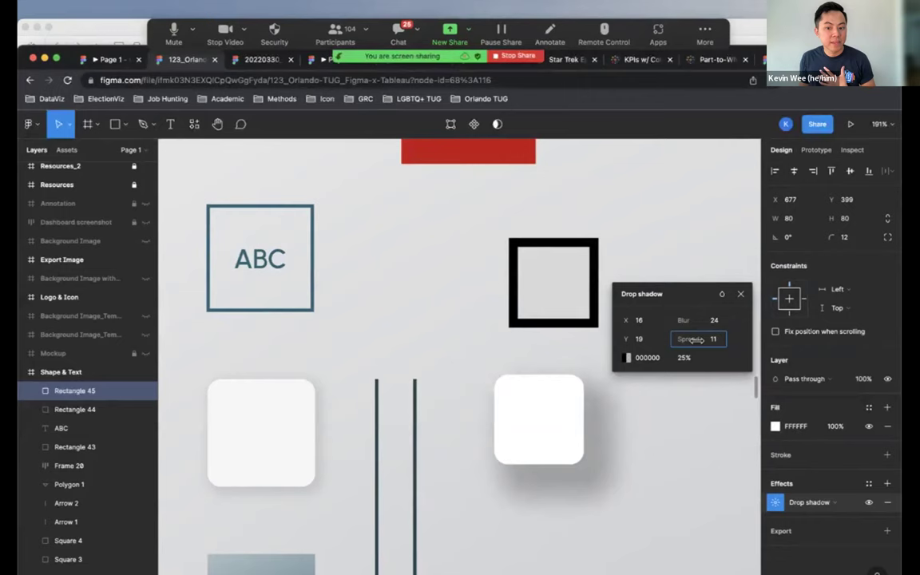
Change the white rounded square's drop shadow color to red CE2828.
left_click(625, 357)
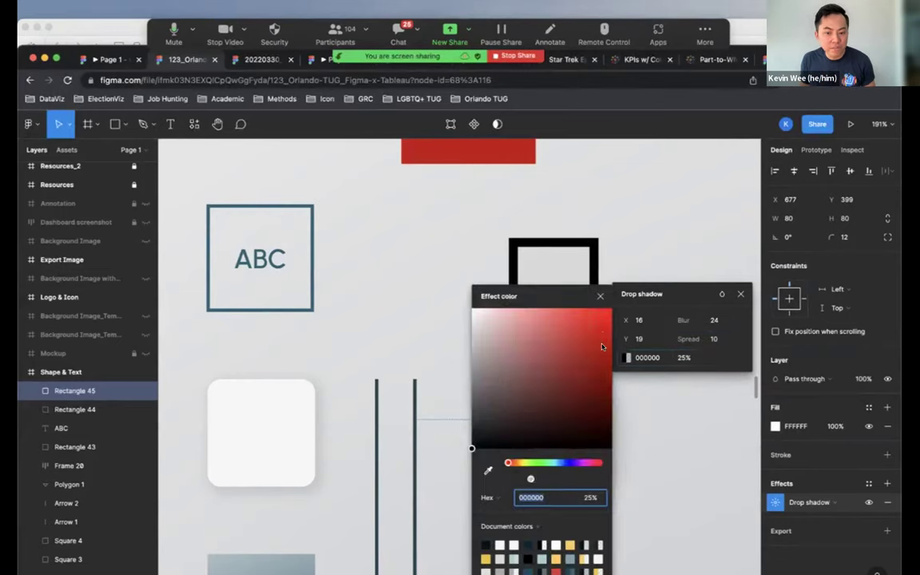
mouse_move(594, 329)
left_mouse_down()
mouse_move(604, 333)
mouse_move(585, 335)
left_mouse_up()
left_click_drag(598, 293, 383, 222)
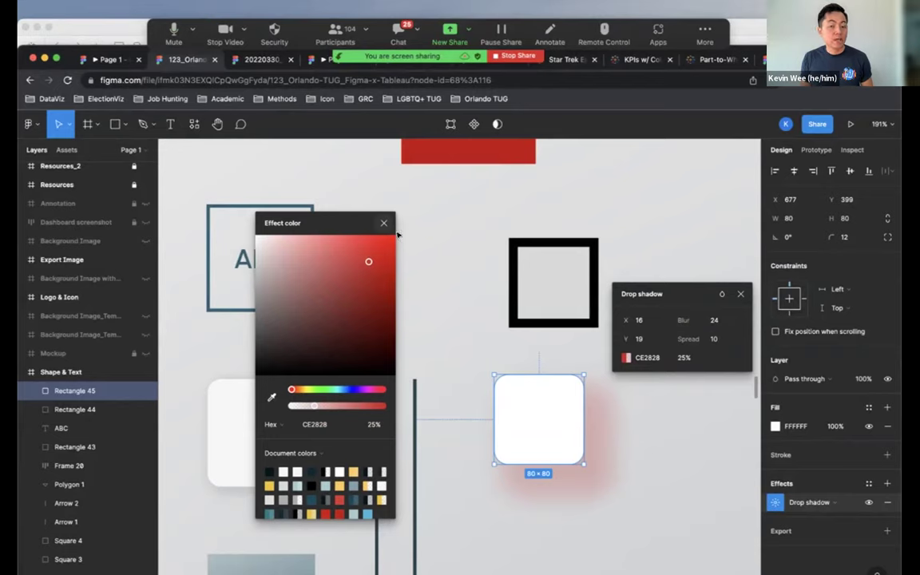
left_click(605, 401)
left_click(670, 445)
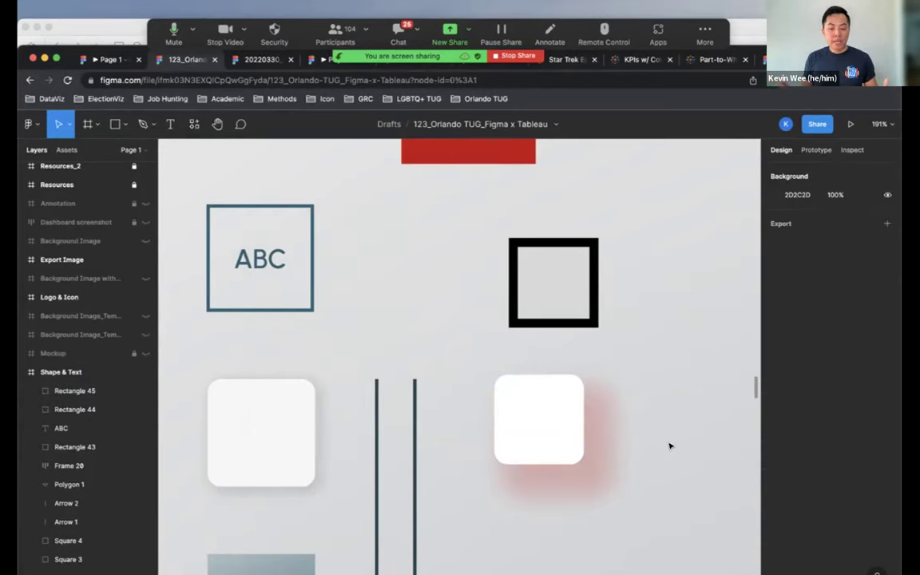
Move the outlined triangle down to about X 1003, Y 479, beside the white square with the red shadow.
scroll(667, 448, "down", 5)
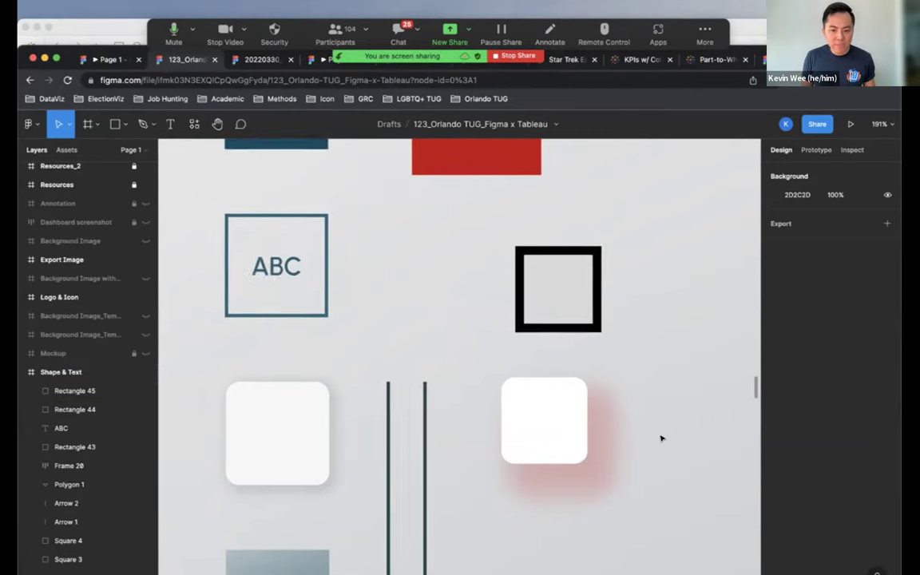
scroll(667, 447, "down", 3)
scroll(571, 376, "right", 5)
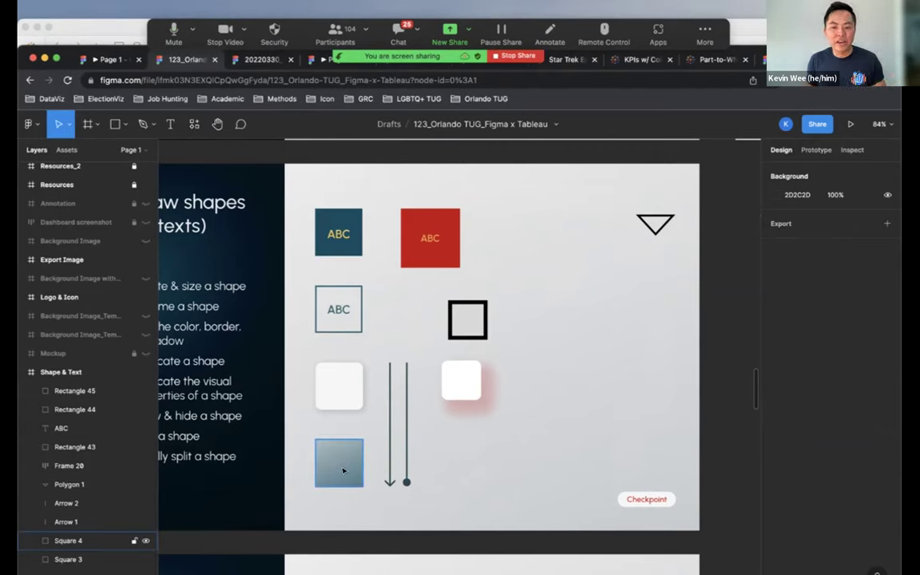
left_click(340, 467)
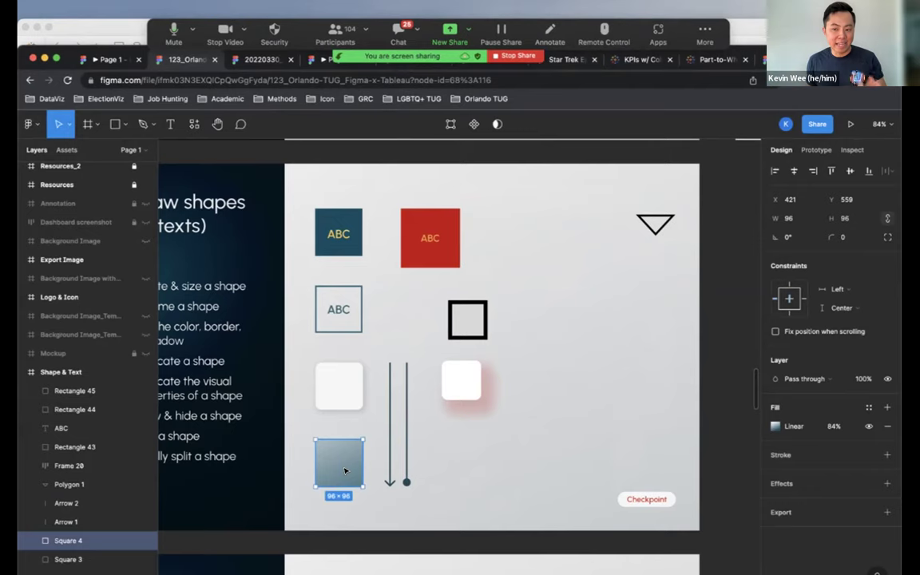
left_click(340, 393)
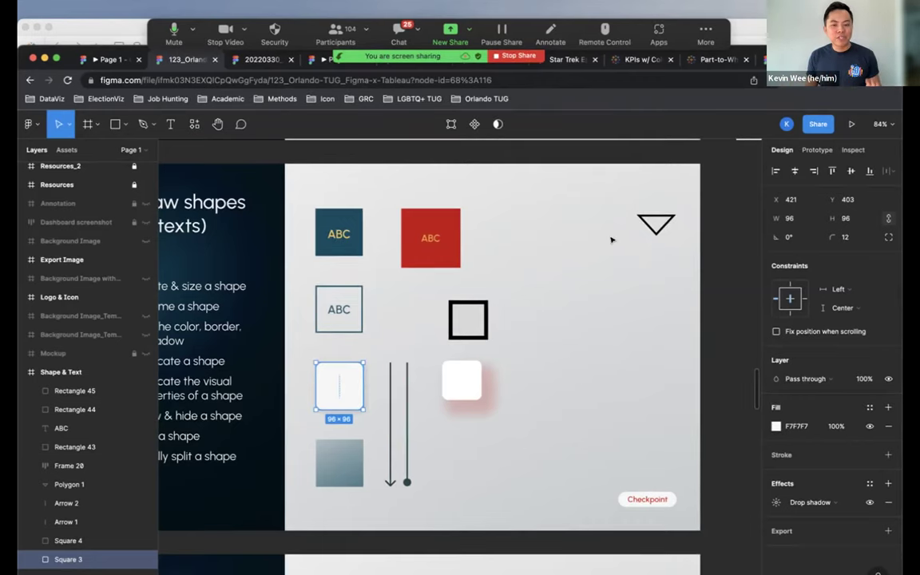
scroll(631, 236, "up", 1)
left_click_drag(648, 233, 570, 391)
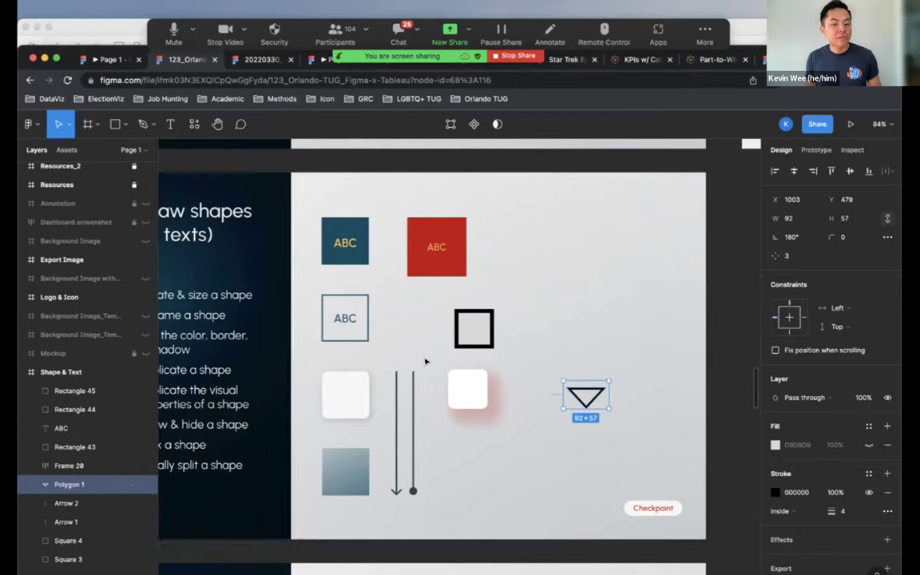
Copy the visual properties of the 96 × 96 white rounded square, Square 3.
left_click(346, 395)
left_click(369, 431)
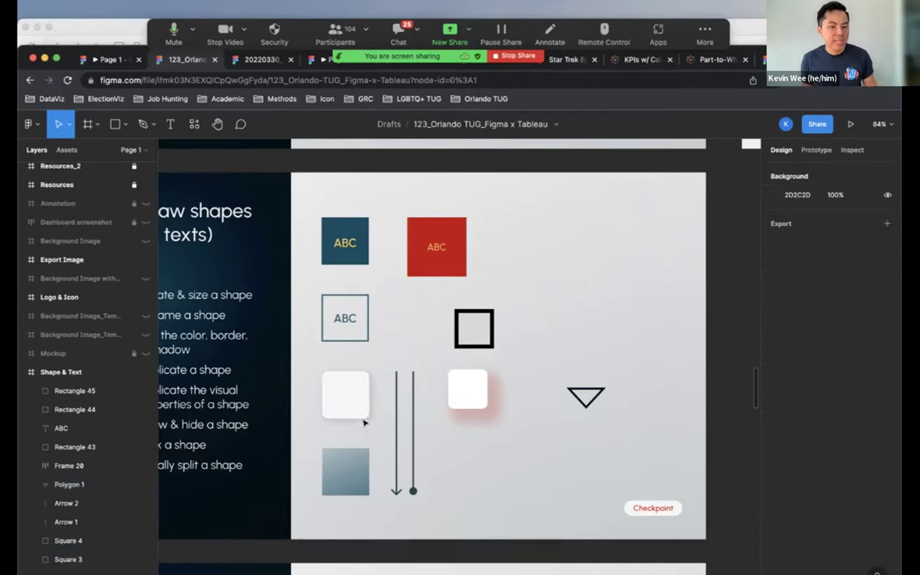
left_click(360, 401)
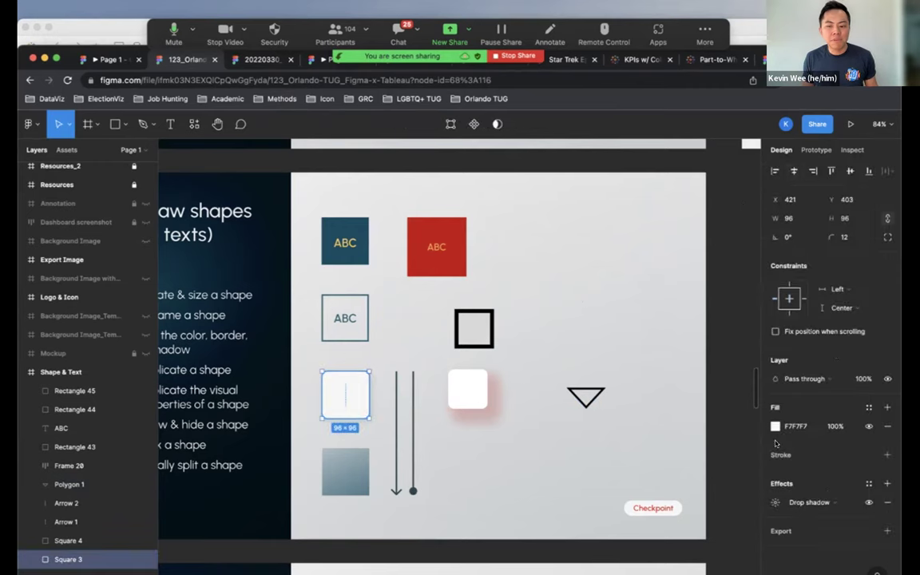
left_click(586, 399)
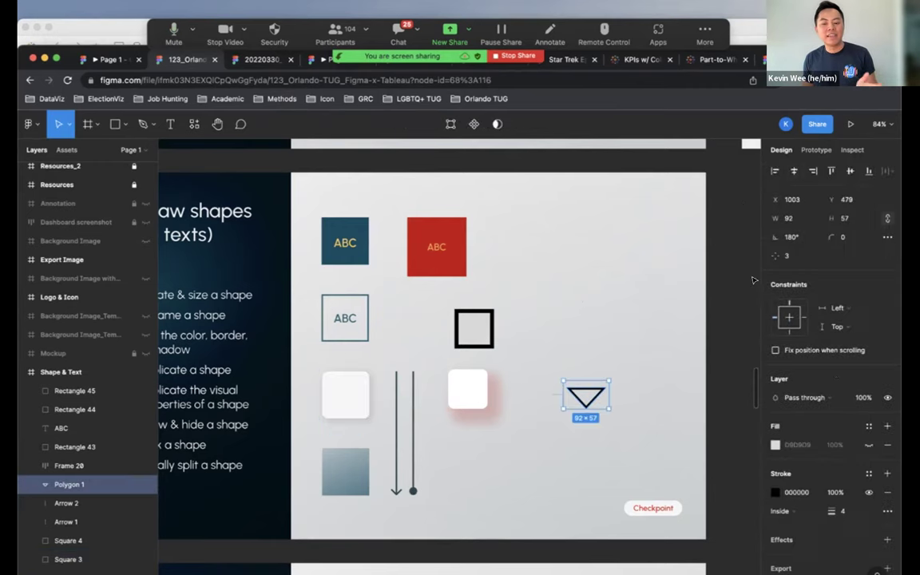
left_click(570, 334)
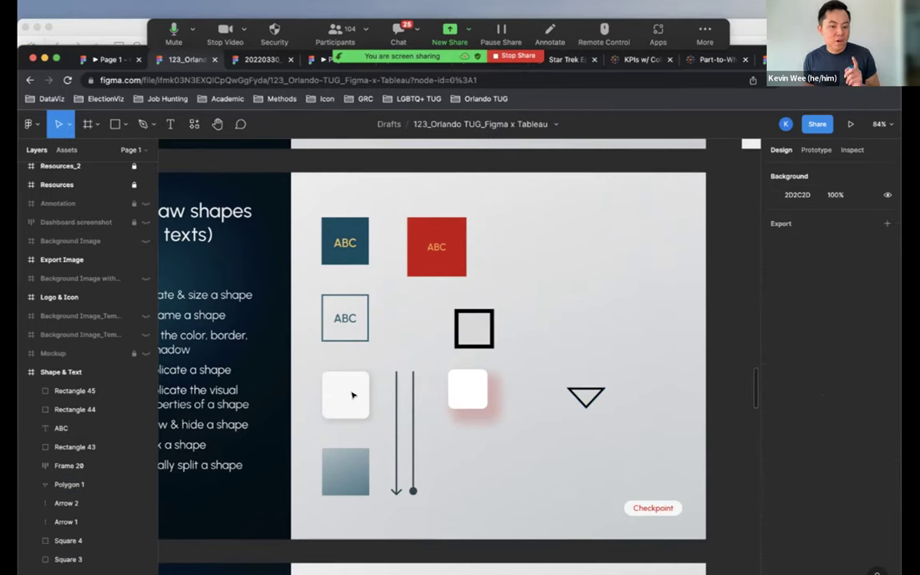
right_click(346, 394)
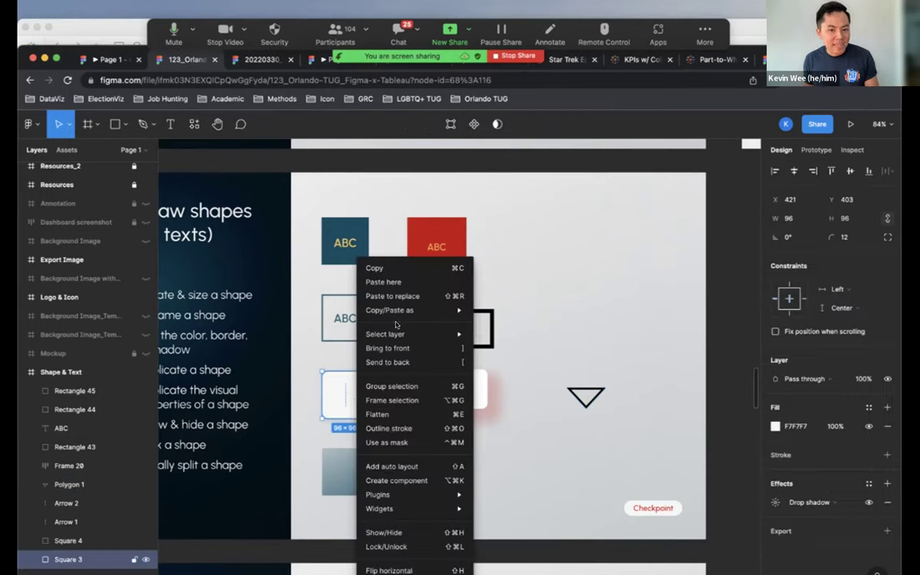
mouse_move(402, 312)
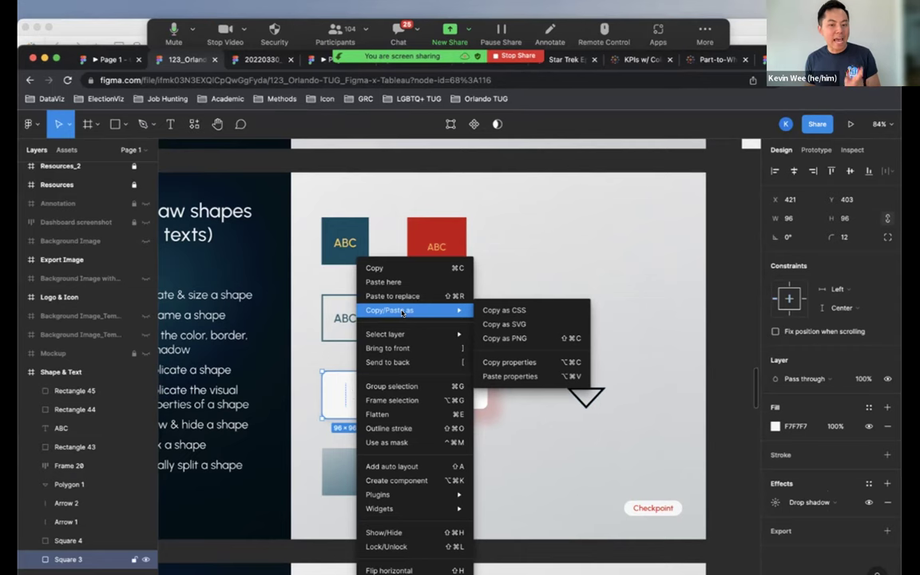
left_click(530, 364)
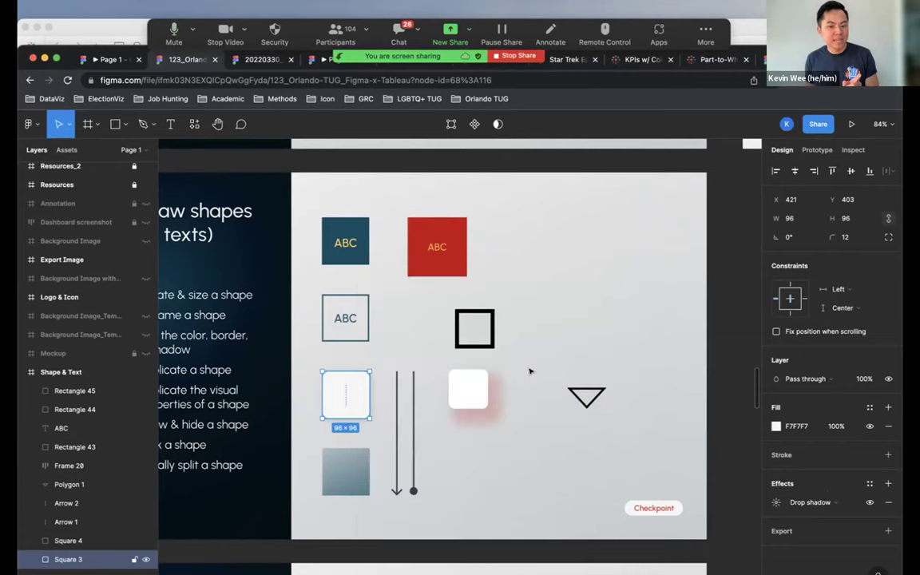
key("Escape")
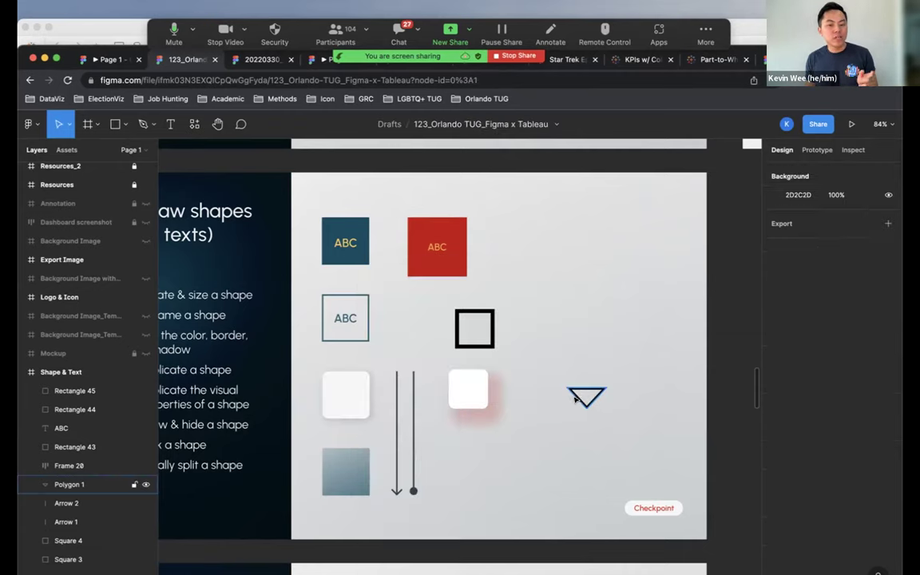
Paste the copied properties onto the triangle and enlarge it to about 220 × 136.
left_click(577, 399)
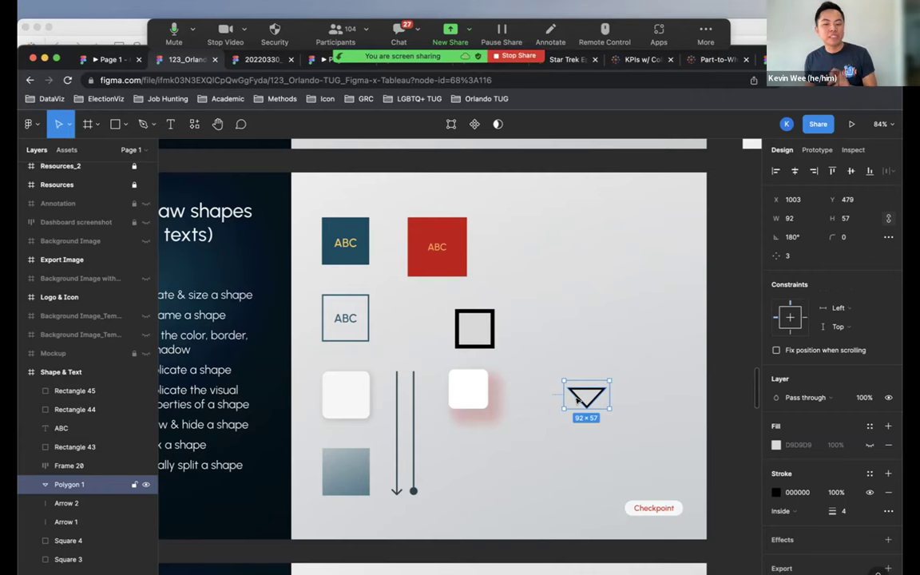
right_click(576, 398)
mouse_move(656, 309)
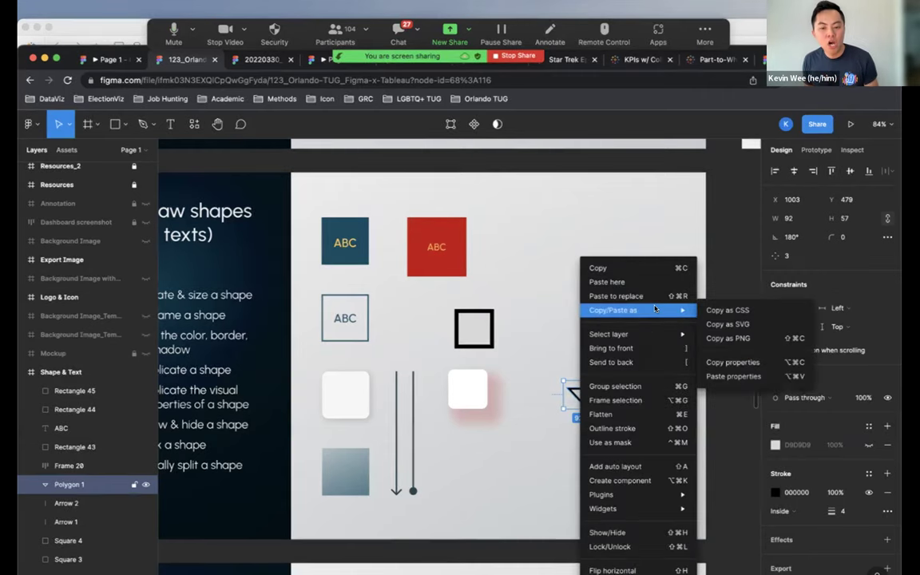
left_click(731, 361)
key("super+alt+v")
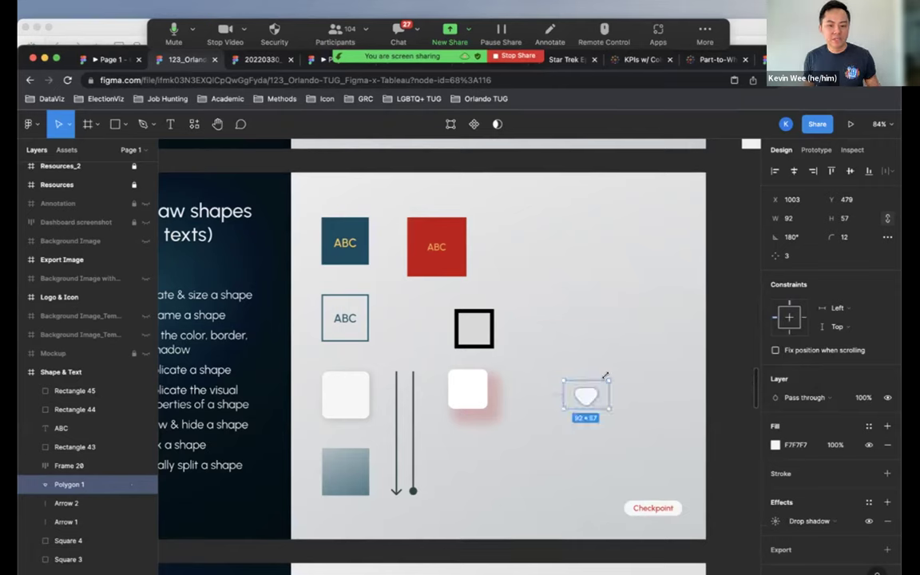
left_click_drag(624, 365, 630, 304)
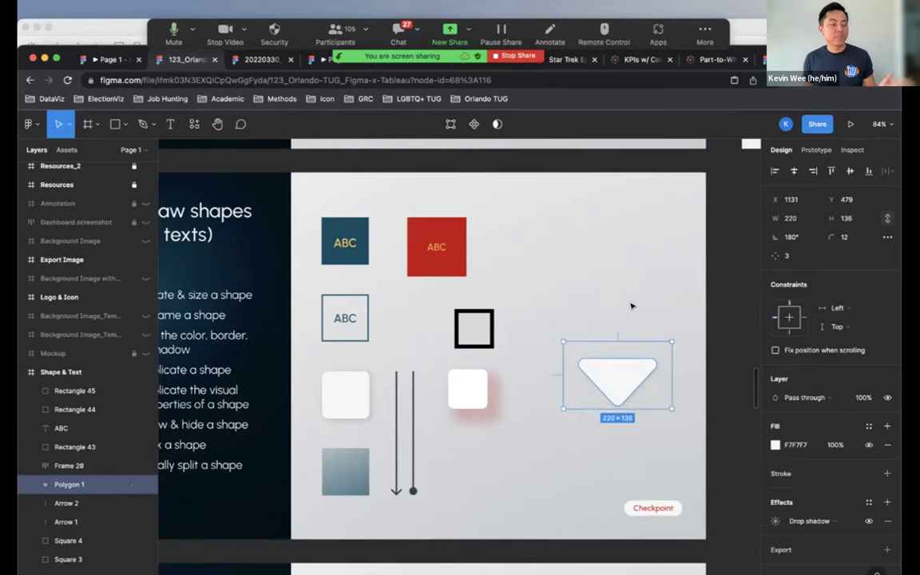
left_click(630, 306)
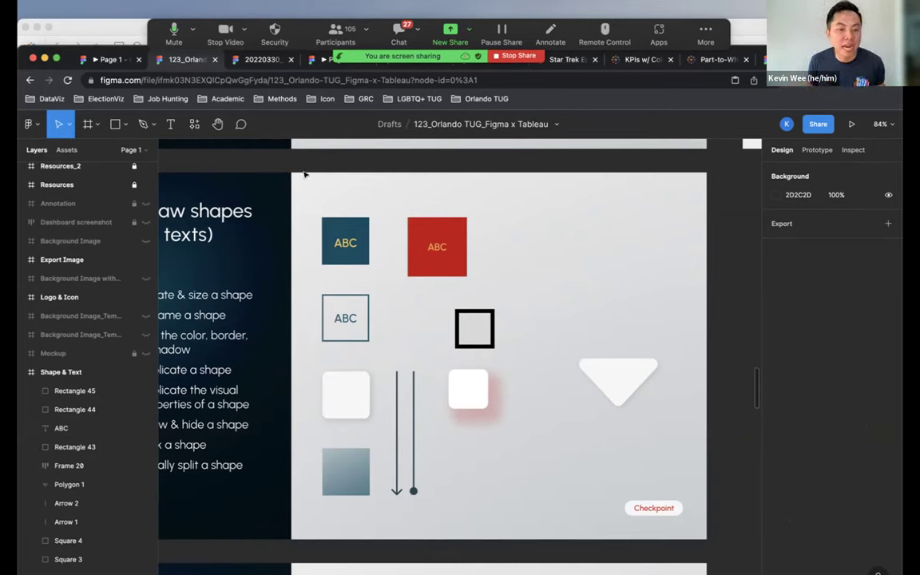
Draw a circle about 186 × 186 in the empty area above the triangle.
left_click(124, 124)
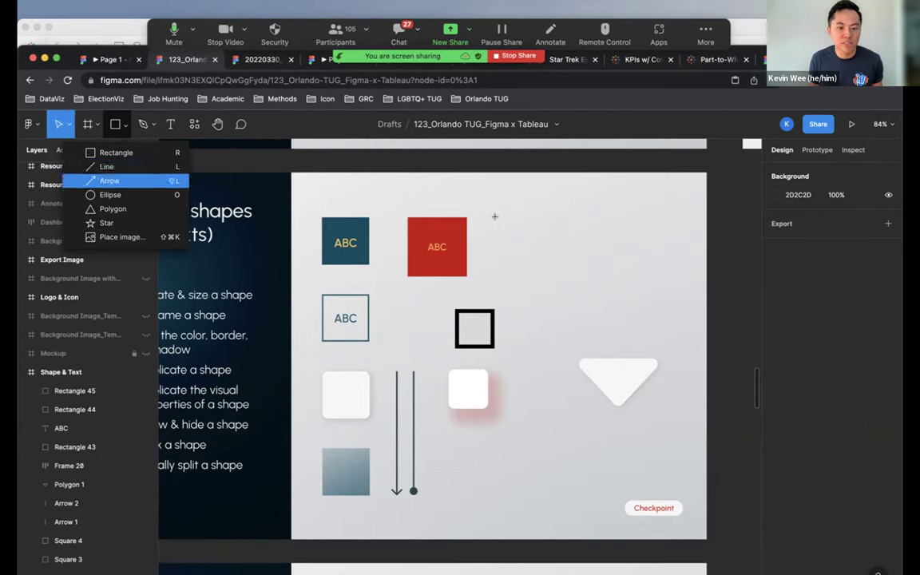
left_click(112, 193)
left_click_drag(559, 223, 653, 314)
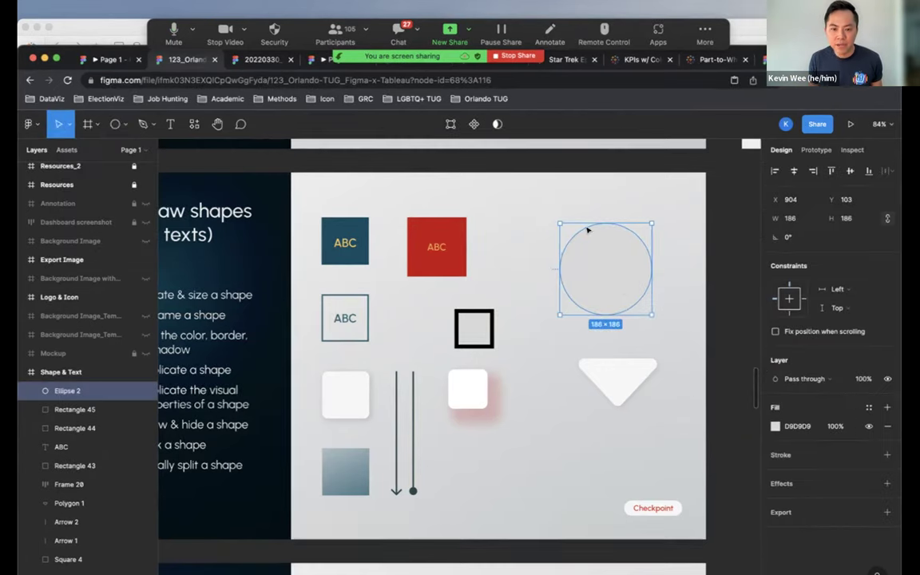
left_click(417, 284)
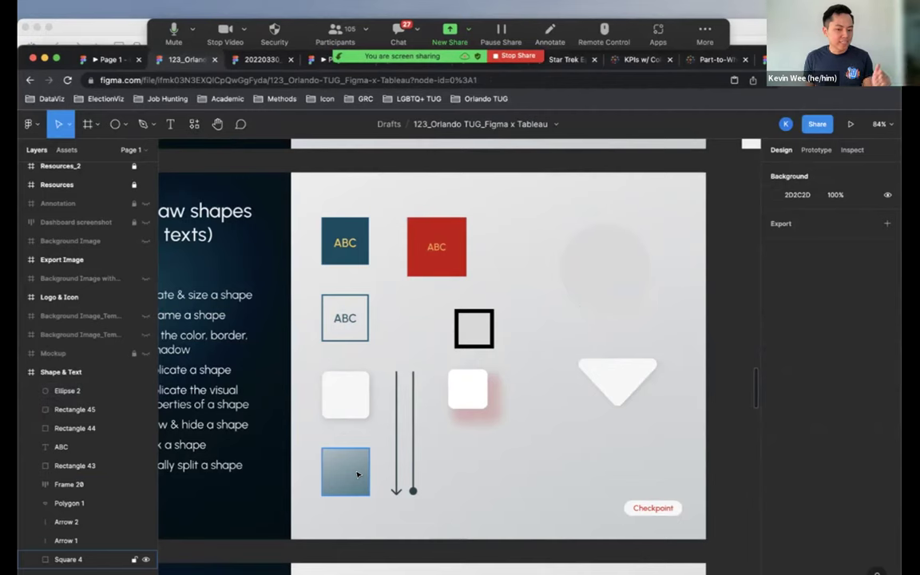
Copy the properties of the gradient-filled Square 4 and paste them onto the new circle.
left_click(359, 477)
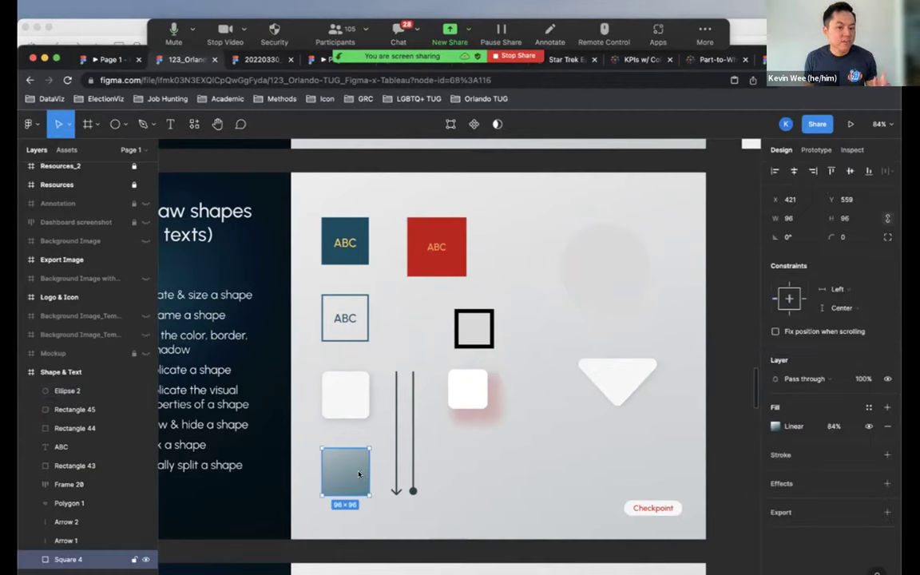
right_click(359, 474)
mouse_move(467, 310)
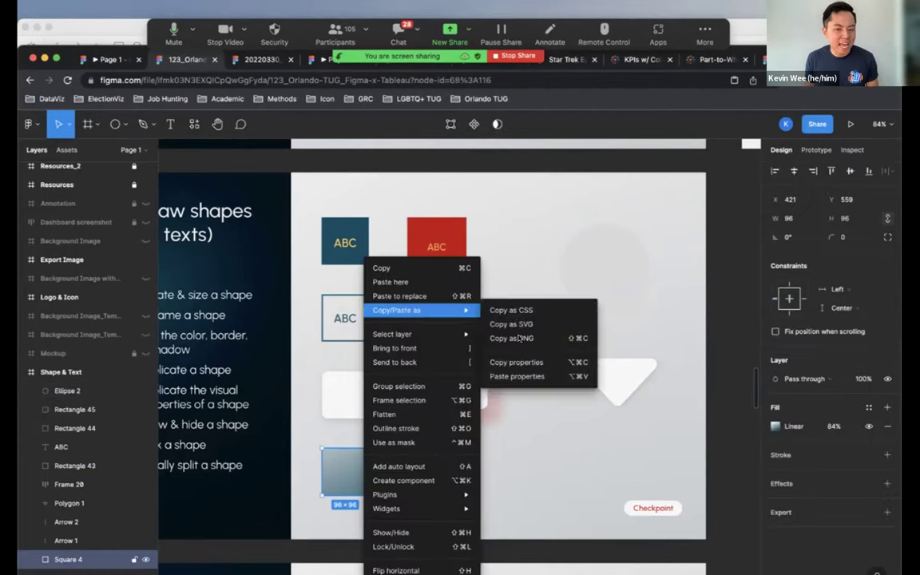
left_click(521, 361)
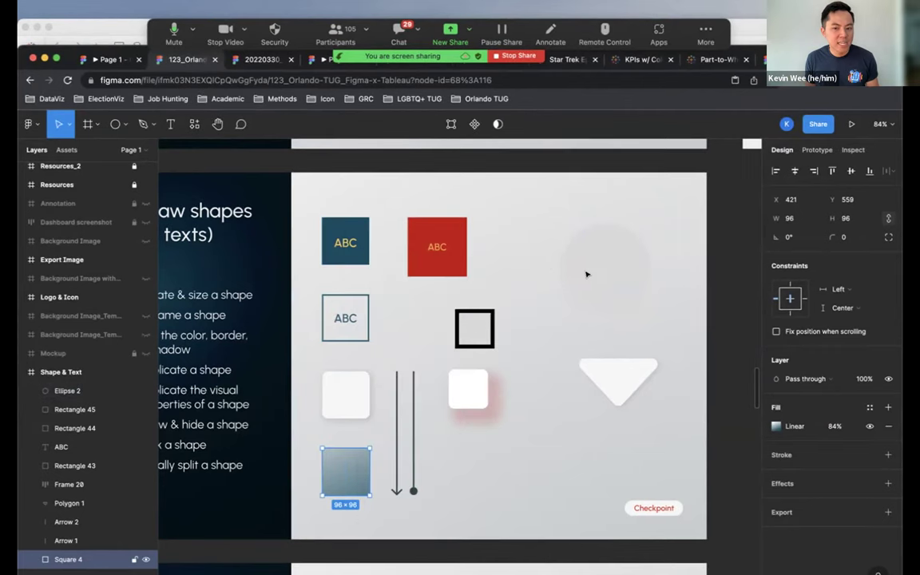
left_click(594, 272)
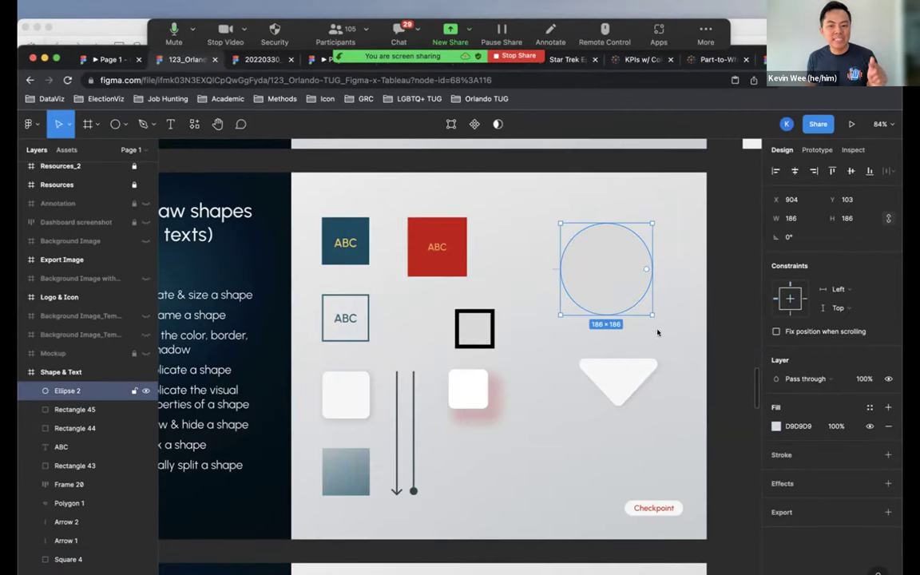
right_click(596, 262)
mouse_move(668, 310)
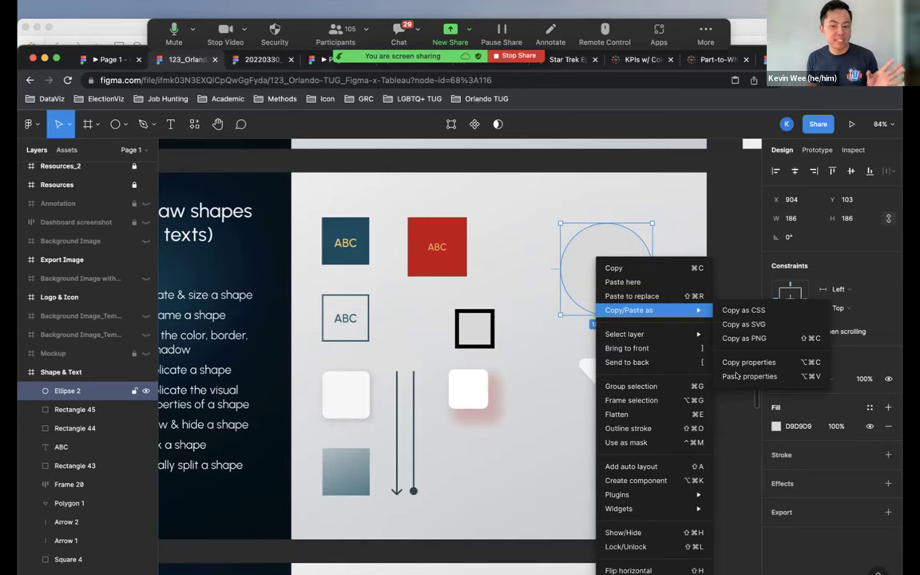
left_click(749, 376)
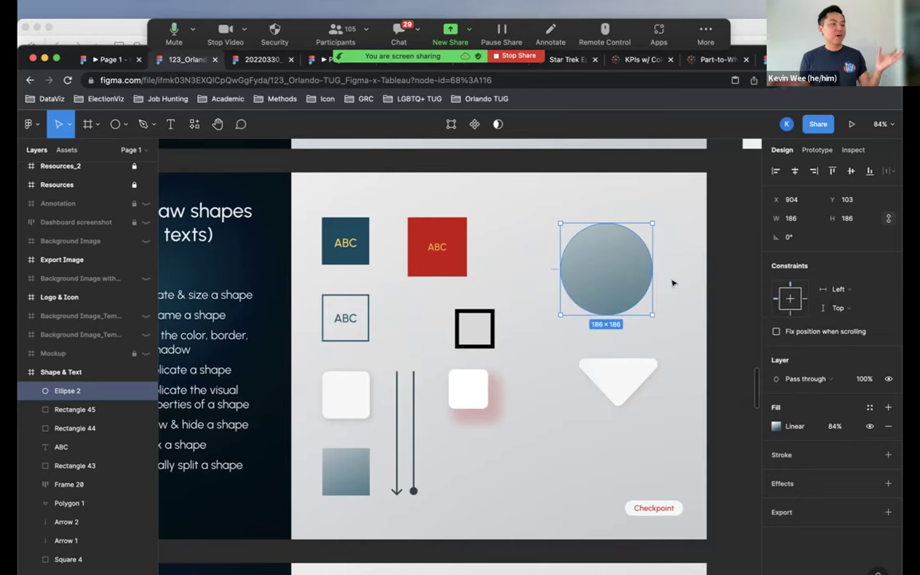
left_click(673, 283)
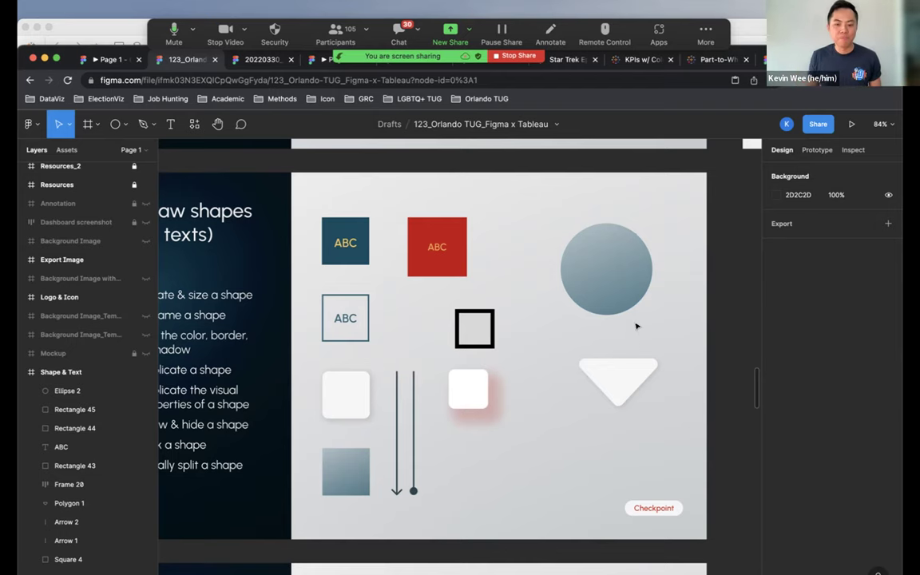
Set the font size of the ABC text on the red square to 64 and reposition it over the square.
scroll(728, 322, "left", 3)
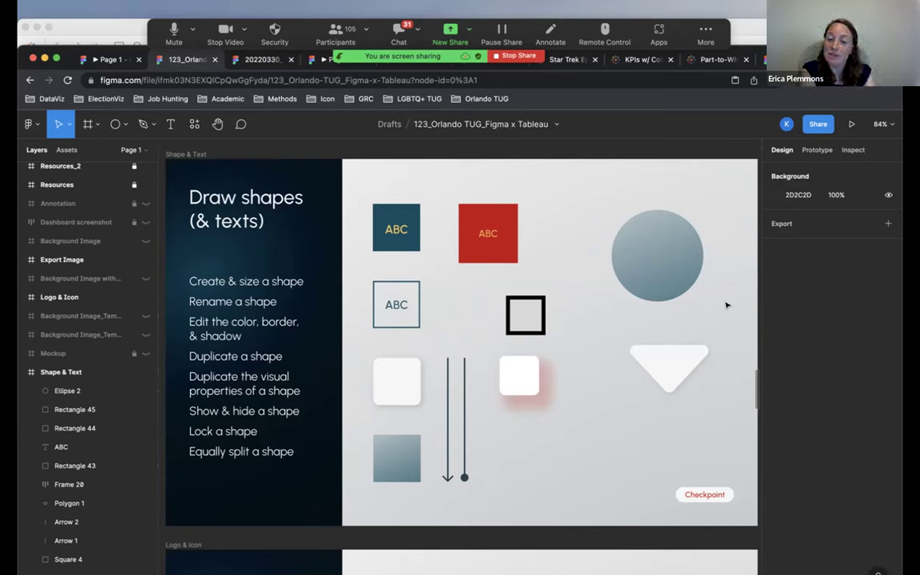
scroll(728, 305, "up", 1)
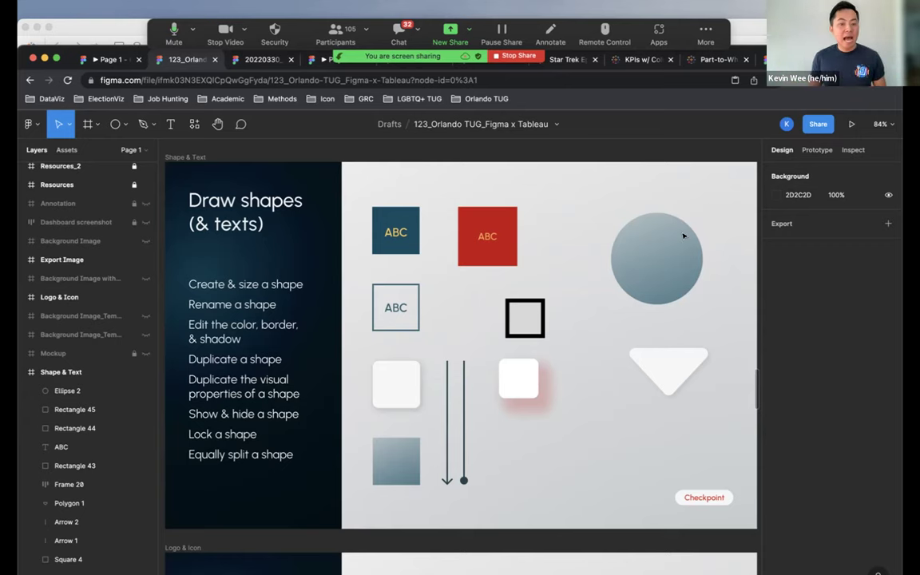
left_click(632, 255)
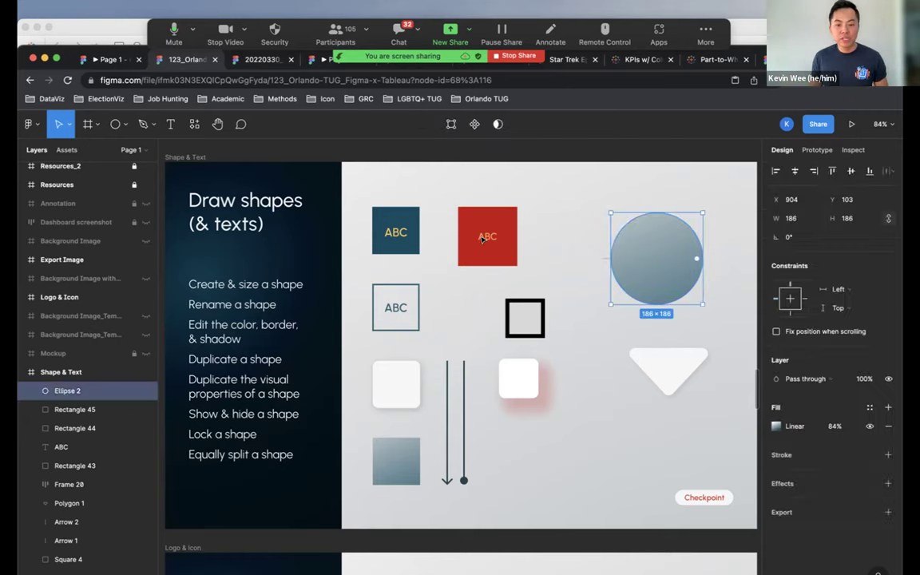
left_click(481, 238)
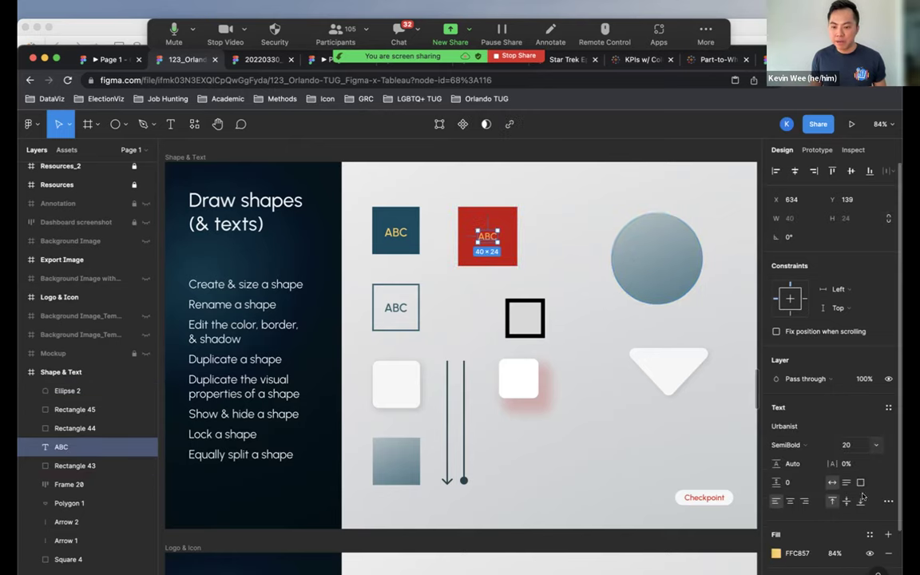
left_click(875, 448)
left_click(773, 477)
left_click_drag(484, 241, 449, 218)
Set the font of the ABC text on the red square to Inter with Regular weight.
left_click(815, 424)
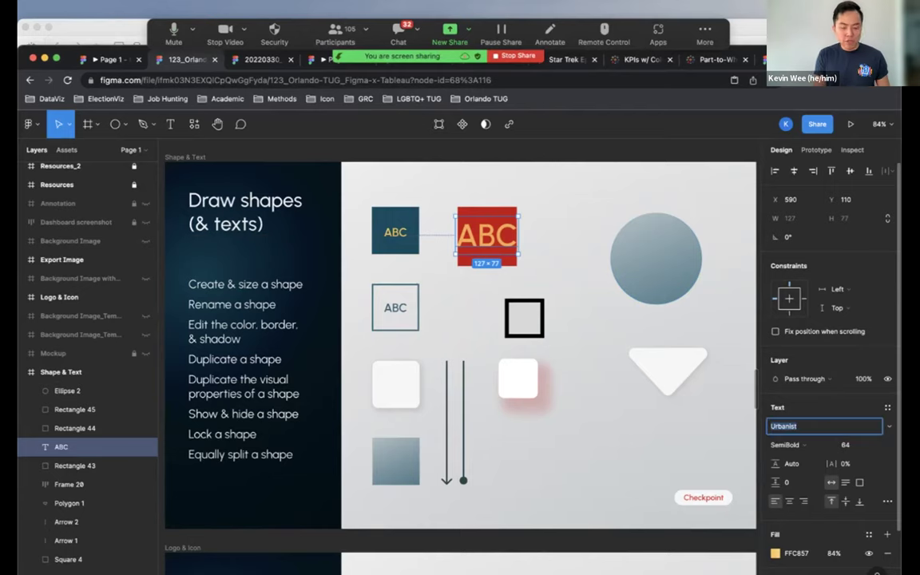
type("Inter")
key("Return")
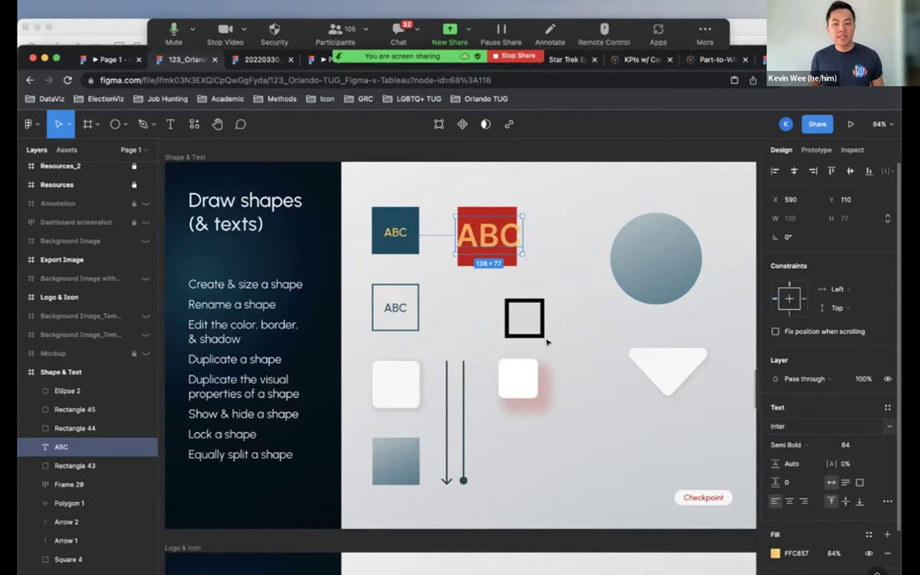
left_click(791, 445)
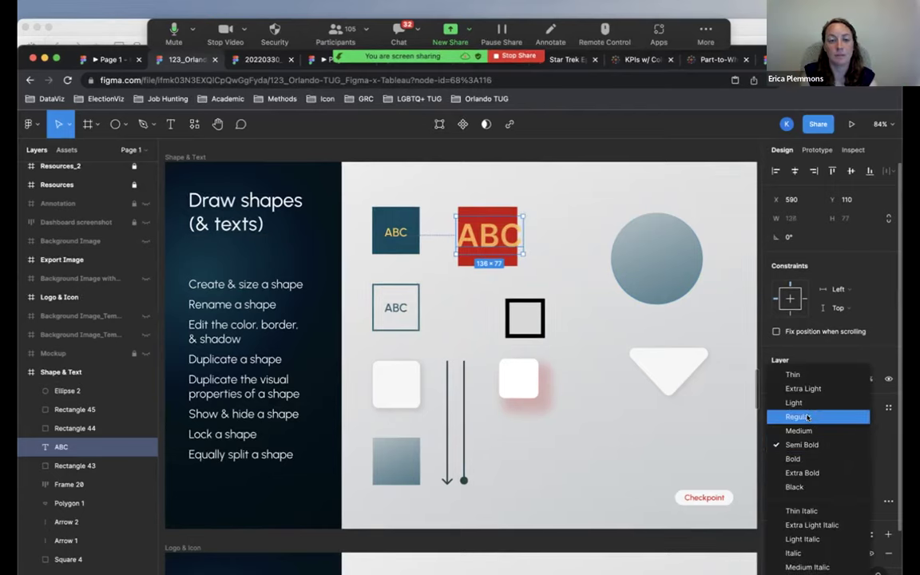
left_click(799, 416)
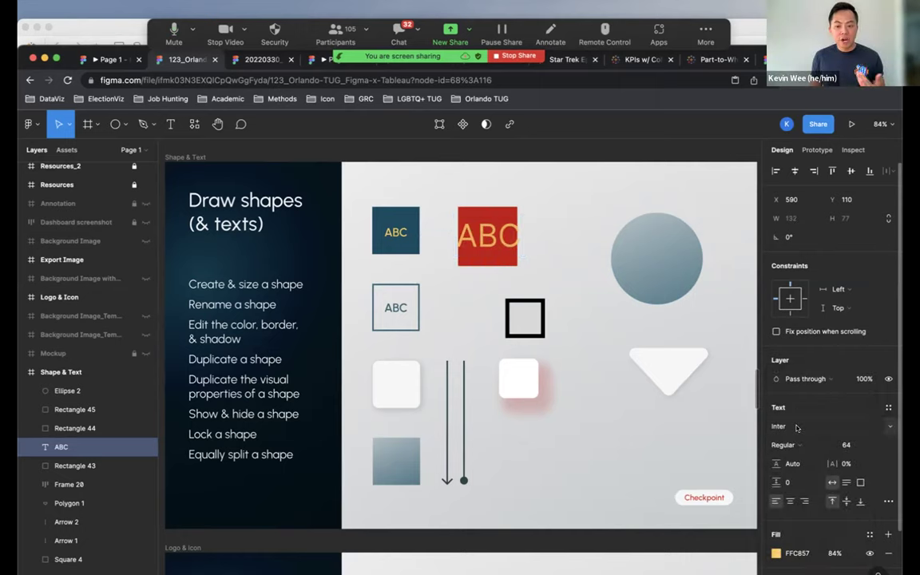
Set the ABC text's font to Urbanist and nudge the text slightly sideways on the red square to X 594.
left_click(815, 426)
type("Urbanis")
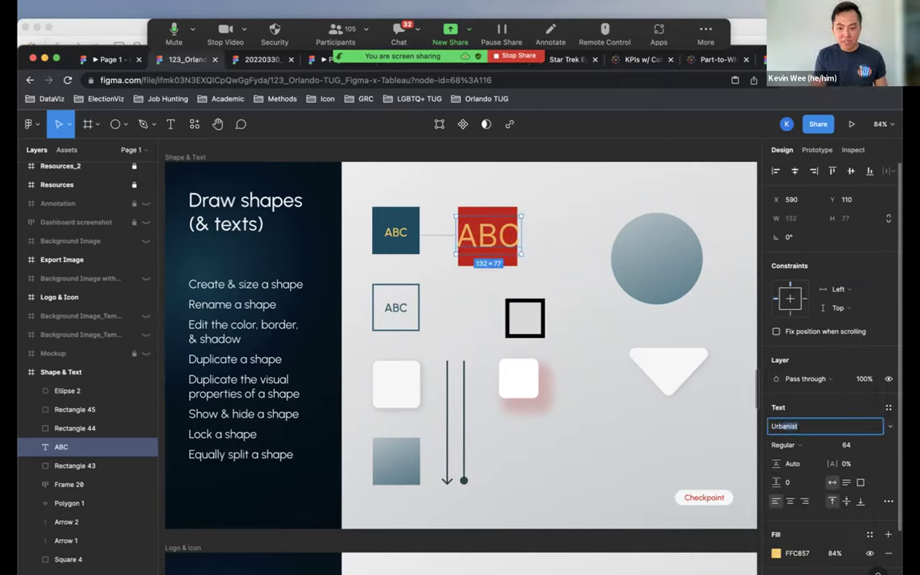
type("t")
key("Return")
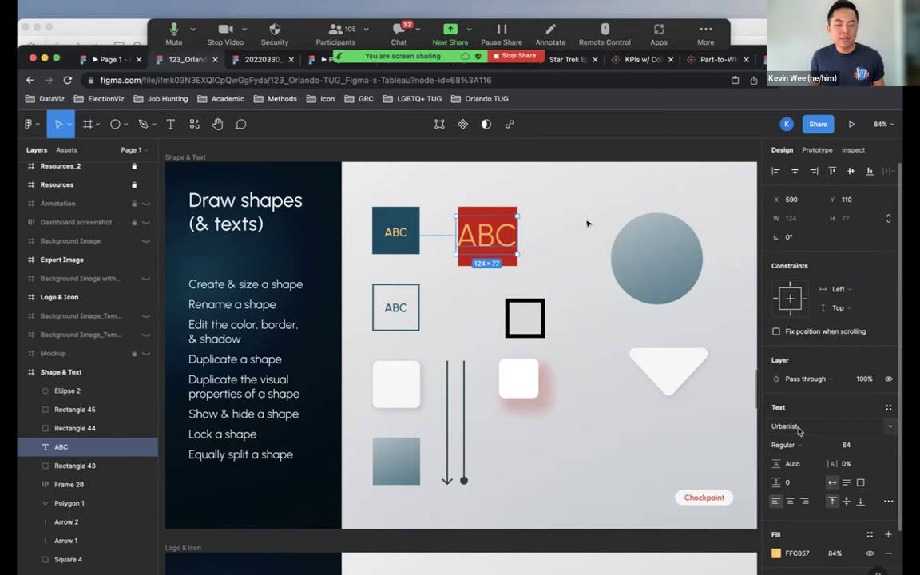
left_click(542, 220)
left_click_drag(492, 252, 495, 252)
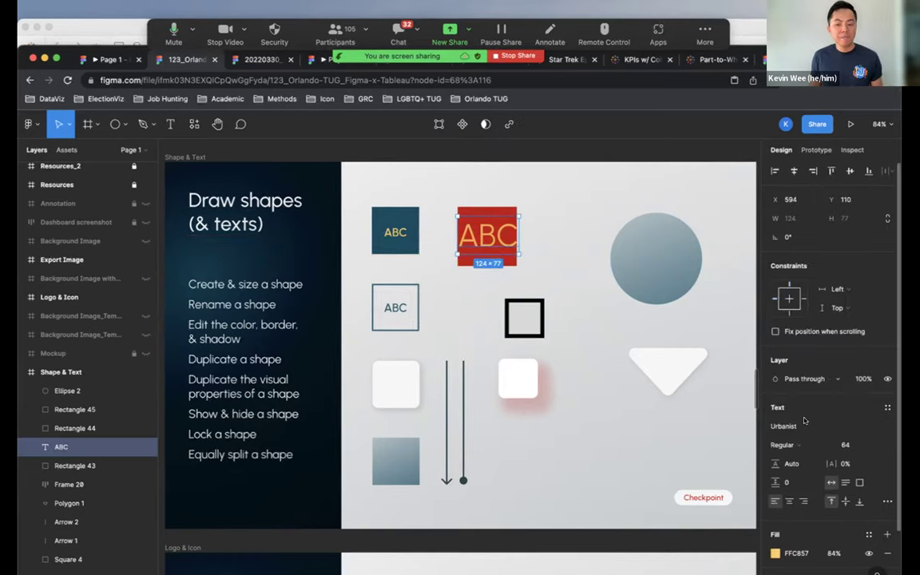
Set the ABC text's font to Helvetica and its size to 20.
left_click(804, 423)
type("Helvet")
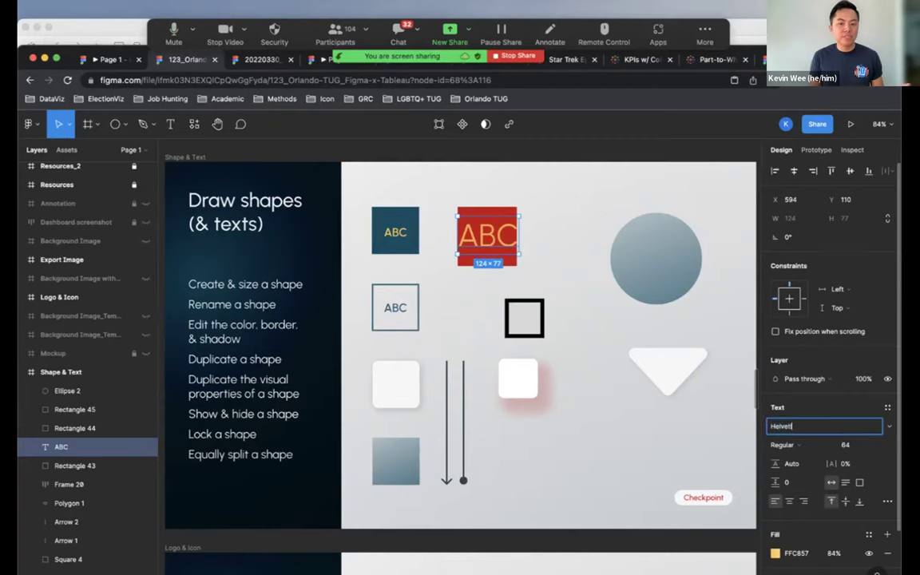
key("Return")
left_click(847, 445)
left_click(875, 445)
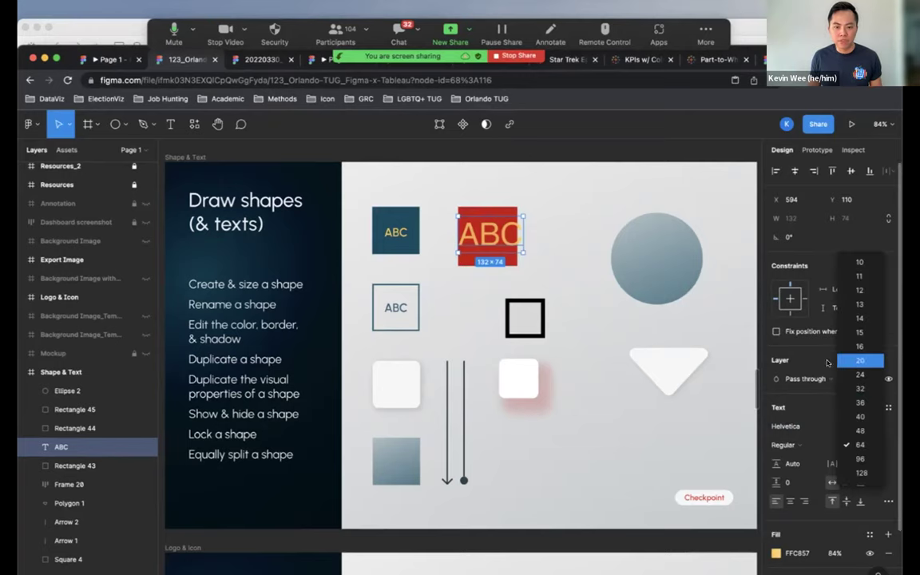
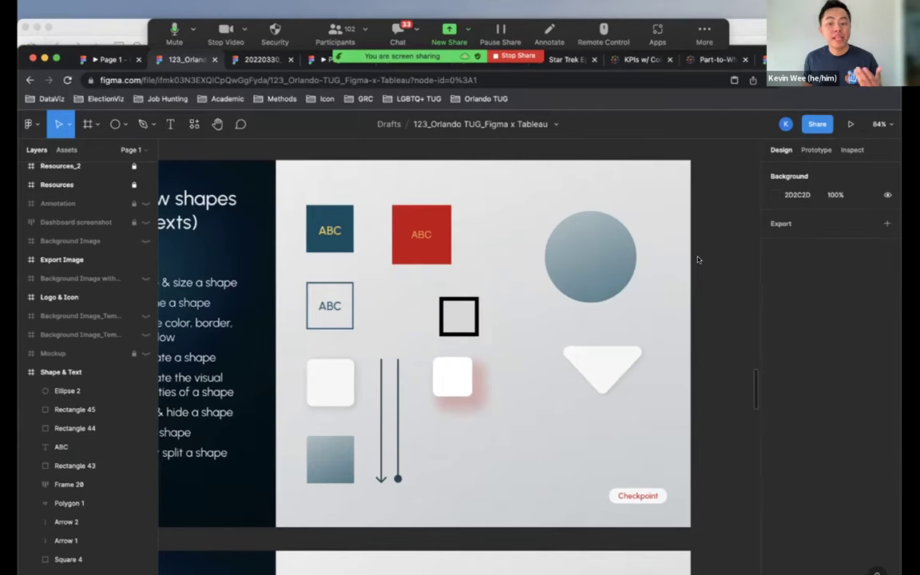
Look through the recently used plugins, including Better Font Picker, without running any of them.
right_click(697, 260)
mouse_move(718, 357)
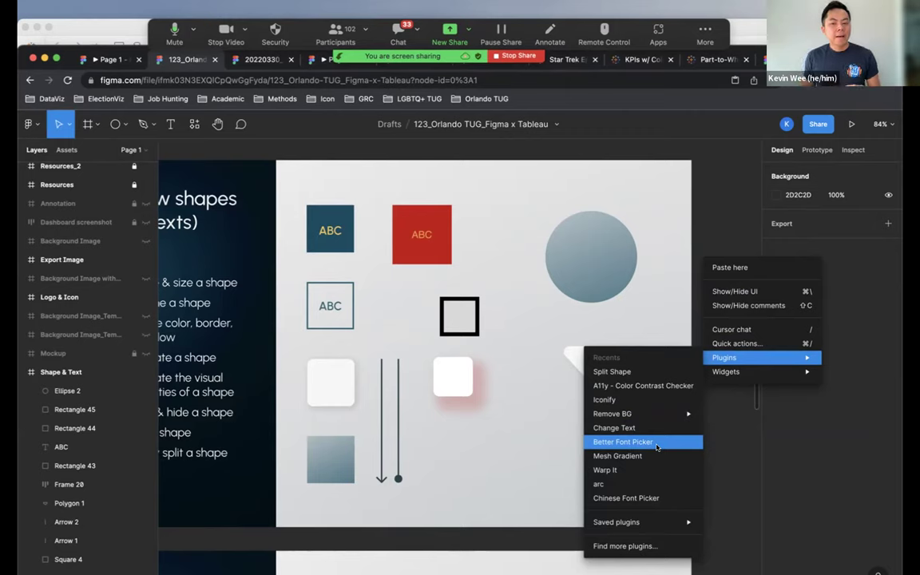
left_click(696, 305)
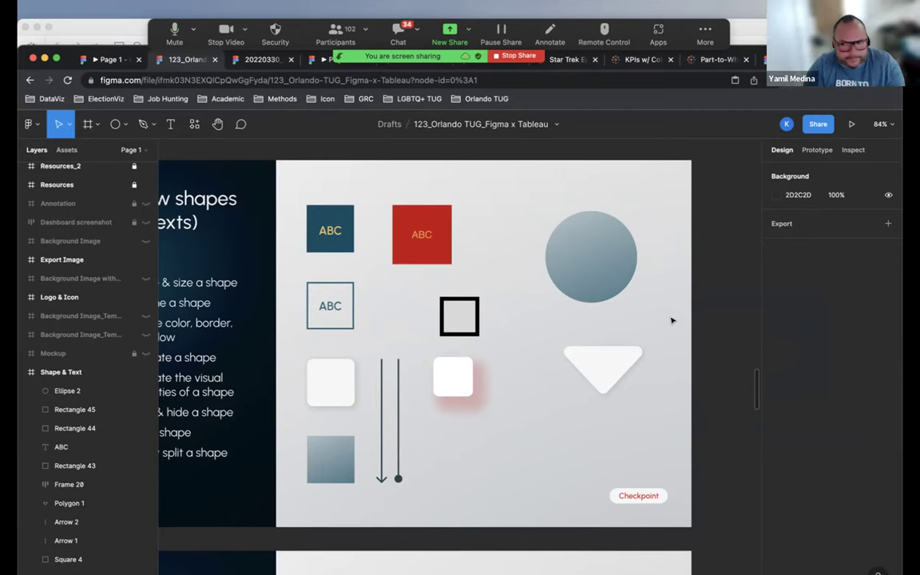
scroll(672, 320, "down", 5)
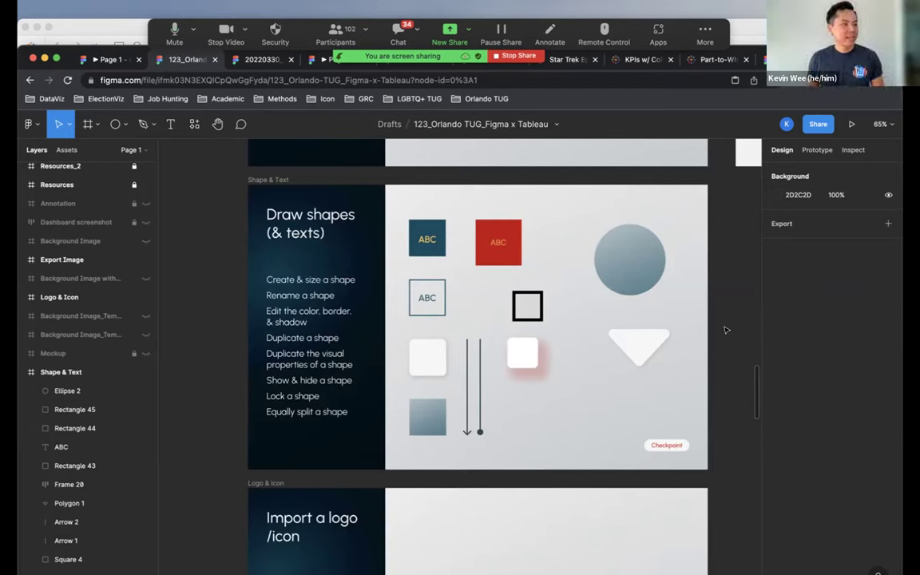
scroll(721, 231, "down", 3)
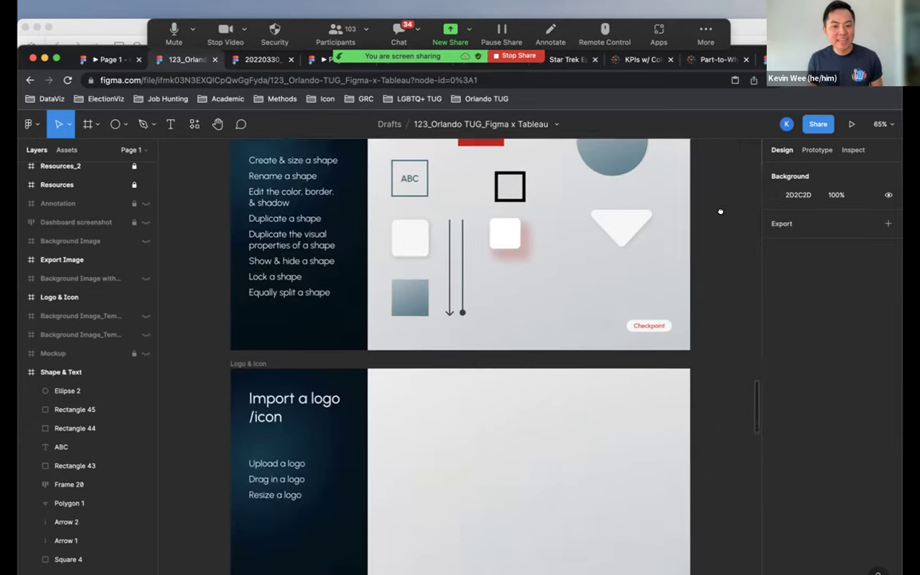
scroll(720, 211, "down", 4)
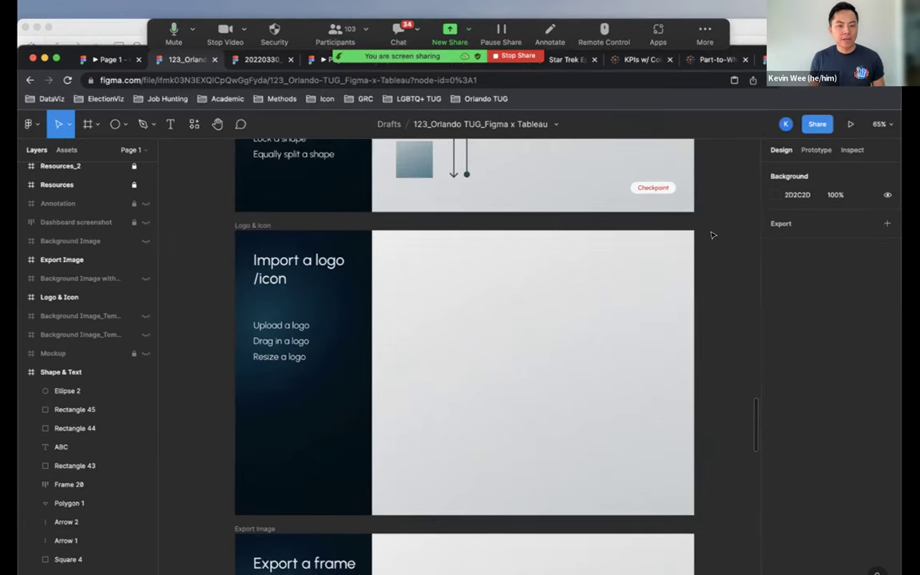
scroll(691, 249, "up", 1)
scroll(691, 250, "right", 1)
scroll(698, 399, "up", 5)
scroll(698, 375, "down", 2)
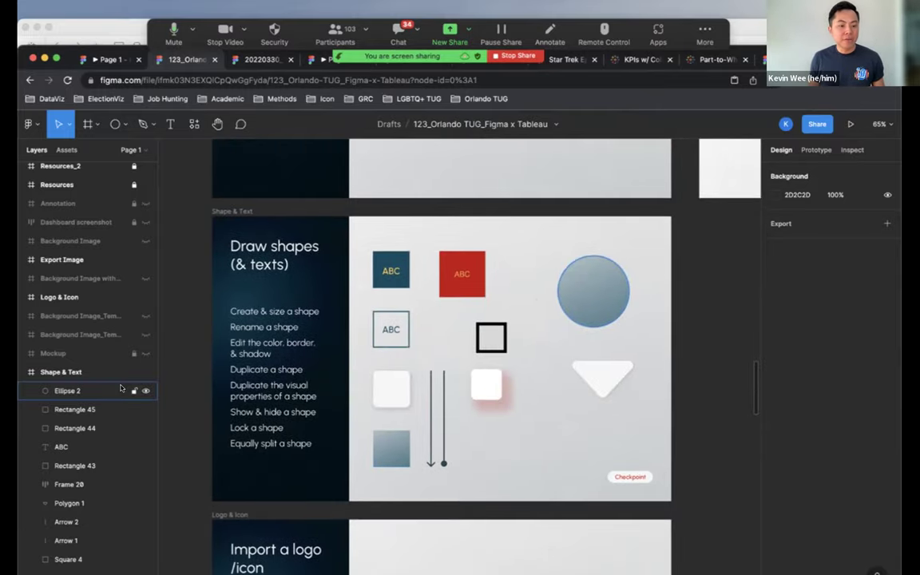
Collapse the Shape & Text frame's layers and unhide the Mockup frame containing the whiteboard dashboard sketch.
left_click(22, 371)
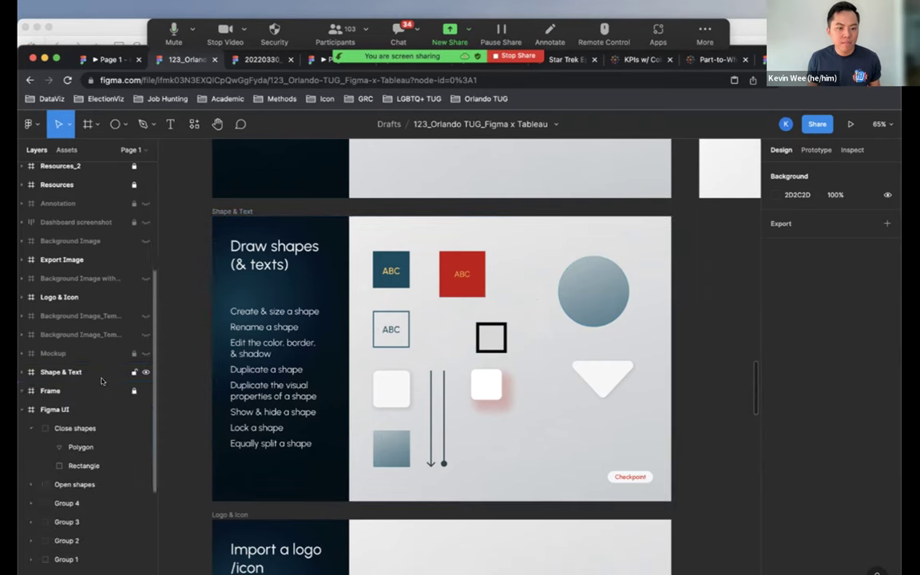
left_click(145, 353)
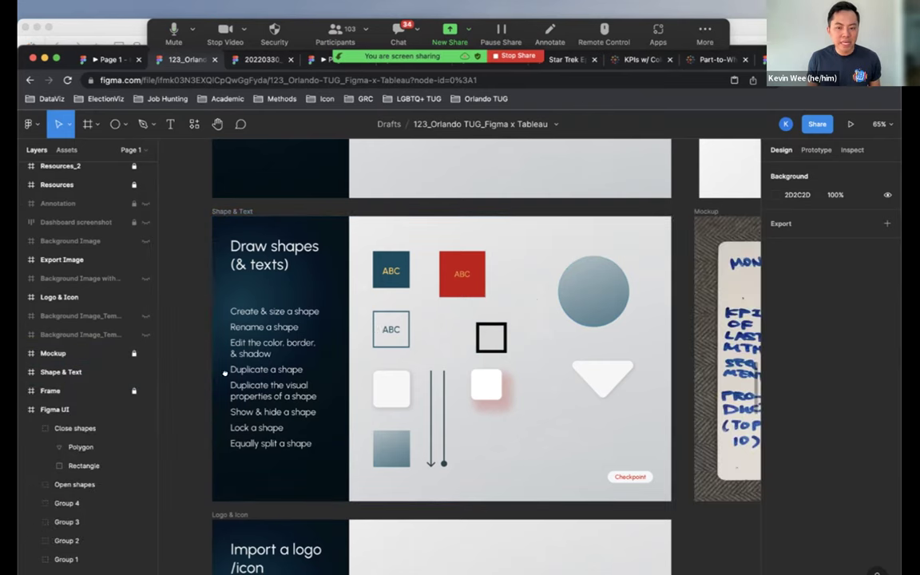
scroll(573, 371, "right", 10)
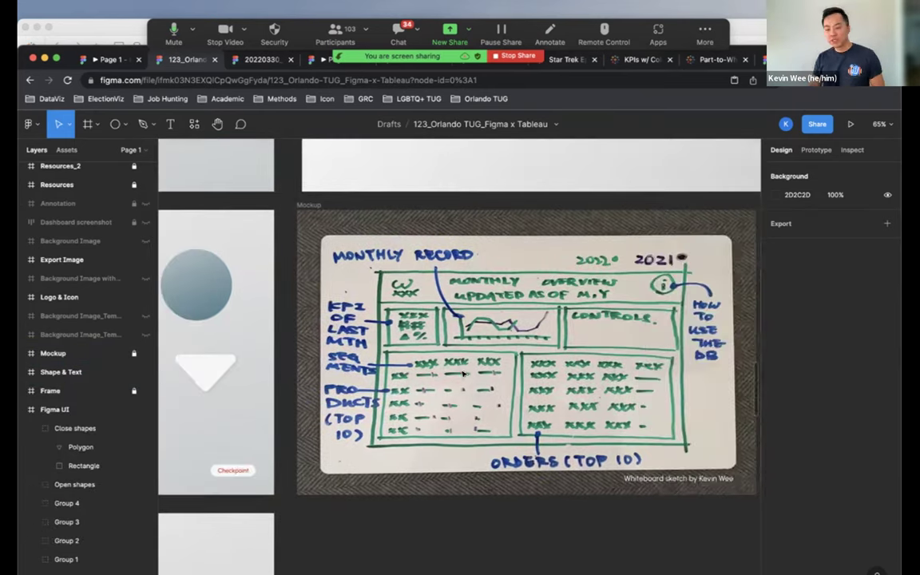
scroll(451, 447, "right", 2)
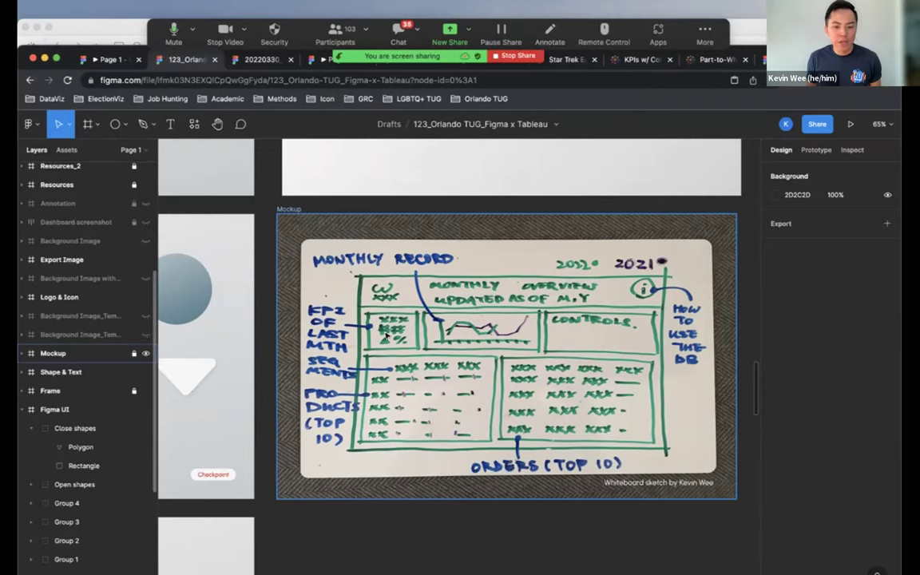
Unhide the Background Image_Template frame and inspect its white card, dashboard title and top banner.
scroll(385, 336, "right", 10)
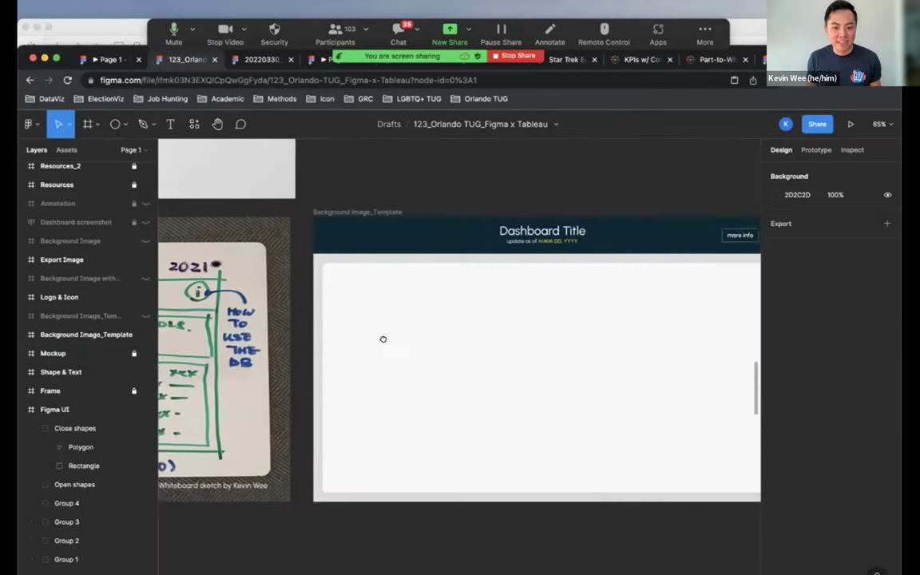
scroll(382, 339, "right", 2)
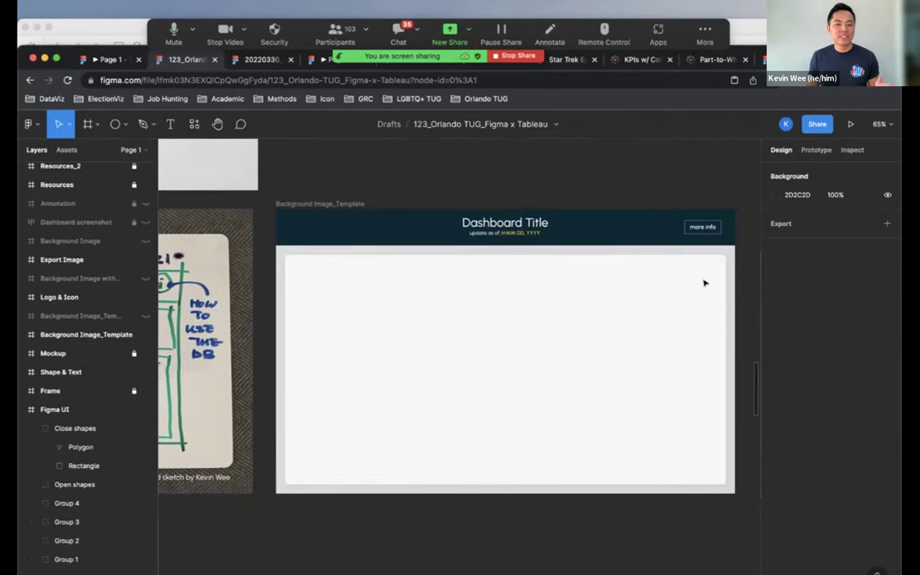
left_click(635, 257)
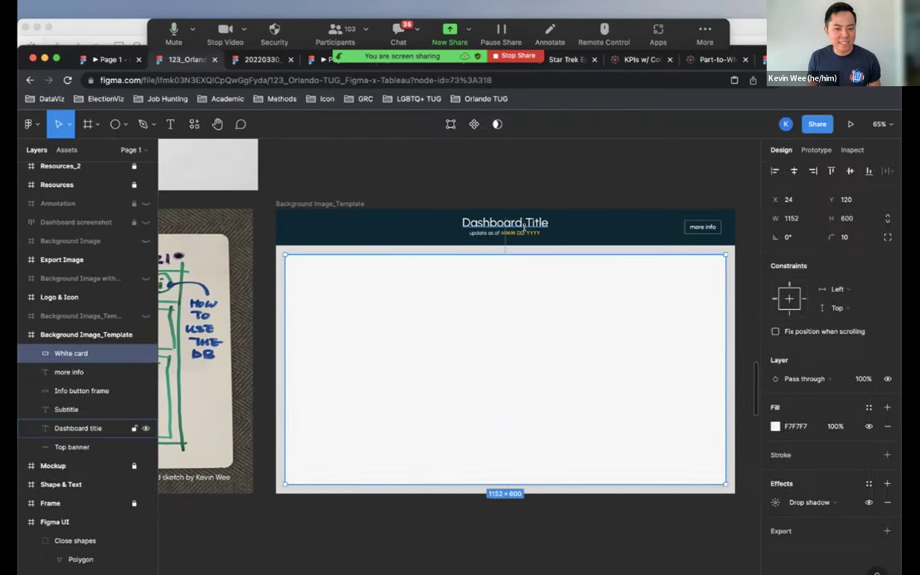
left_click(523, 226)
left_click(370, 225)
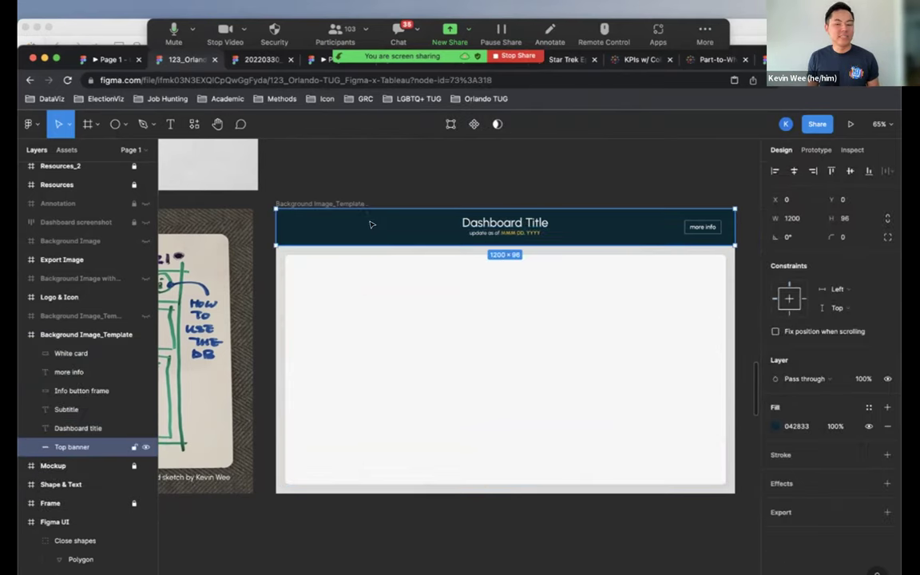
left_click(542, 176)
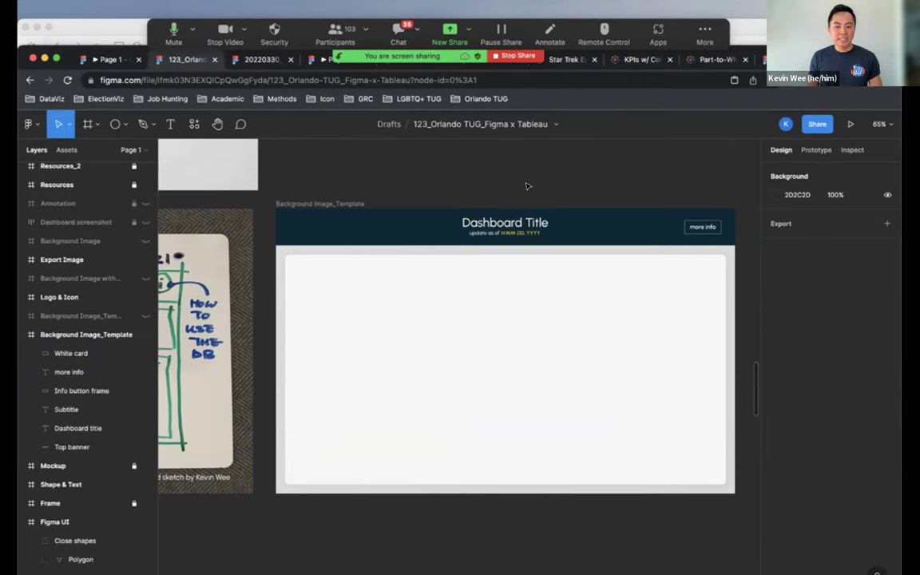
Unhide the Background Image_Template_Split frame beside the Background Image_Template frame.
scroll(526, 186, "right", 3)
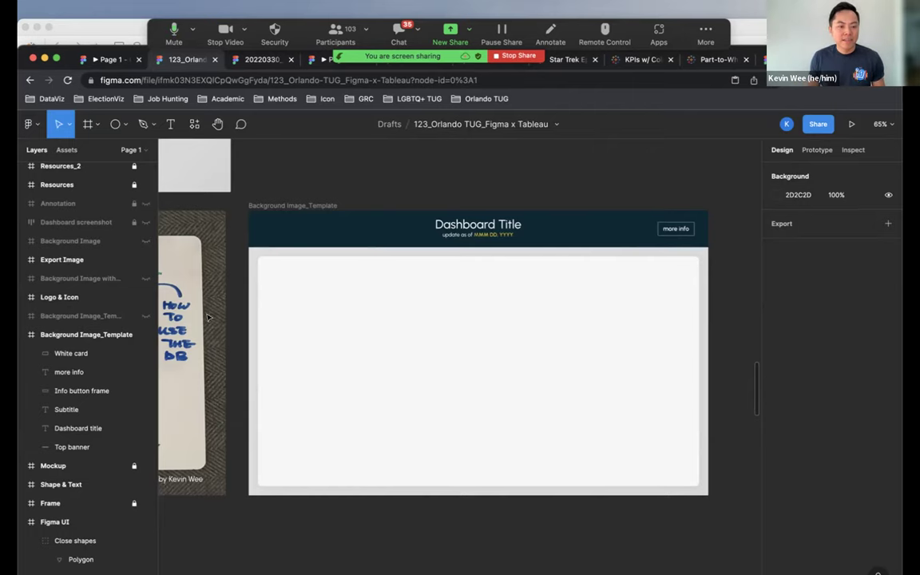
scroll(160, 287, "right", 1)
left_click(145, 315)
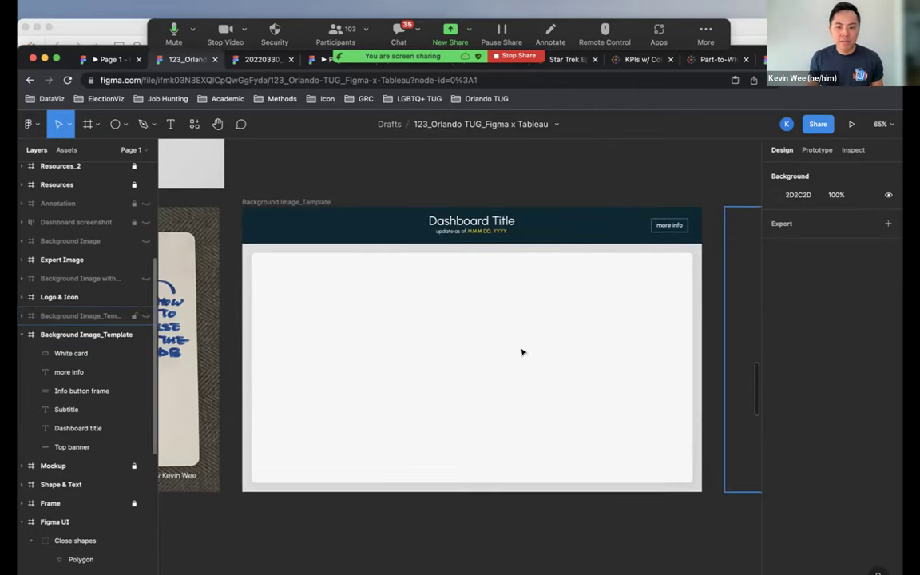
scroll(405, 330, "right", 3)
scroll(405, 331, "left", 3)
scroll(532, 334, "right", 3)
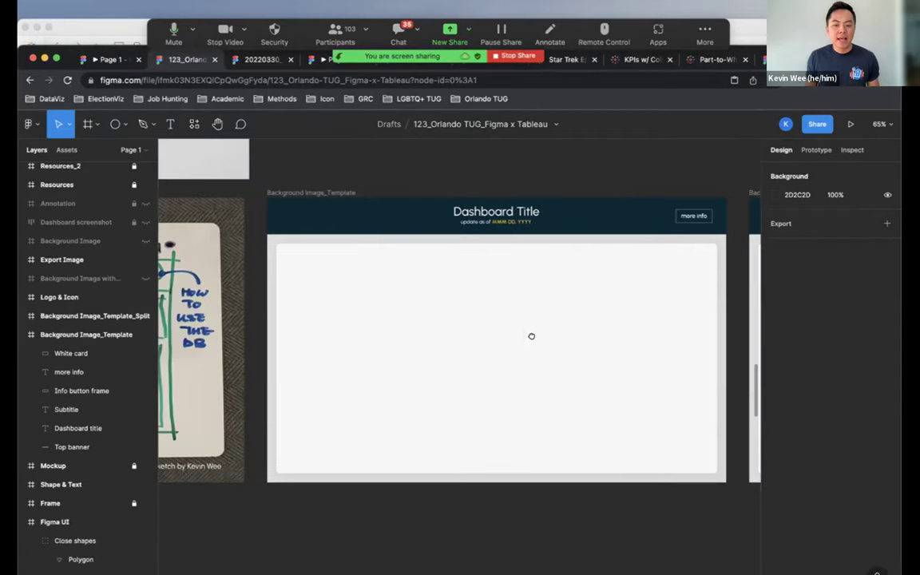
left_click(474, 291)
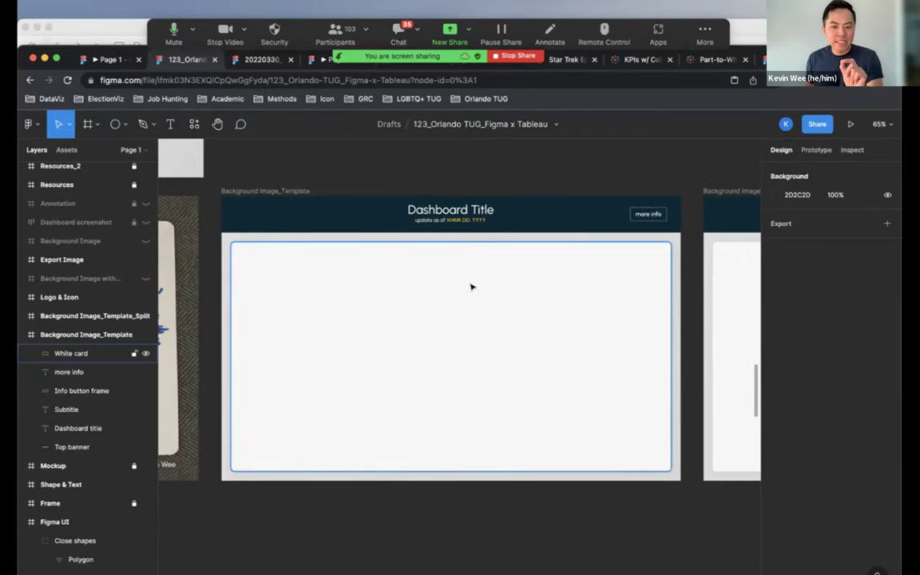
View the whiteboard sketch in the Mockup frame together with its neighbouring frames.
scroll(411, 355, "left", 10)
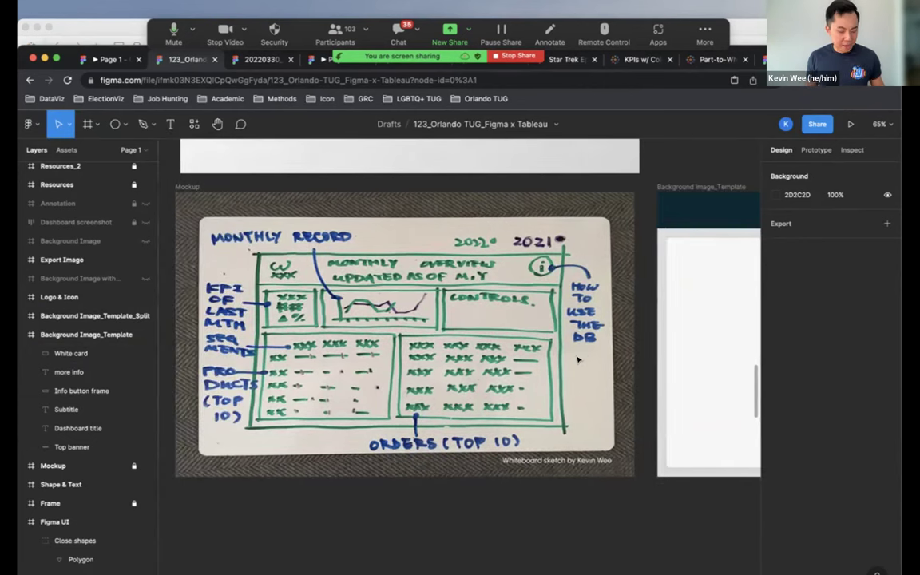
scroll(583, 361, "down", 2)
scroll(584, 361, "down", 2)
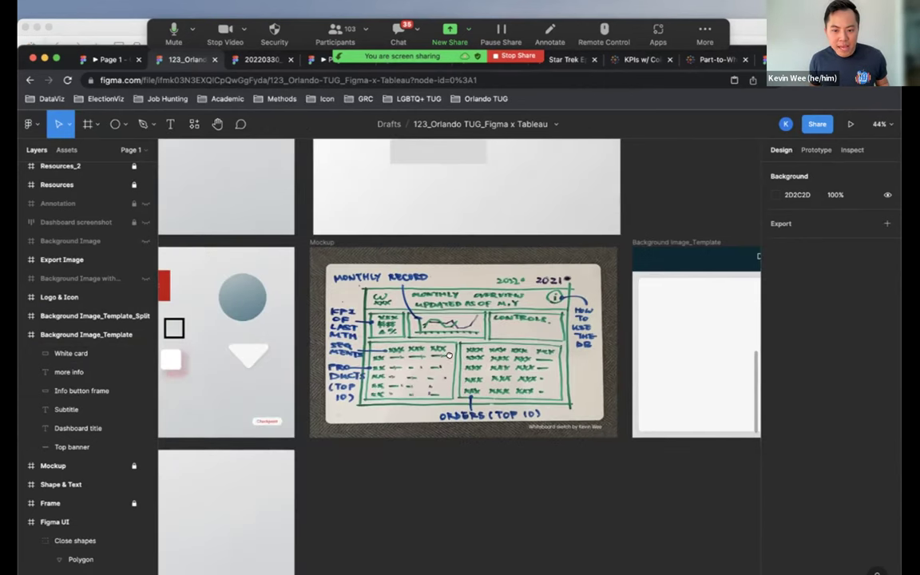
Select the white card in the Background Image_Template frame and show the layout grids.
scroll(576, 343, "right", 4)
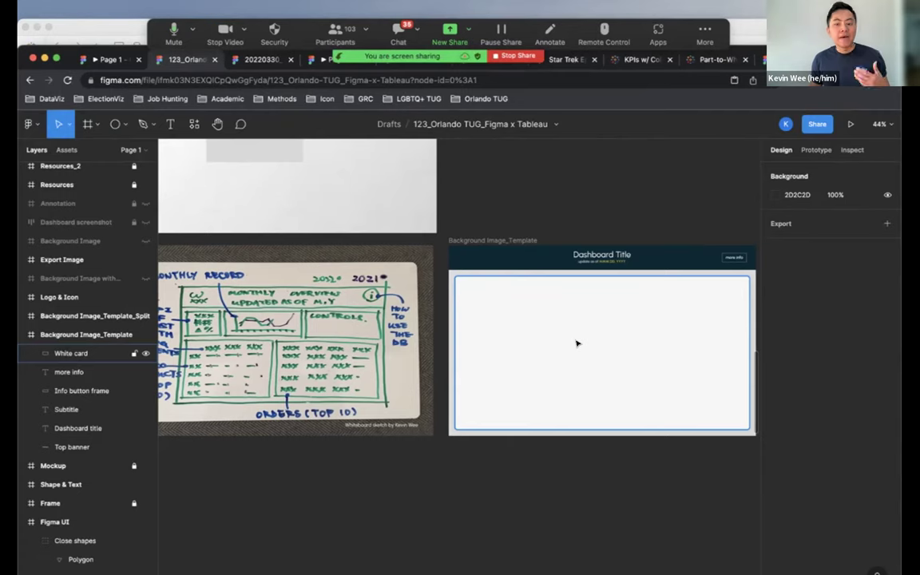
left_click(577, 342)
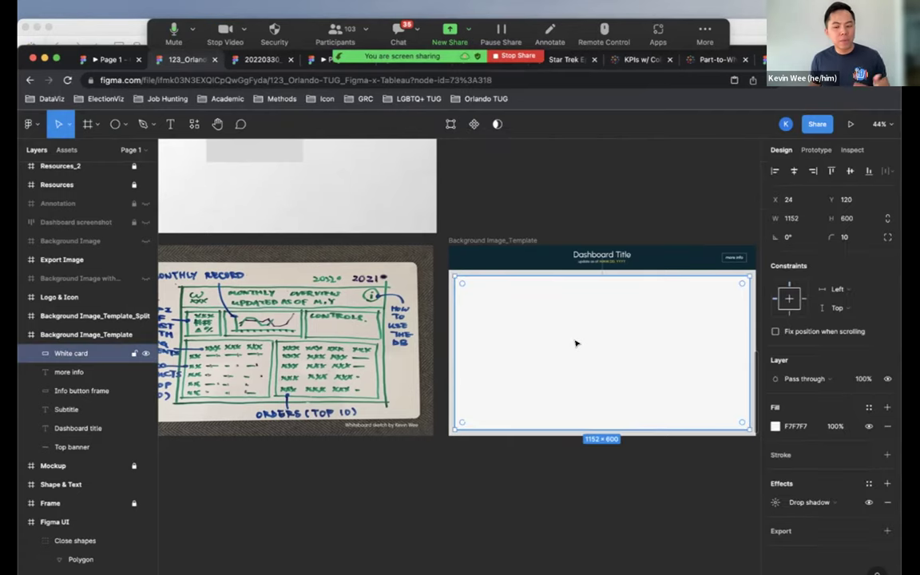
scroll(579, 427, "right", 2)
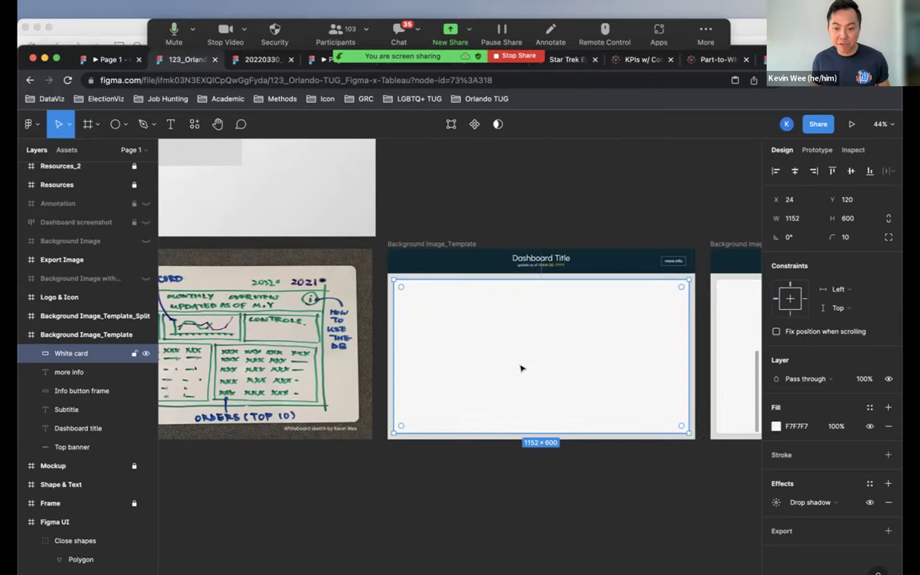
key("ctrl+g")
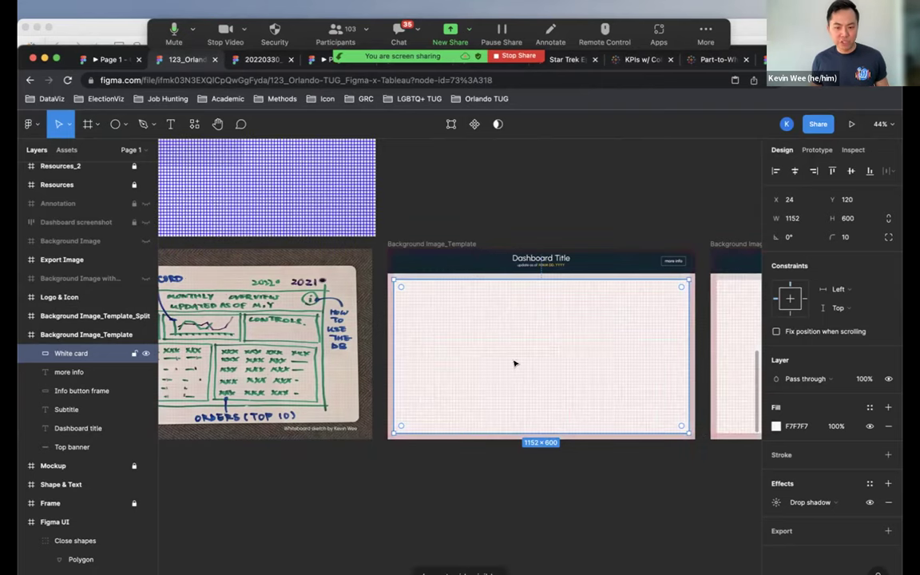
Shrink the white card to 228 × 168 from its lower-right corner and place a duplicate beside it at X 264, Y 120.
scroll(699, 435, "up", 1)
left_click_drag(699, 436, 440, 317)
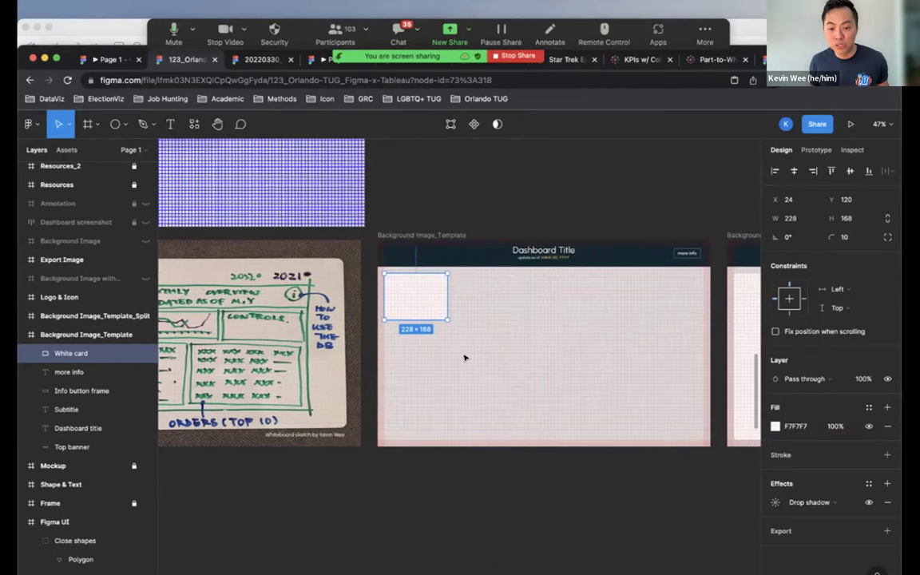
left_click_drag(419, 293, 484, 295)
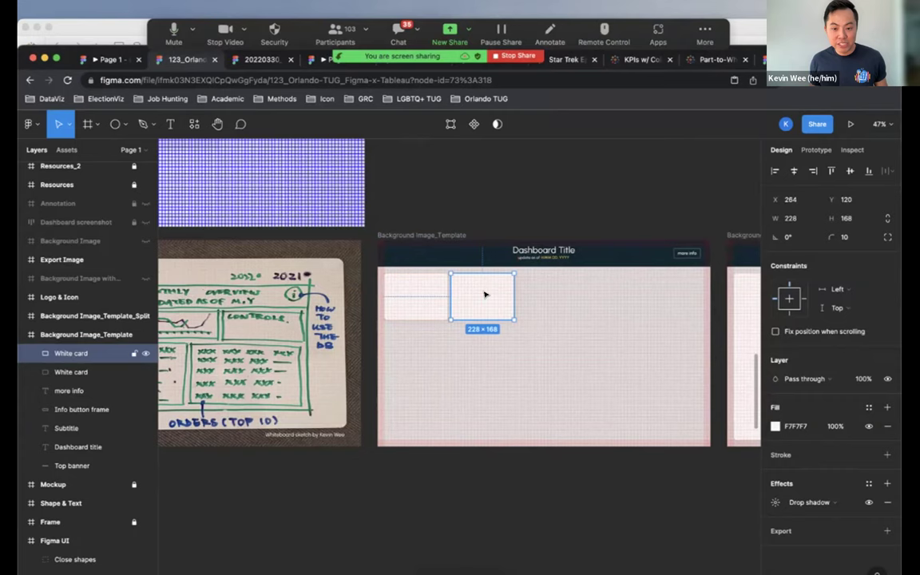
Duplicate the white card twice: widen one to 672 × 168 to complete the top row, and enlarge the other to fill the area below within the margins.
key("super+d")
left_click_drag(569, 295, 703, 291)
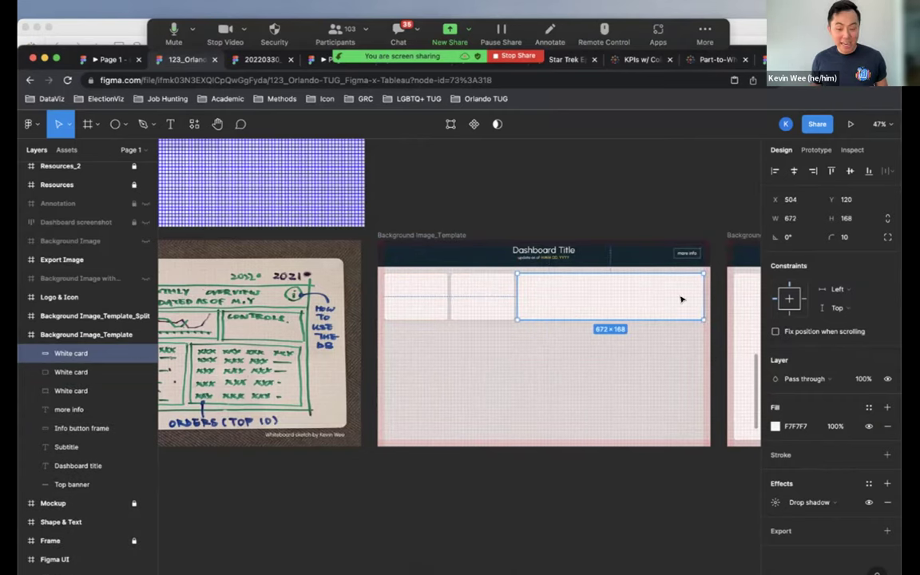
key("super+d")
scroll(559, 353, "right", 2)
left_click_drag(610, 297, 528, 345)
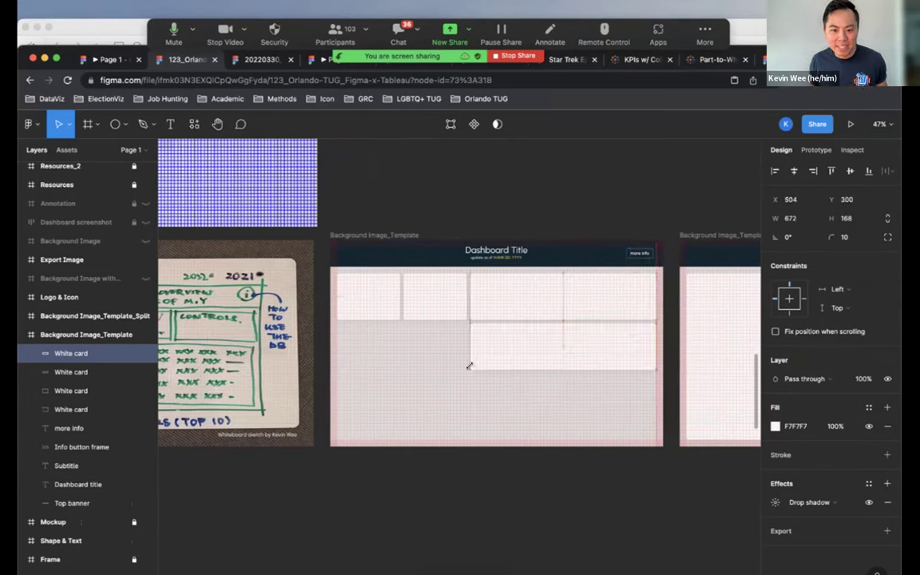
left_click_drag(332, 432, 335, 440)
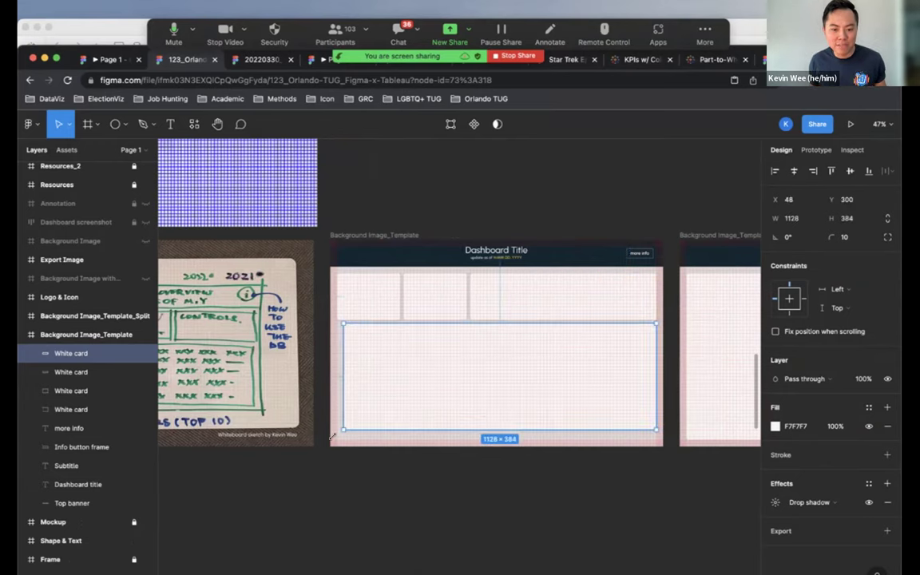
left_click(376, 488)
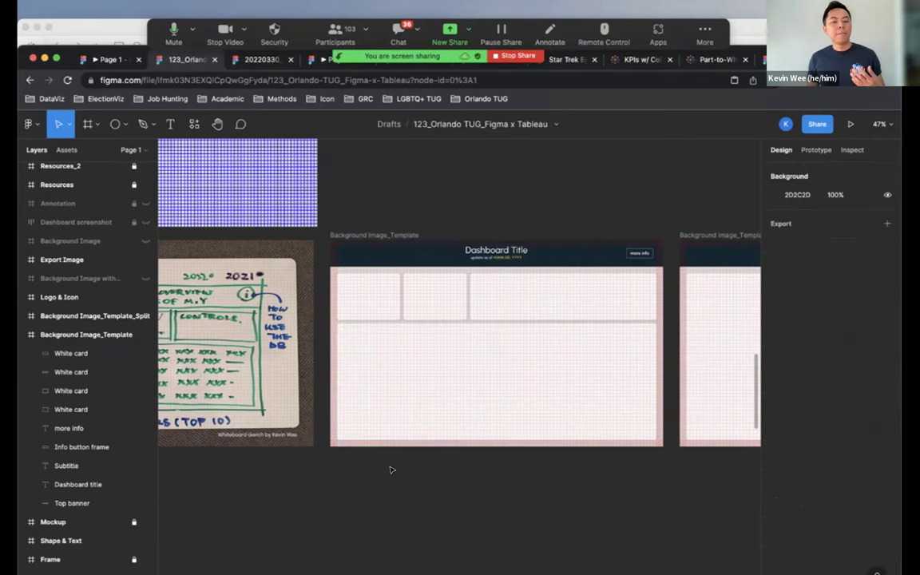
scroll(415, 499, "right", 1)
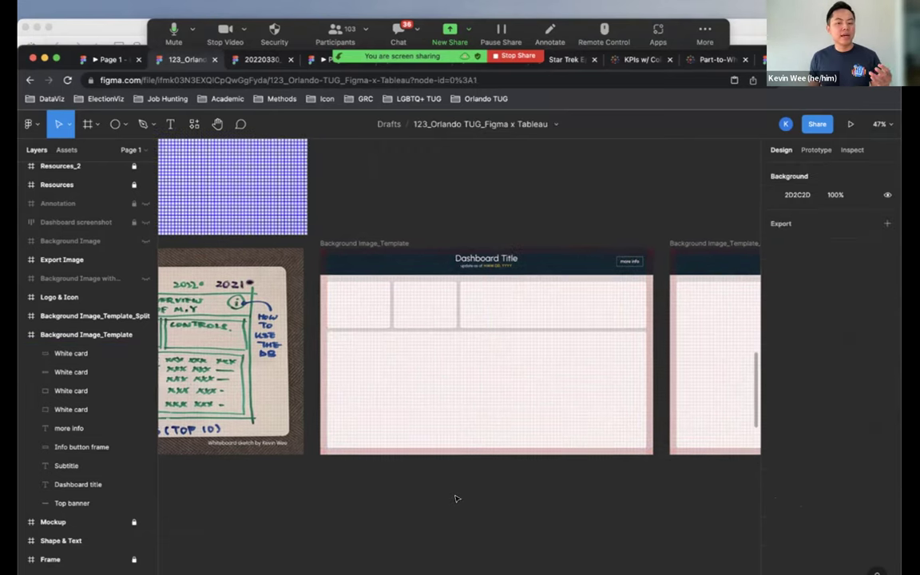
scroll(450, 499, "right", 1)
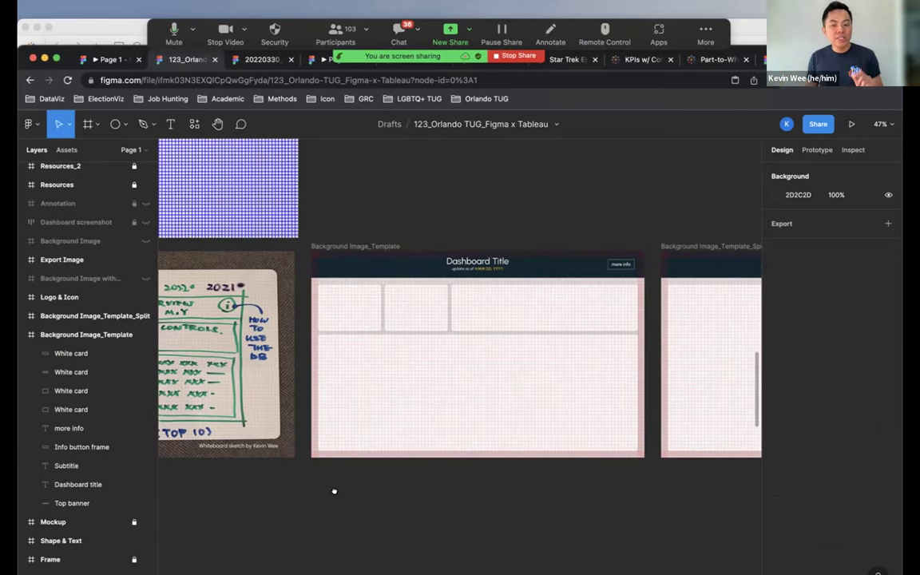
scroll(481, 367, "right", 5)
scroll(480, 367, "right", 2)
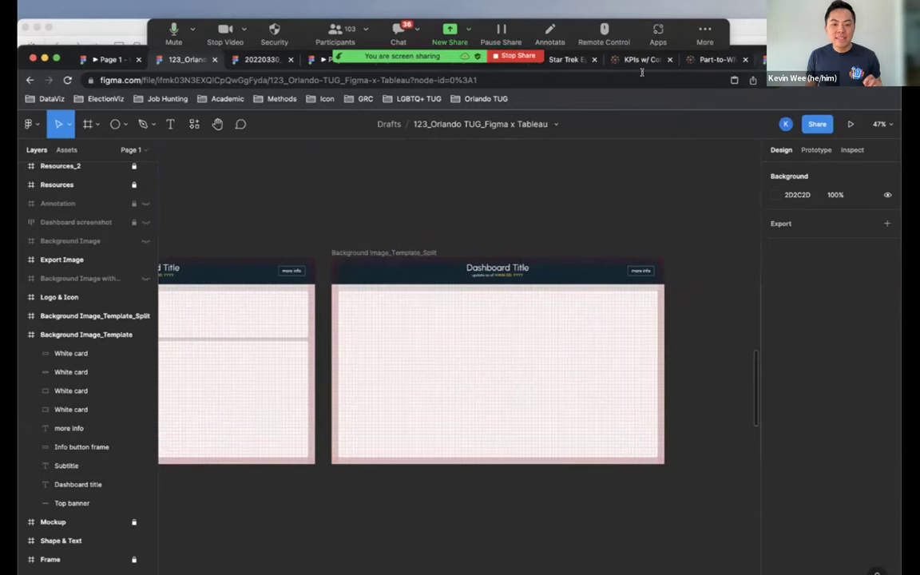
Open the Split Shape plugin's community page and bring up the meeting chat to share its link.
left_click(787, 59)
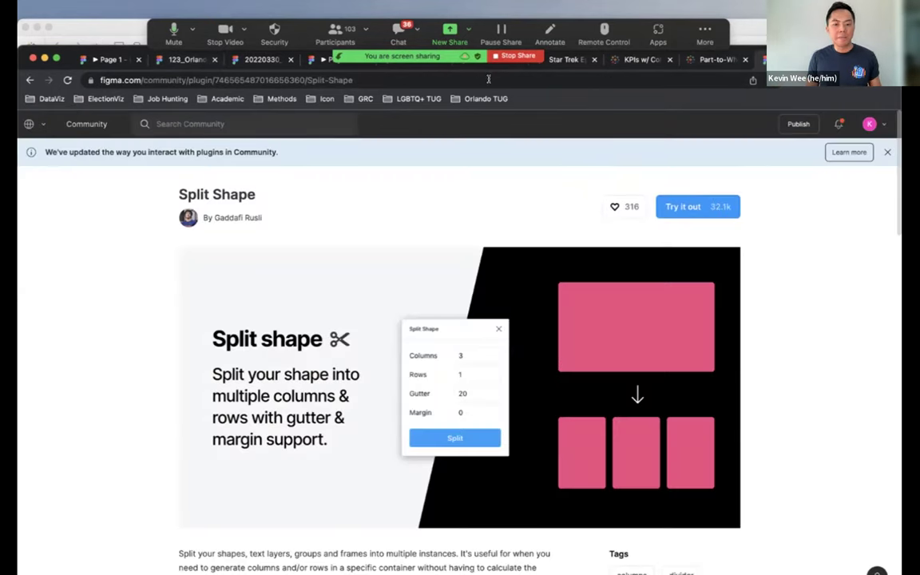
left_click(488, 80)
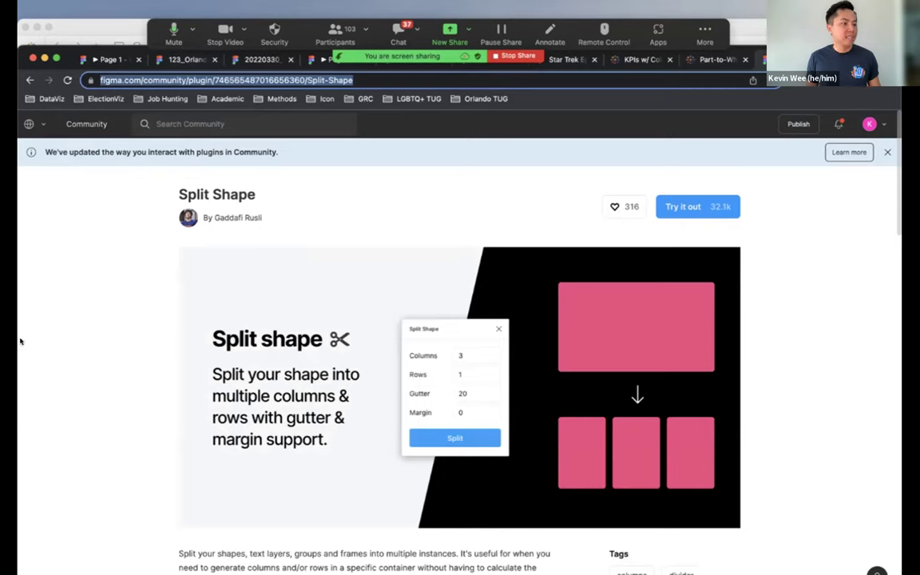
key("super+Tab")
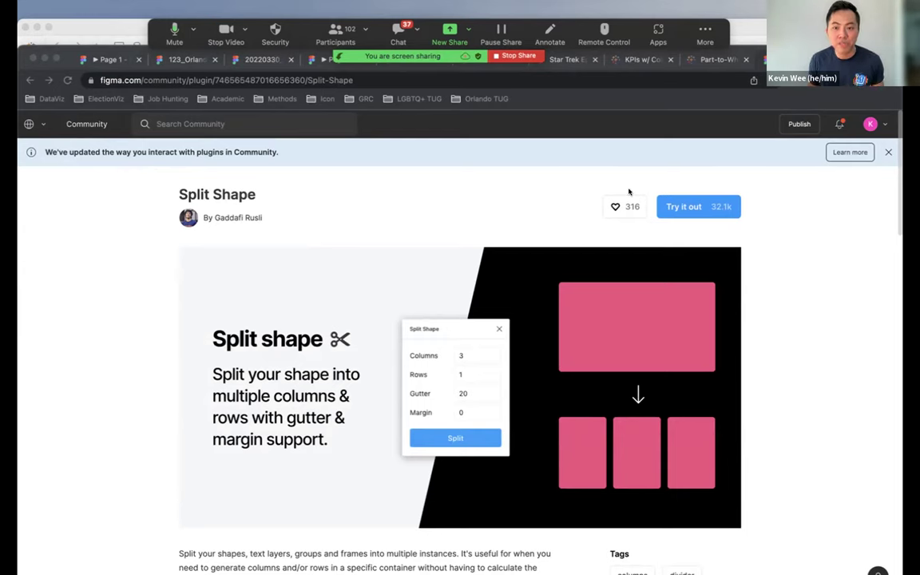
left_click(397, 34)
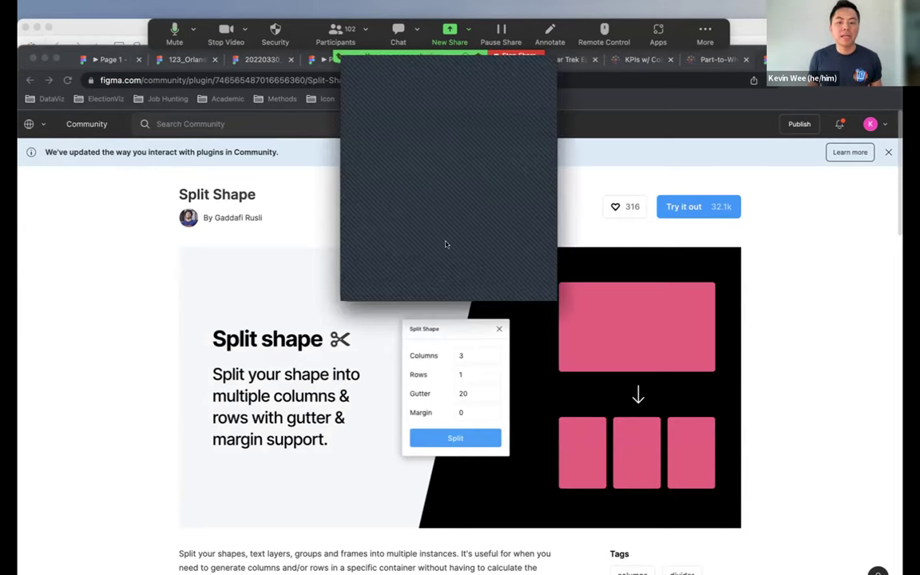
left_click(827, 263)
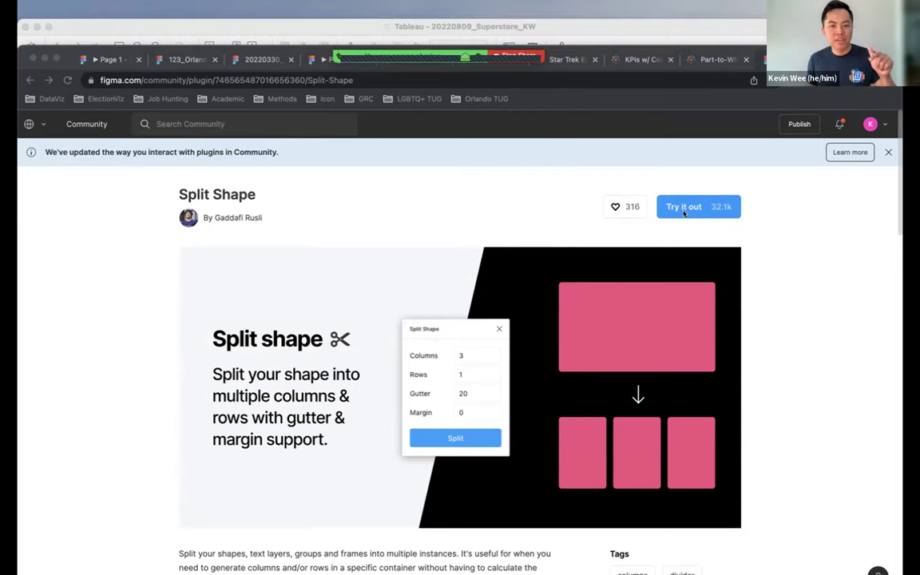
Return to the design file and run the Split Shape plugin on the white card in the Background Image_Template_Split frame.
left_click(171, 60)
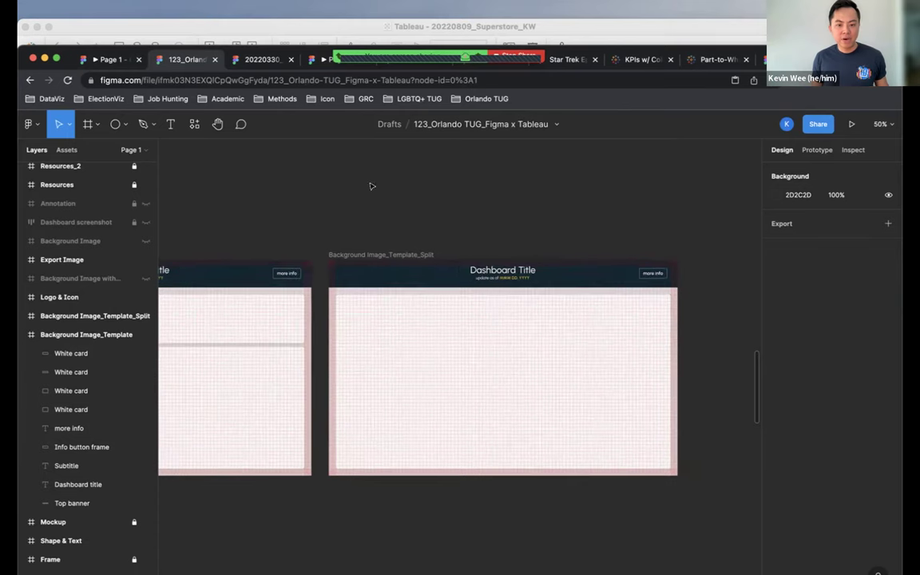
scroll(371, 186, "down", 3)
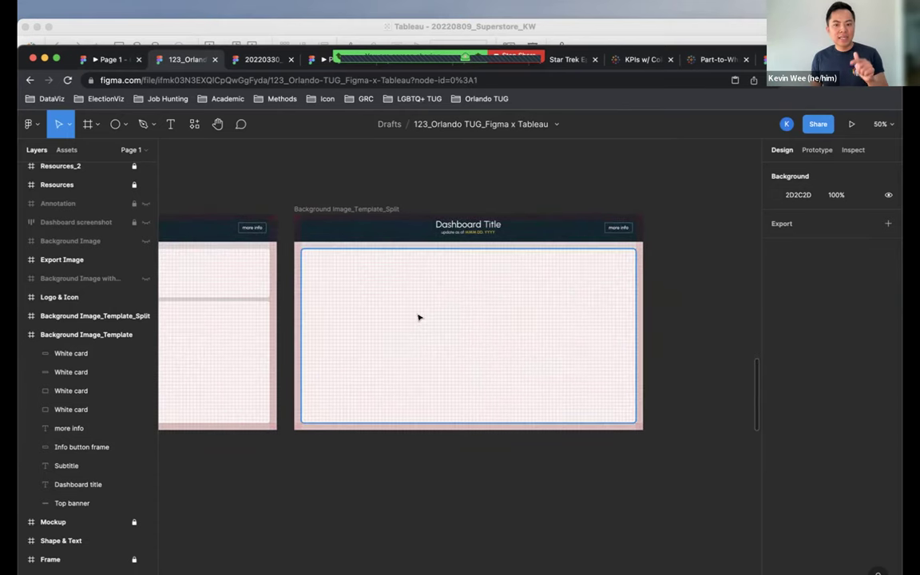
left_click(417, 317)
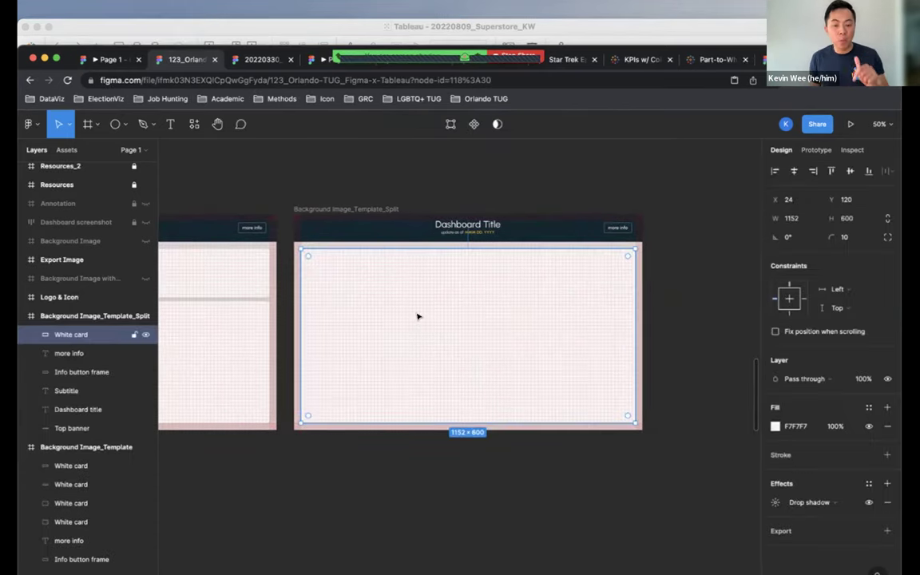
right_click(417, 316)
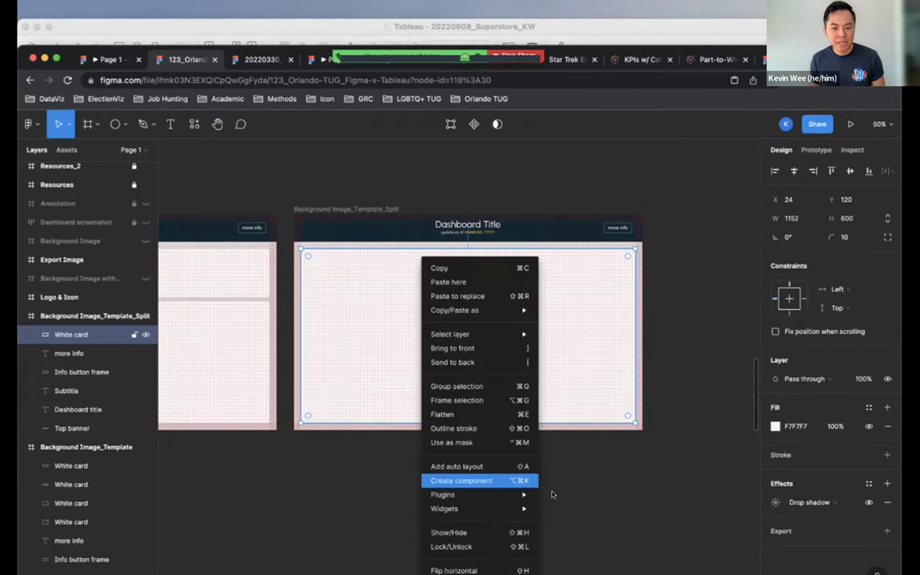
mouse_move(525, 494)
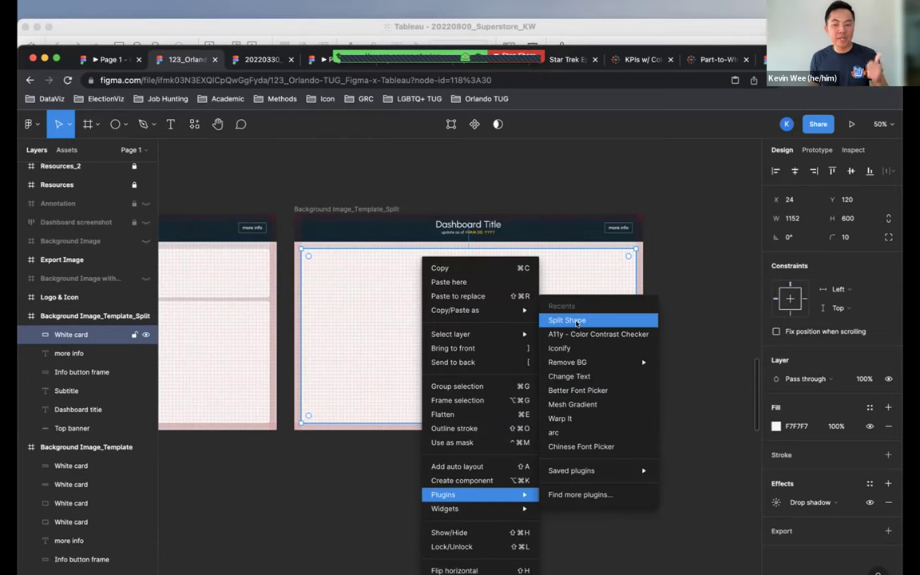
left_click(579, 321)
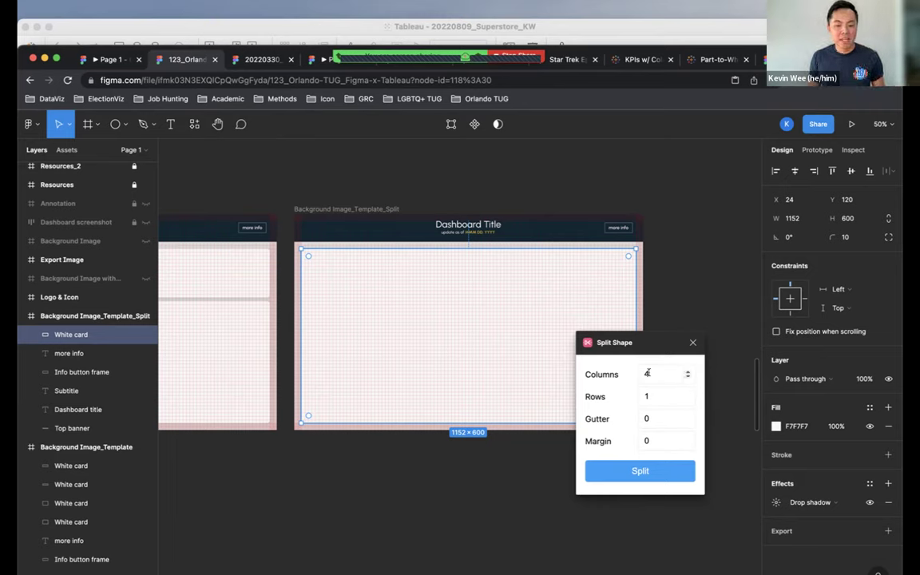
Split the white card into 5 columns and 3 rows with a gutter of 12 and a margin of 0.
double_click(636, 374)
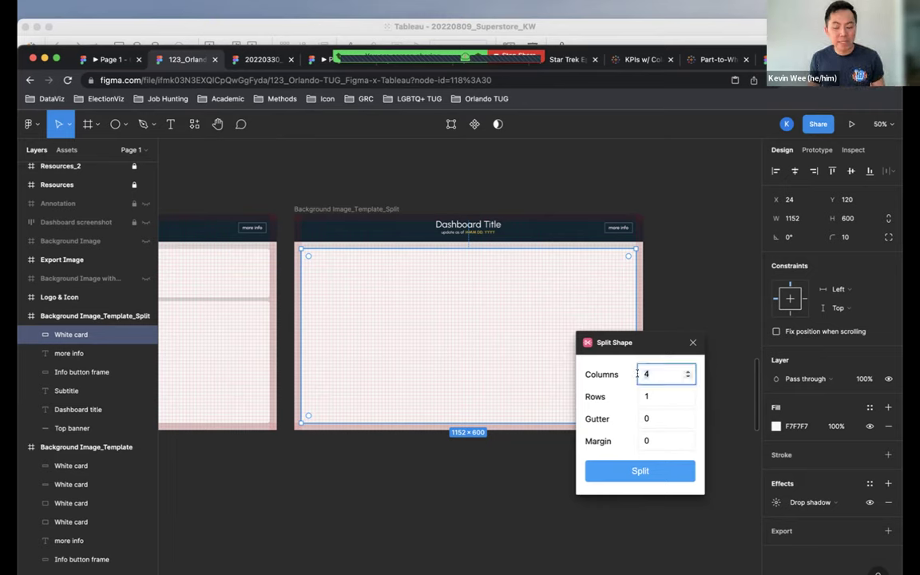
type("5")
double_click(648, 396)
type("3")
double_click(646, 418)
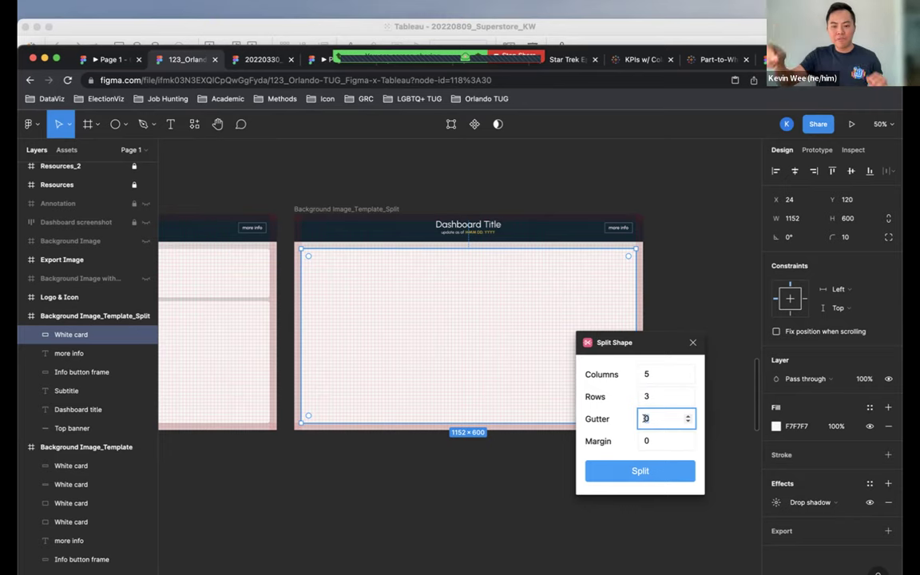
type("12")
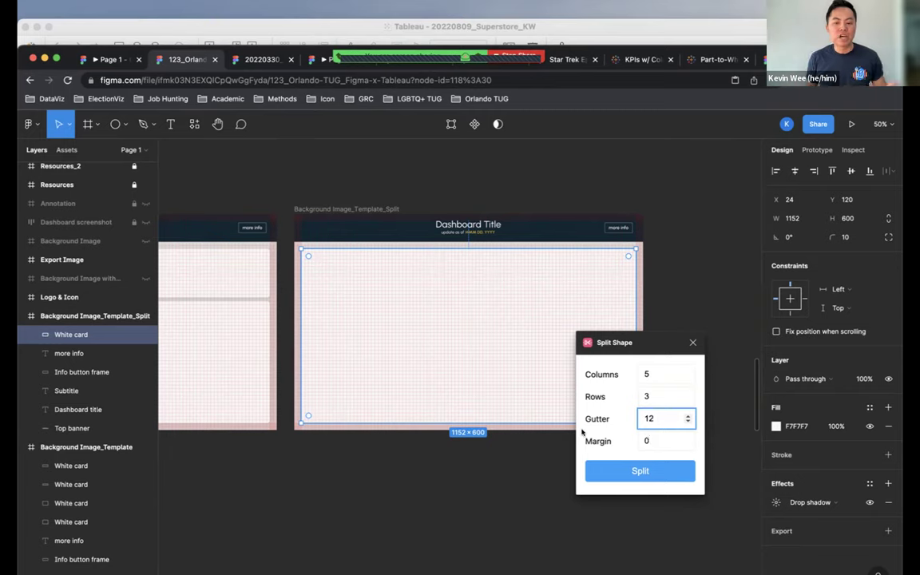
key("Tab")
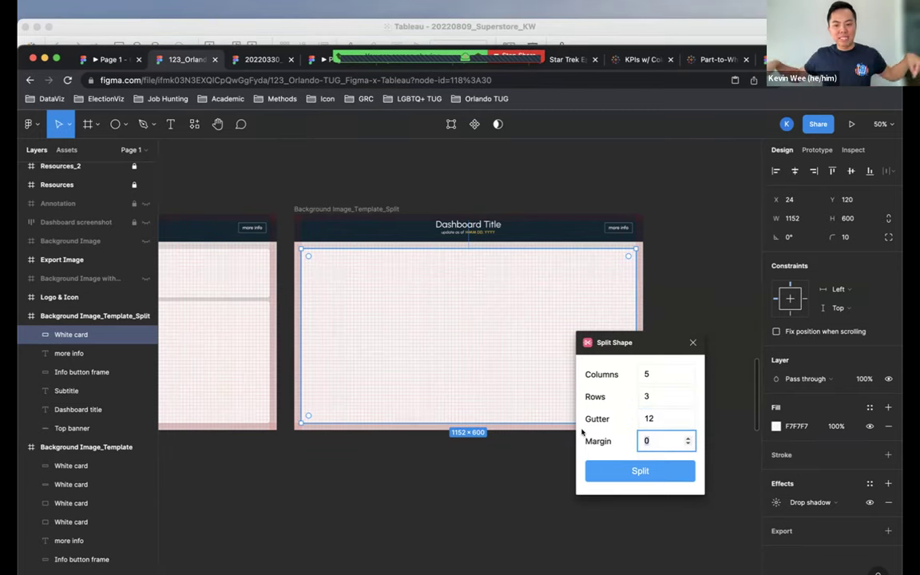
left_click(646, 473)
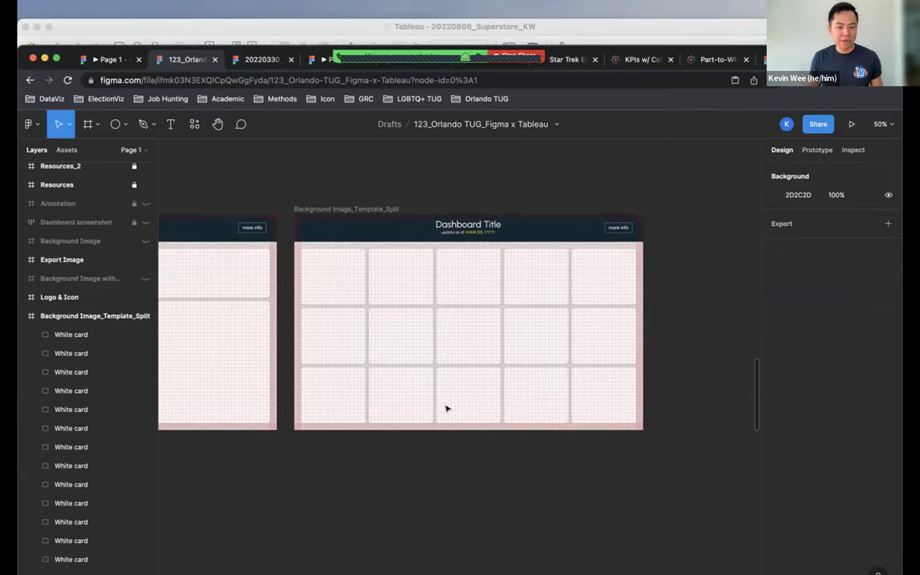
Delete the third and fifth cards in the top row of the Background Image_Template_Split frame.
scroll(446, 409, "up", 2)
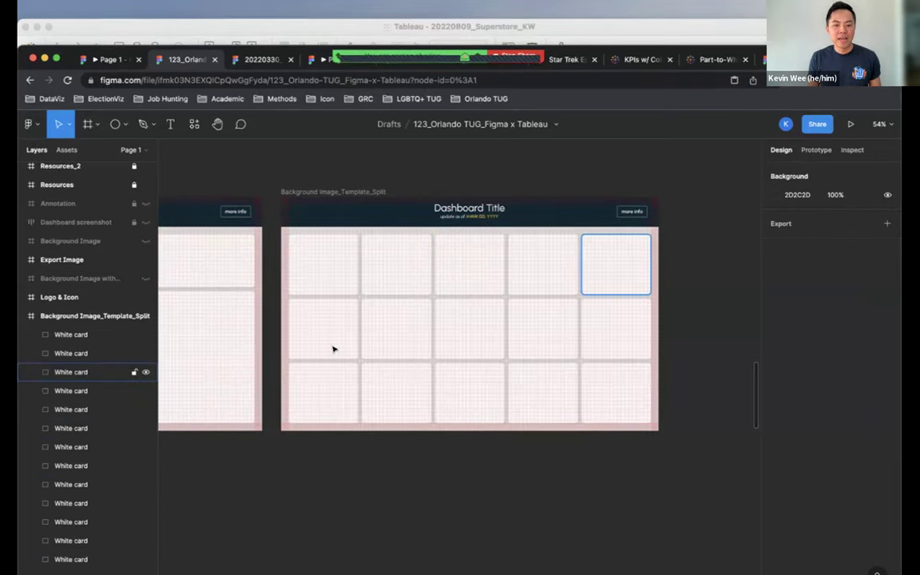
left_click(450, 271)
key("Delete")
left_click(612, 277)
key("Delete")
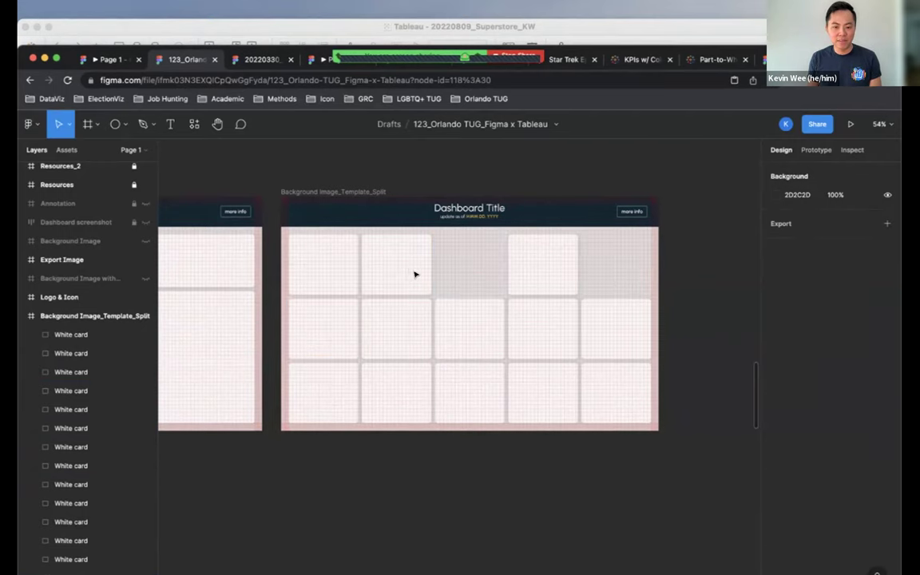
Widen the two top-row cards next to the empty slots so each spans two columns.
left_click(414, 275)
left_click_drag(431, 272, 504, 271)
left_click(572, 270)
left_click_drag(603, 270, 645, 264)
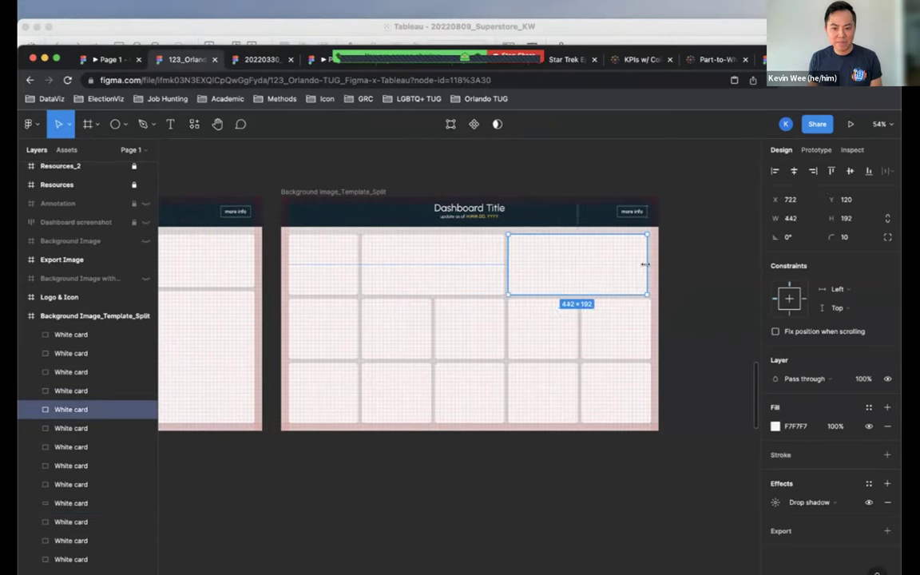
left_click(471, 497)
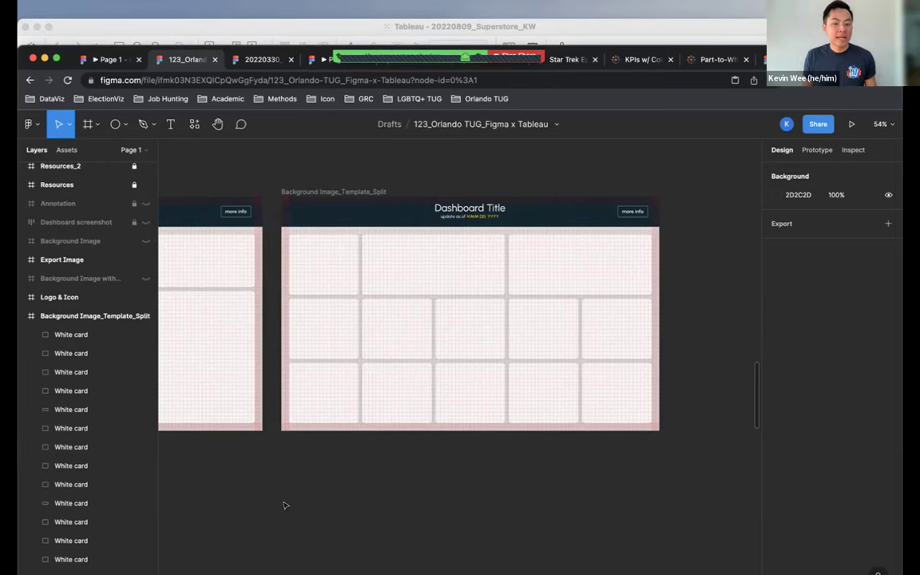
Switch to the workshop presentation prototype and display its Handy shortcuts slide.
scroll(249, 496, "left", 2)
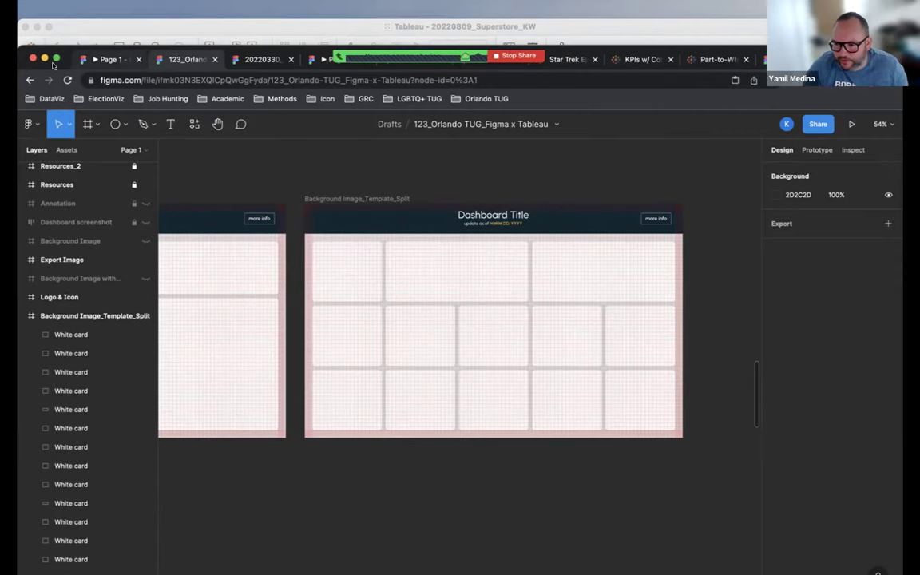
left_click(108, 58)
key("Right")
key("Left")
key("Right")
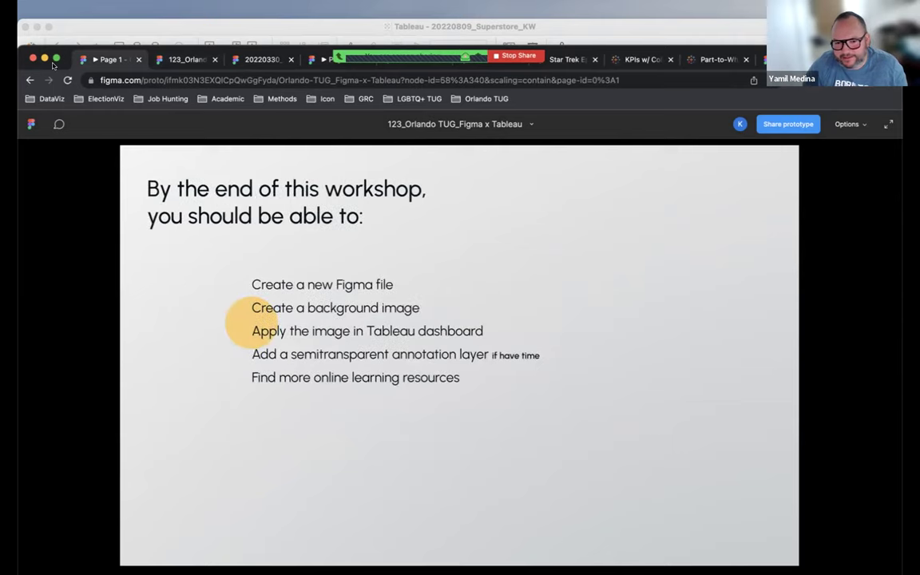
key("Left")
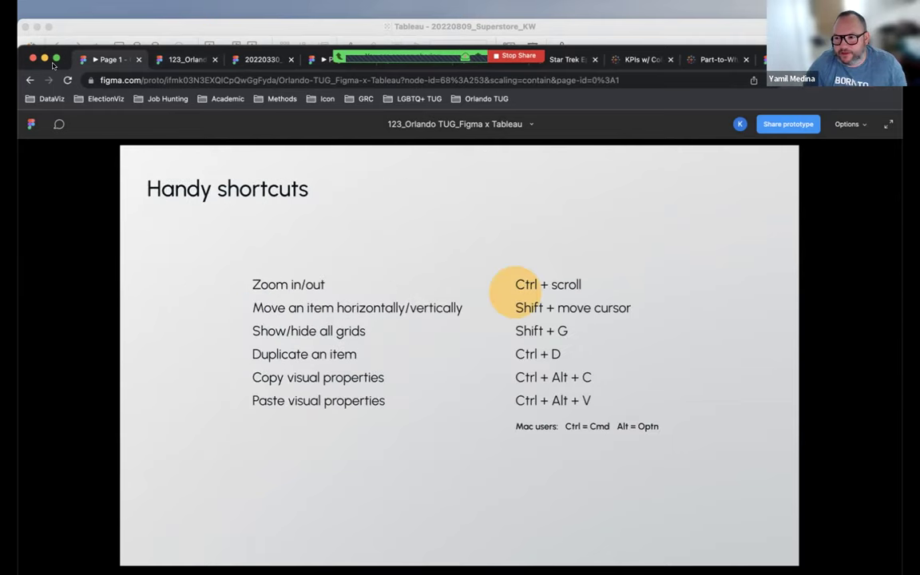
Return to the Figma design file, go to the Logo & Icon frame and look at the options for inserting an image.
left_click(184, 59)
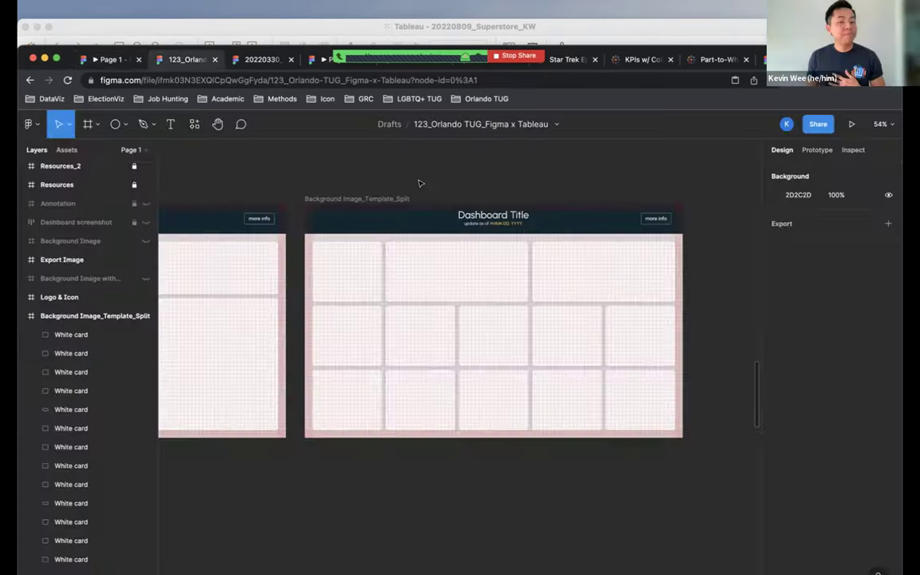
scroll(410, 198, "up", 2)
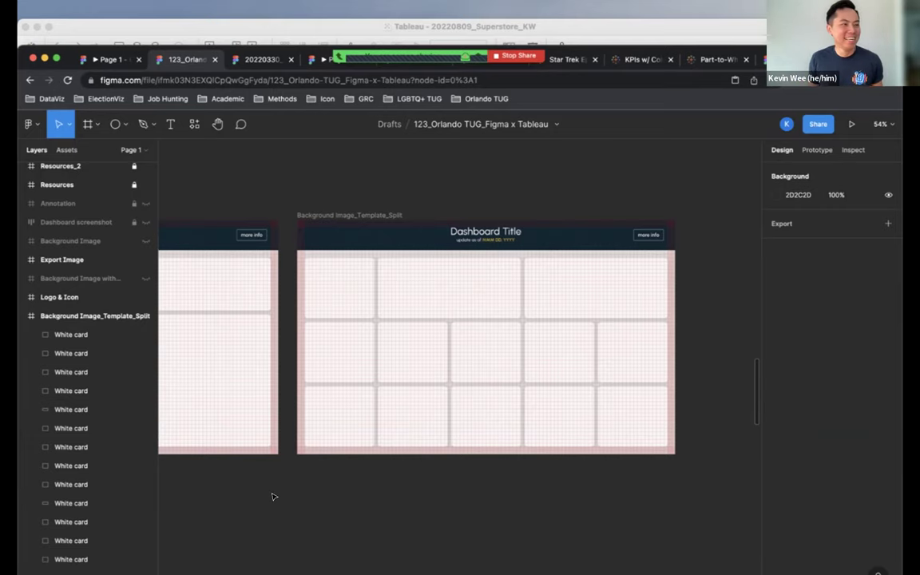
scroll(338, 421, "down", 10)
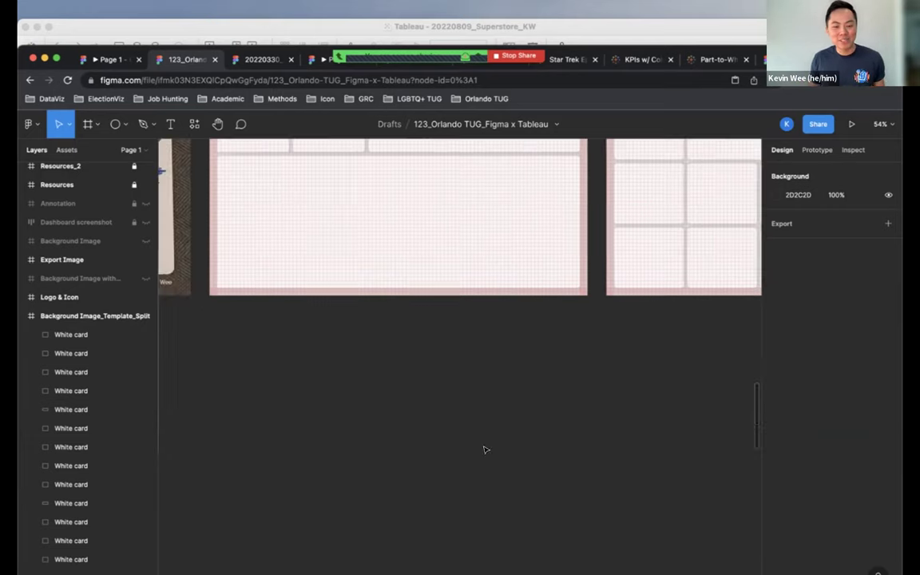
scroll(550, 432, "left", 3)
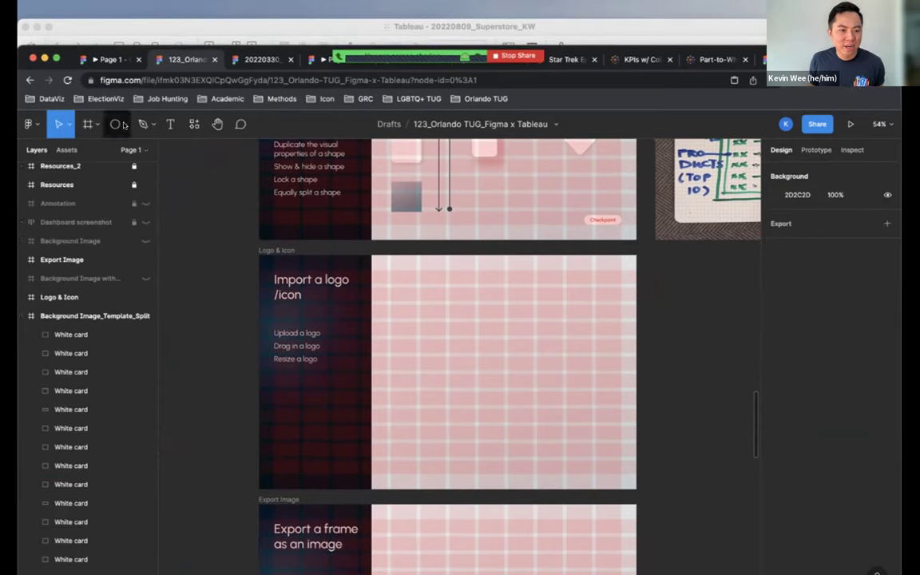
left_click(125, 124)
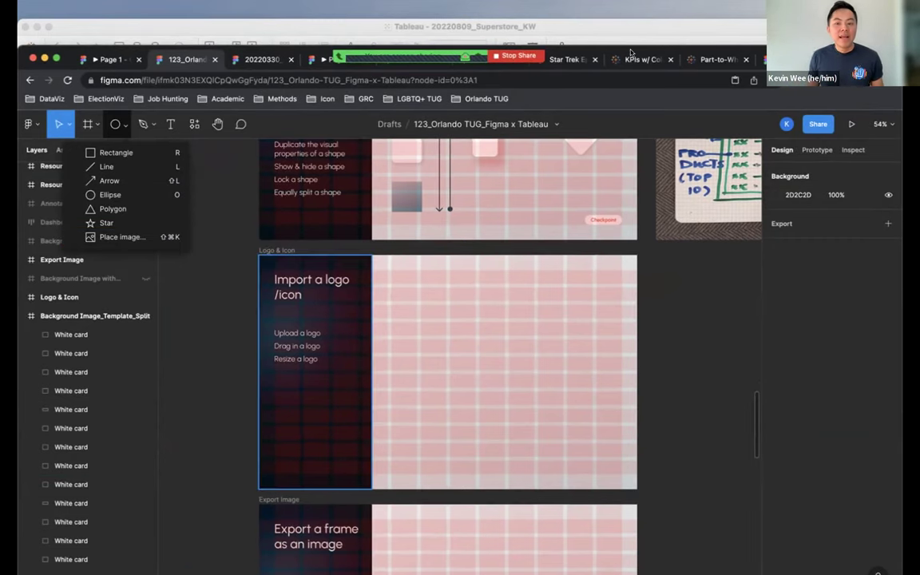
key("Escape")
Rearrange the Tableau and Figma windows so that the image files on the desktop are uncovered.
left_click(579, 24)
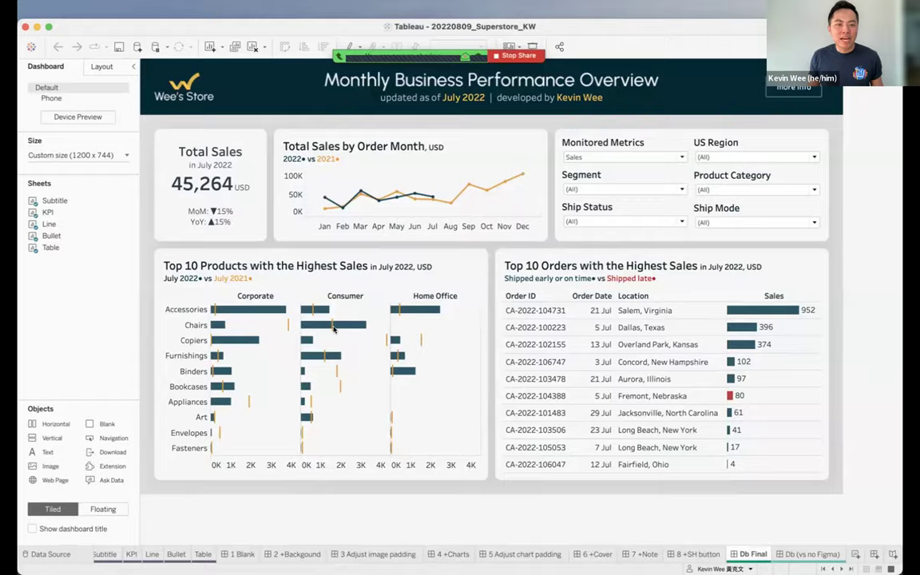
key("super+m")
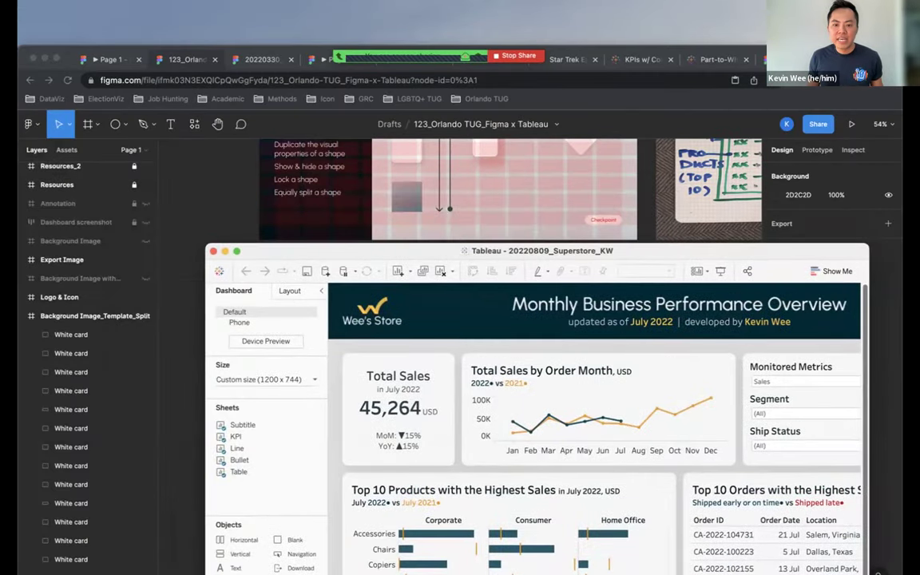
key("F11")
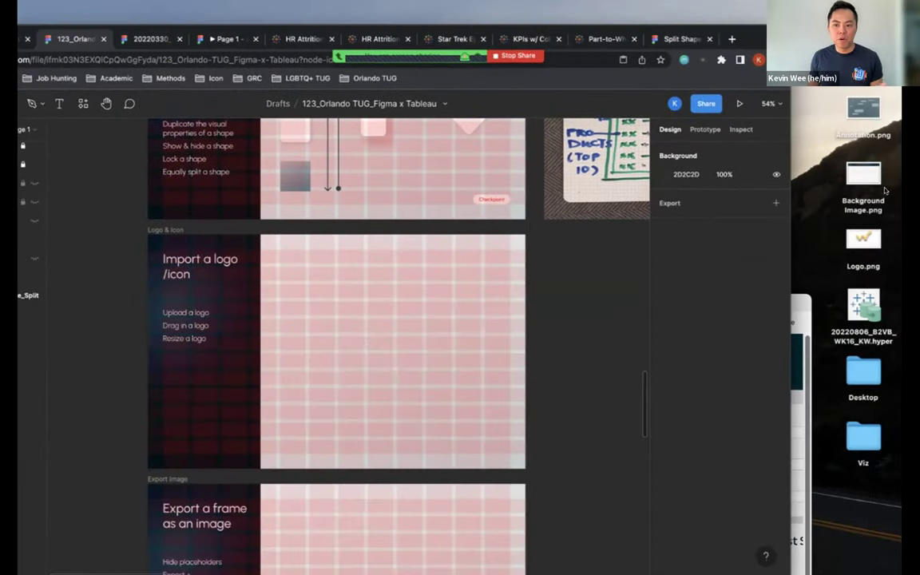
Hide the layout grids and place Logo.png from the desktop in the Logo & Icon frame.
key("ctrl+g")
left_click(863, 239)
left_click_drag(872, 239, 377, 296)
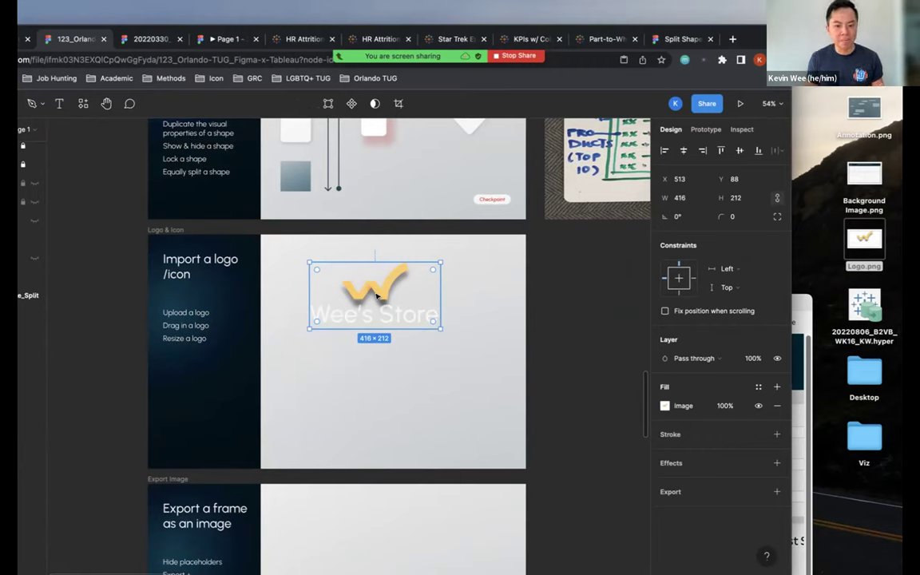
Move the logo onto the frame's dark panel below the body text and scale it to about 281 × 143.
left_click_drag(377, 295, 300, 375)
scroll(310, 378, "left", 3)
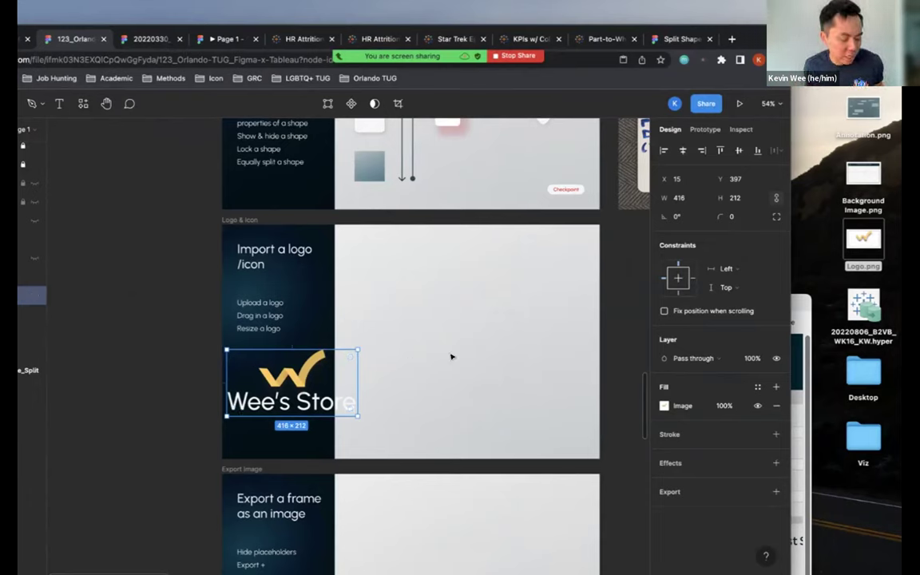
left_click_drag(360, 349, 315, 371)
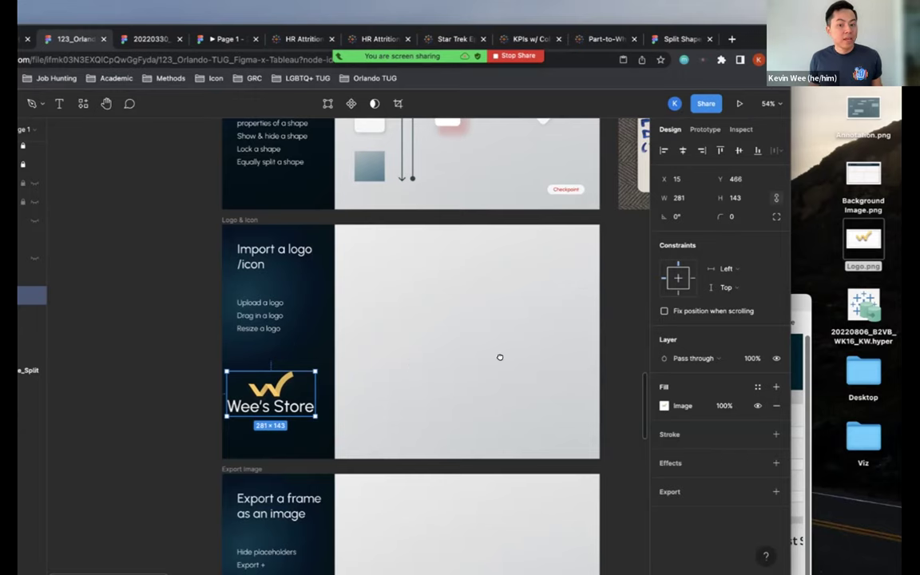
Move the Figma window back and make the Background Image without Logo frame visible.
scroll(423, 298, "right", 5)
scroll(490, 299, "right", 2)
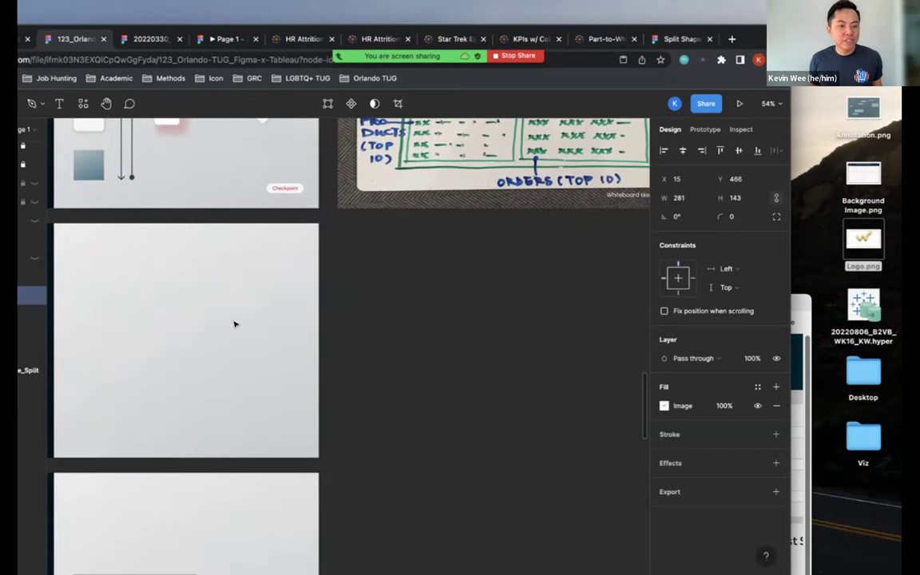
left_click_drag(751, 24, 870, 27)
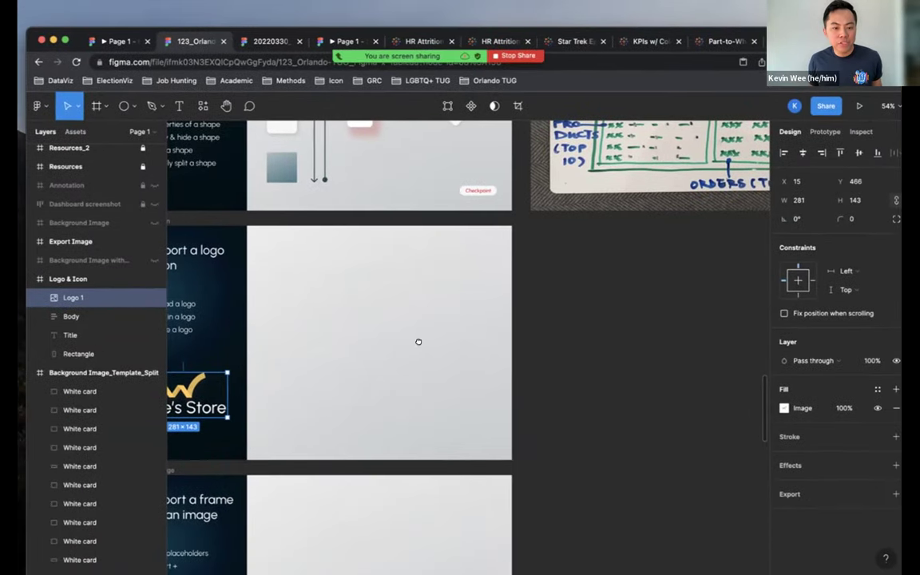
scroll(418, 342, "right", 6)
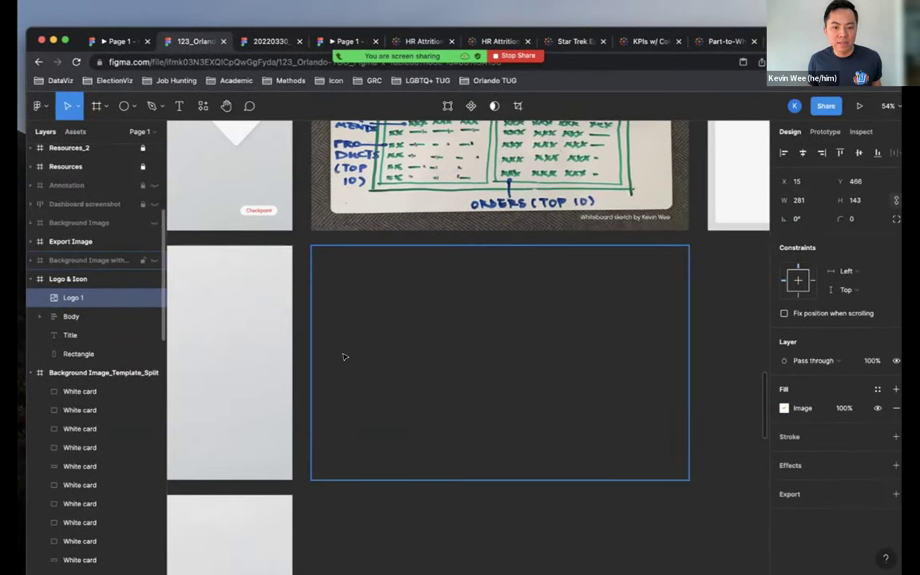
scroll(467, 344, "right", 1)
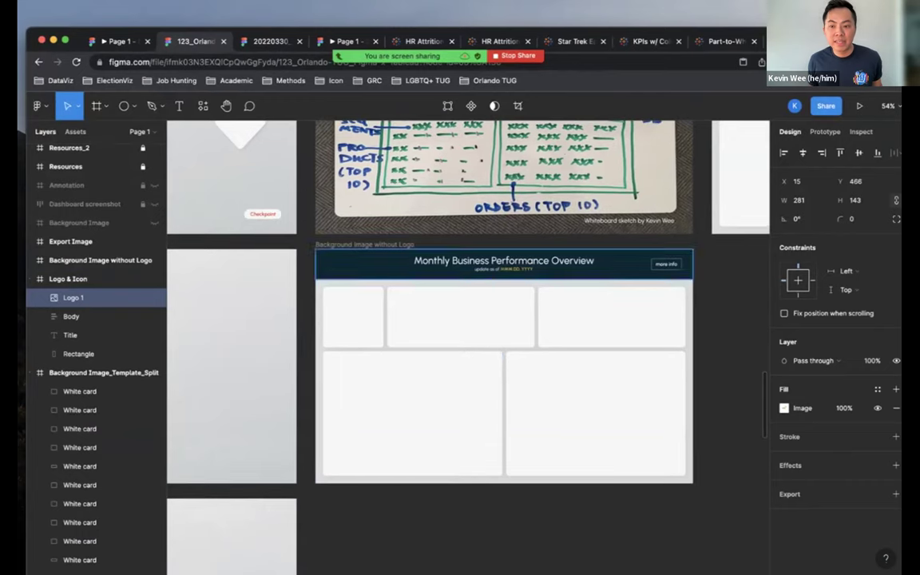
key("super+shift+a")
key("Escape")
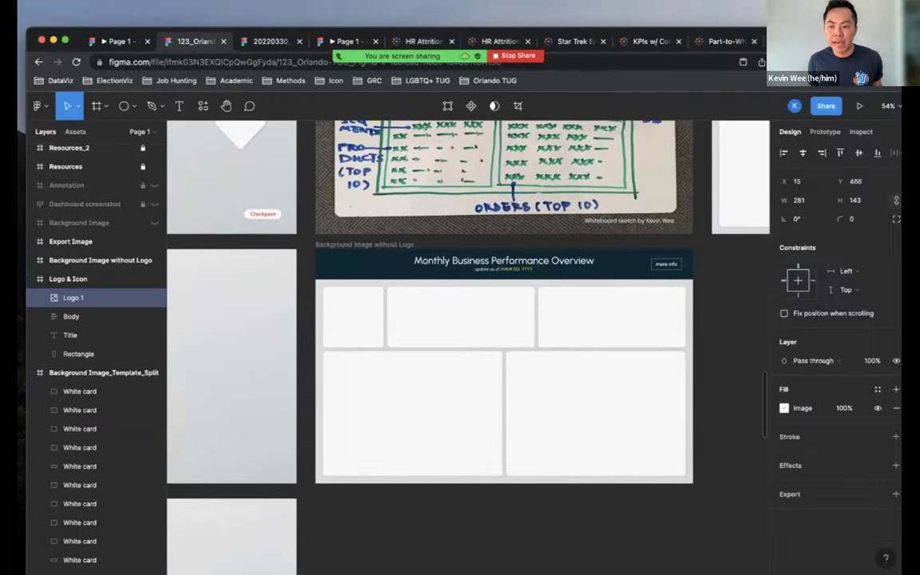
Place Logo.png from the desktop in the Background Image without Logo frame.
left_click_drag(761, 36, 658, 38)
left_click_drag(862, 239, 382, 352)
left_click_drag(761, 35, 866, 45)
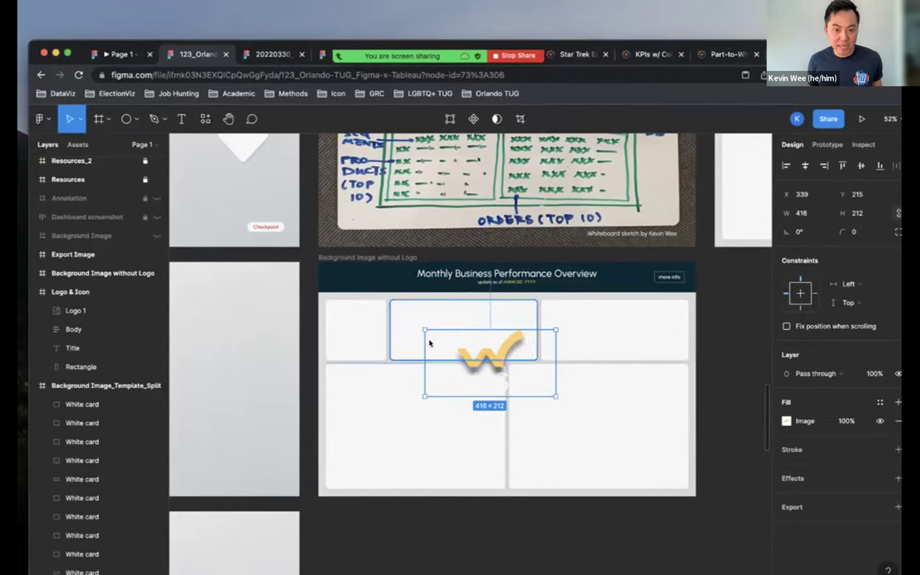
Move the placed logo to X 0, Y 0 in the Background Image without Logo frame and scale it to about 156 × 80.
scroll(399, 296, "up", 5)
right_click(401, 276)
left_click(431, 343)
left_click_drag(625, 456, 267, 212)
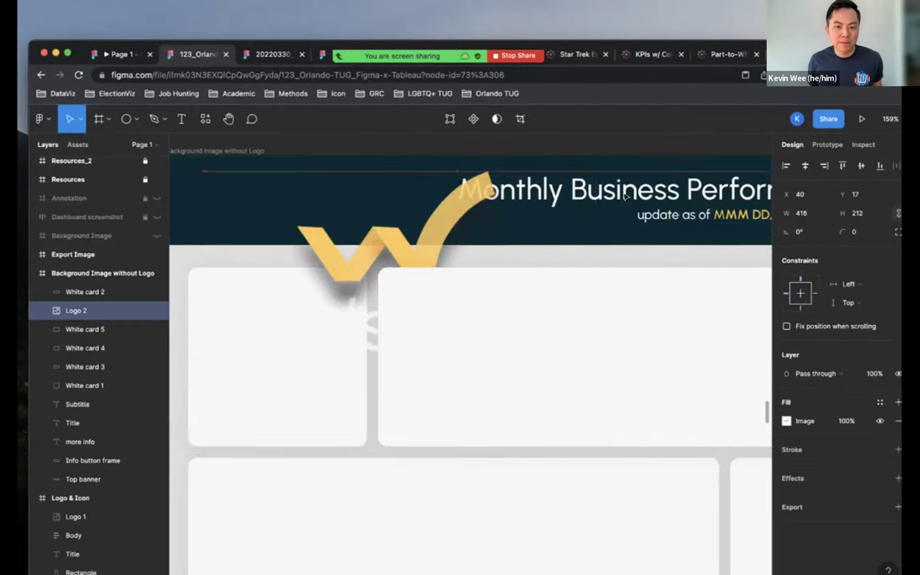
scroll(536, 299, "left", 5)
scroll(536, 299, "up", 3)
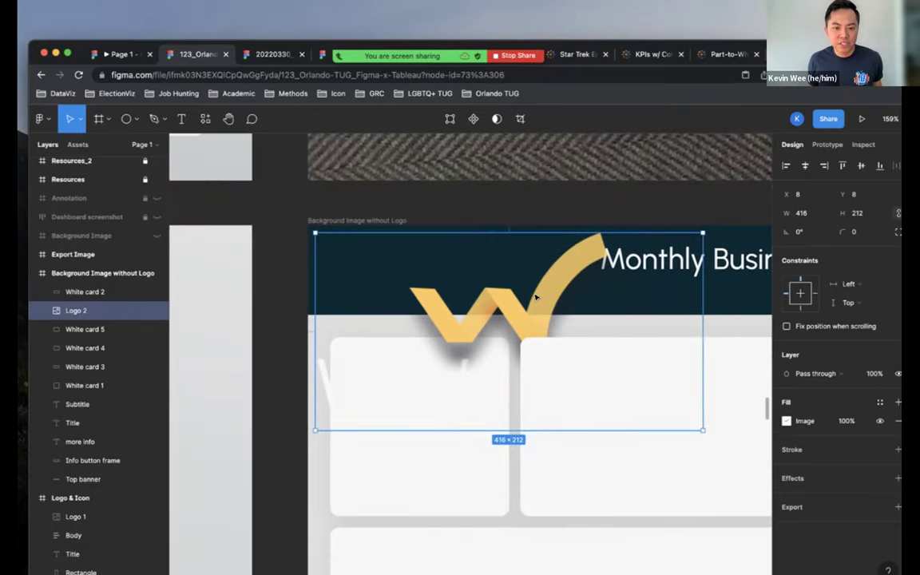
left_click_drag(536, 299, 529, 291)
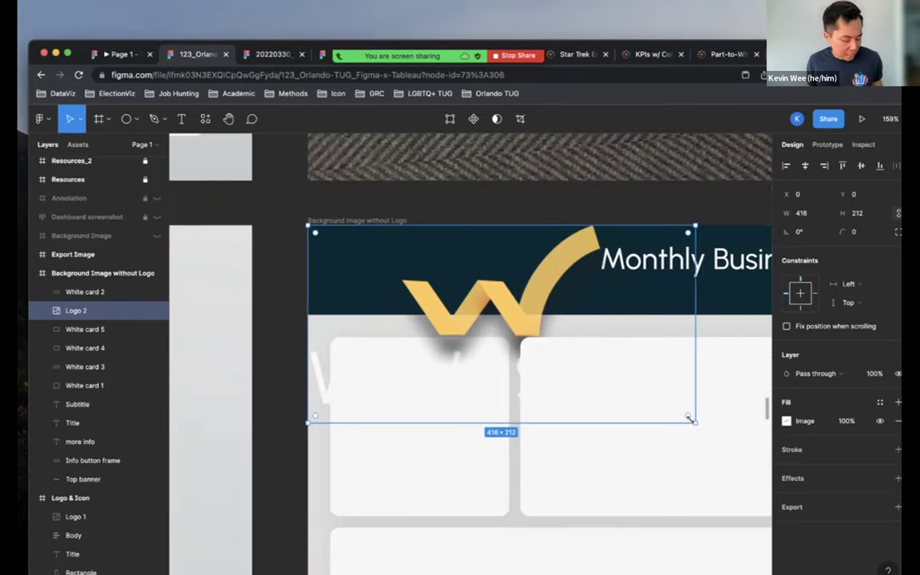
left_click_drag(692, 420, 449, 273)
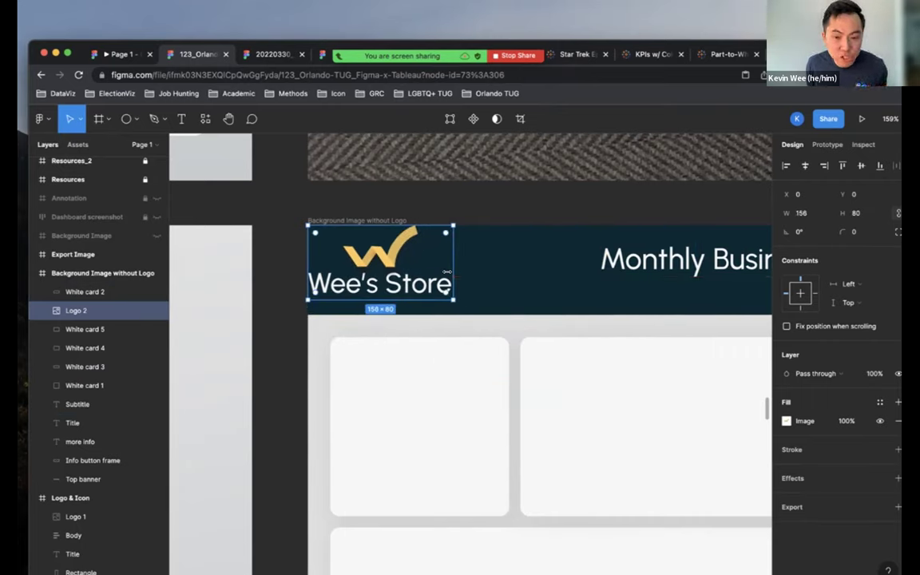
Show the layout grids and recolor the frame's 12px grid and row grid white.
key("ctrl+g")
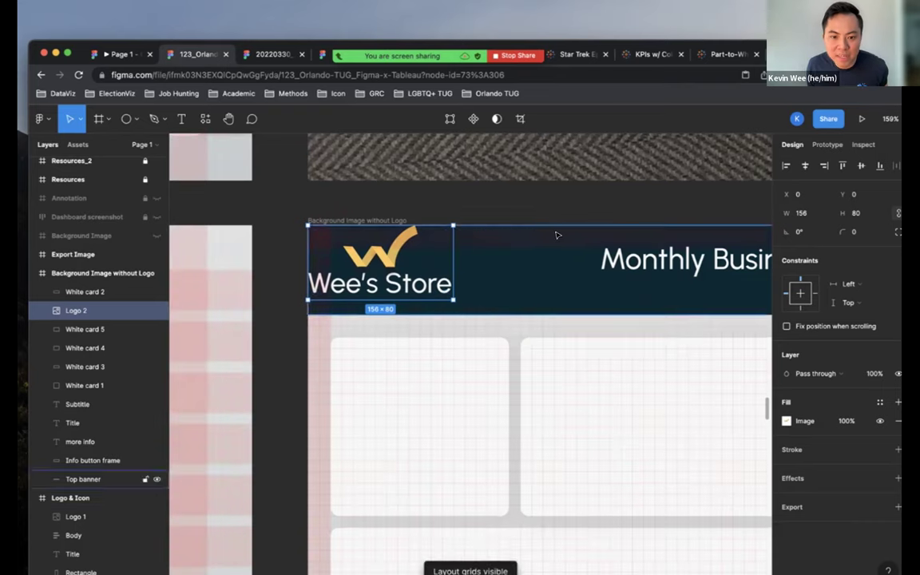
left_click(359, 220)
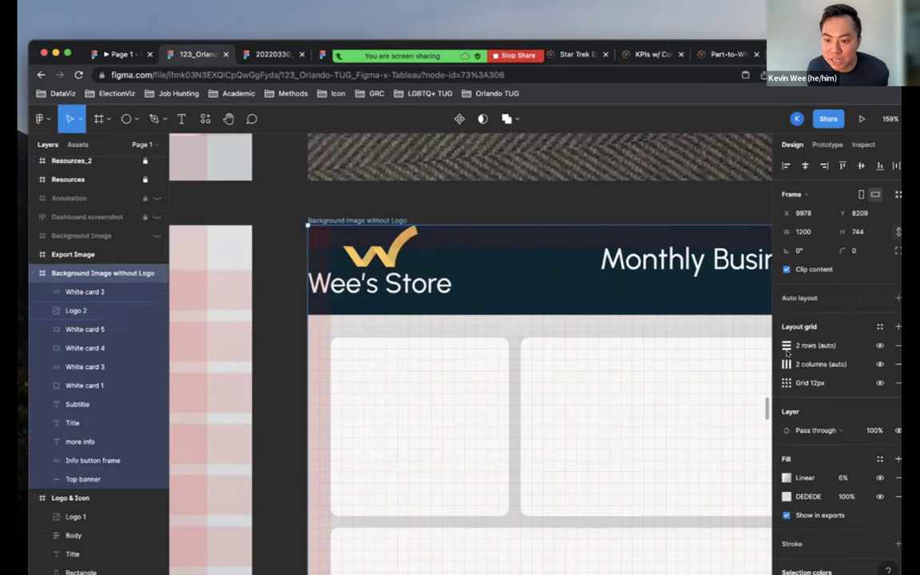
left_click(693, 429)
left_click_drag(519, 423, 483, 206)
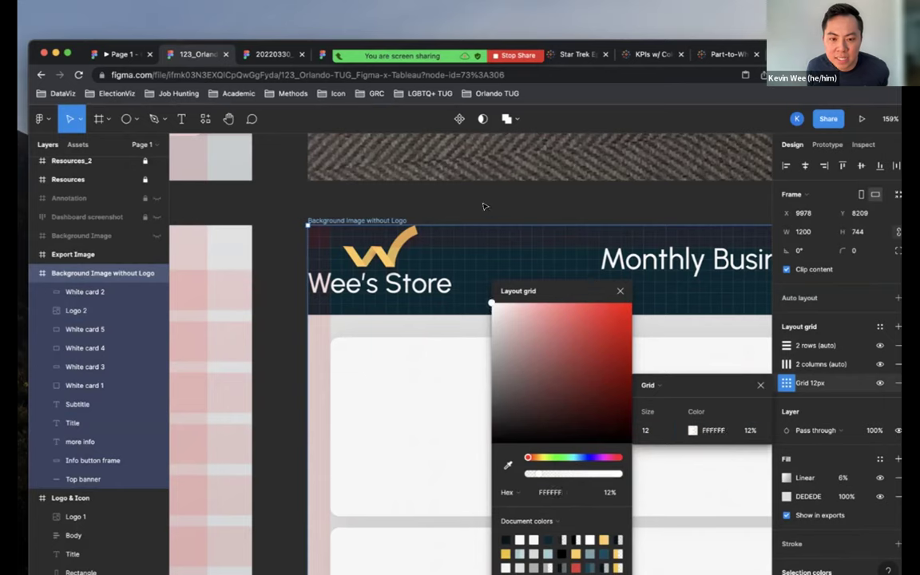
left_click(693, 393)
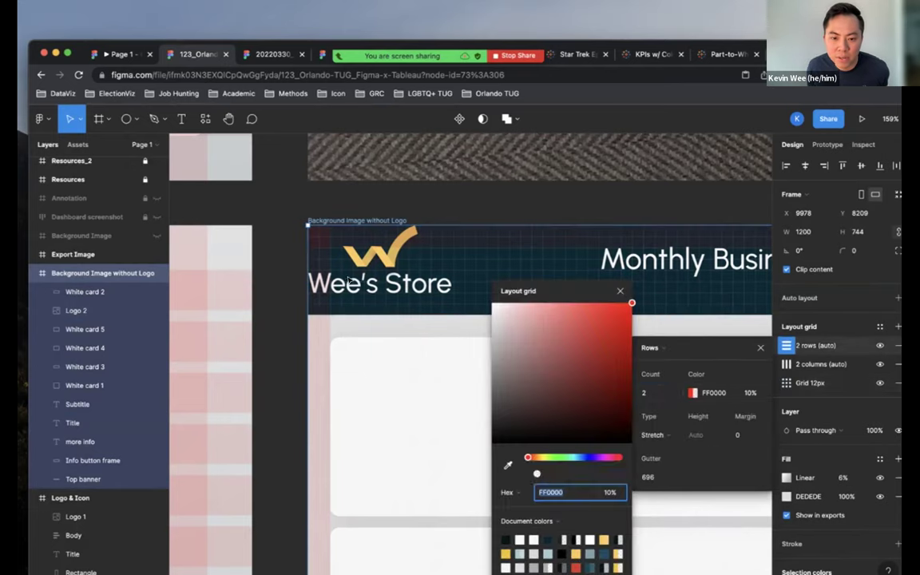
left_click_drag(600, 370, 491, 303)
Shrink the banner logo and align it with the grid's left margin and the card below.
left_click(399, 262)
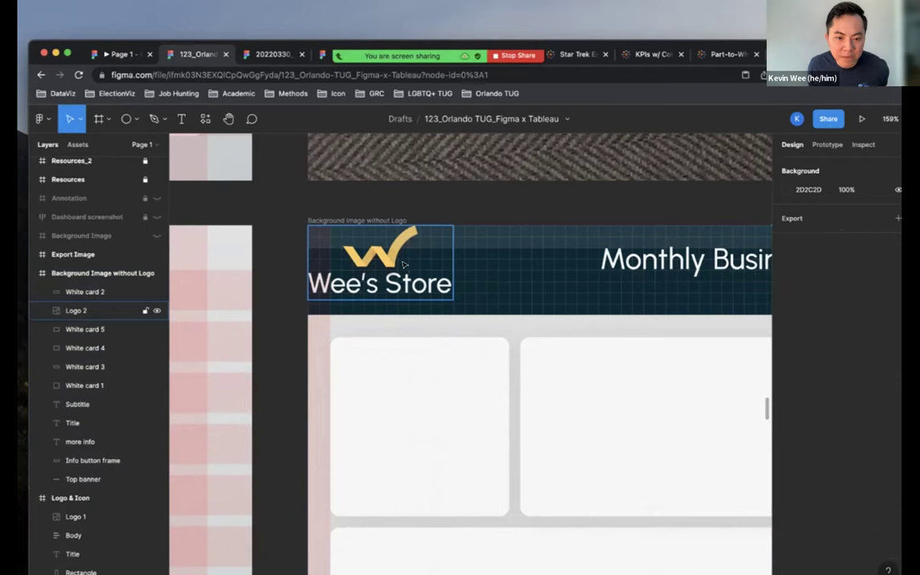
mouse_move(410, 264)
left_mouse_down()
mouse_move(490, 224)
mouse_move(418, 259)
left_mouse_up()
left_click(604, 209)
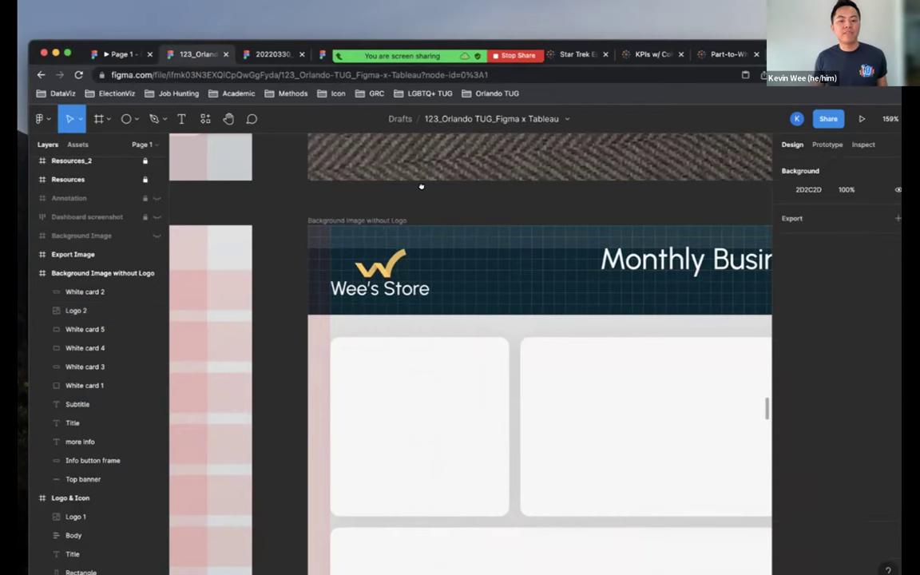
Review the full background image with its logo and read the export instructions in the Export Image frame.
scroll(468, 199, "right", 5)
scroll(457, 224, "down", 6)
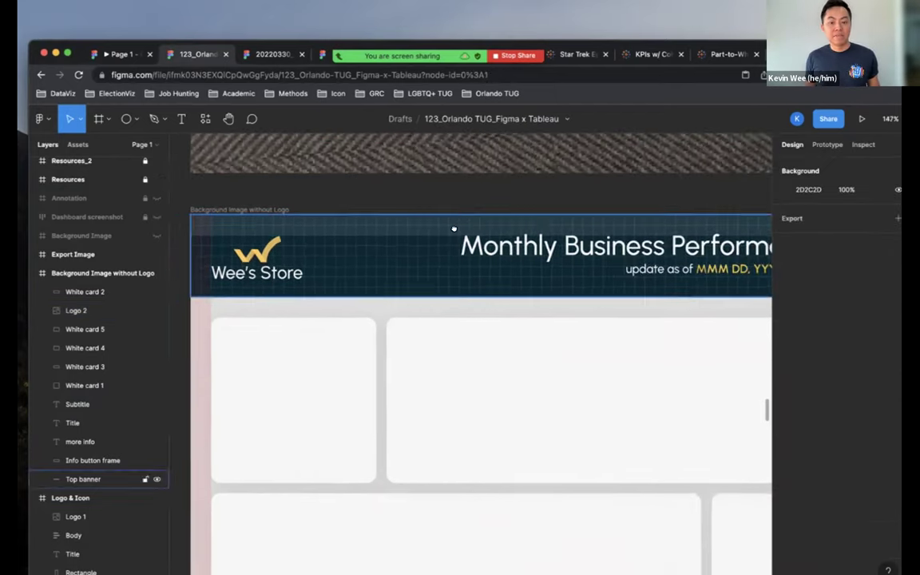
scroll(436, 232, "down", 4)
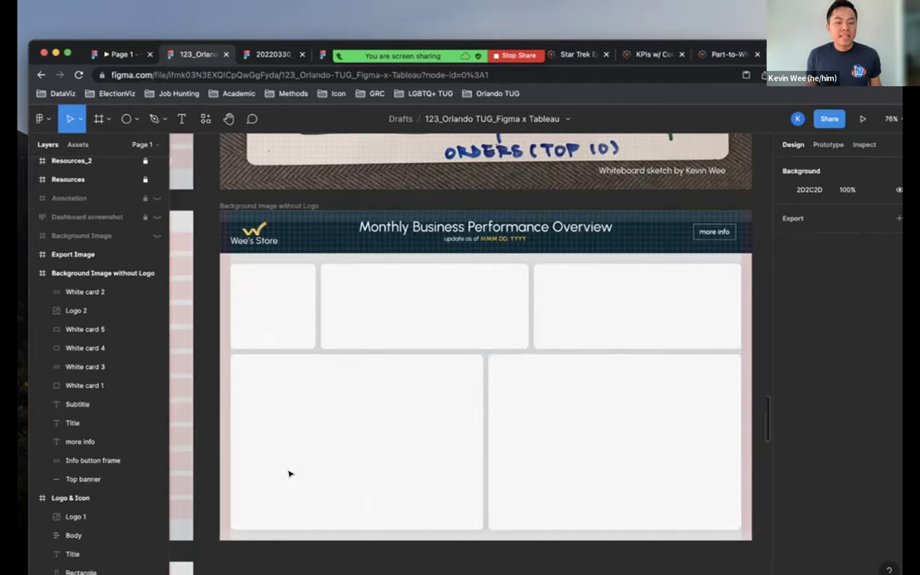
scroll(479, 359, "left", 4)
scroll(480, 360, "down", 3)
scroll(653, 390, "left", 15)
scroll(513, 333, "down", 3)
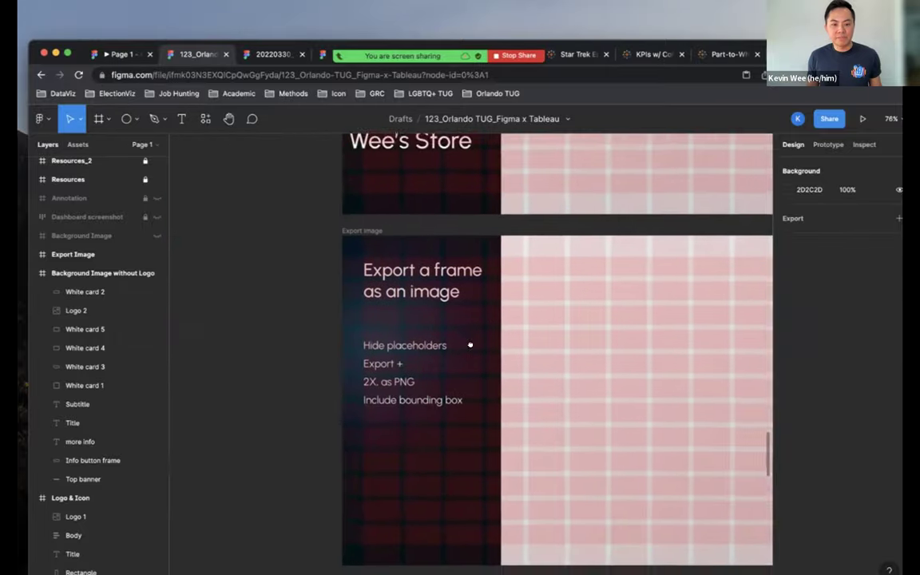
scroll(543, 333, "left", 2)
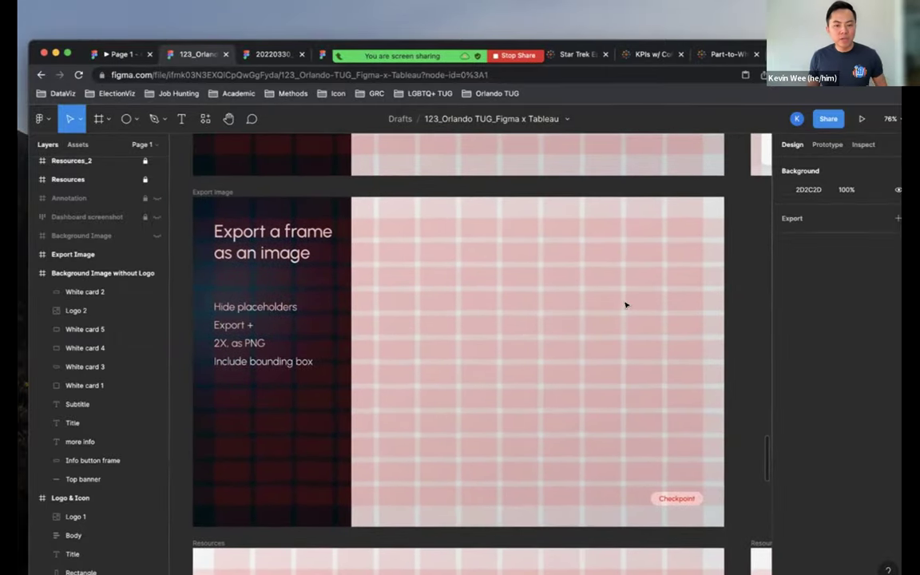
Make the Background Image frame visible, select it and hide the layout grids.
scroll(447, 280, "left", 1)
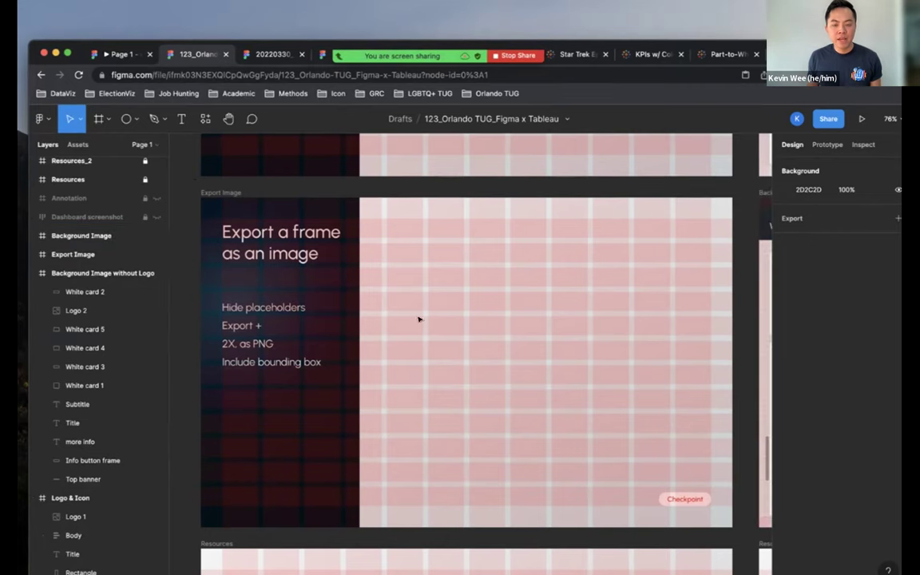
scroll(419, 319, "right", 6)
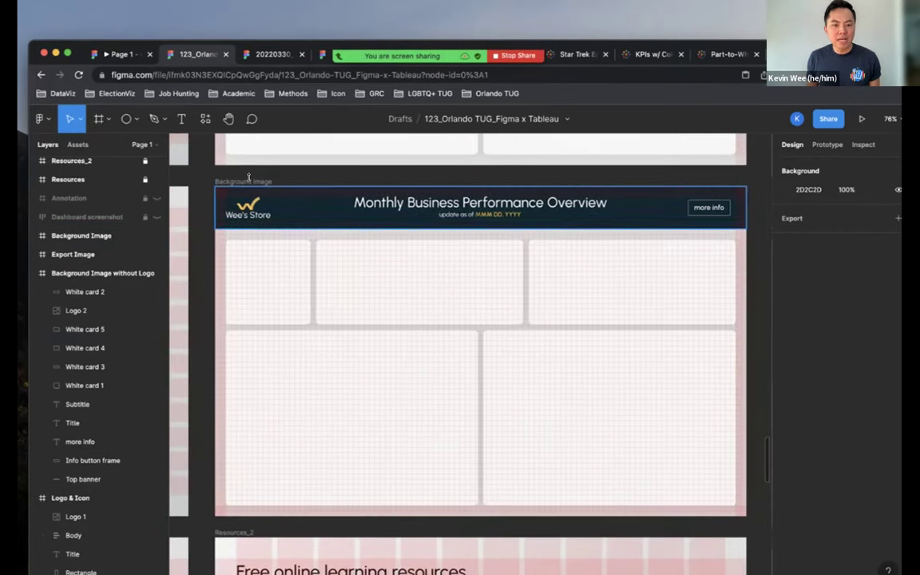
left_click(249, 177)
key("ctrl+g")
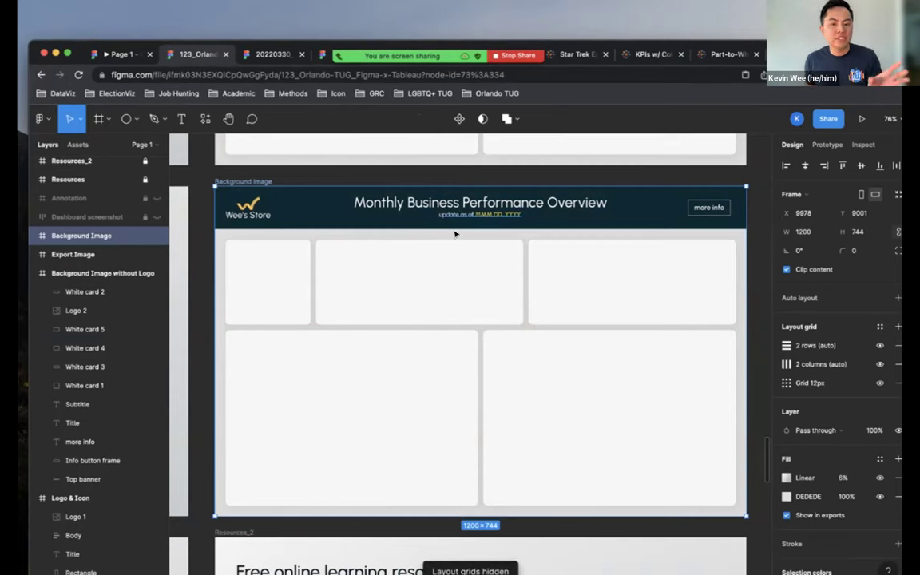
Hide the Subtitle and more info text layers in the Background Image frame.
left_click(457, 214)
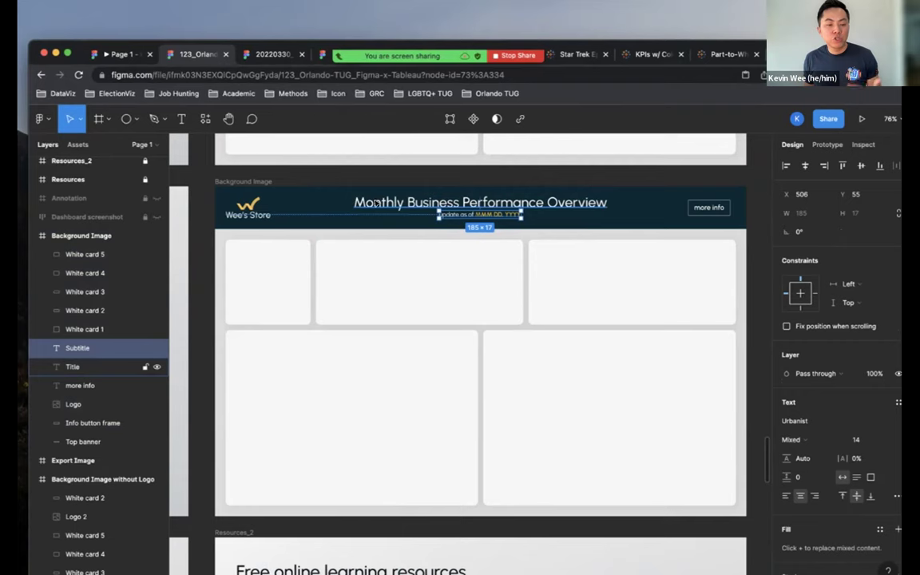
scroll(375, 204, "right", 1)
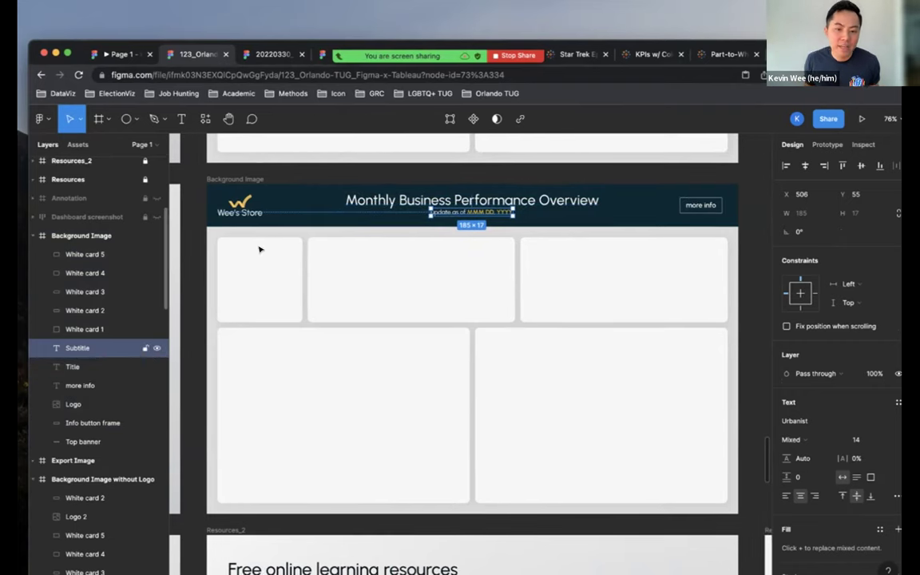
left_click(155, 349)
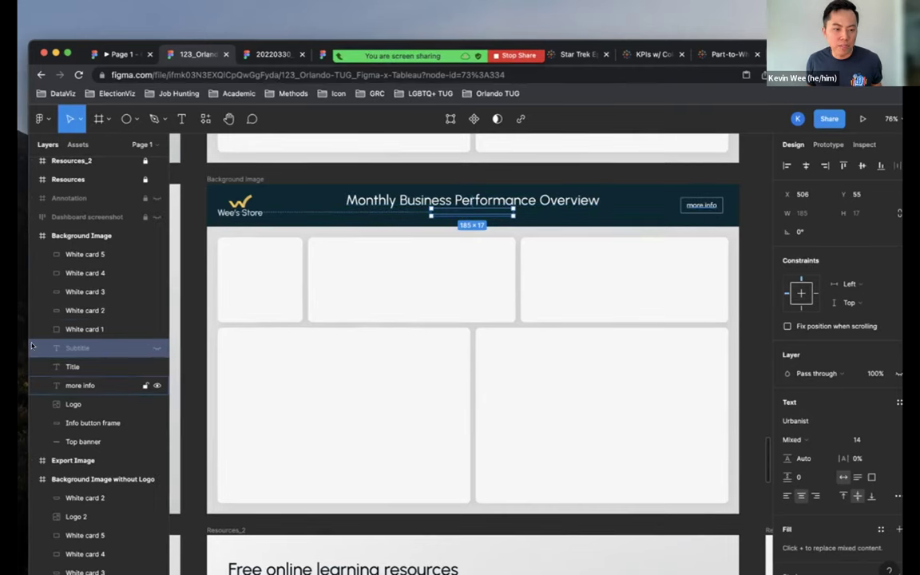
left_click(142, 385)
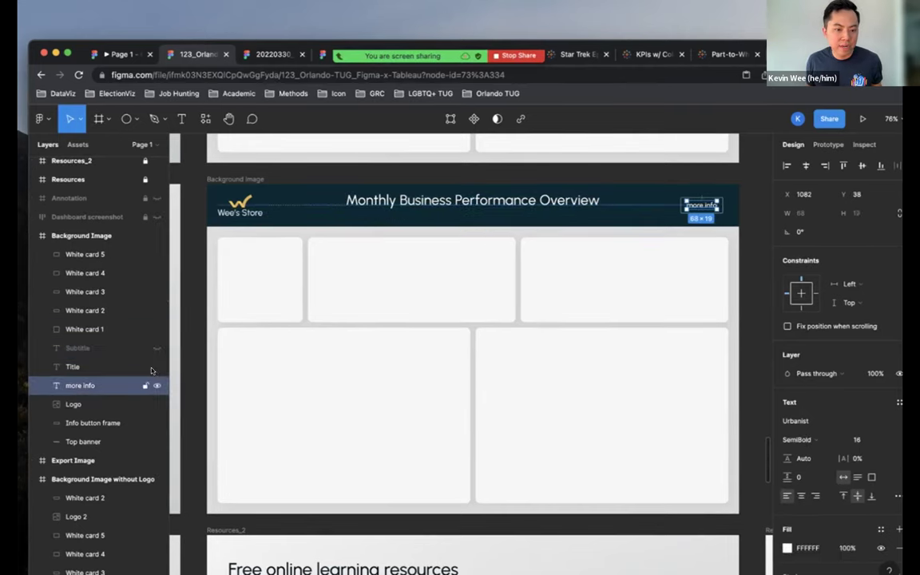
key("super+shift+h")
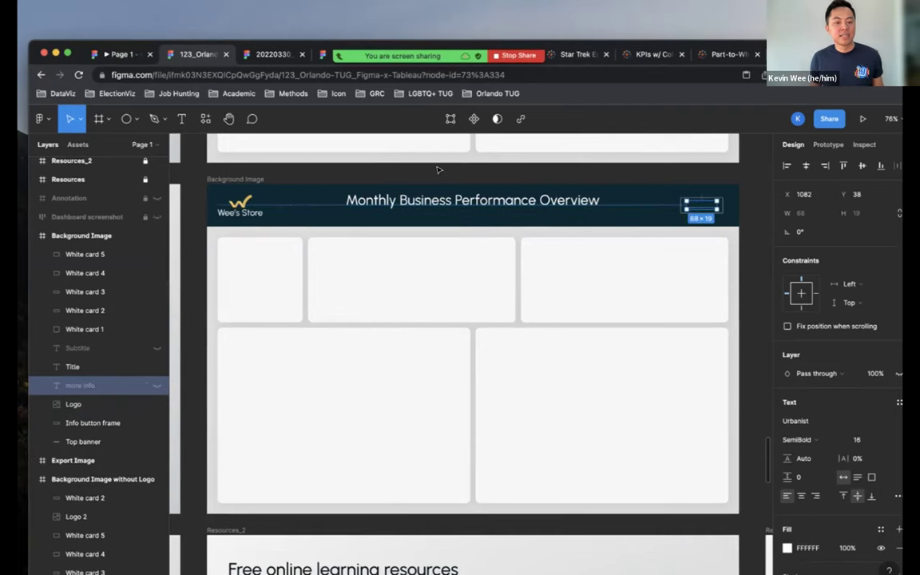
left_click(435, 176)
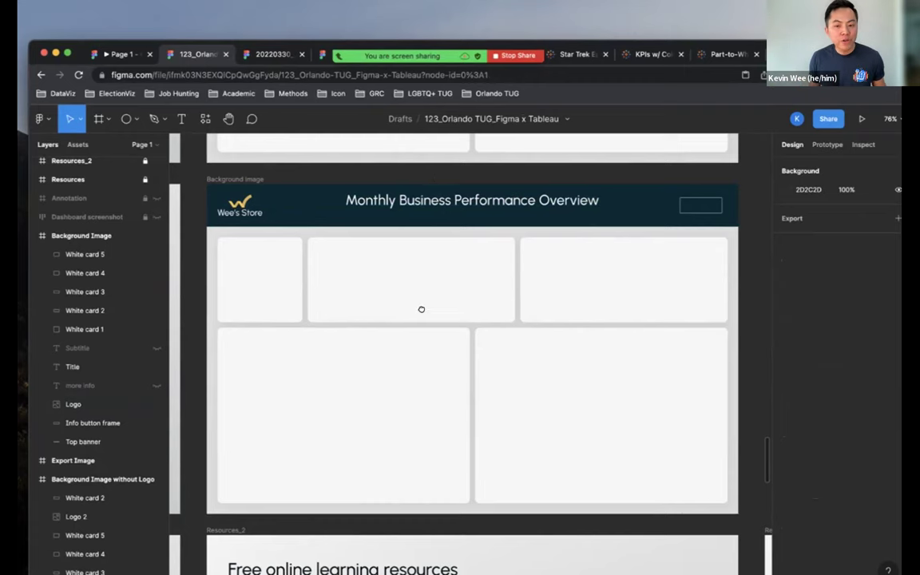
Select the Background Image frame and remove its existing export setting.
scroll(659, 235, "down", 1)
scroll(659, 235, "up", 1)
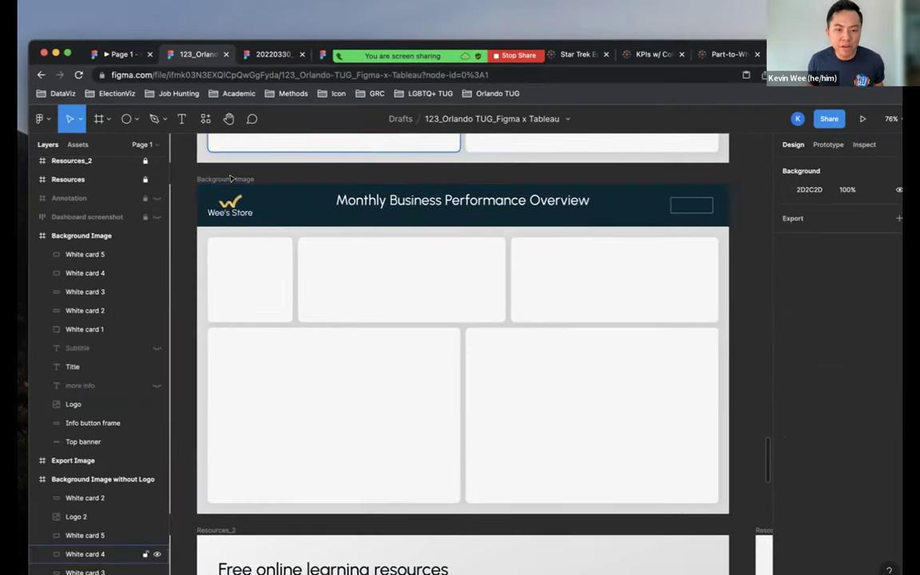
left_click(230, 179)
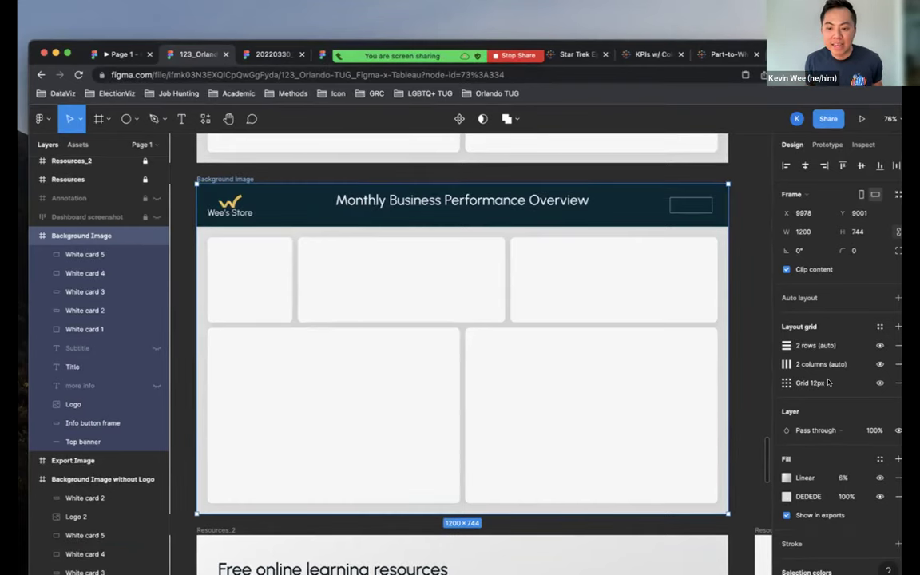
scroll(823, 390, "down", 5)
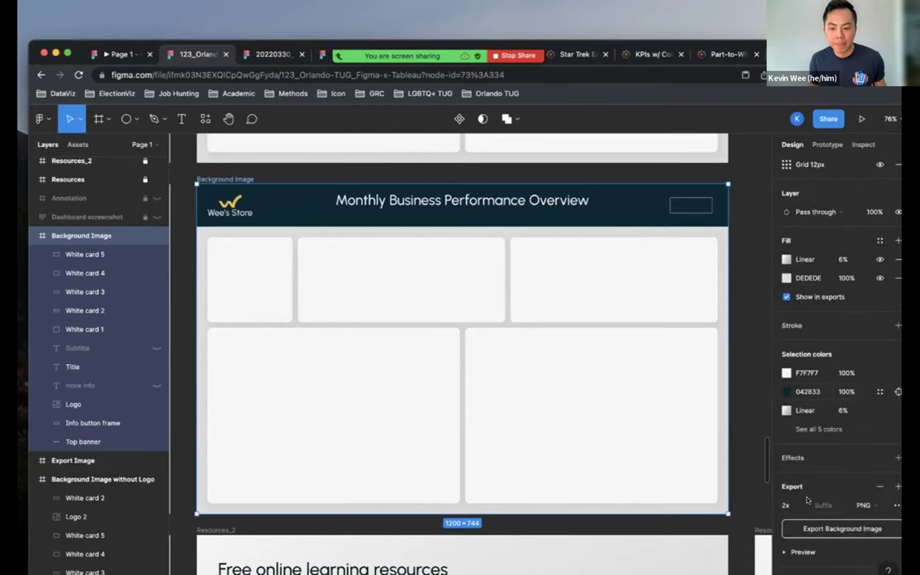
left_click(909, 504)
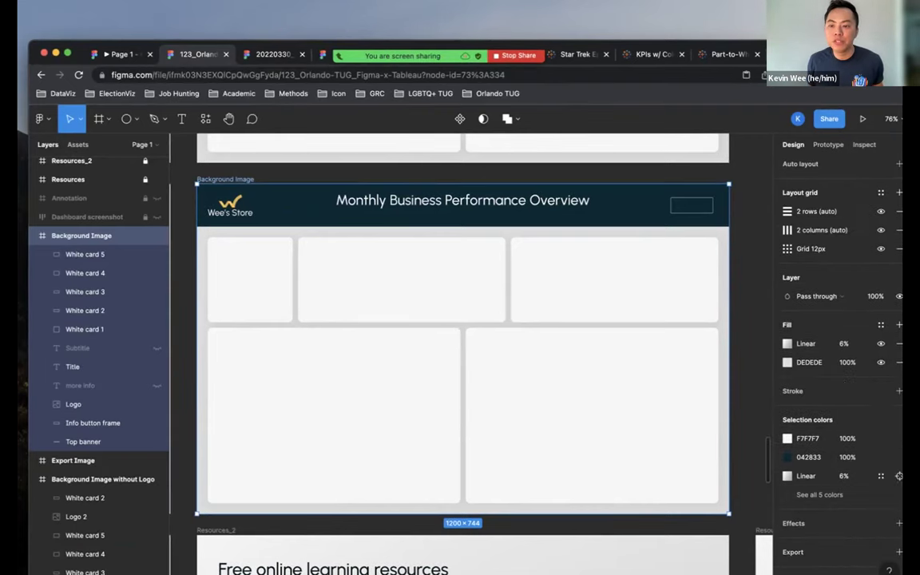
scroll(746, 547, "up", 3)
scroll(746, 547, "down", 3)
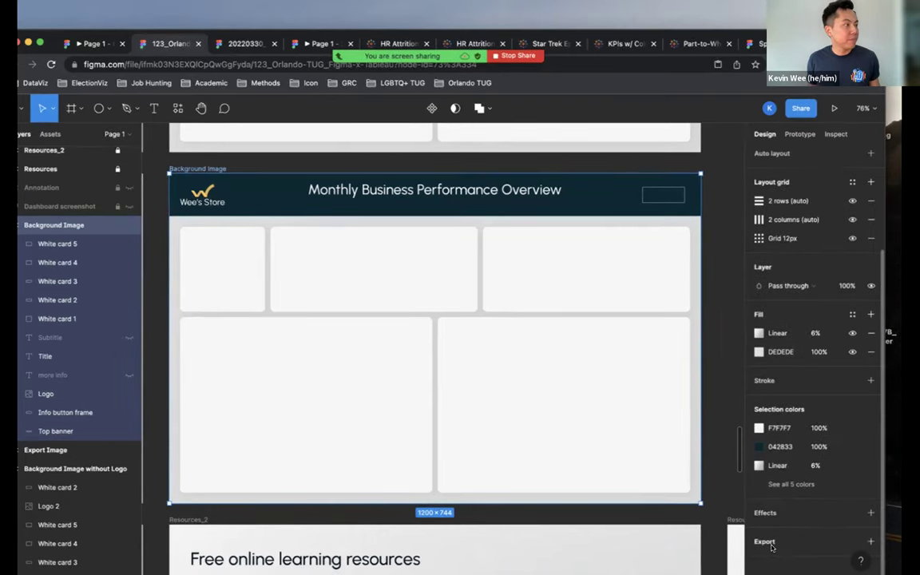
Add a PNG export setting at 2x scale to the Background Image frame.
left_click(871, 541)
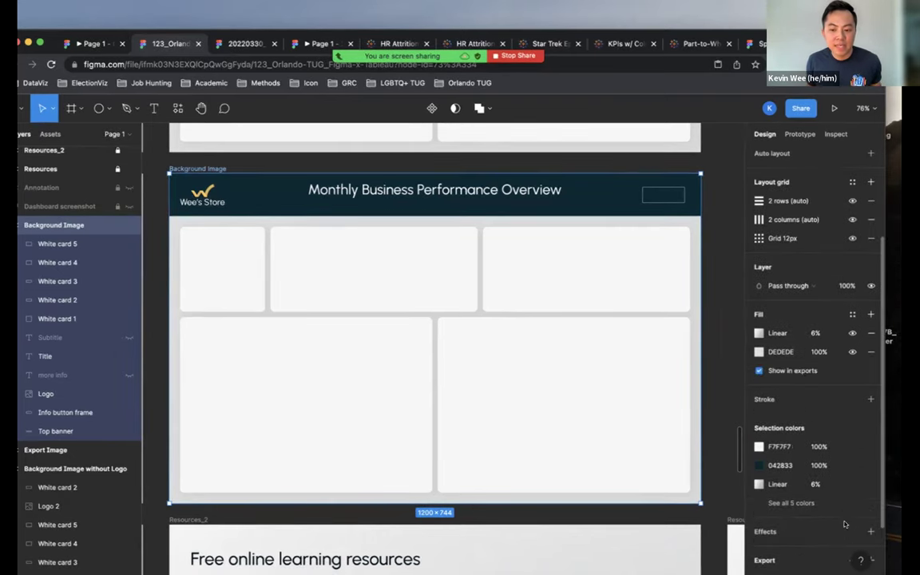
scroll(760, 497, "down", 2)
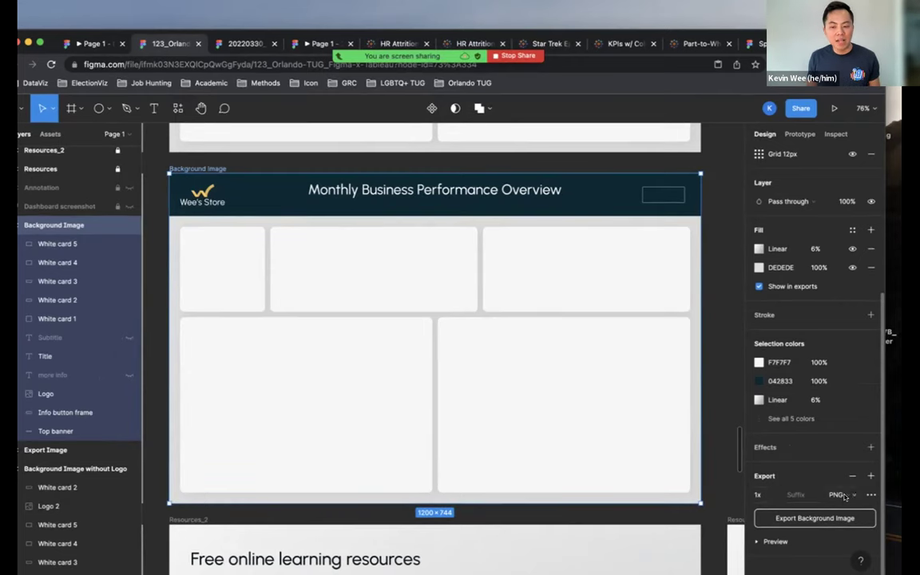
left_click(773, 495)
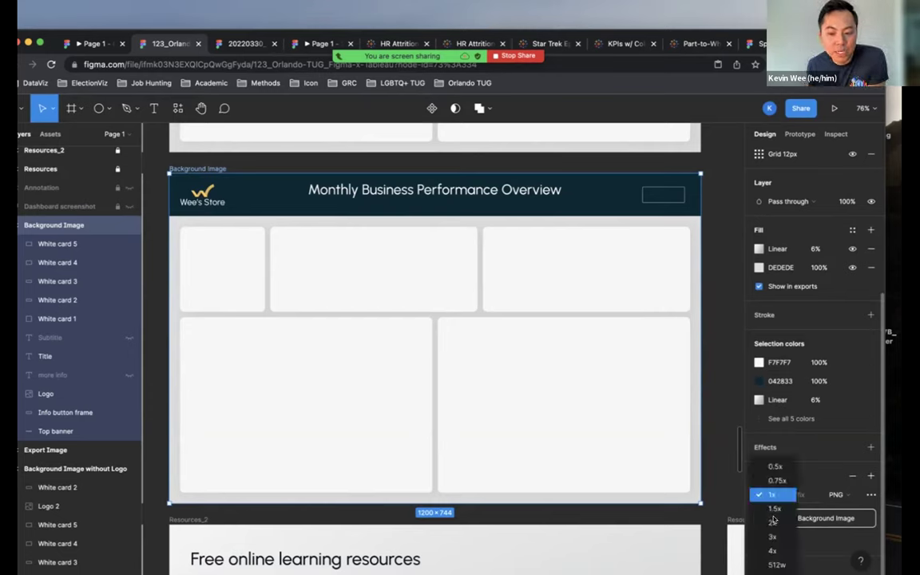
left_click(768, 524)
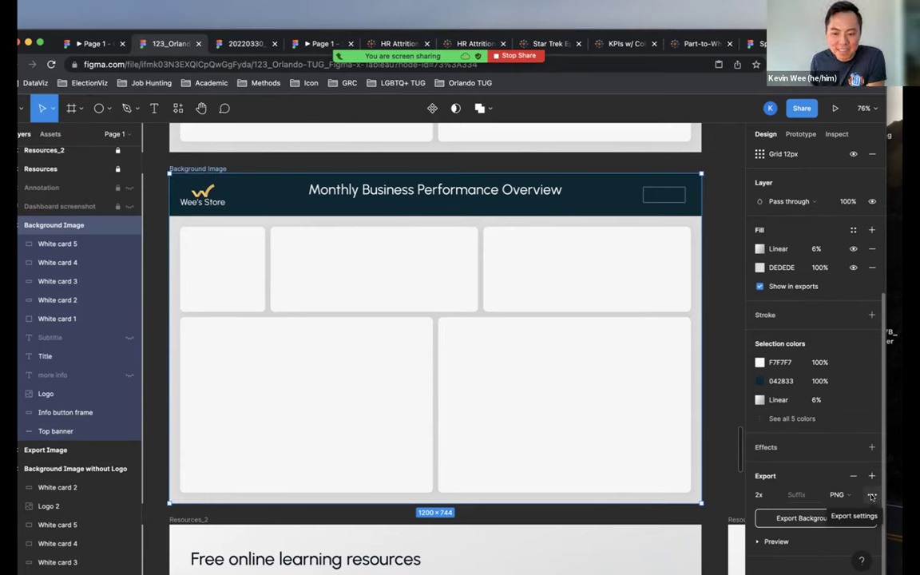
Include the bounding box in the export settings and export the Background Image frame.
left_click(872, 496)
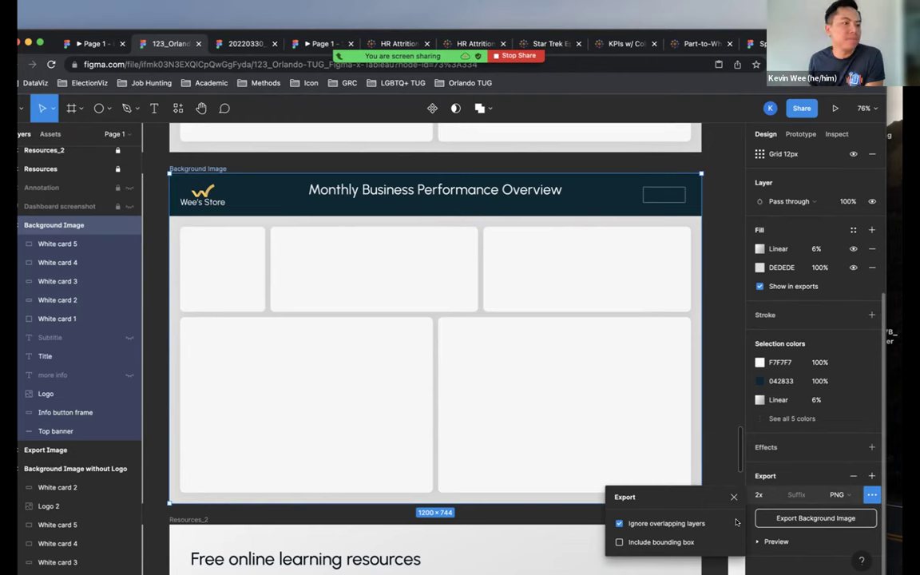
left_click(618, 542)
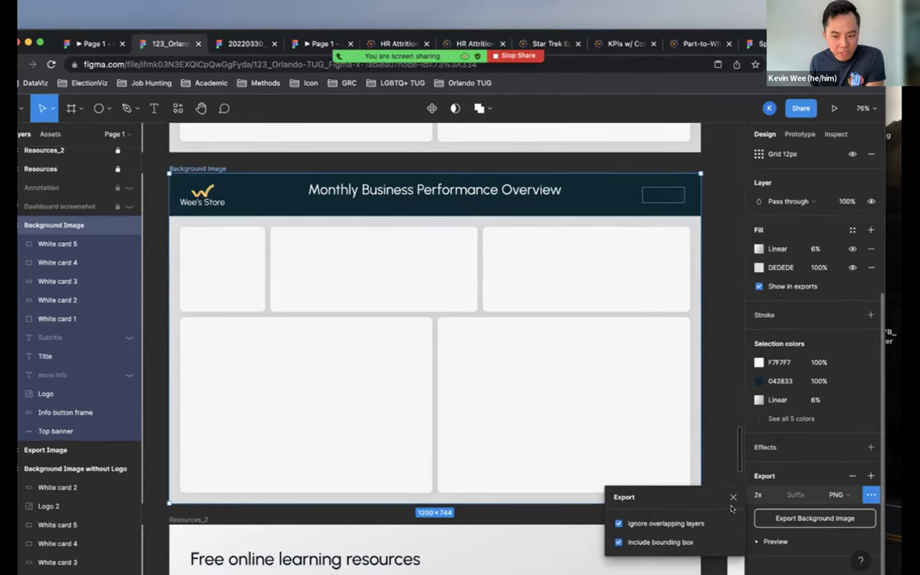
left_click(734, 499)
left_click(814, 519)
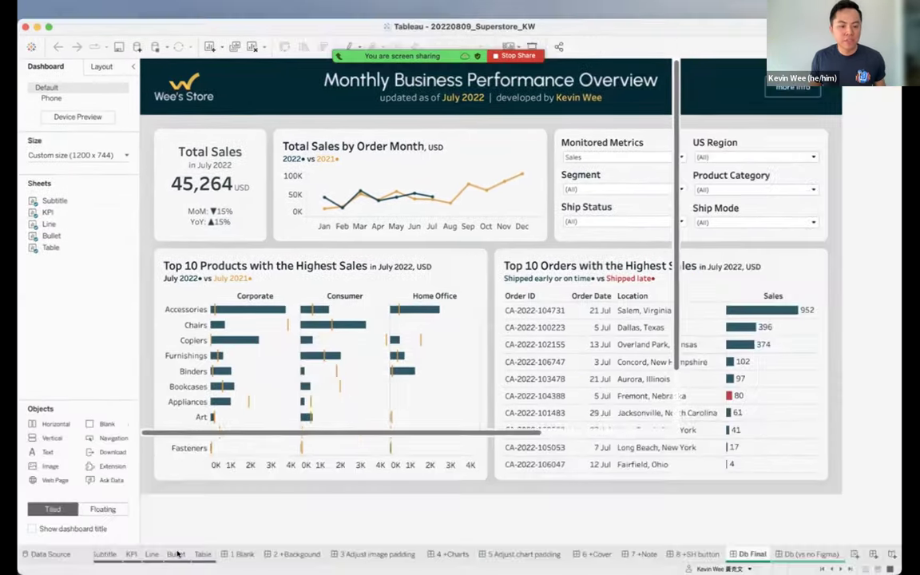
Switch to Tableau, look through the Subtitle, KPI, Line and Table worksheets, and check the Table sheet's shading format.
left_click(819, 567)
left_click(108, 553)
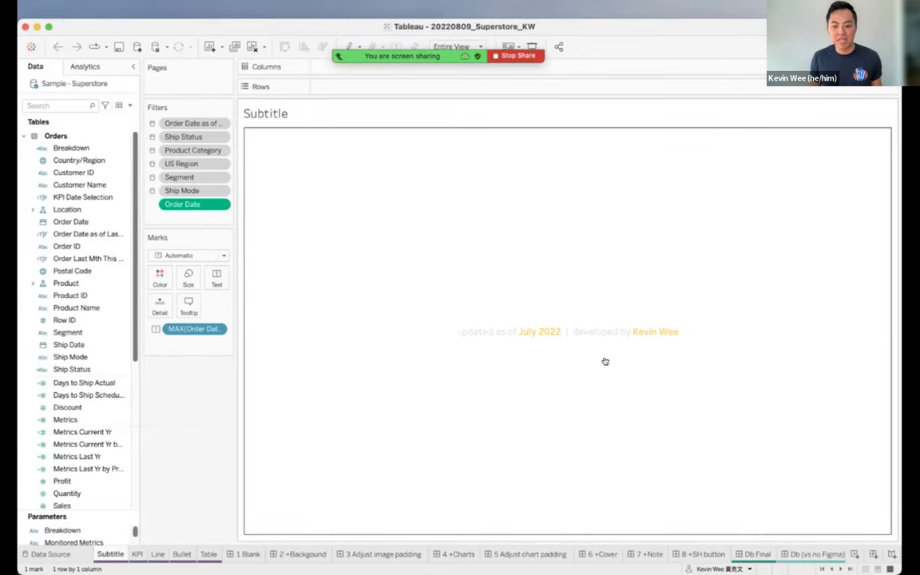
left_click(136, 554)
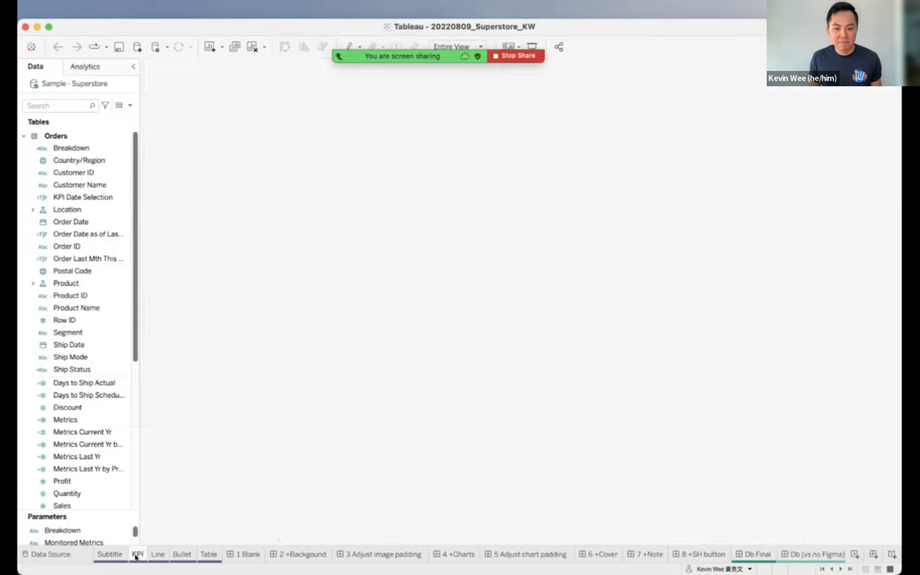
left_click(158, 554)
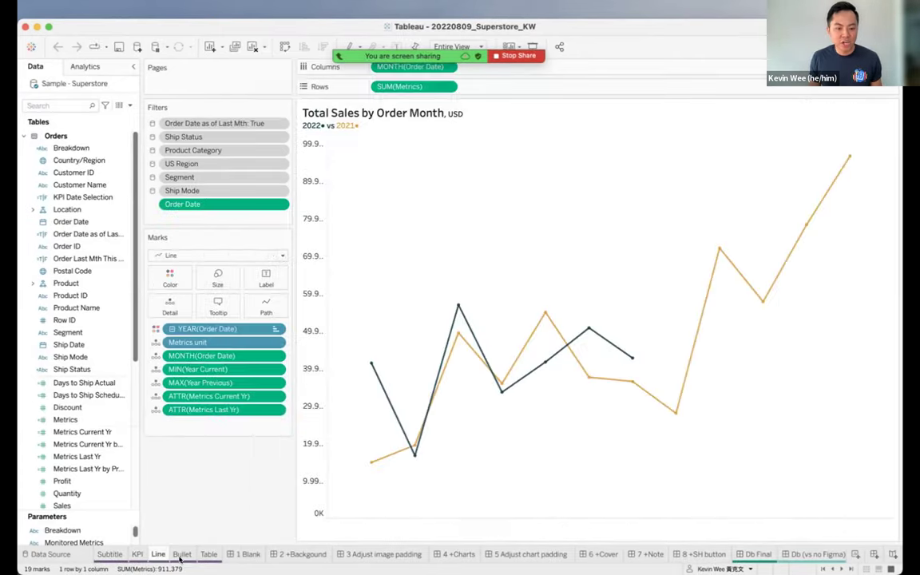
left_click(207, 554)
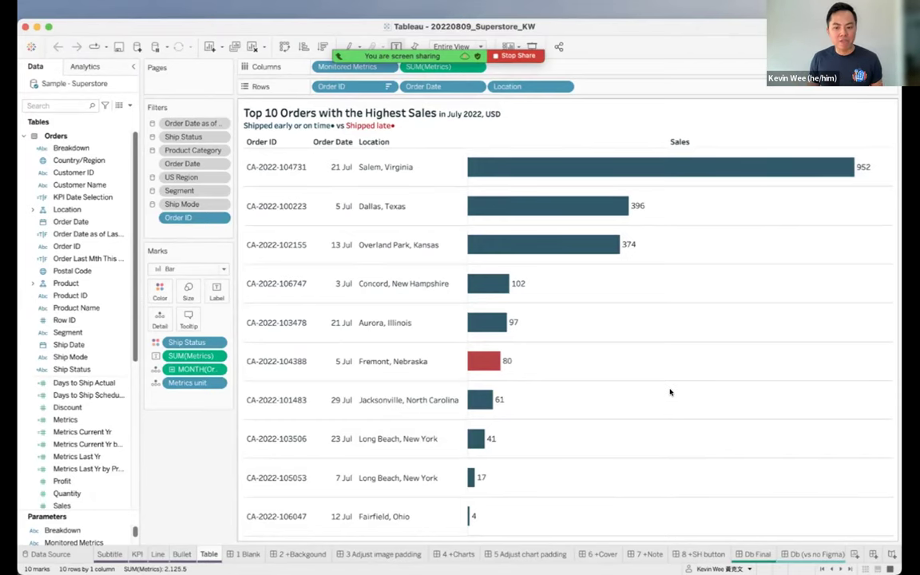
right_click(700, 431)
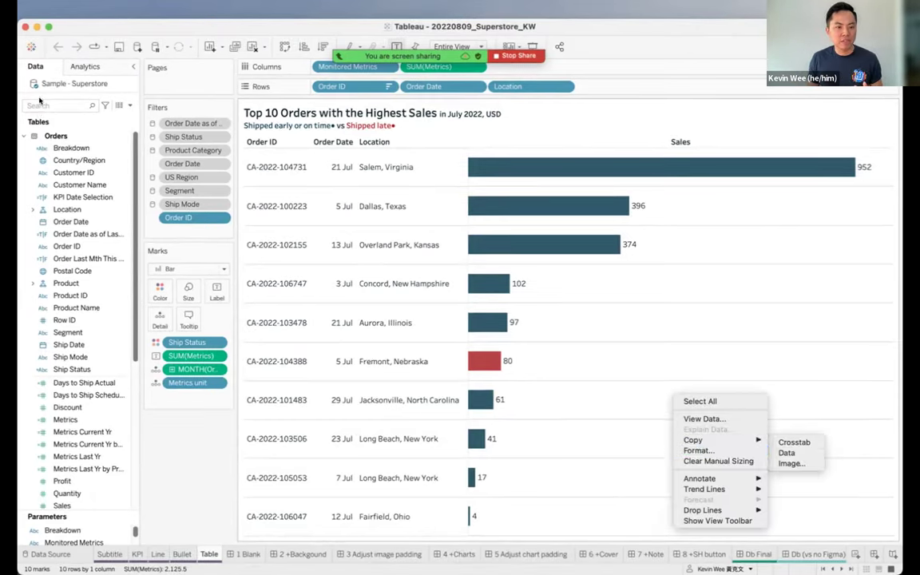
left_click(708, 445)
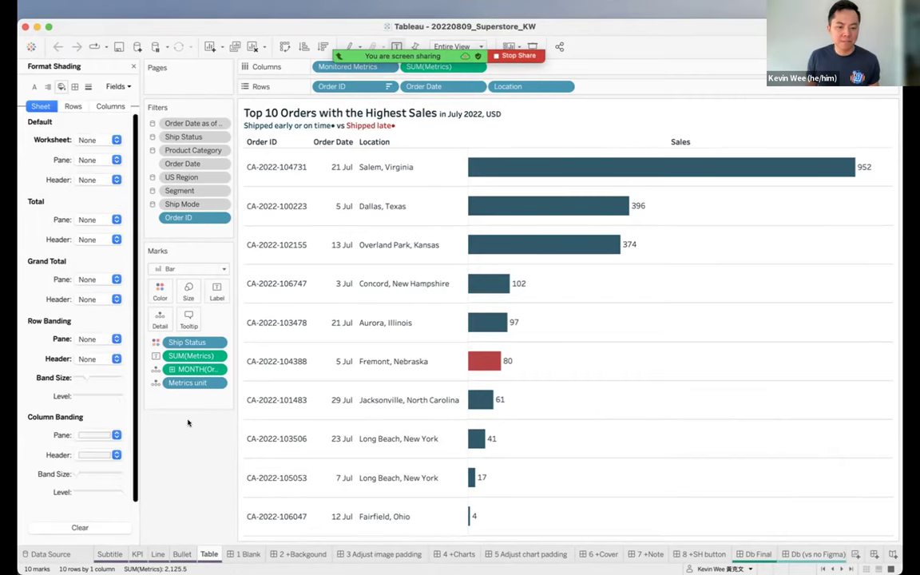
Open the 1 Blank dashboard and close the shading format settings.
left_click(239, 555)
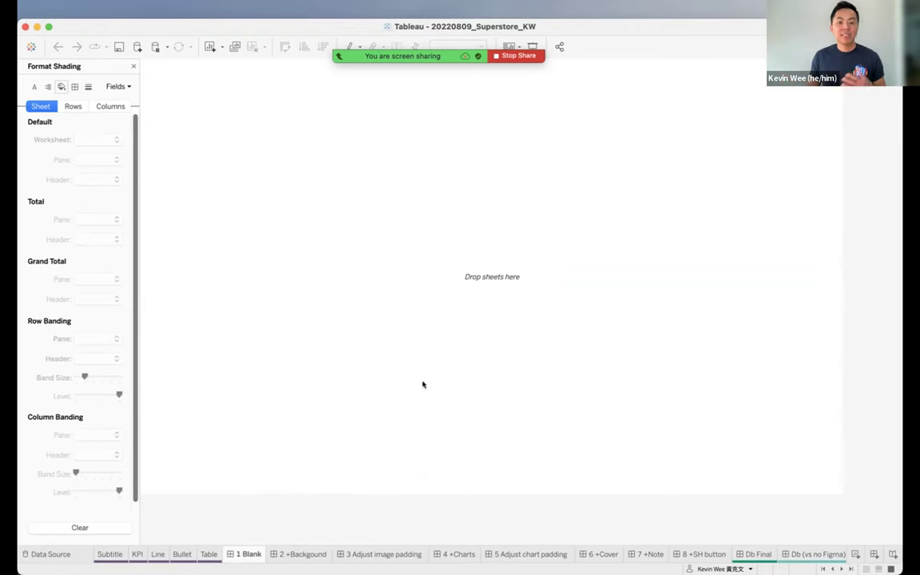
left_click(132, 67)
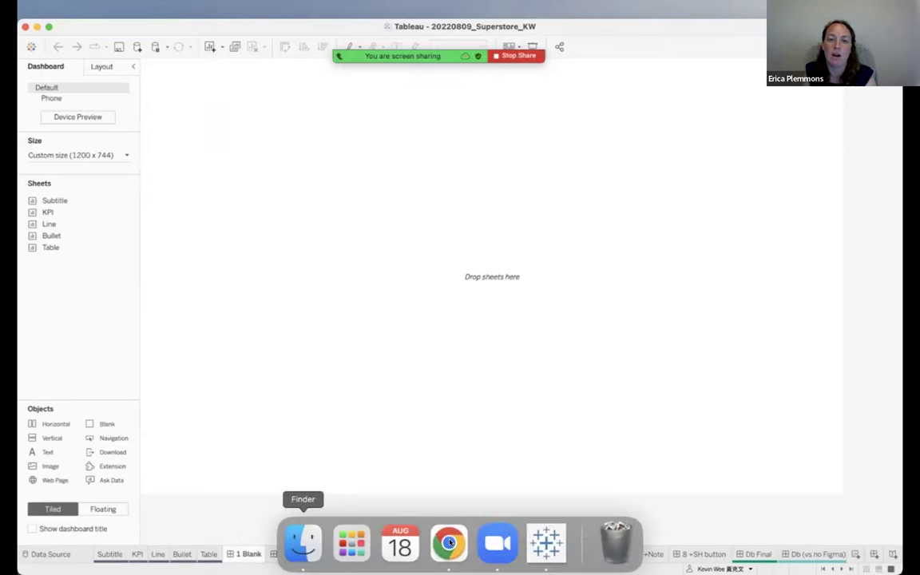
Switch to Figma in Chrome and inspect the fill color and opacity of White card 2 in the Background Image frame.
left_click(449, 543)
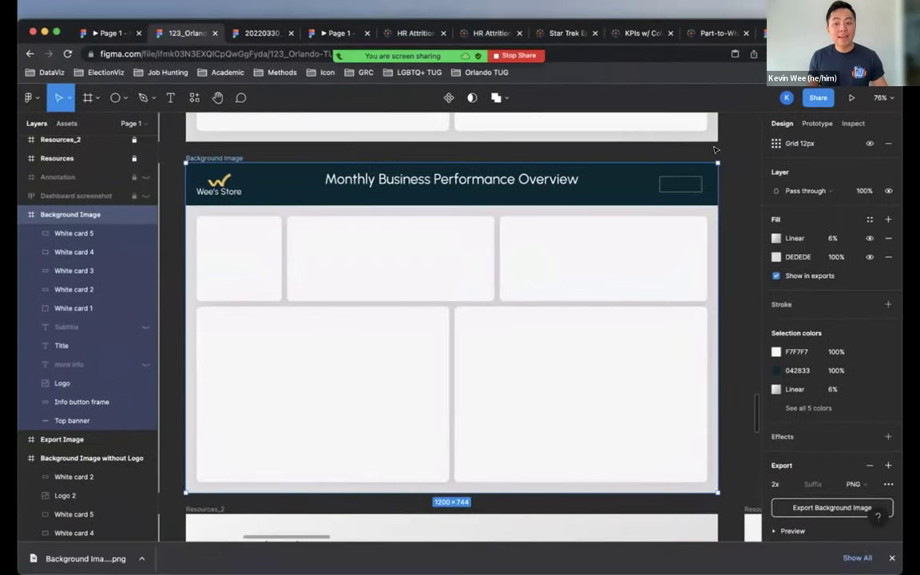
left_click(648, 137)
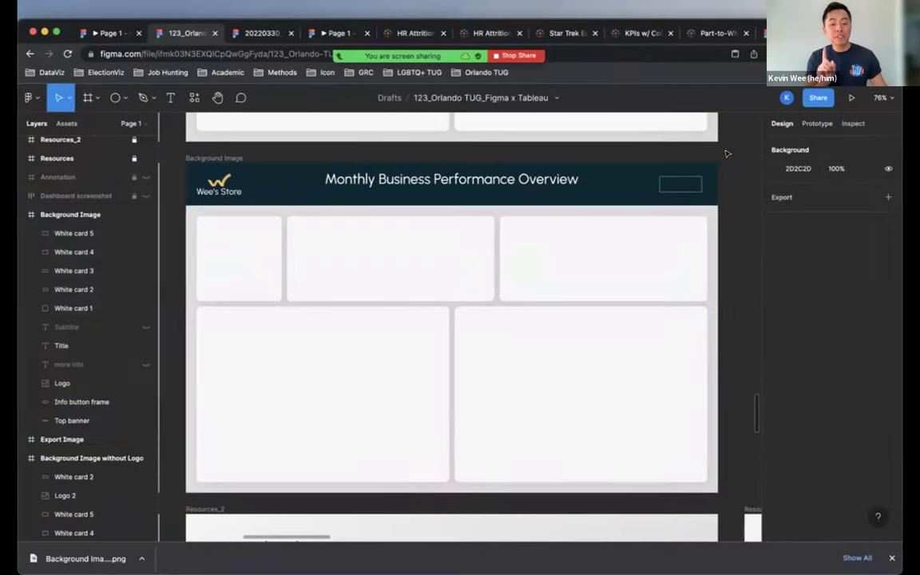
left_click(376, 276)
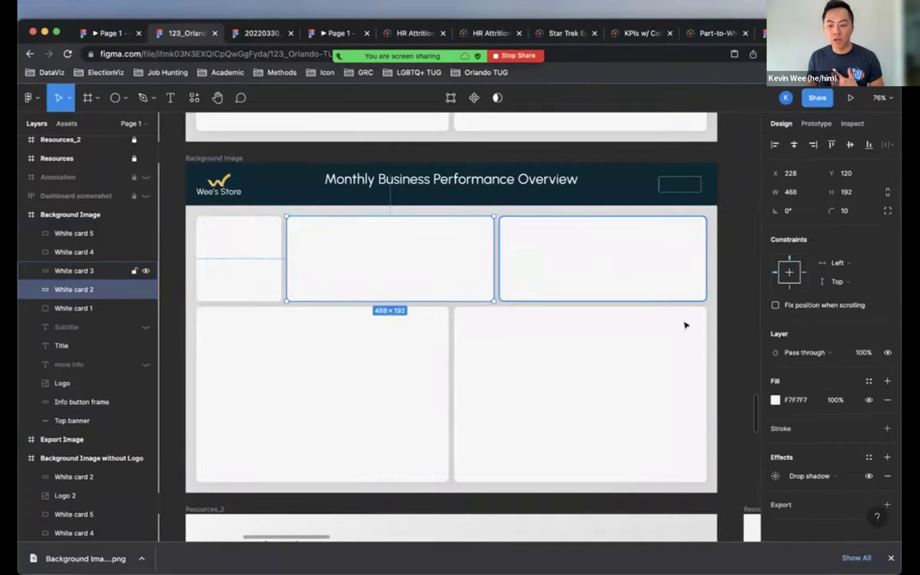
left_click(795, 399)
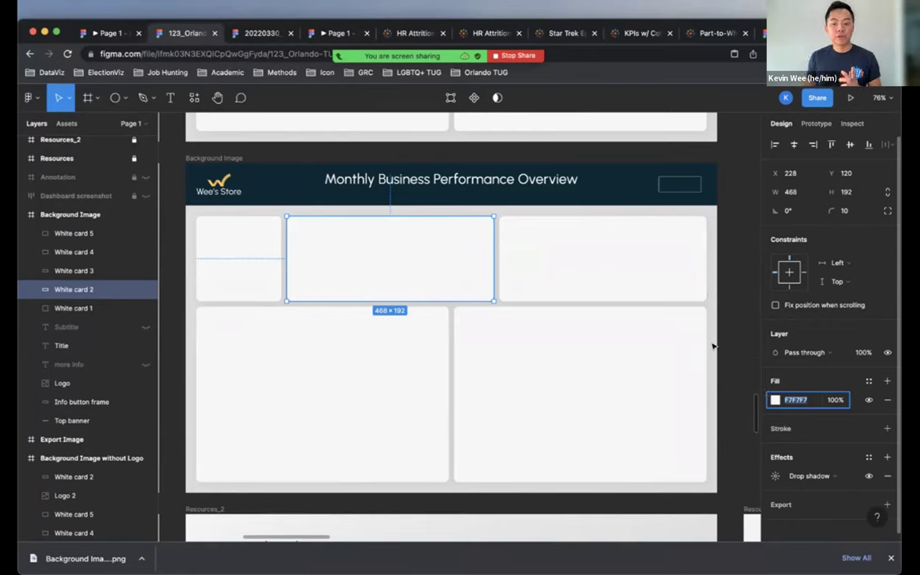
left_click(724, 320)
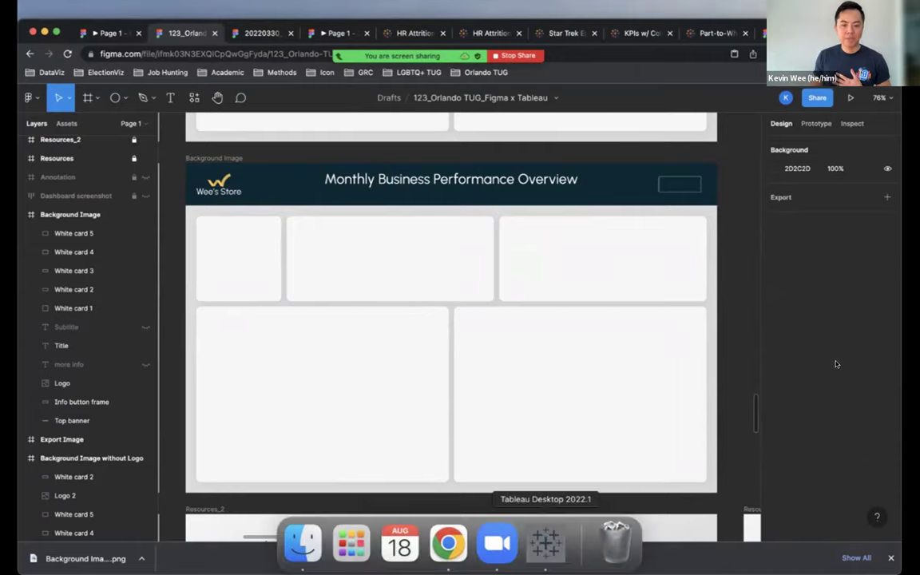
Switch to Tableau and set the 1 Blank dashboard's fixed custom size to 1308 px wide by 800 px high.
left_click(545, 543)
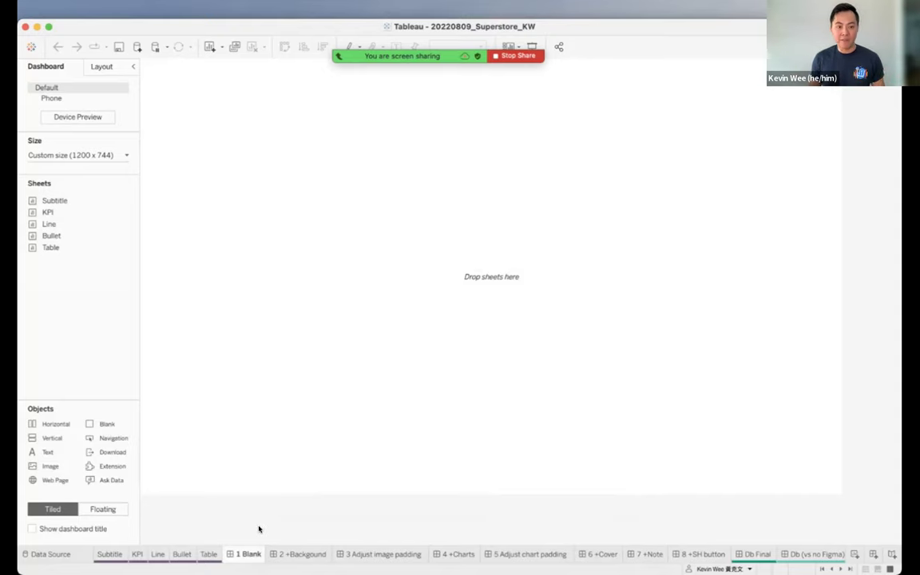
left_click(68, 154)
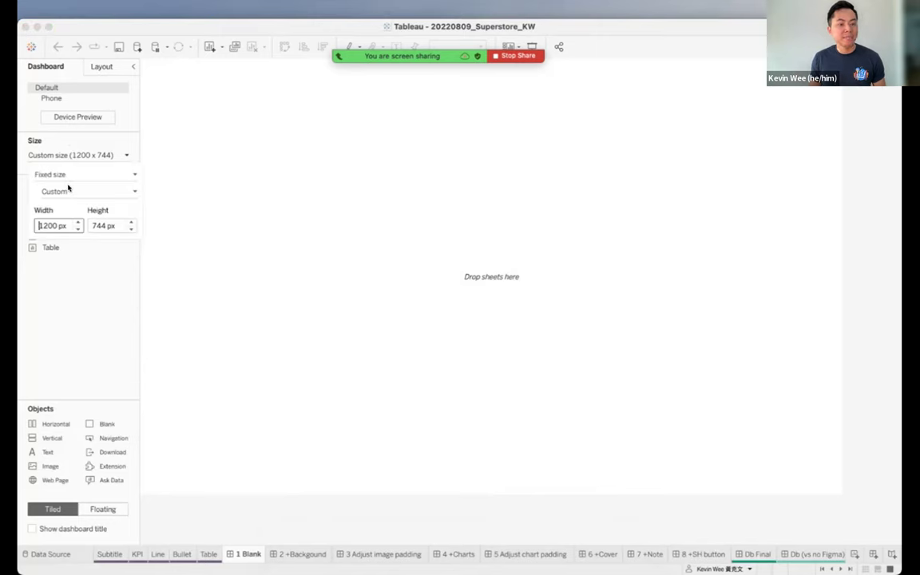
triple_click(32, 222)
left_click(33, 221)
key("shift+Right")
key("shift+Right")
key("shift+Right")
key("shift+Right")
type("1308")
key("Tab")
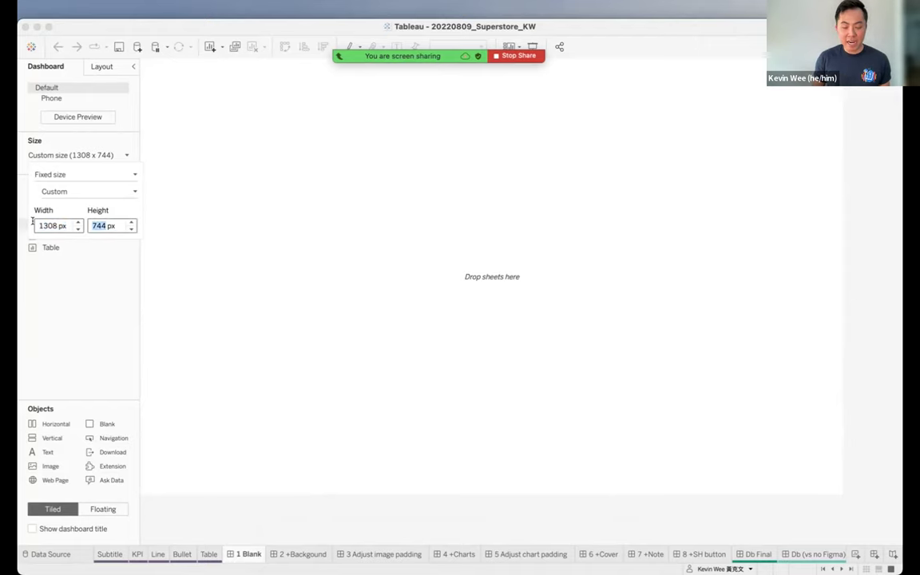
type("800")
key("Tab")
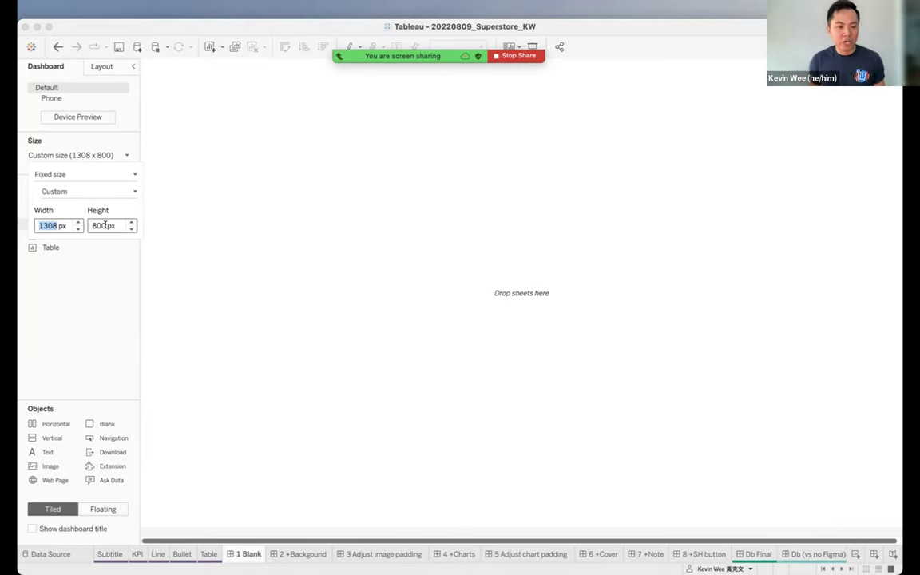
Set the 1 Blank dashboard's custom size to 1200 px wide by 744 px high.
type("1200")
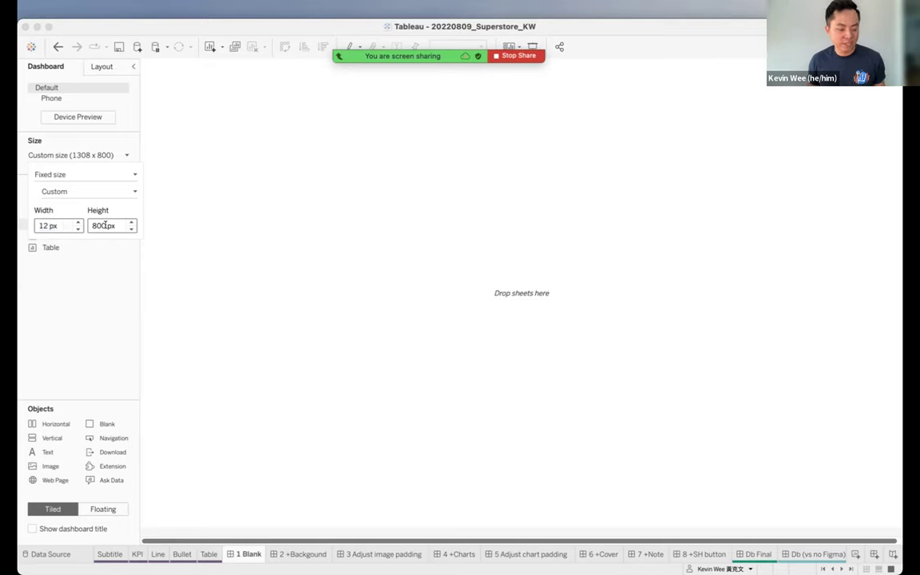
key("Tab")
type("744")
key("Tab")
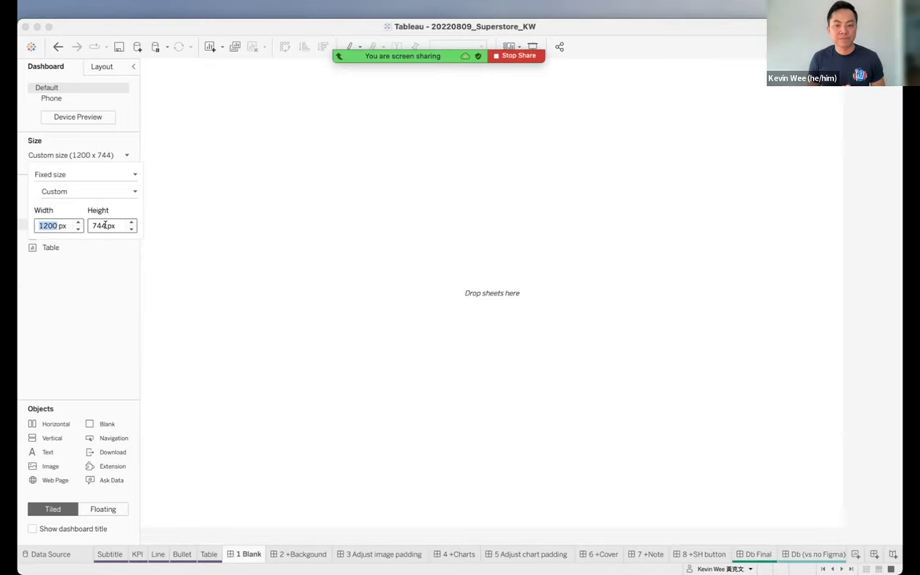
left_click(110, 323)
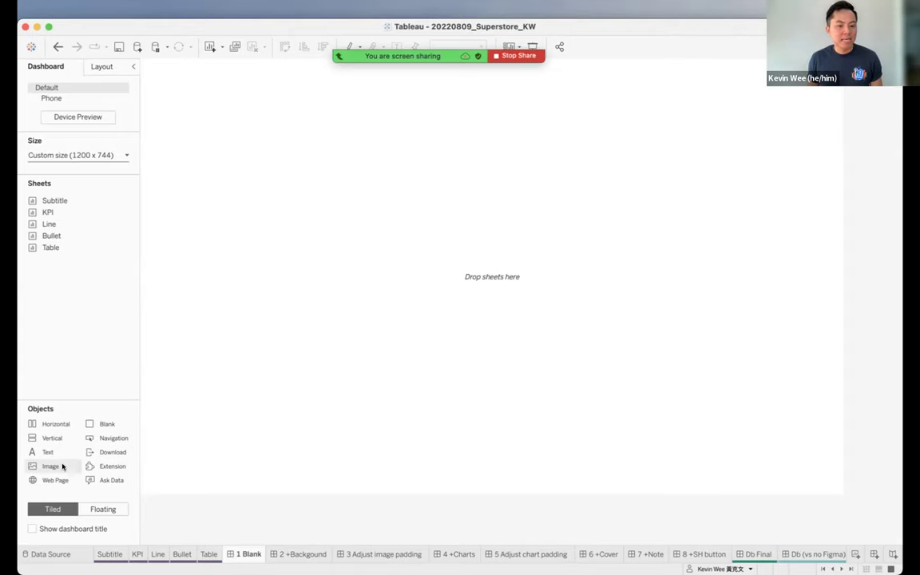
Insert Background Image.png from the Desktop as a tiled image object on the 1 Blank dashboard, with Fit Image enabled.
left_click_drag(62, 466, 222, 266)
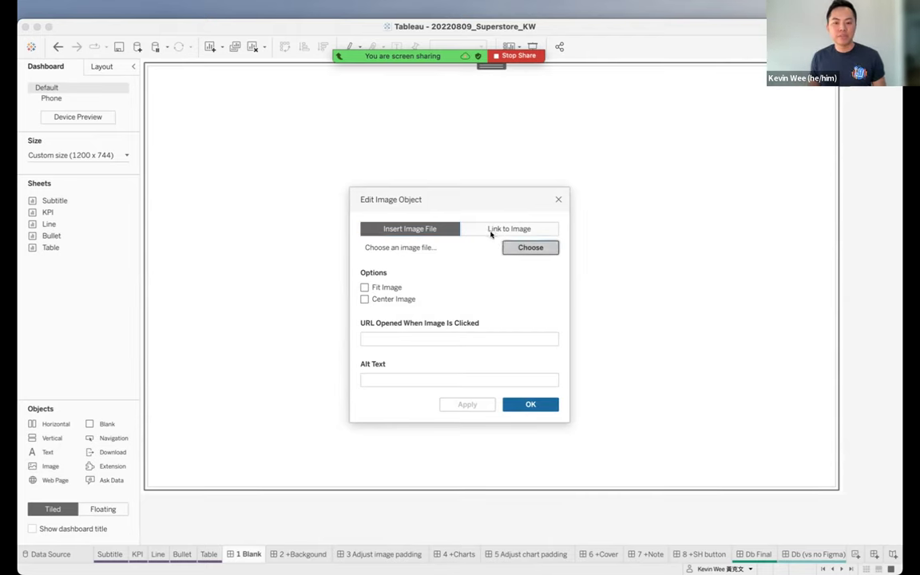
left_click(531, 247)
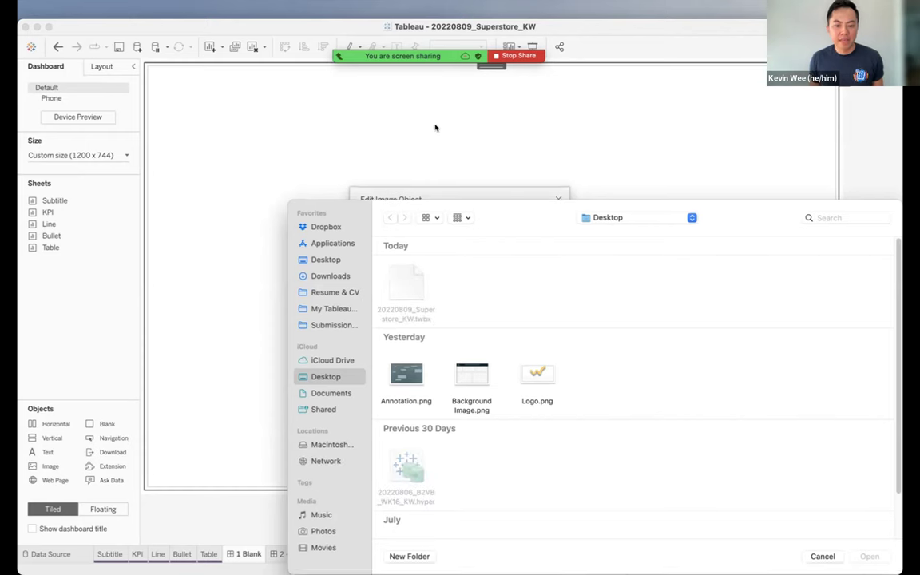
left_click(388, 279)
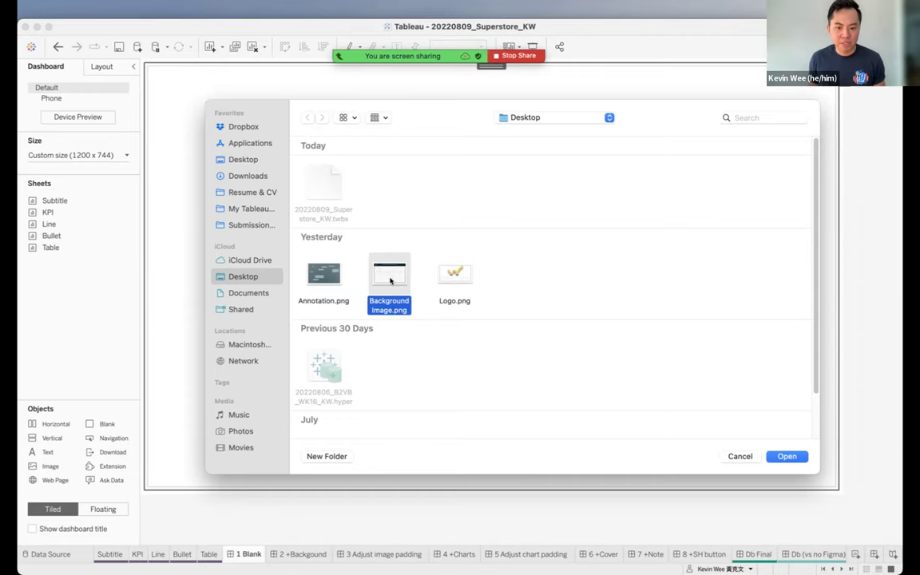
double_click(388, 279)
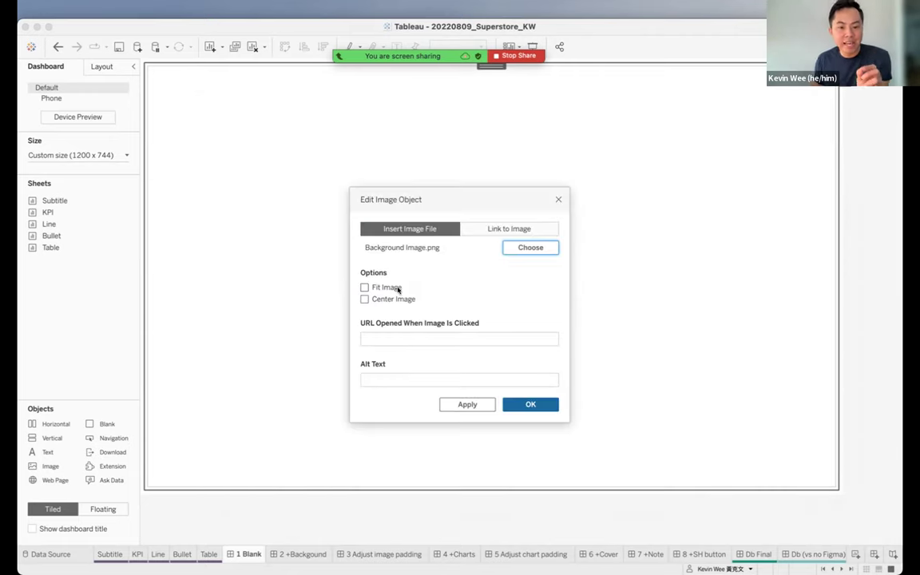
left_click(398, 289)
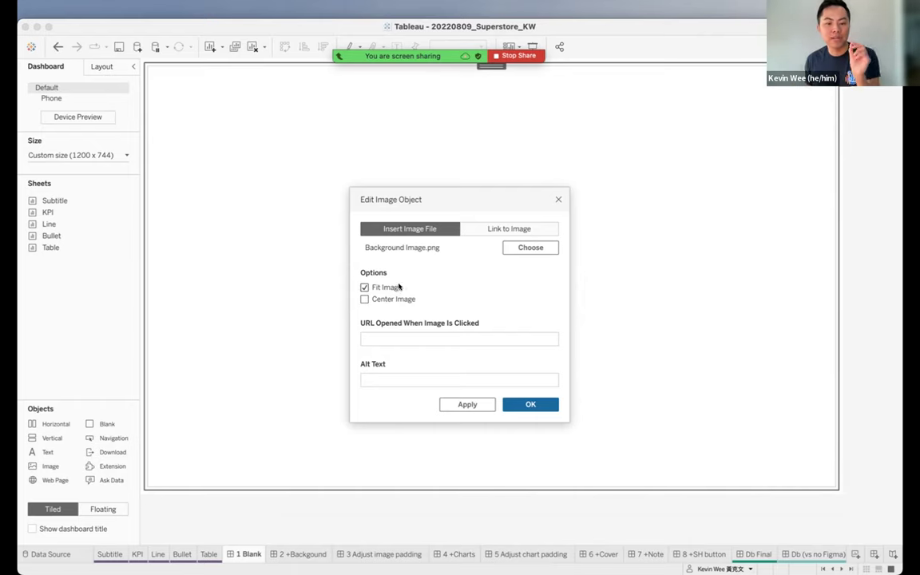
left_click(539, 411)
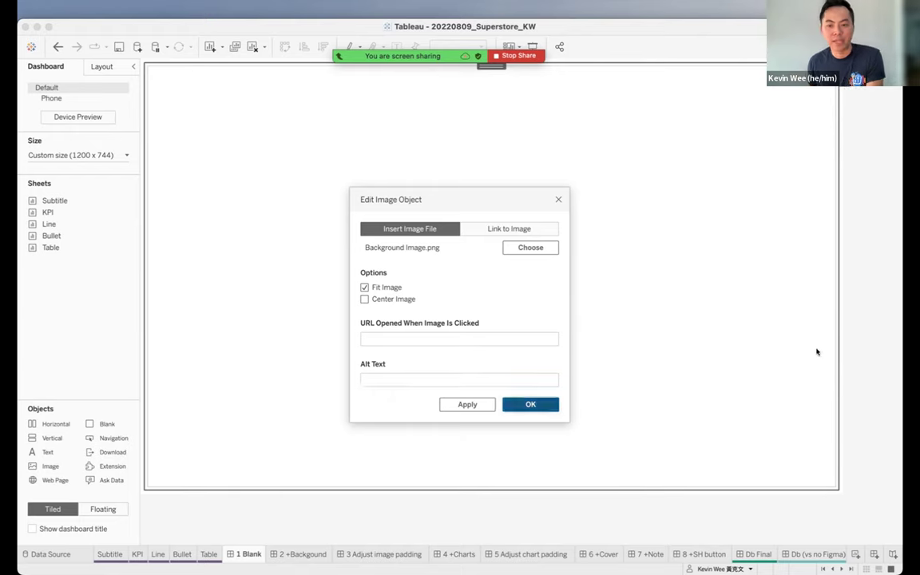
left_click(848, 310)
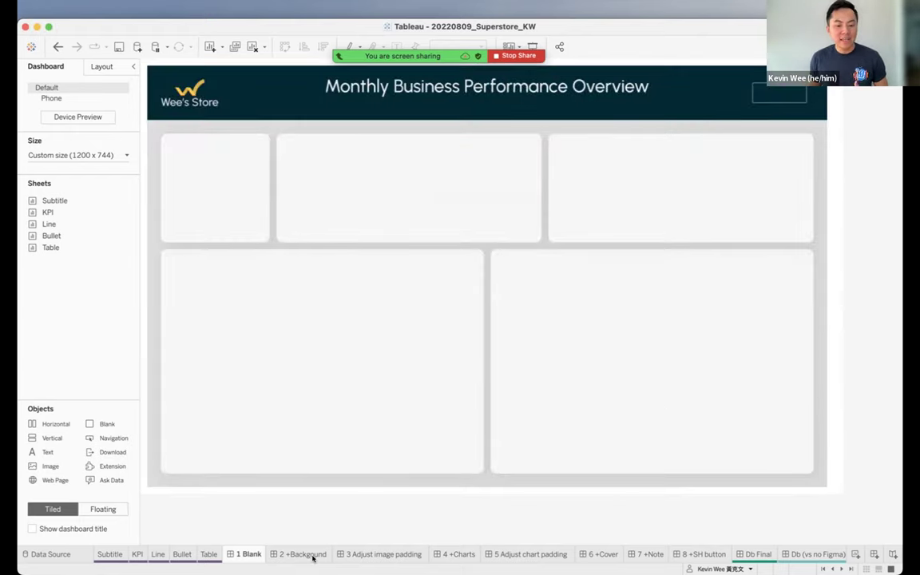
Open the 2 +Backgound dashboard and set the background image's outer padding to 0 on all sides.
left_click(307, 554)
left_click(243, 554)
left_click(843, 343)
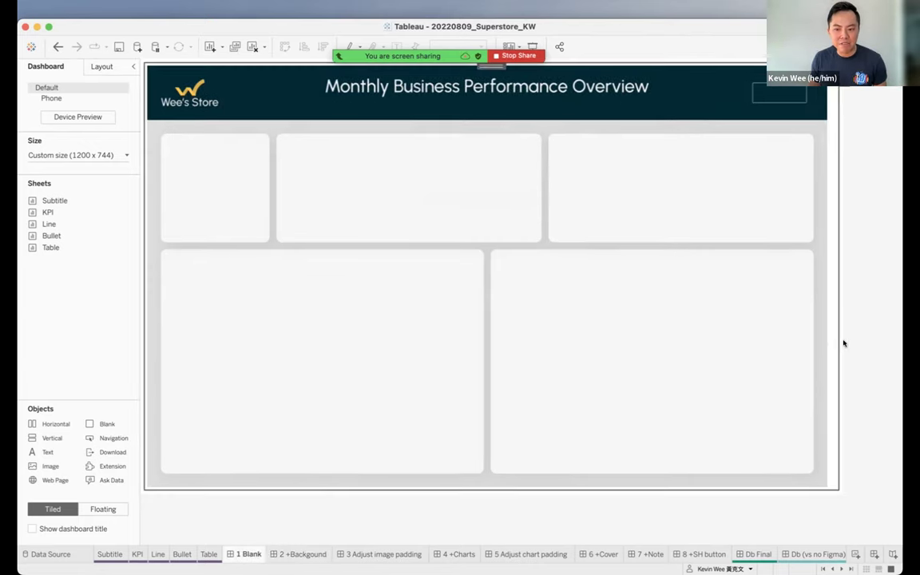
left_click(308, 555)
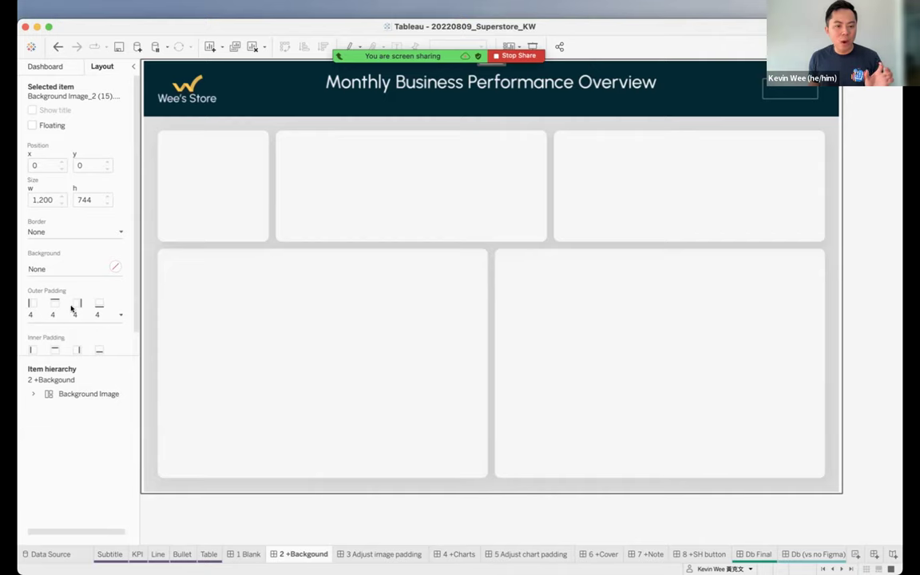
left_click(75, 313)
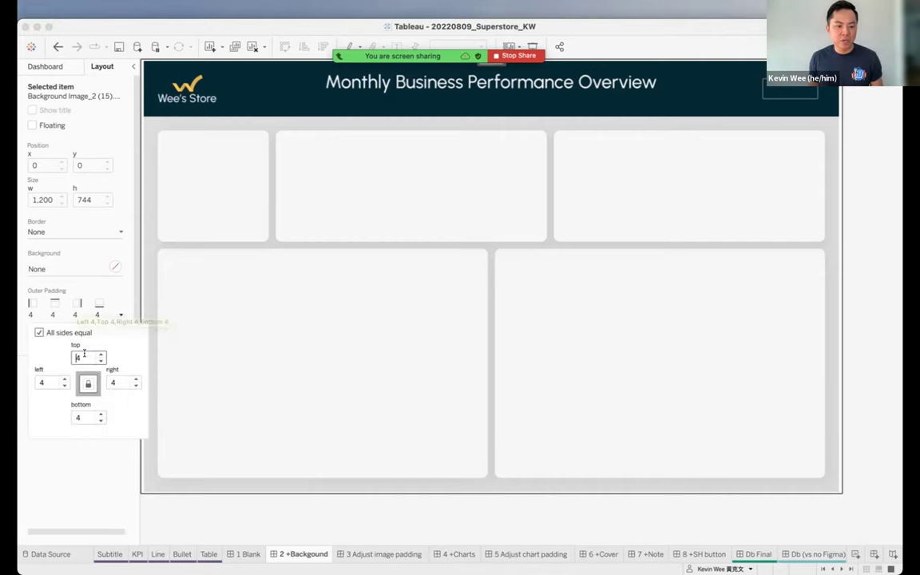
type("0")
key("Return")
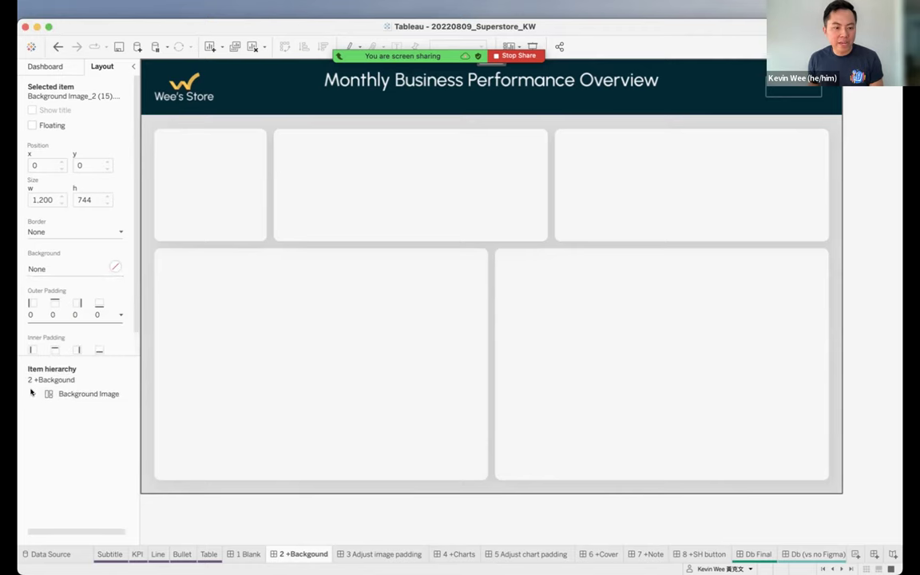
Expand the Background Image container in the item hierarchy and inspect the layout of the image inside it.
double_click(70, 395)
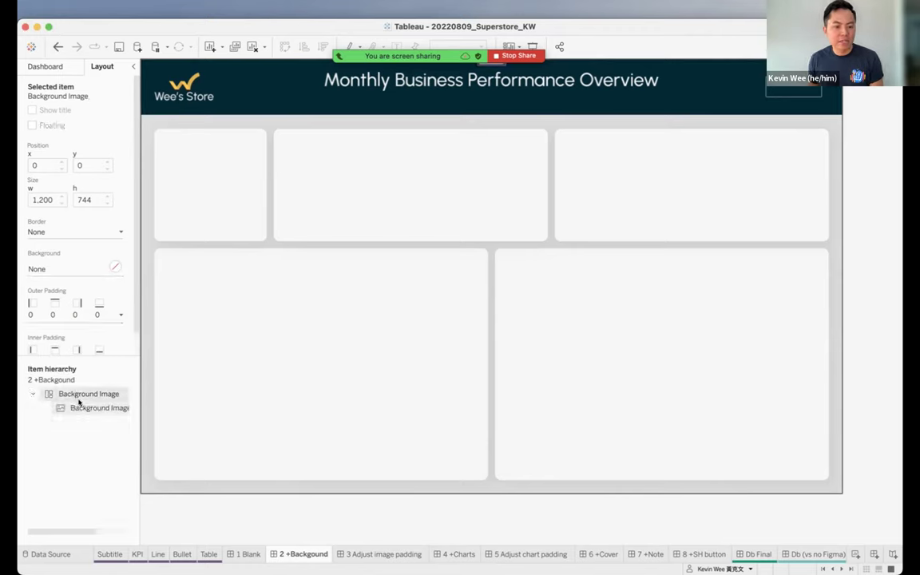
left_click(91, 407)
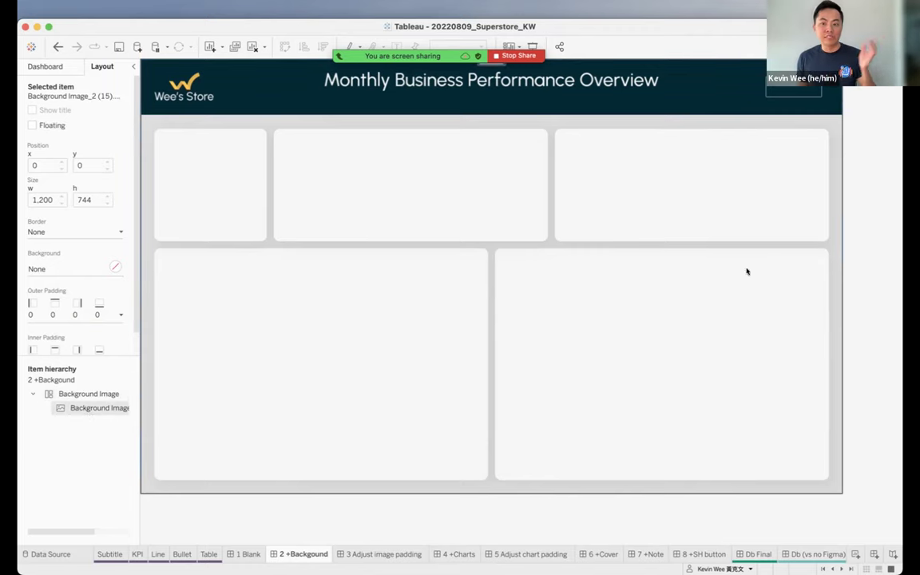
left_click(866, 236)
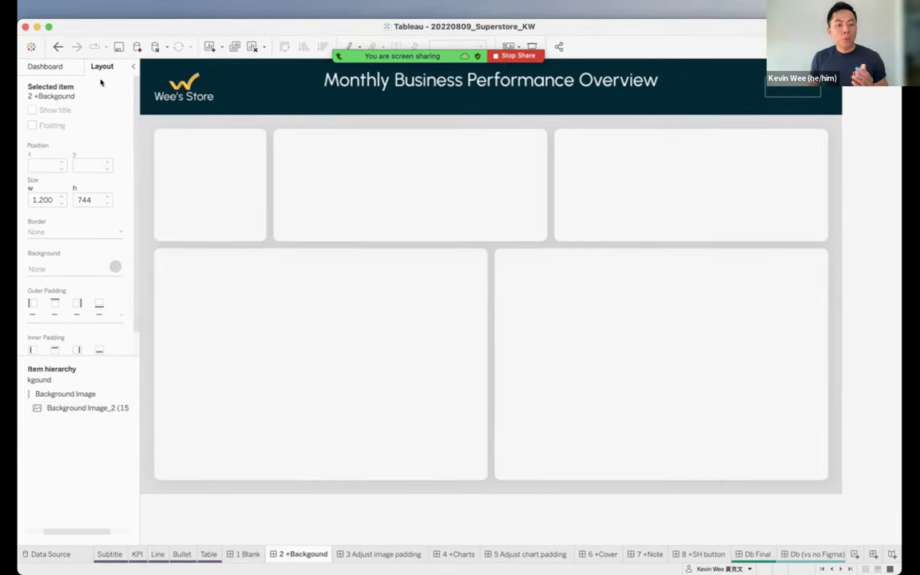
Set new objects to floating on the 3 Adjust image padding dashboard and show its grid.
left_click(48, 69)
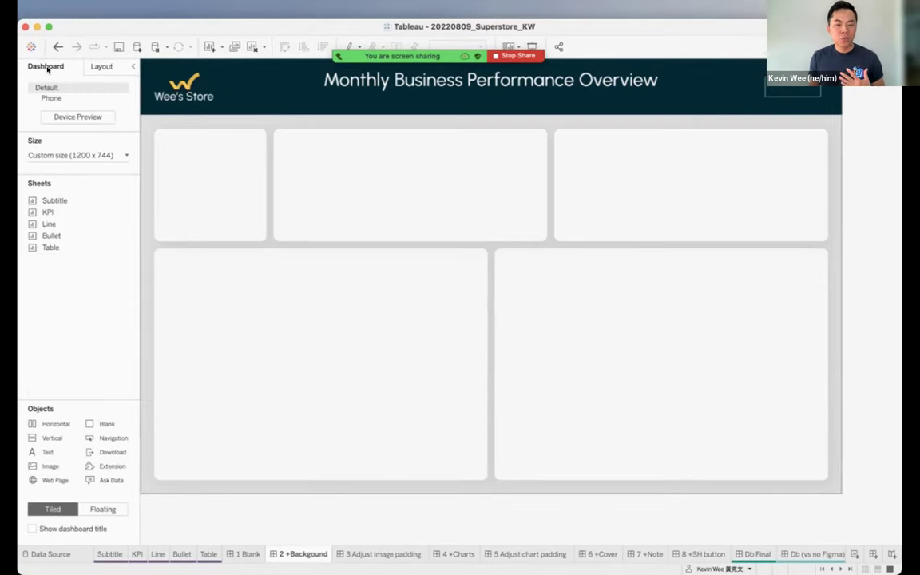
left_click(368, 553)
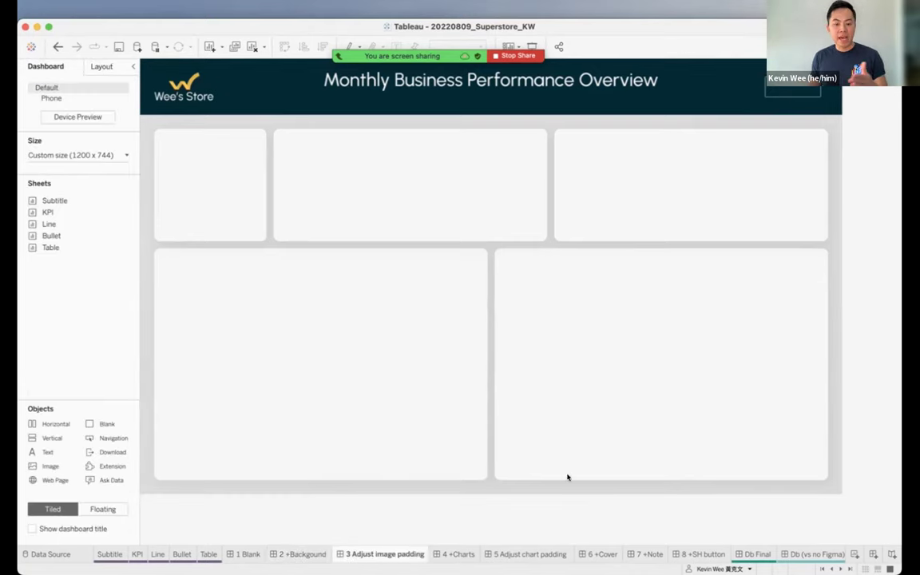
mouse_move(96, 213)
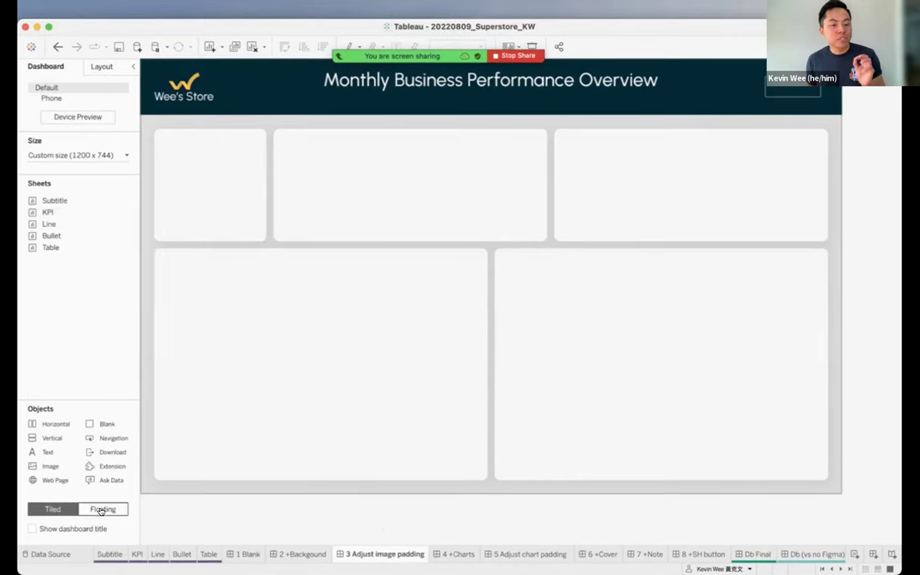
left_click(99, 507)
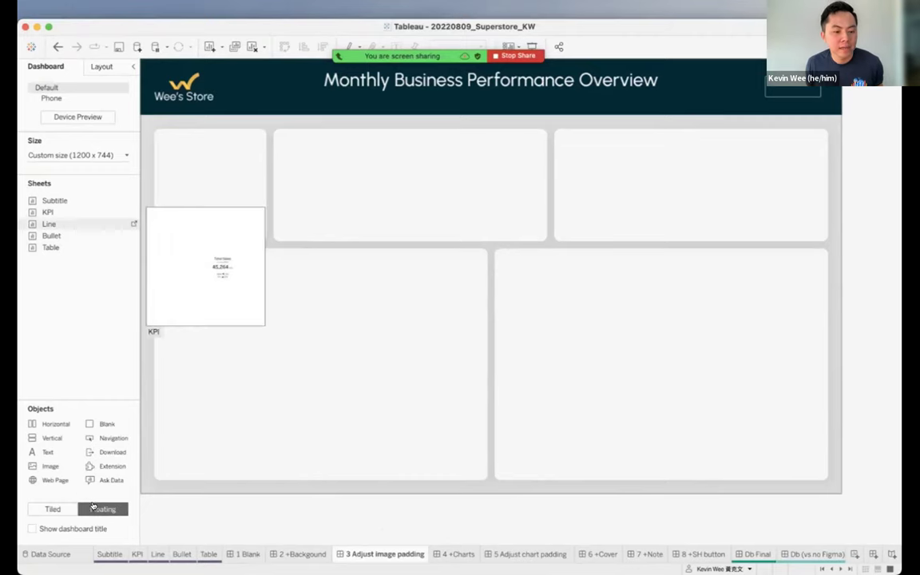
left_click_drag(96, 212, 67, 313)
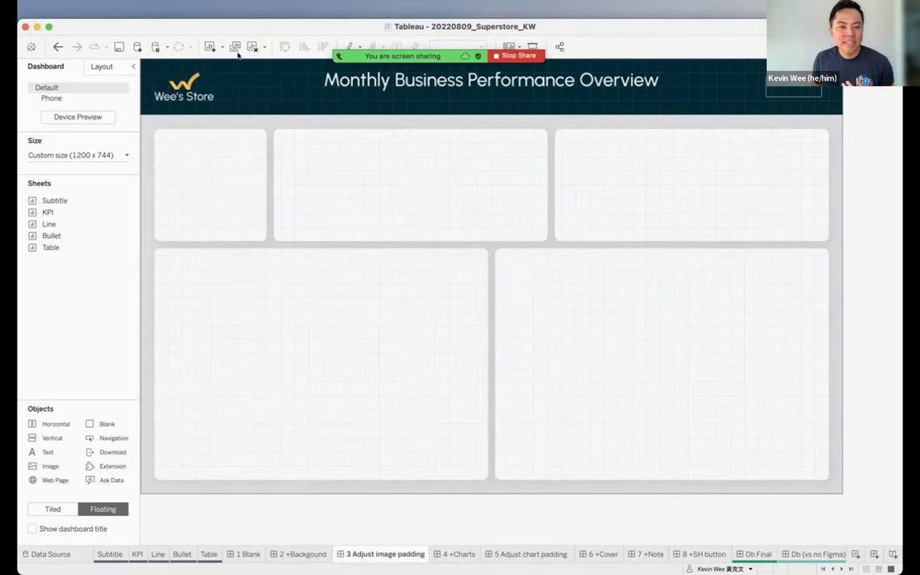
Check the dashboard's grid size in the grid options.
left_click(206, 10)
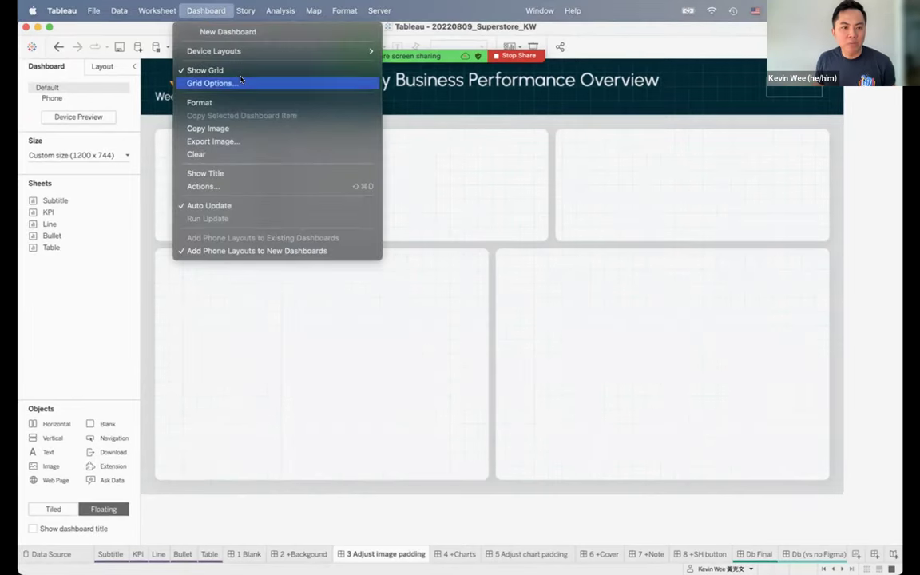
left_click(221, 80)
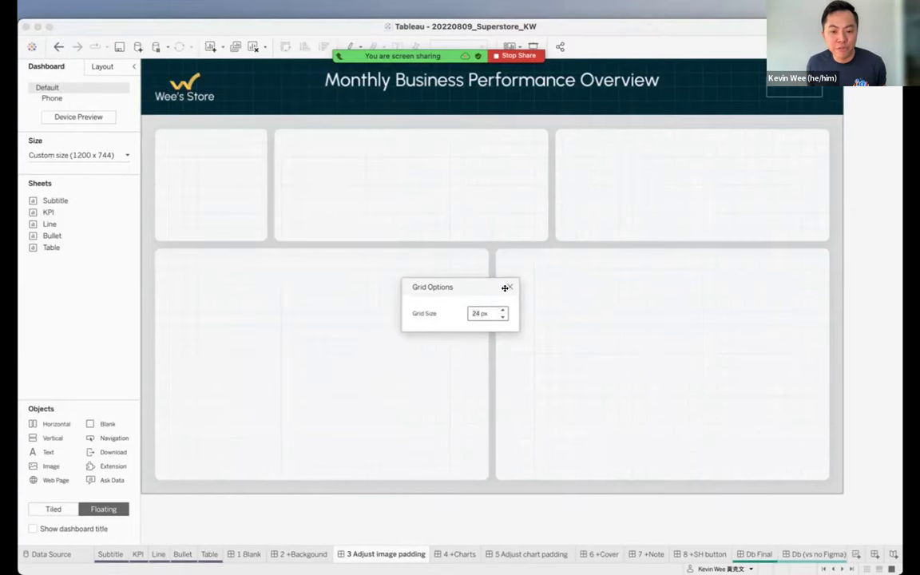
key("Escape")
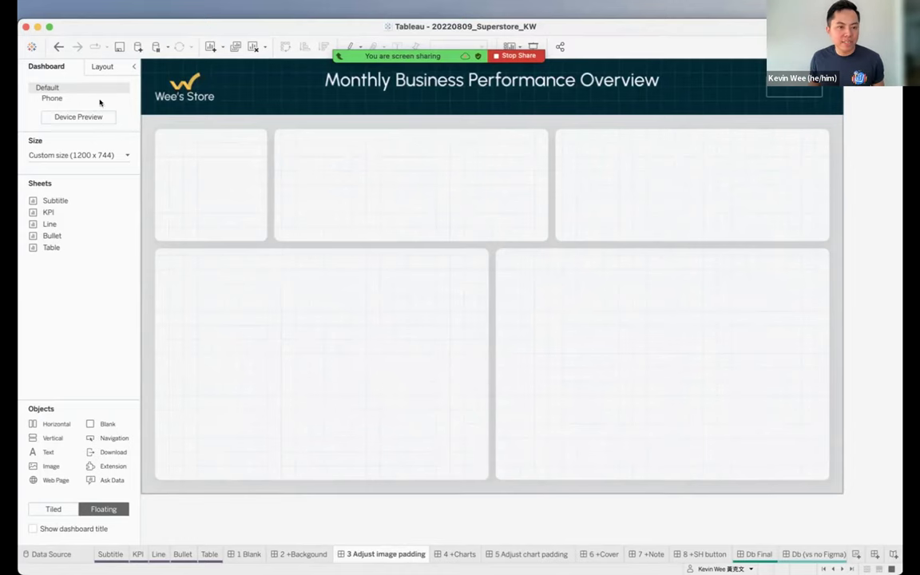
Place the KPI sheet as a floating object and resize it to fit the small card in the upper row.
mouse_move(77, 211)
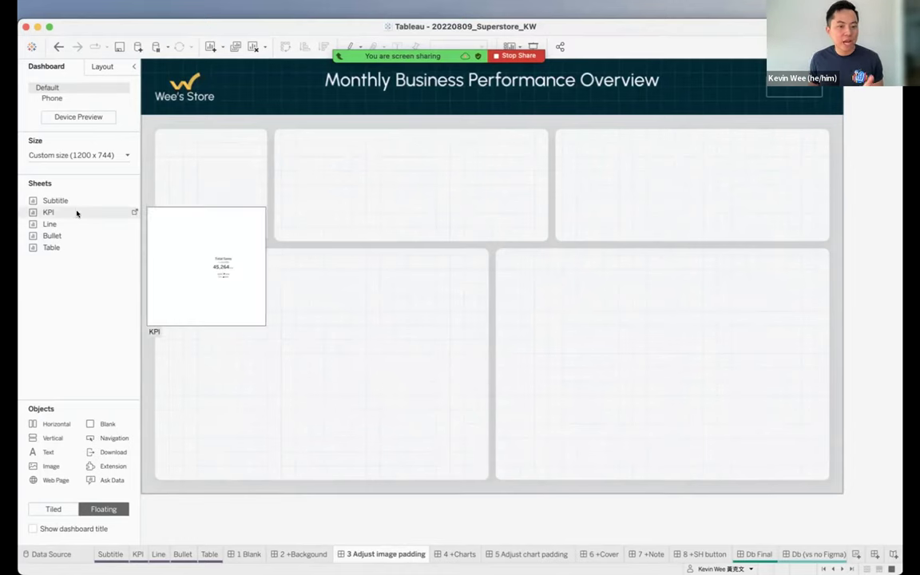
left_click_drag(76, 212, 154, 132)
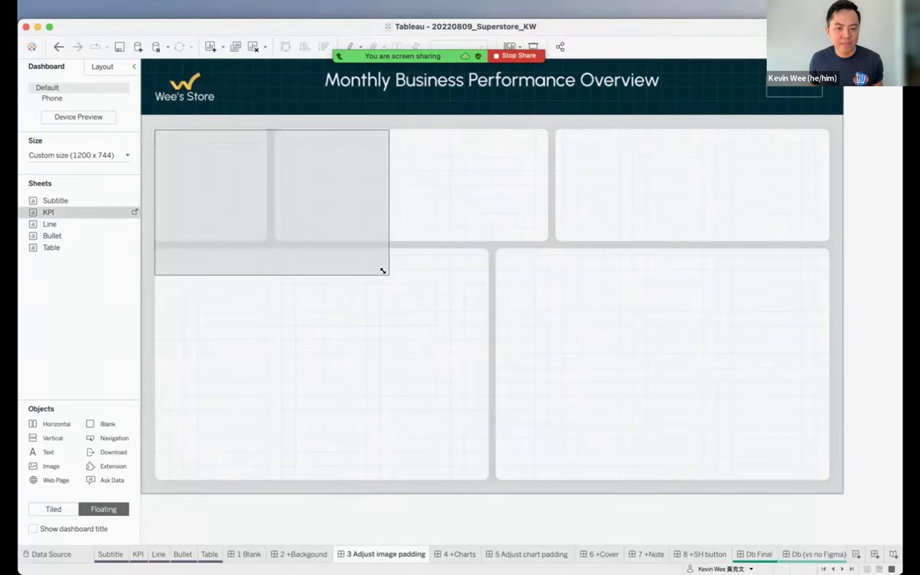
left_click_drag(274, 234, 266, 242)
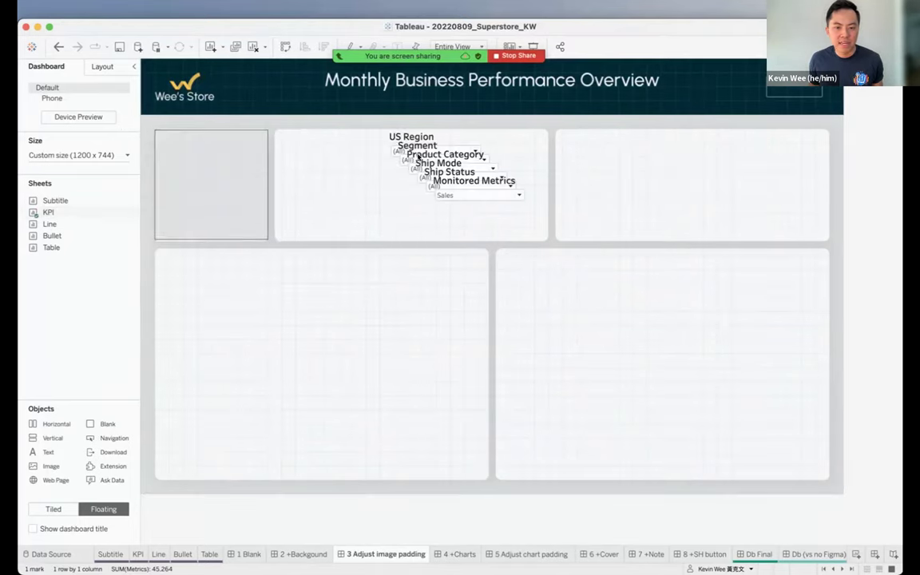
Move the floating Segment, Monitored Metrics, Ship Status, Ship Mode, Product Category and US Region controls onto the upper row's last card.
left_click_drag(417, 145, 709, 204)
left_click_drag(481, 168, 579, 199)
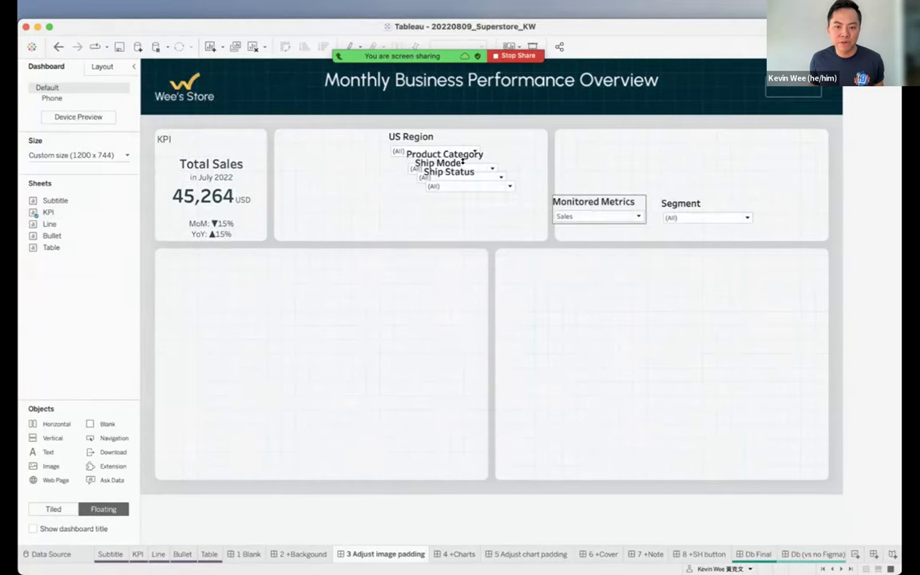
left_click_drag(448, 171, 710, 175)
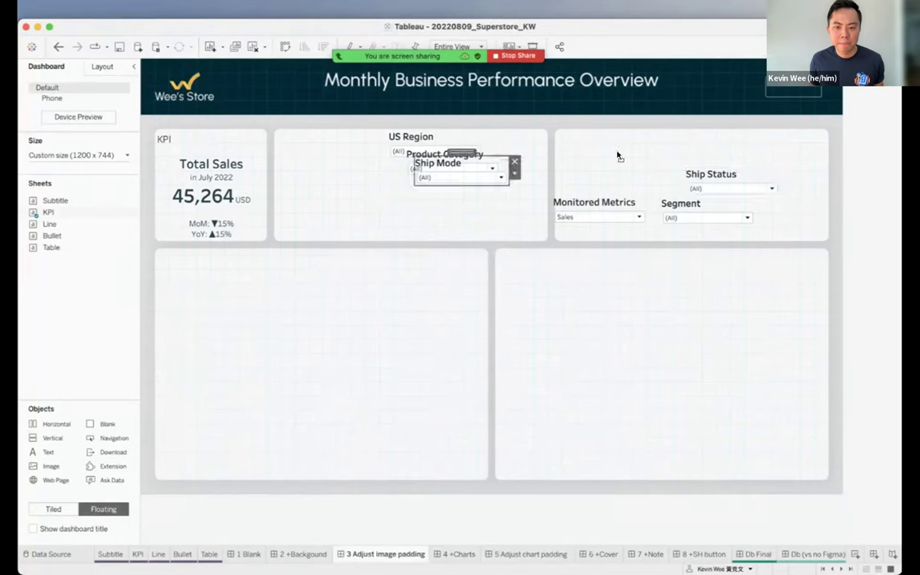
left_click_drag(442, 151, 596, 153)
left_click(444, 153)
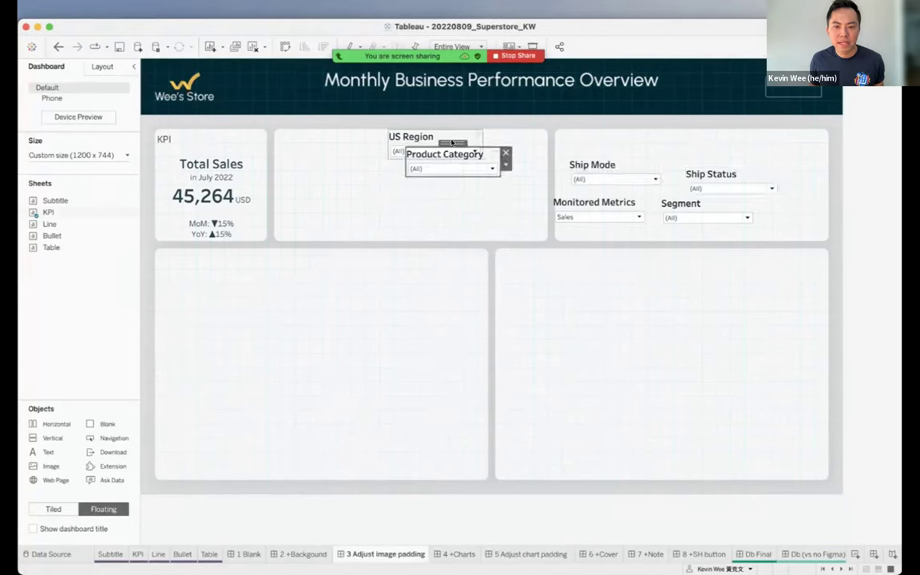
left_click_drag(444, 153, 764, 147)
left_click_drag(435, 130, 622, 134)
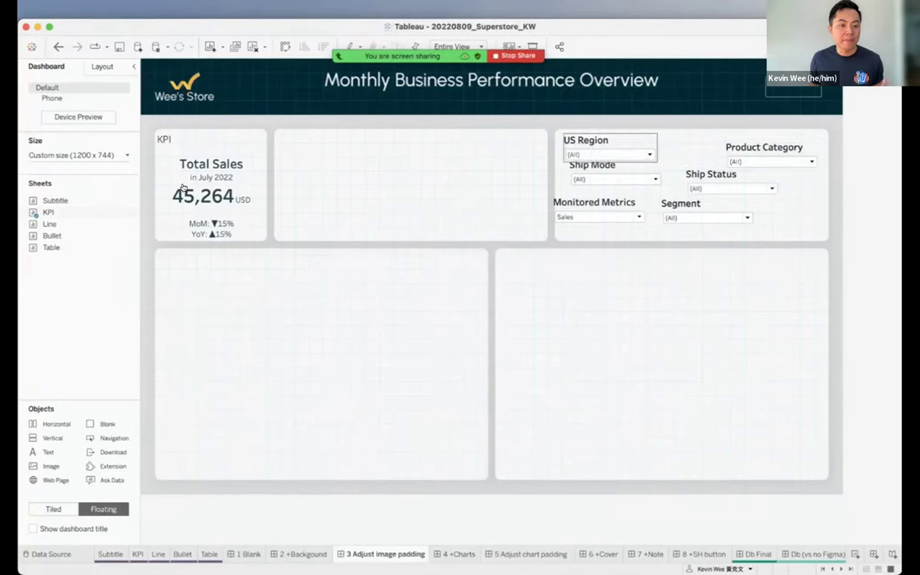
Hide the KPI sheet's title and place the floating Line sheet, resized to fit the middle card of the upper row.
right_click(166, 140)
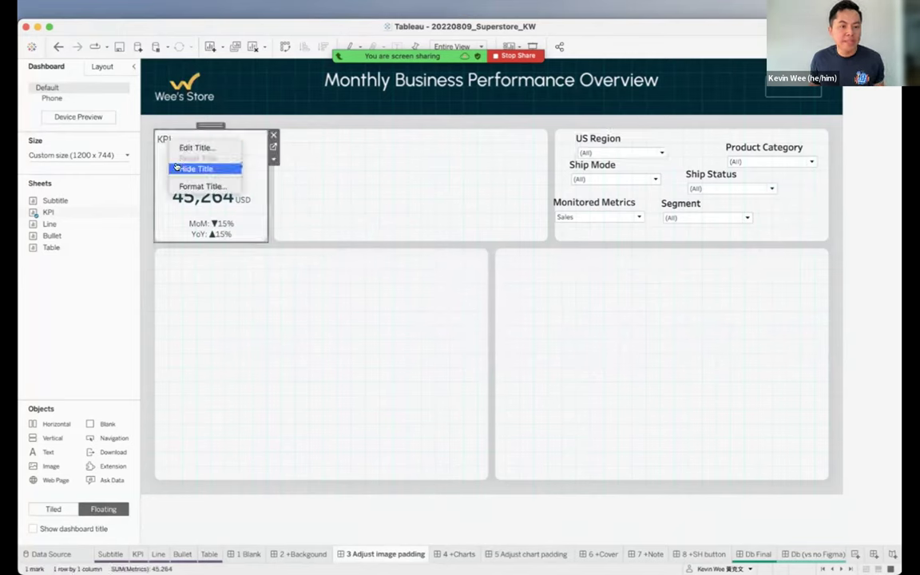
left_click(176, 166)
left_click_drag(282, 143, 274, 129)
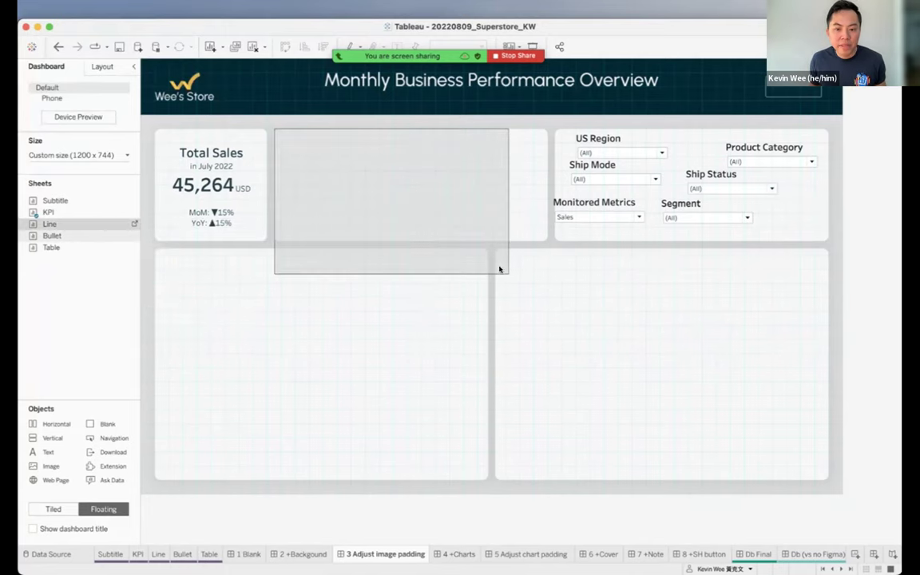
left_click_drag(489, 266, 545, 242)
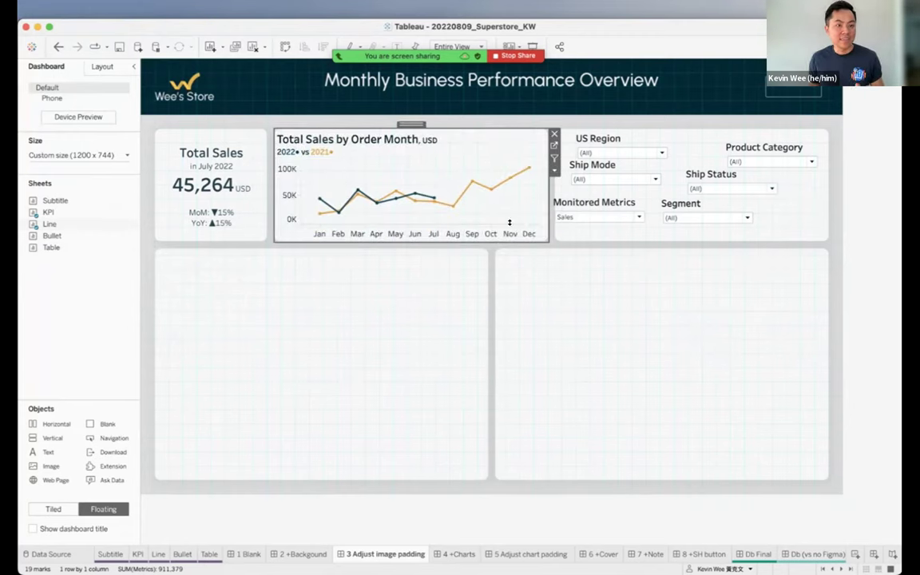
Open the 4 +Charts dashboard and set the KPI sheet's outer padding to 12 on all sides.
left_click(854, 234)
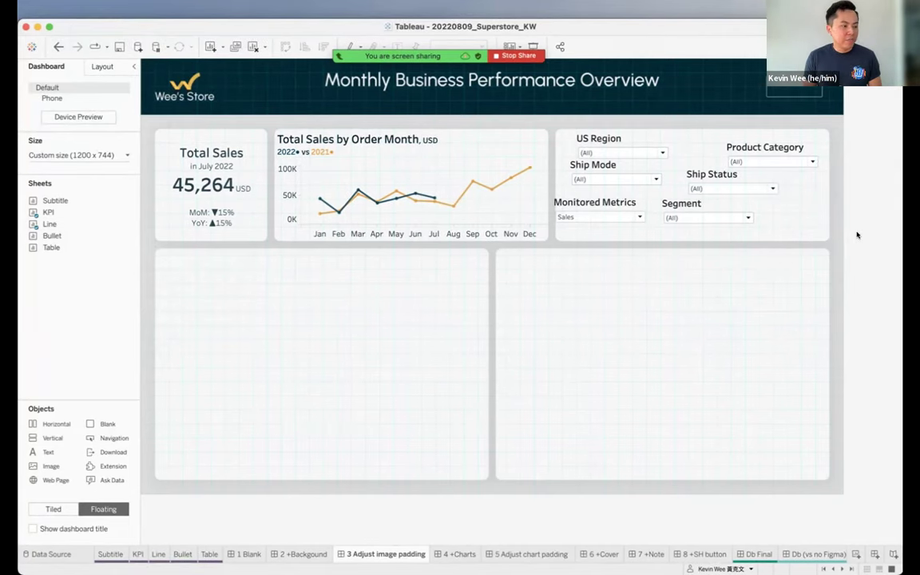
left_click(457, 558)
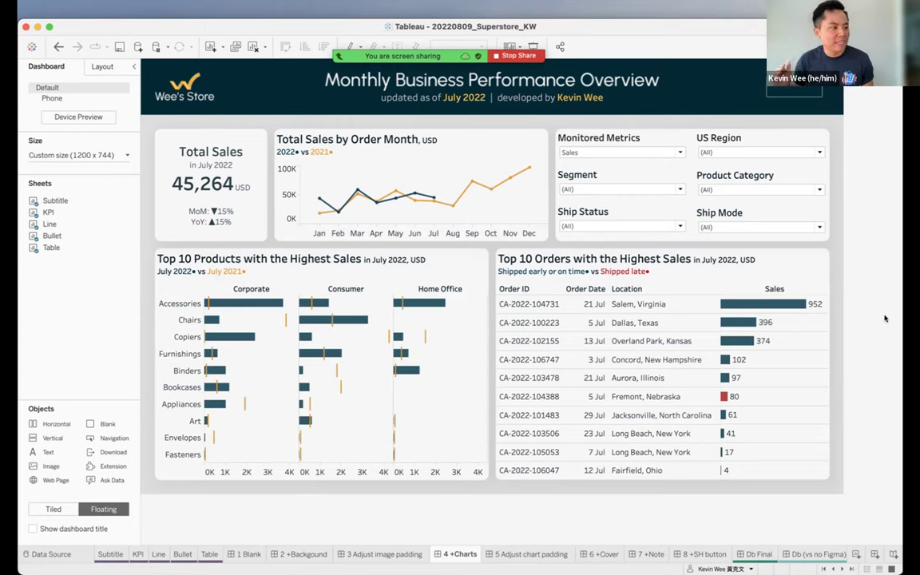
left_click(253, 222)
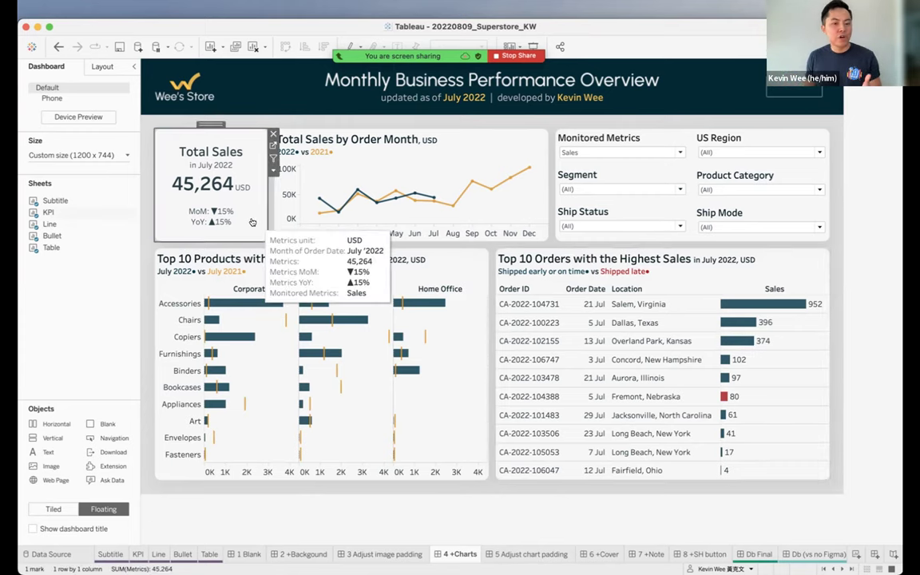
left_click(102, 66)
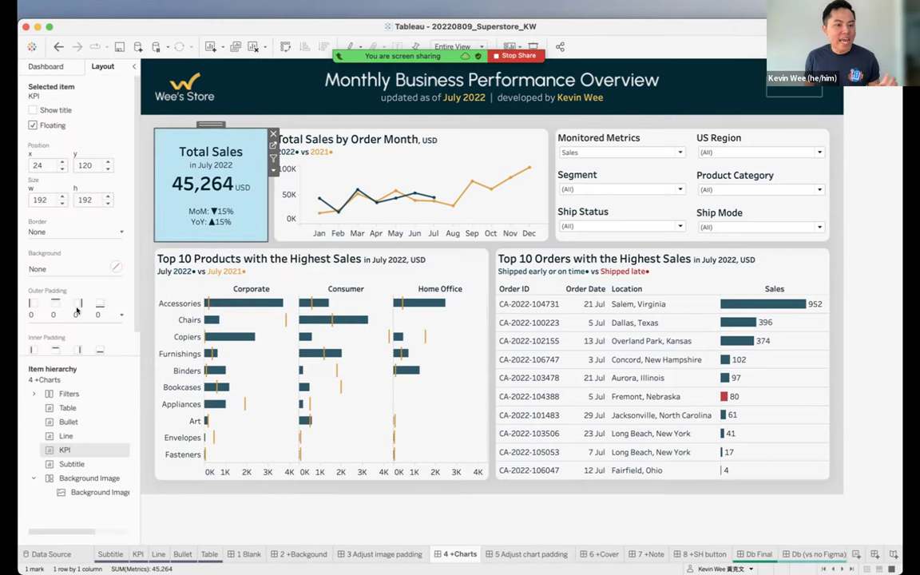
left_click(76, 314)
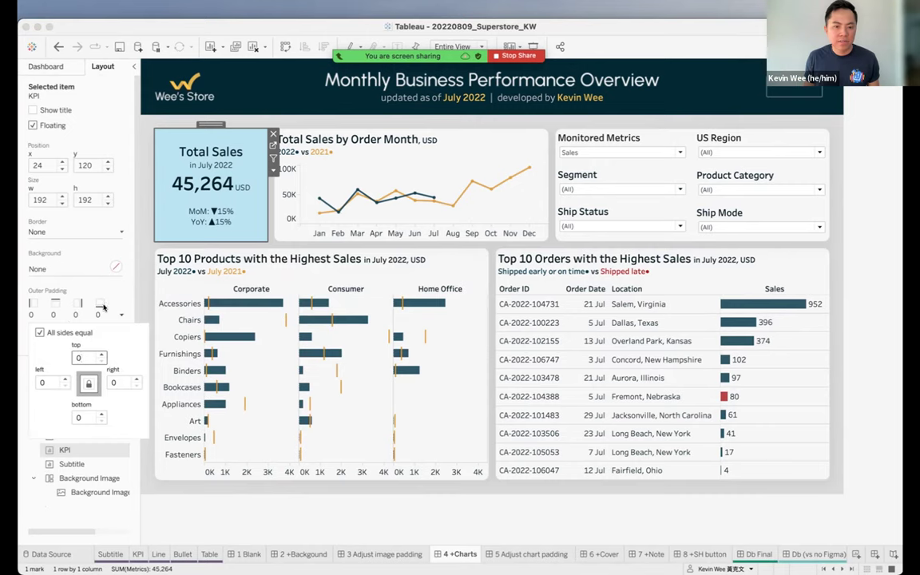
scroll(103, 306, "down", 1)
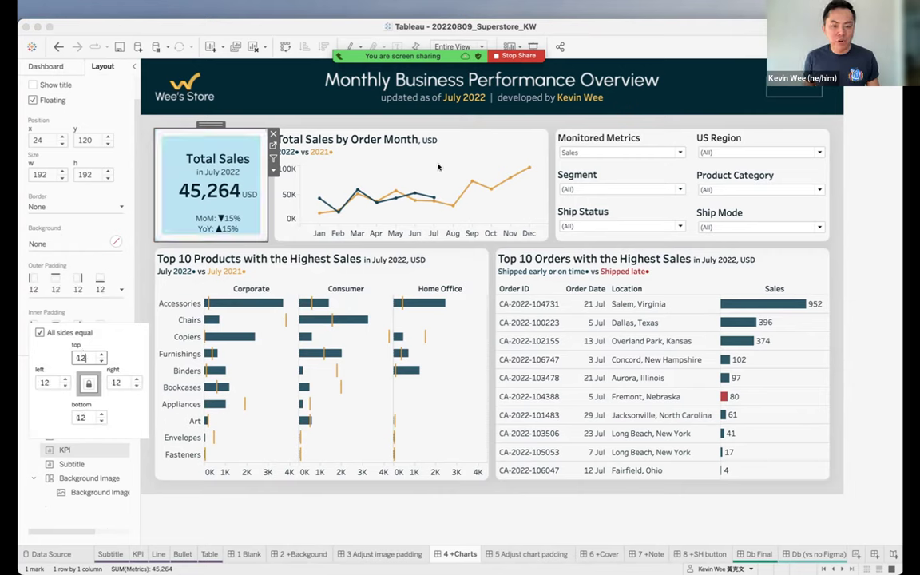
Set the outer padding of the Line, Bullet and Table sheets to 12 on all sides.
left_click(463, 184)
left_click(63, 340)
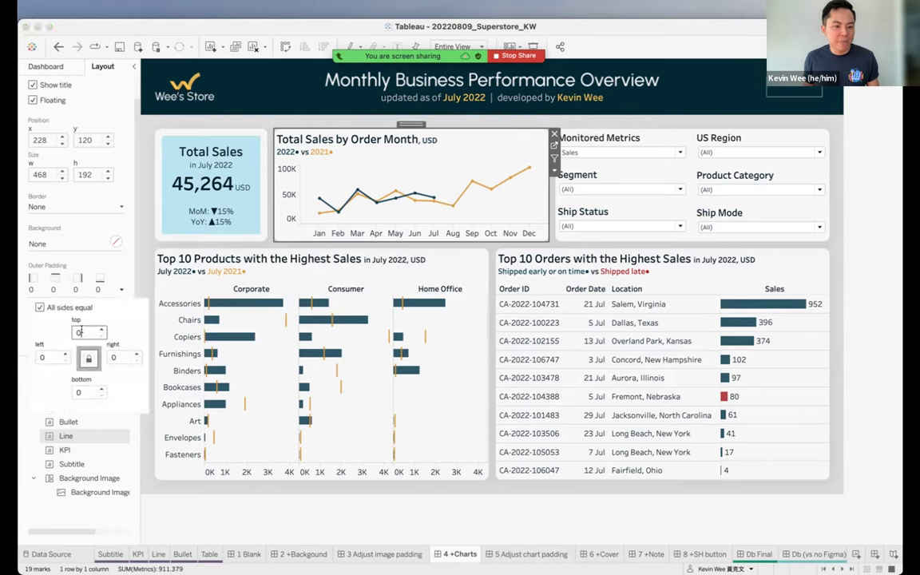
left_click(459, 269)
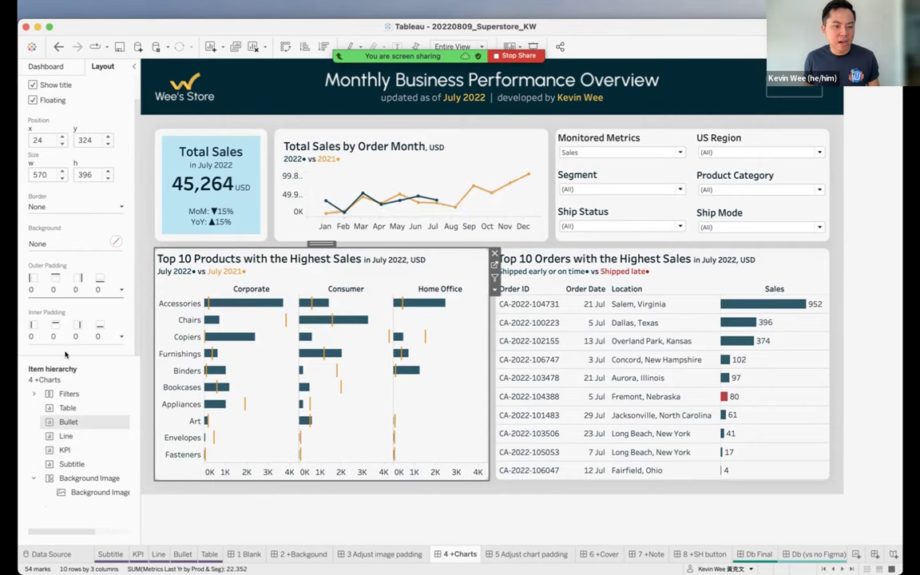
left_click(704, 279)
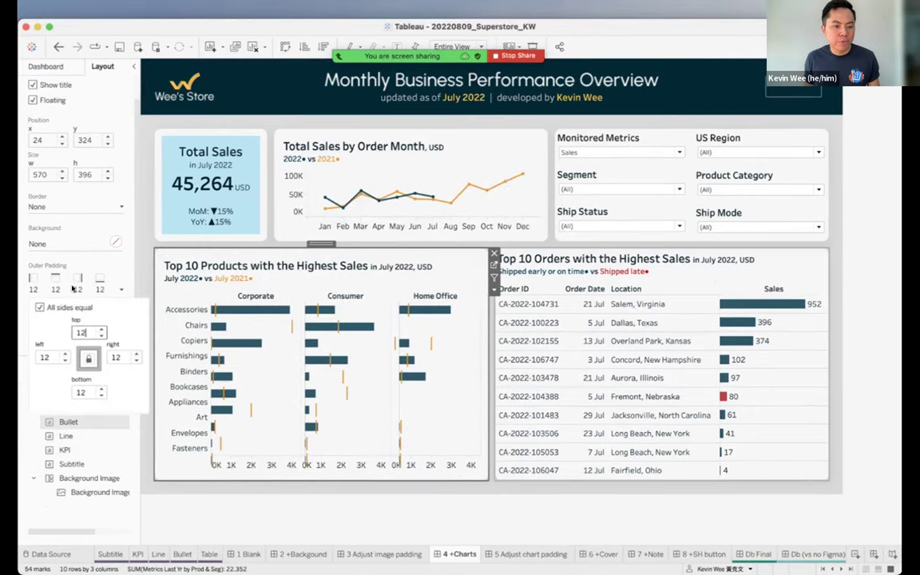
type("12")
key("Return")
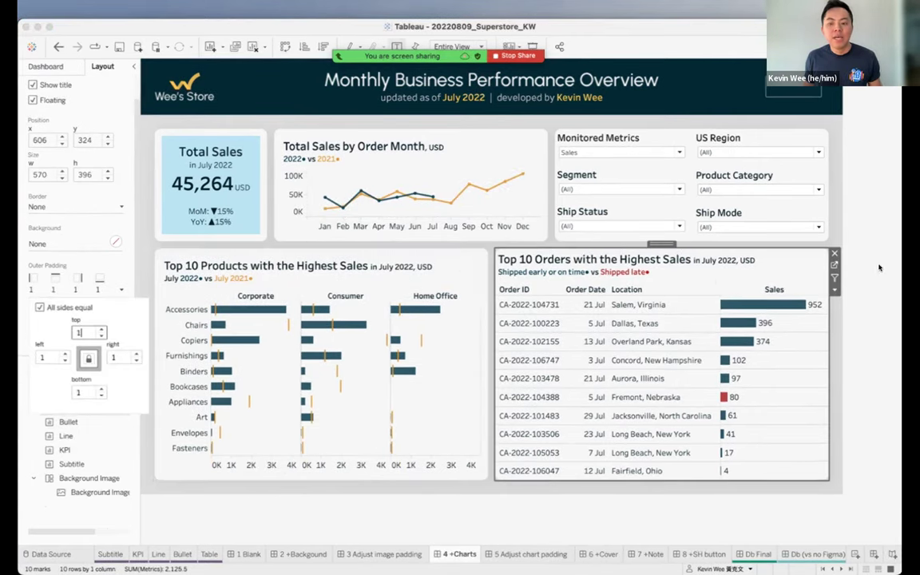
Select the whole Filters container and give it the same outer padding as the charts on all sides.
left_click(751, 159)
left_click(743, 124)
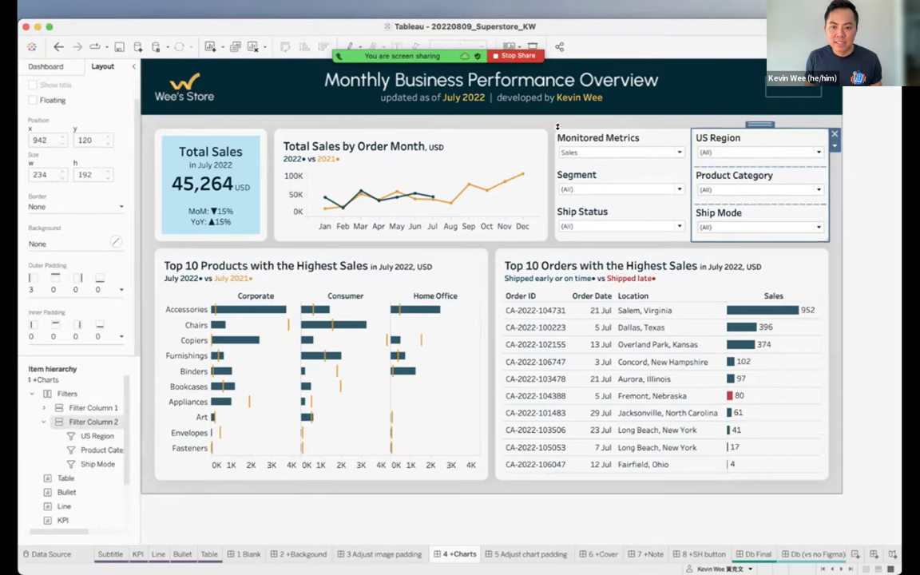
left_click(591, 130)
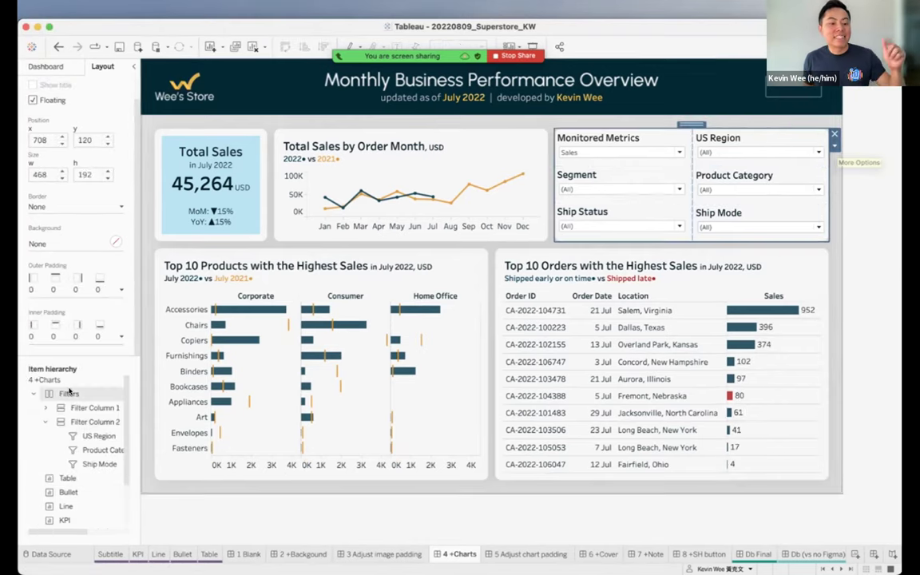
left_click(68, 290)
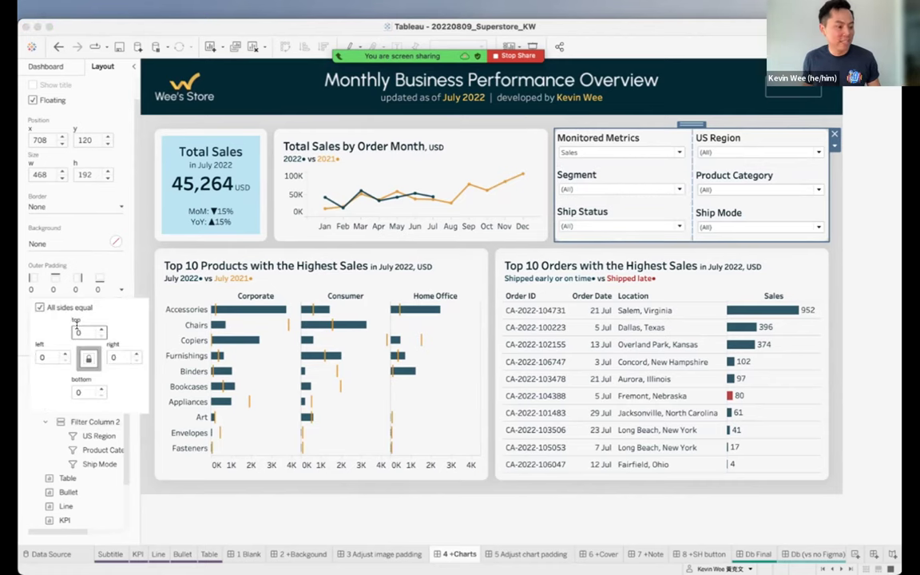
left_click(853, 242)
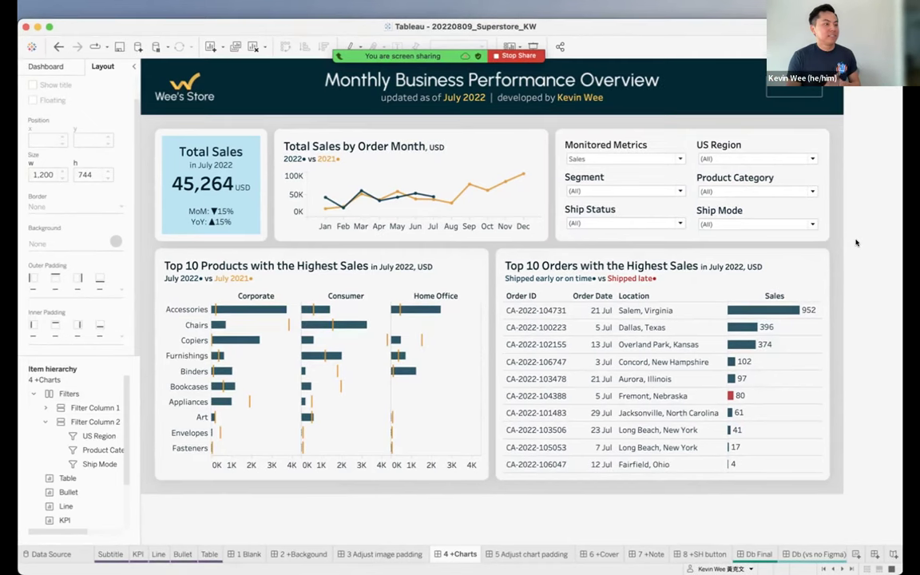
Open the 5 Adjust chart padding dashboard and check the selection highlight of the KPI and Subtitle sheets.
left_click(226, 200)
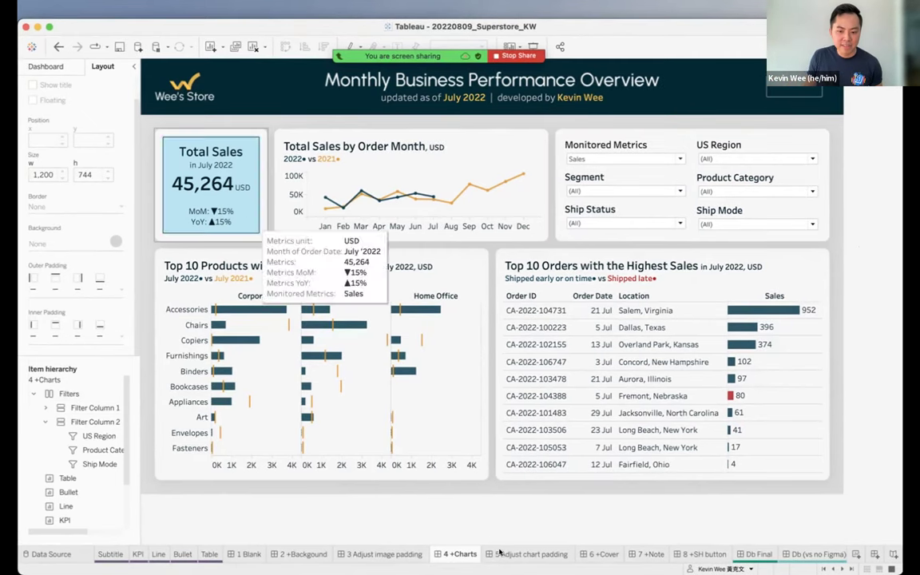
left_click(521, 554)
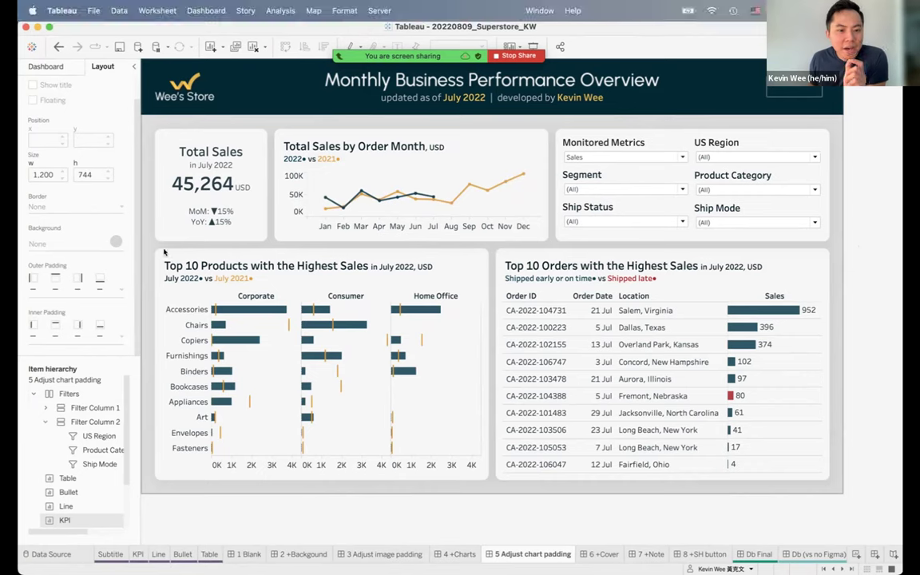
left_click(198, 206)
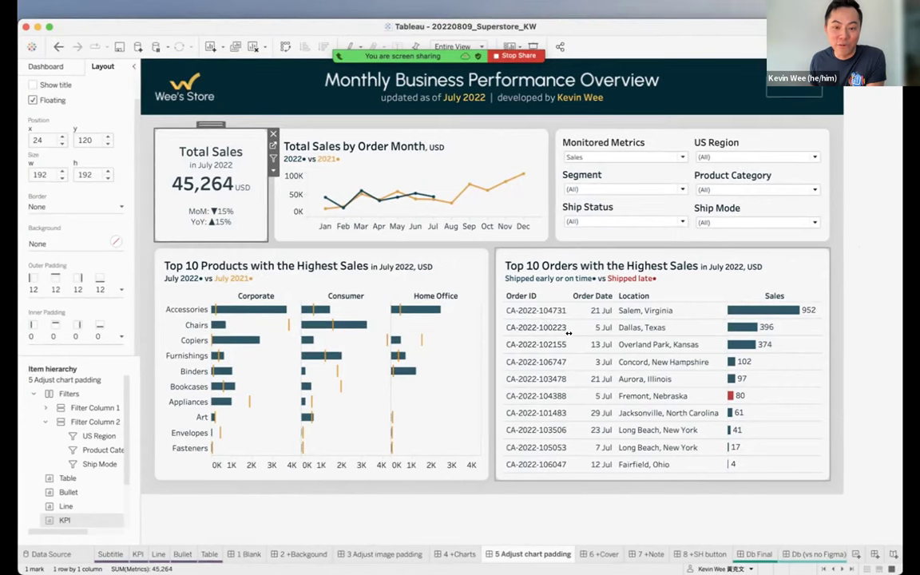
left_click(542, 95)
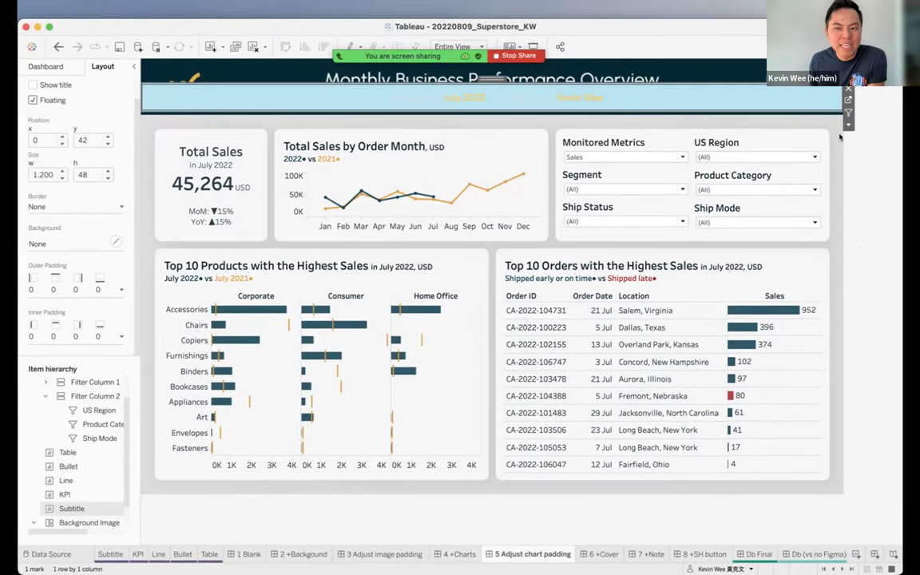
Place two floating Blank objects, about 209 x 212 over the KPI card and about 1,088 x 44 over the subtitle.
left_click(166, 398)
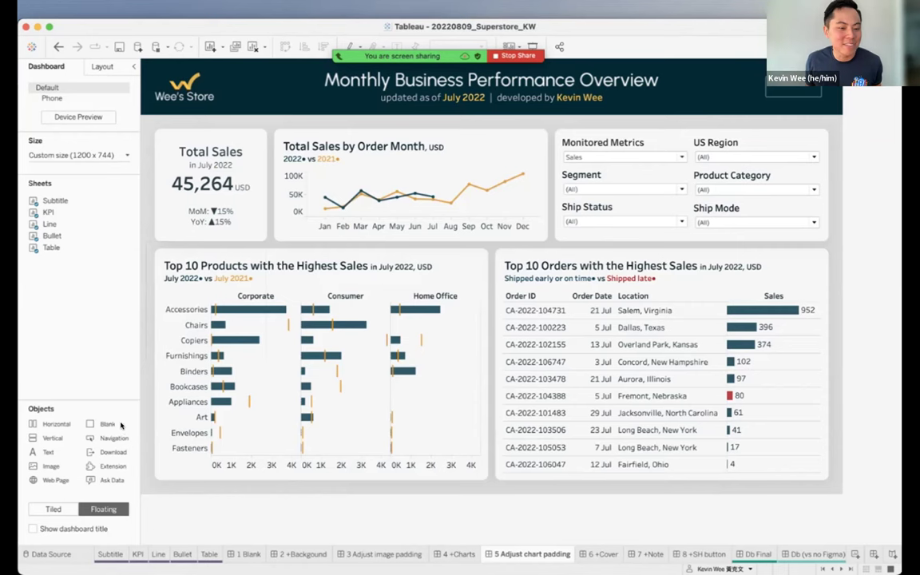
left_click_drag(247, 194, 80, 401)
left_click_drag(196, 145, 121, 72)
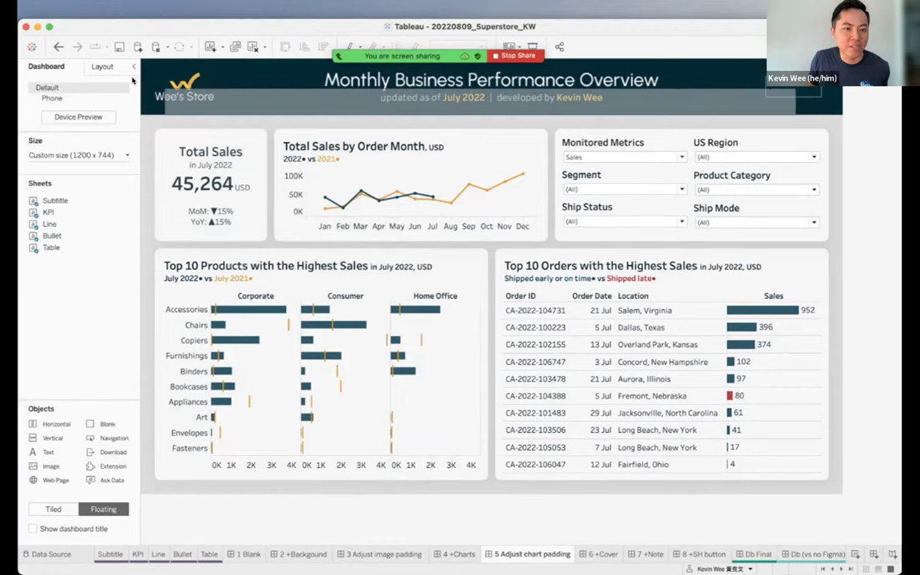
Set the subtitle's Blank object to position x 0, y 27 and width 1,200.
left_click(102, 66)
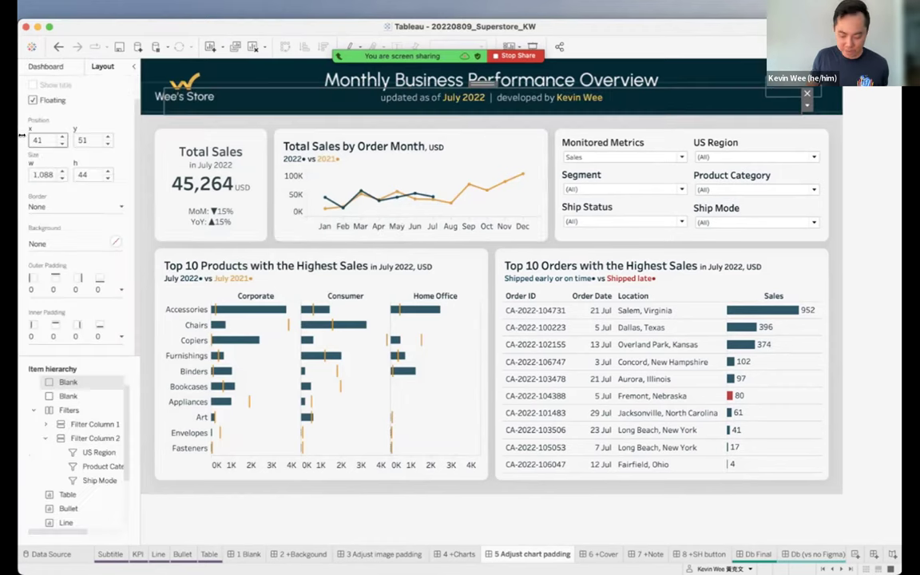
type("0")
key("Tab")
type("27")
key("Tab")
key("Tab")
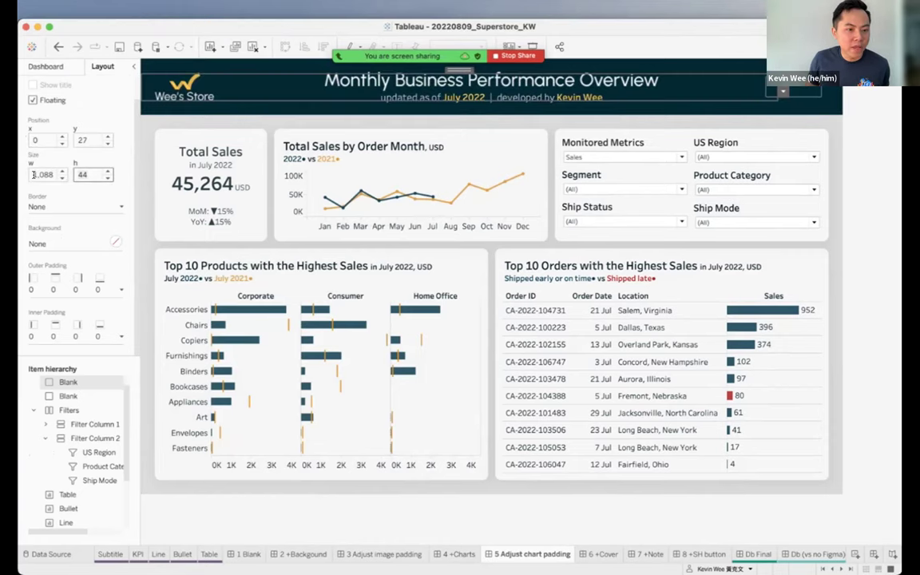
left_click(35, 174)
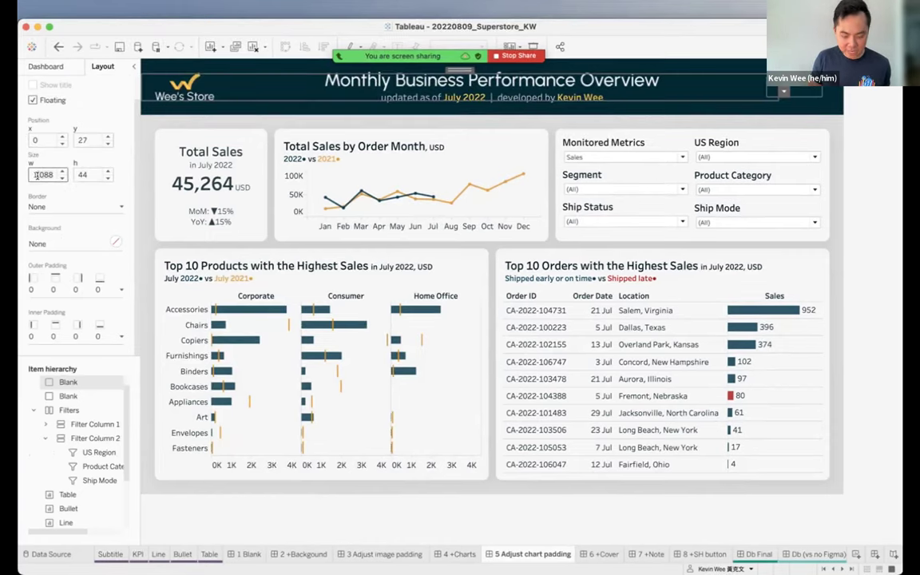
type("1200")
key("Tab")
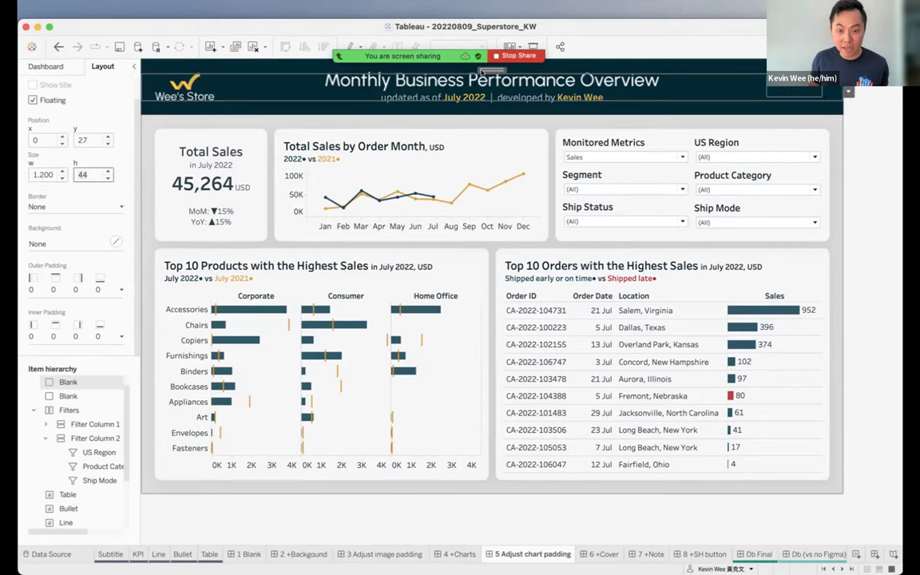
Move the wide Blank object down until it covers the subtitle line, and test the Blank cover over the KPI card.
left_click_drag(479, 74, 481, 74)
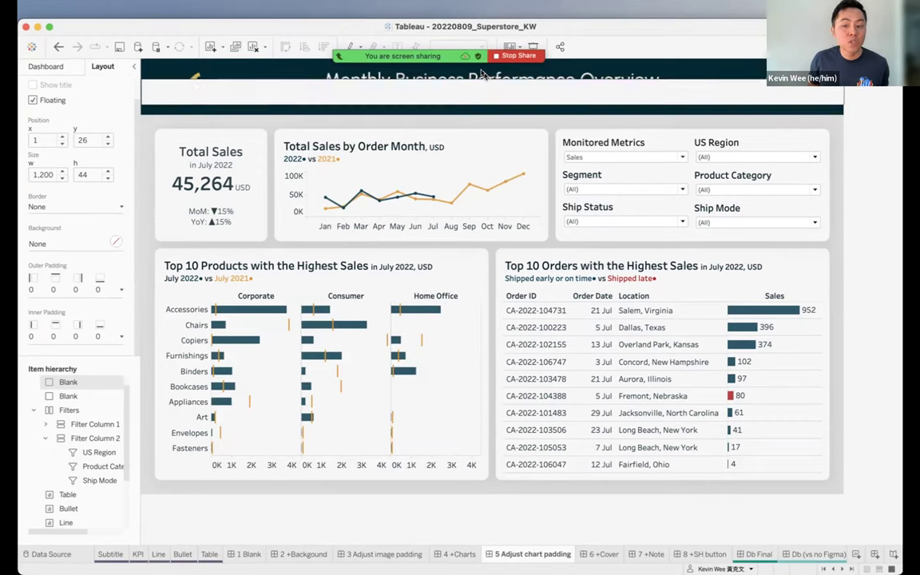
key("Down")
key("Down")
key("Down")
key("Down")
key("Down")
key("Down")
key("Down")
key("Down")
key("Down")
key("Down")
key("Down")
key("Down")
key("Down")
key("Down")
key("Down")
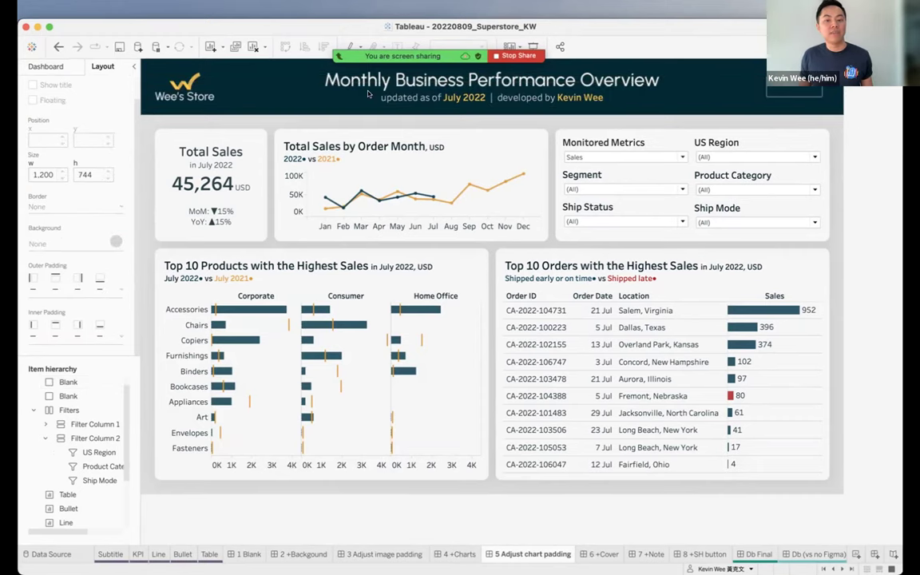
left_click(253, 156)
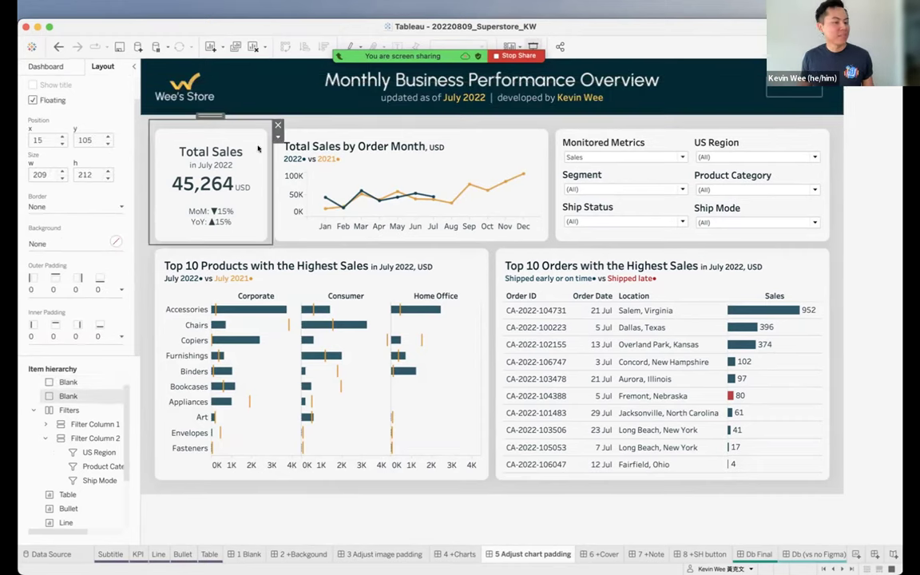
View the 6 +Cover dashboard and the 7 +Note dashboard with its annotation layer.
left_click(605, 554)
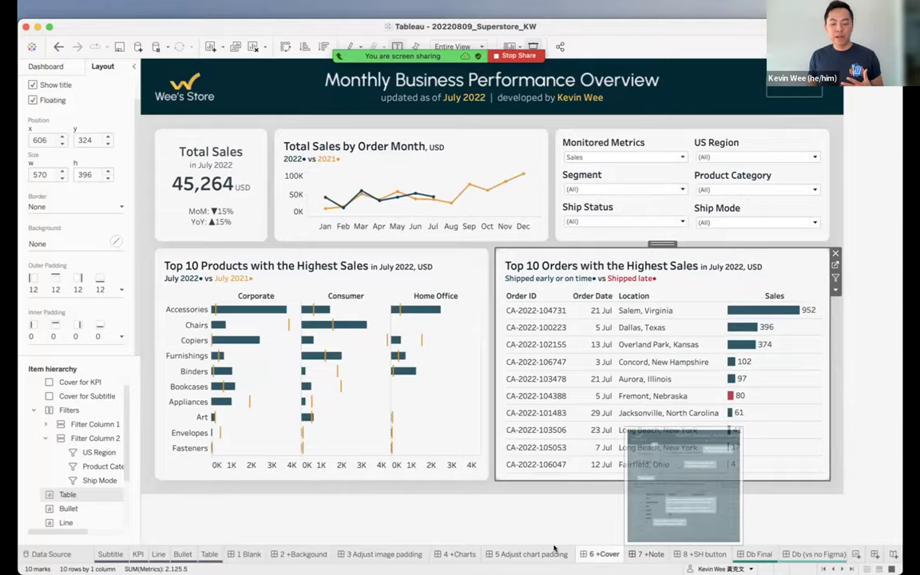
key("ctrl+Tab")
key("ctrl+shift+Tab")
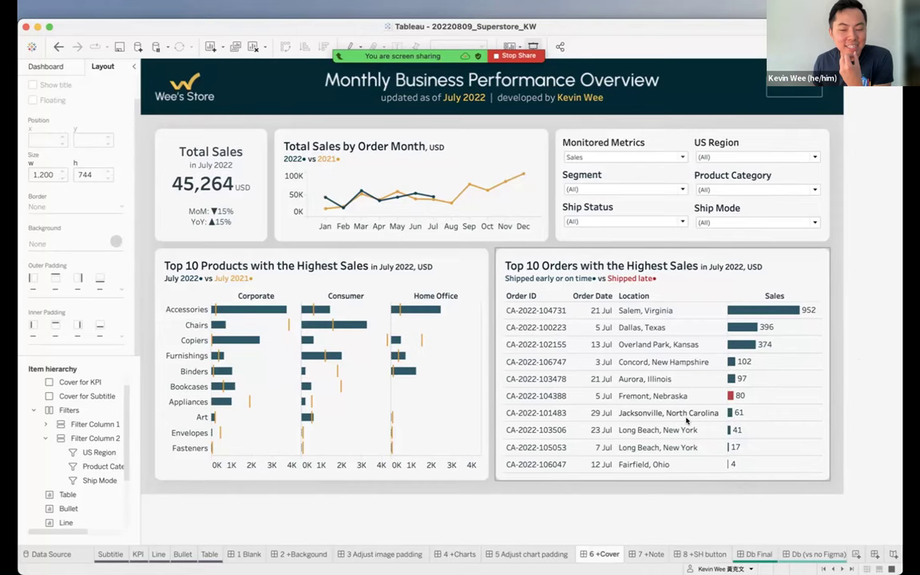
left_click(643, 552)
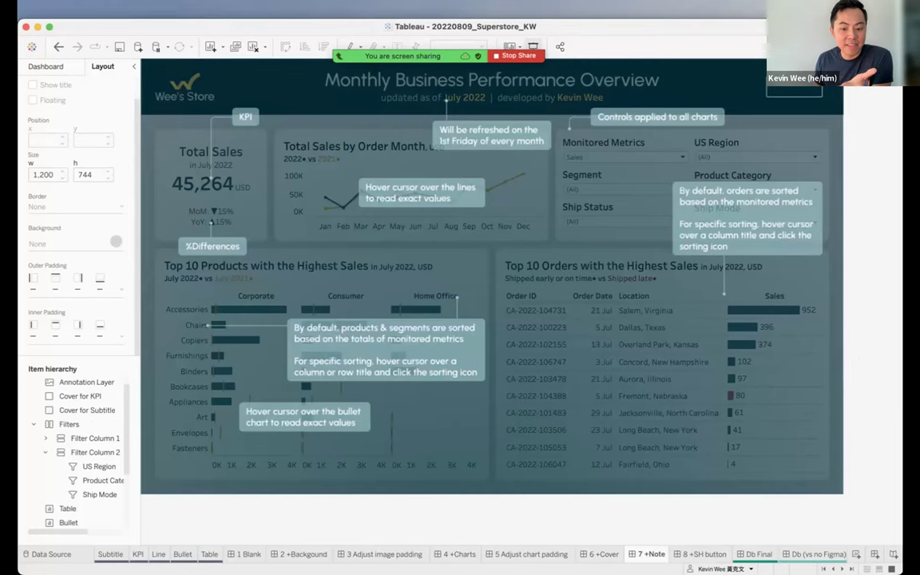
Switch to the Figma file and show the hidden Dashboard screenshot frame beside the Background Image frame.
left_click(448, 557)
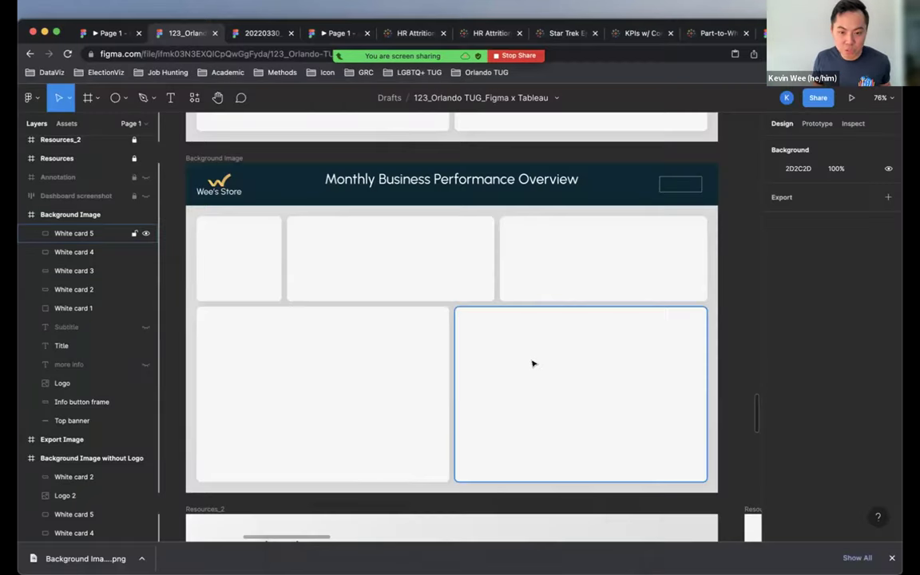
scroll(534, 363, "down", 5)
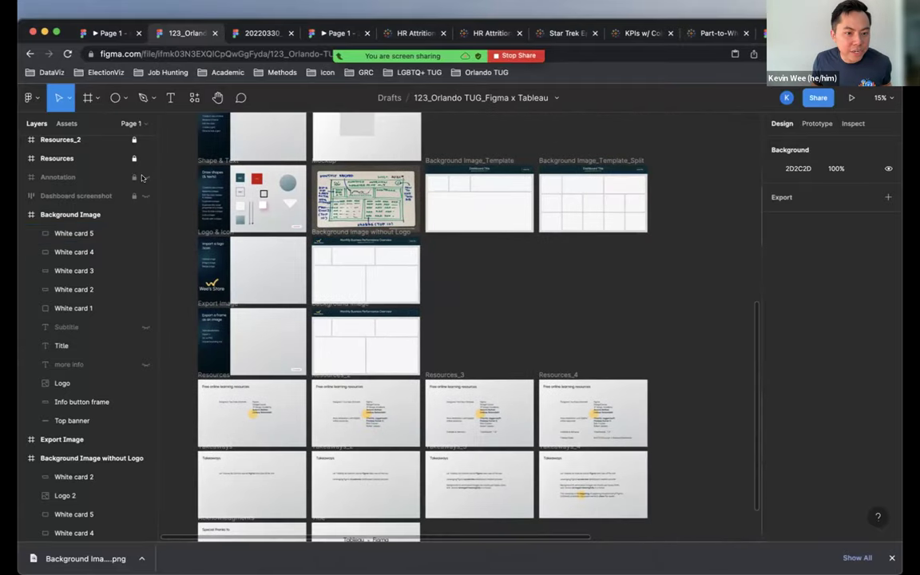
left_click(144, 175)
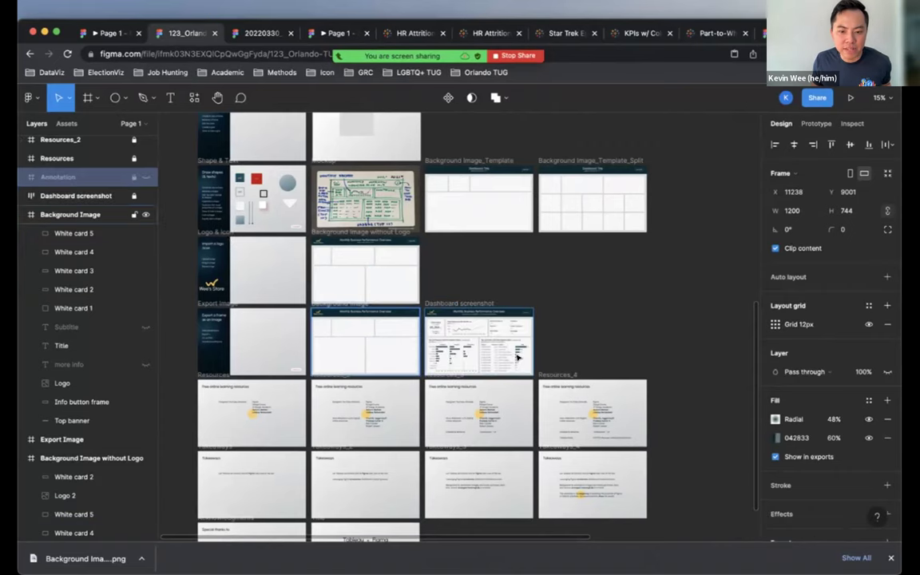
scroll(522, 355, "up", 10)
scroll(666, 380, "down", 2)
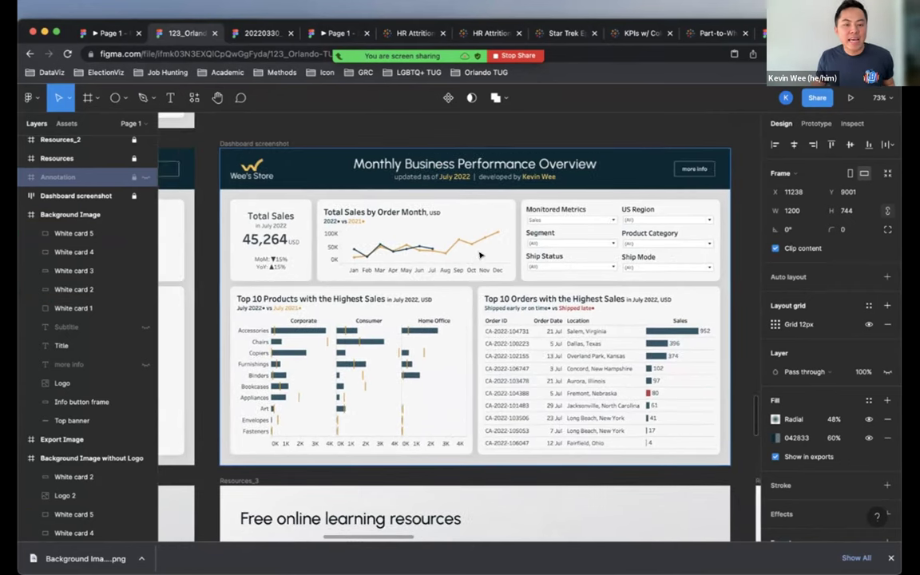
scroll(466, 270, "up", 1)
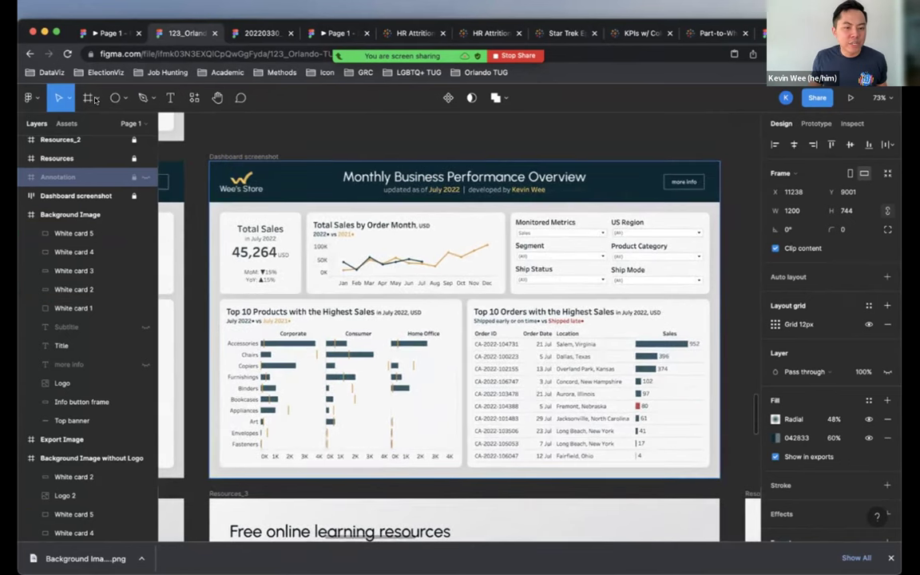
Draw a new frame over the Dashboard screenshot and fit it to 1200 × 744 at x 11238, y 9001.
left_click(96, 97)
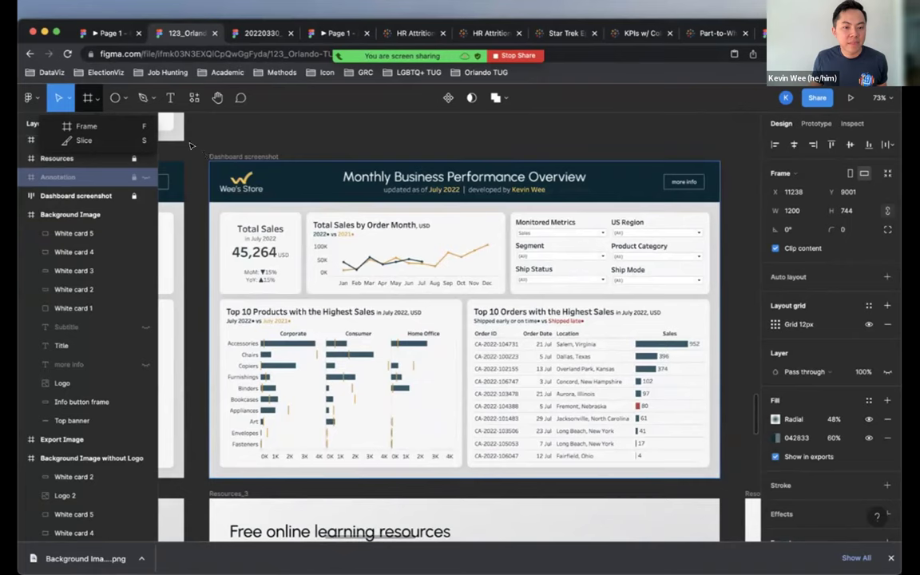
left_click(84, 125)
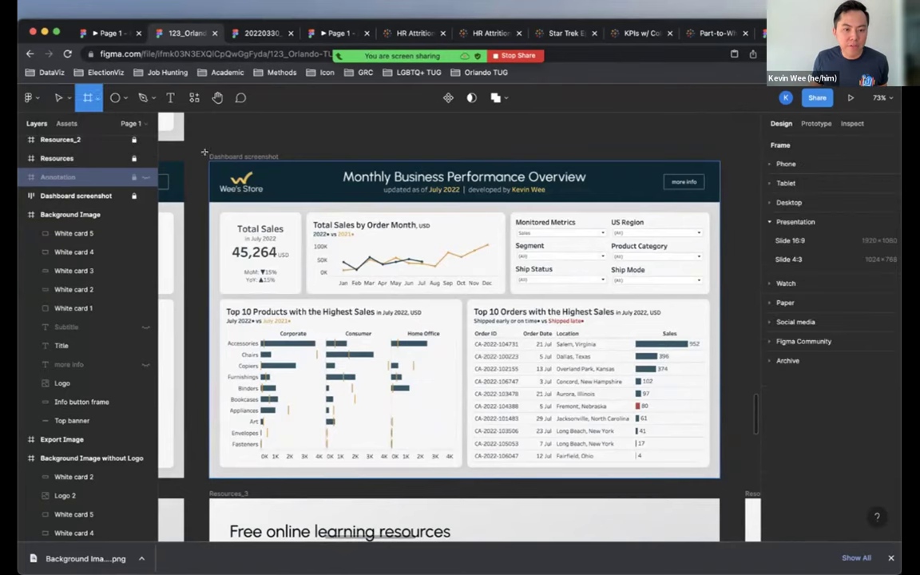
scroll(384, 376, "right", 3)
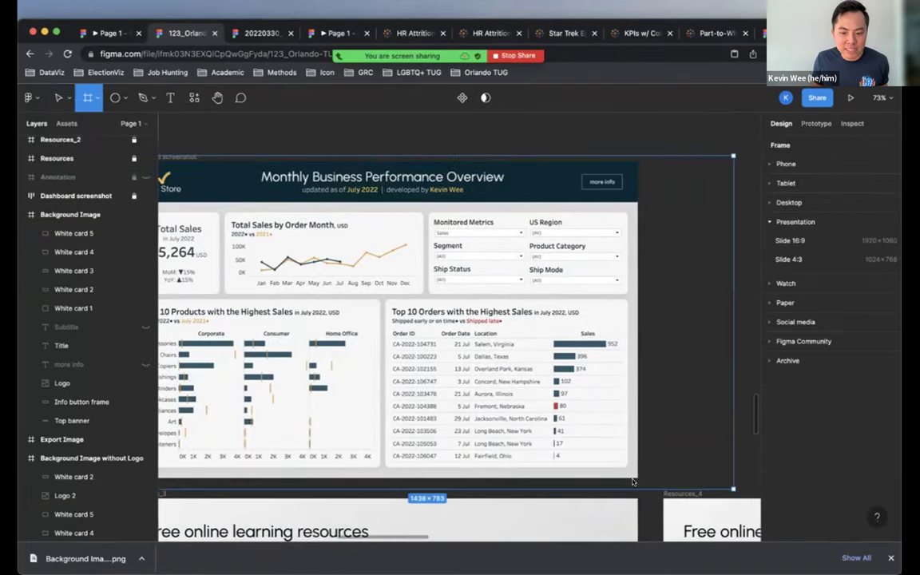
left_click_drag(637, 478, 154, 158)
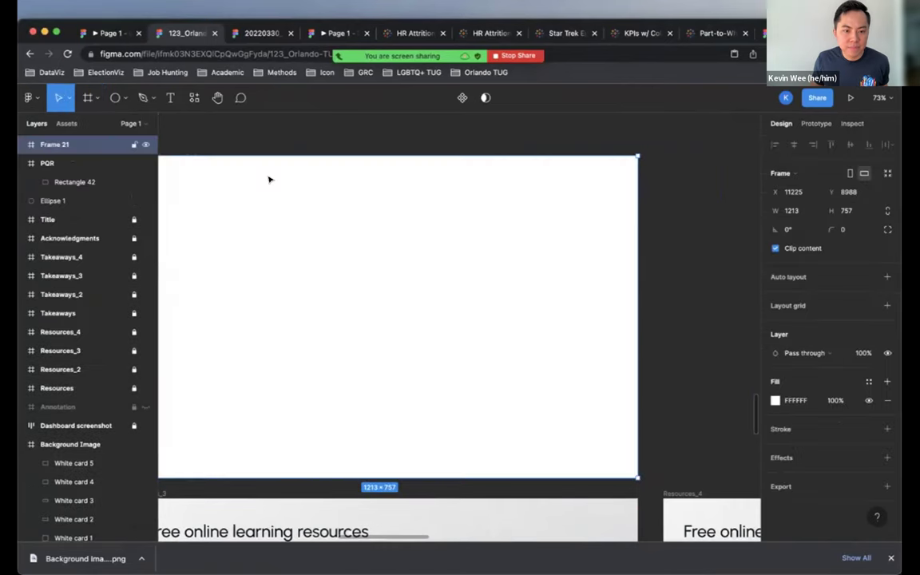
scroll(275, 192, "left", 3)
left_click_drag(272, 185, 276, 189)
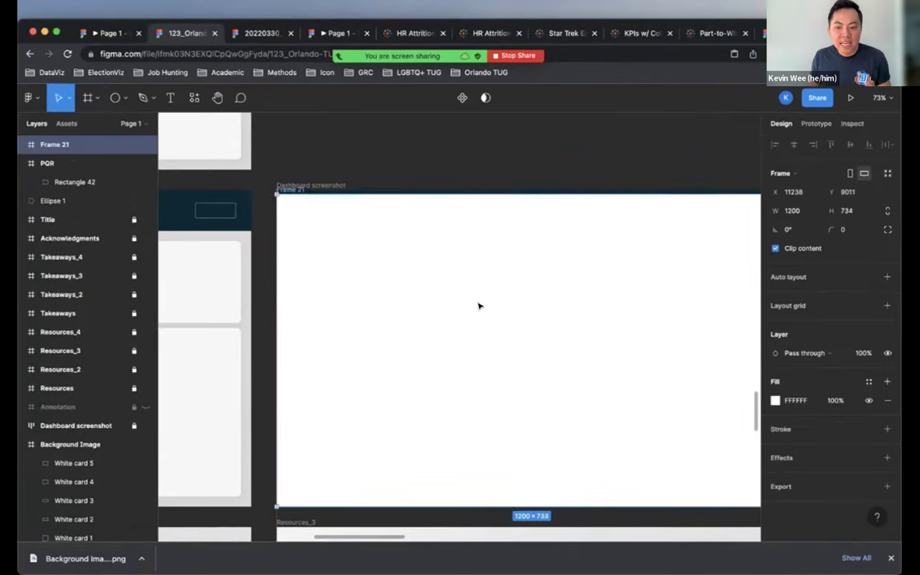
Set the new frame's white fill to 60% opacity so the dashboard screenshot shows through.
left_click(836, 401)
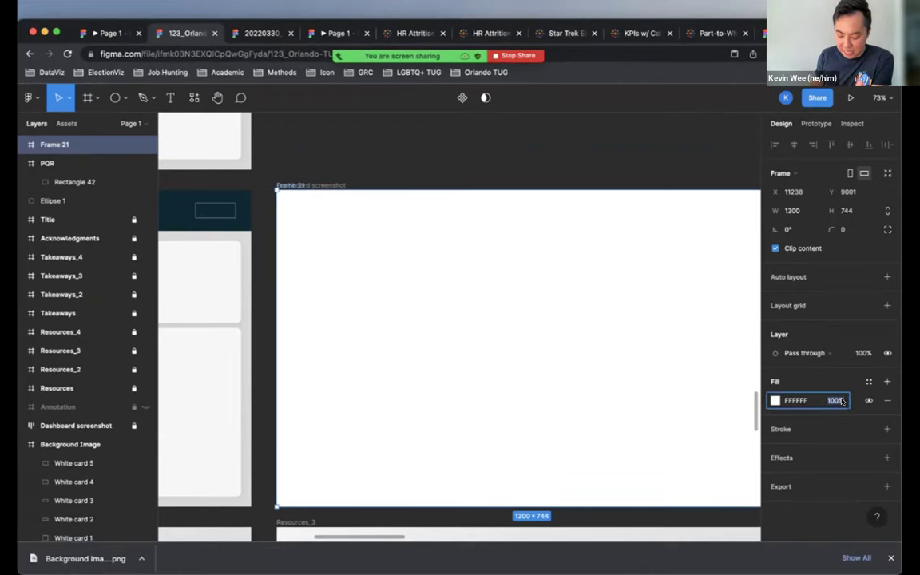
type("60")
key("Return")
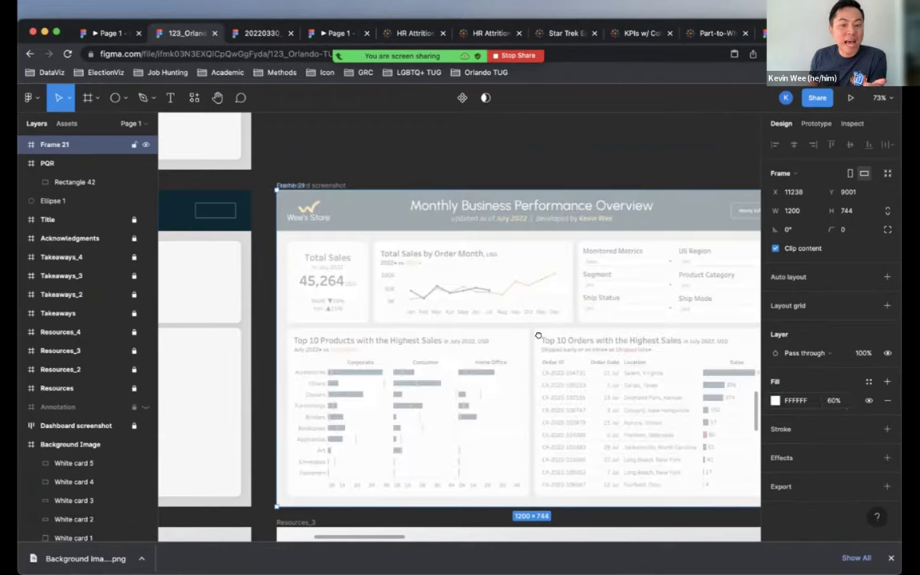
scroll(679, 311, "right", 5)
scroll(599, 304, "down", 2)
scroll(601, 307, "left", 4)
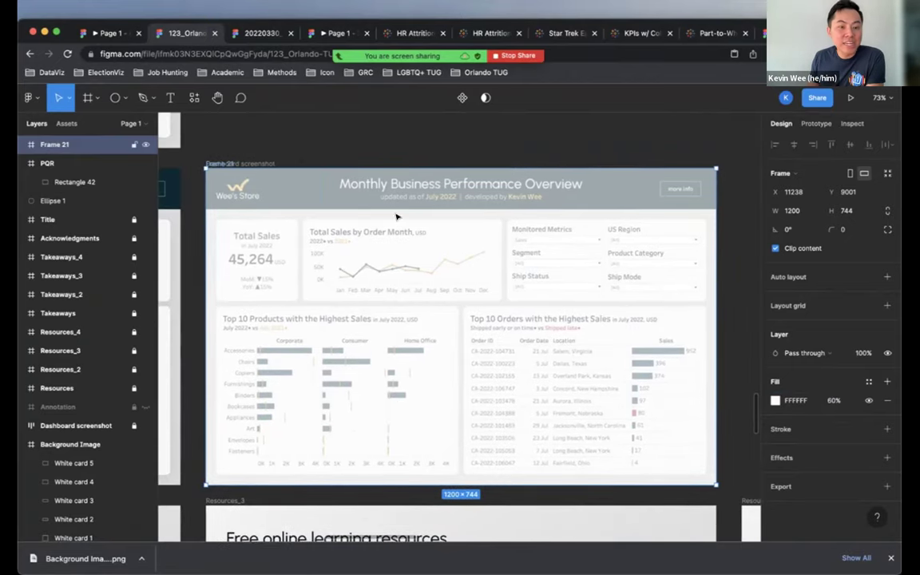
key("t")
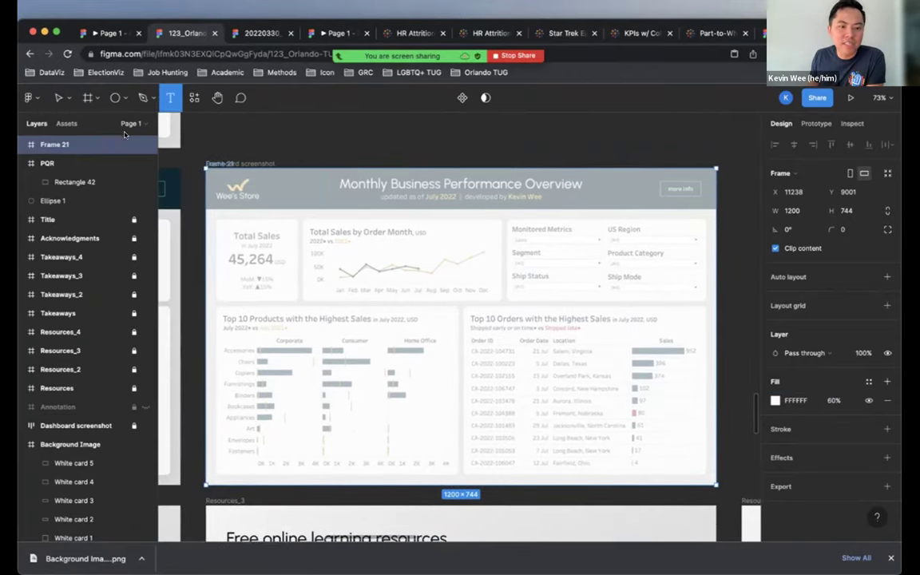
left_click(121, 98)
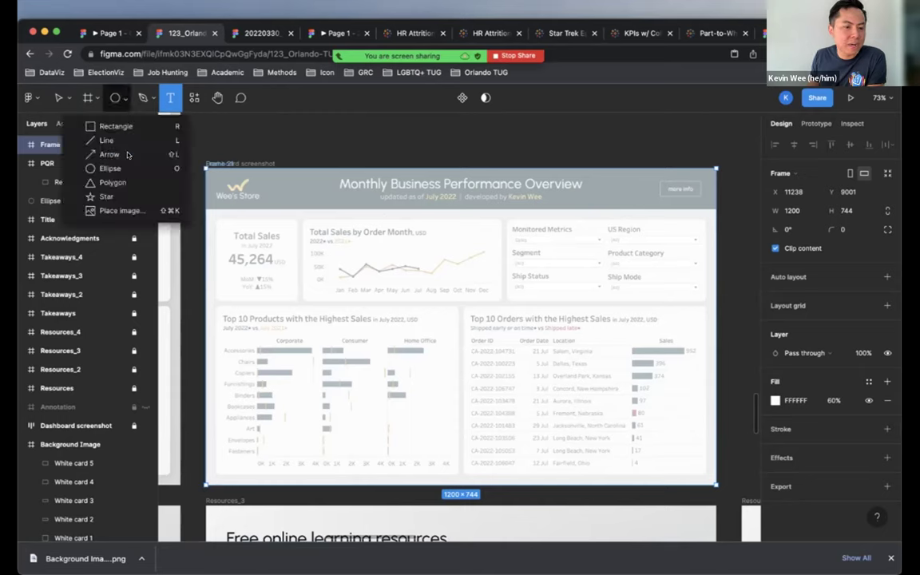
left_click(292, 142)
left_click(292, 142)
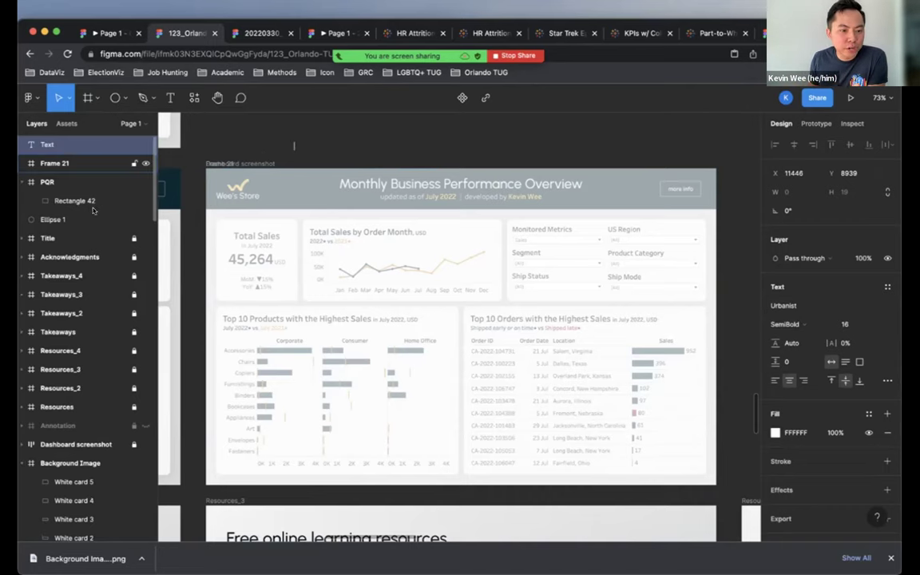
key("Escape")
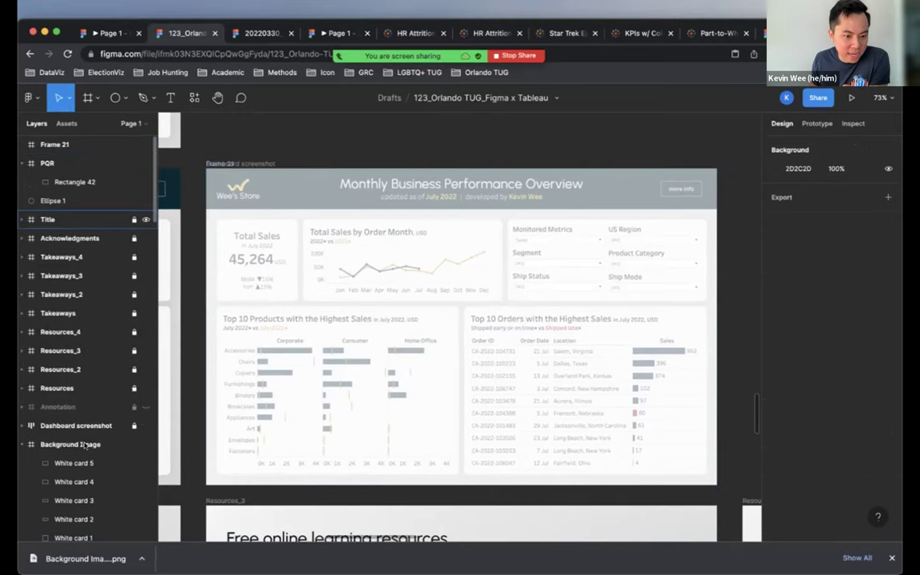
Hide the Dashboard screenshot layer and select the semi-transparent overlay frame.
left_click(146, 425)
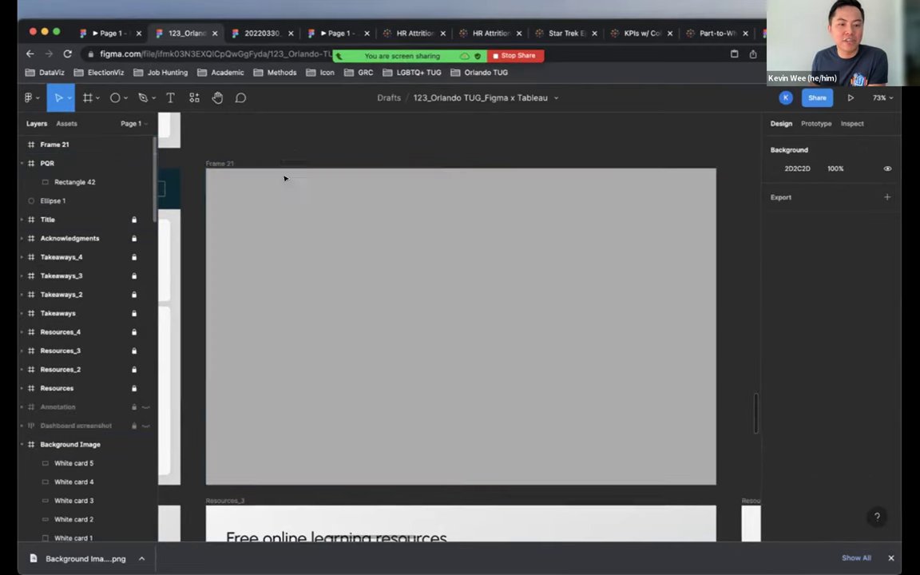
left_click(206, 163)
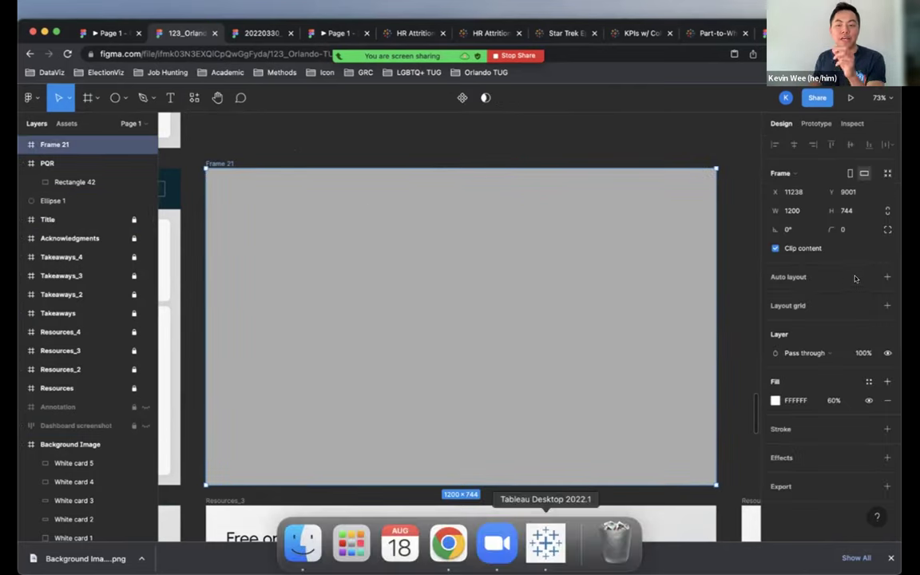
Switch to Tableau and check the Annotation Layer's position and size on the 7 +Note dashboard.
left_click(544, 539)
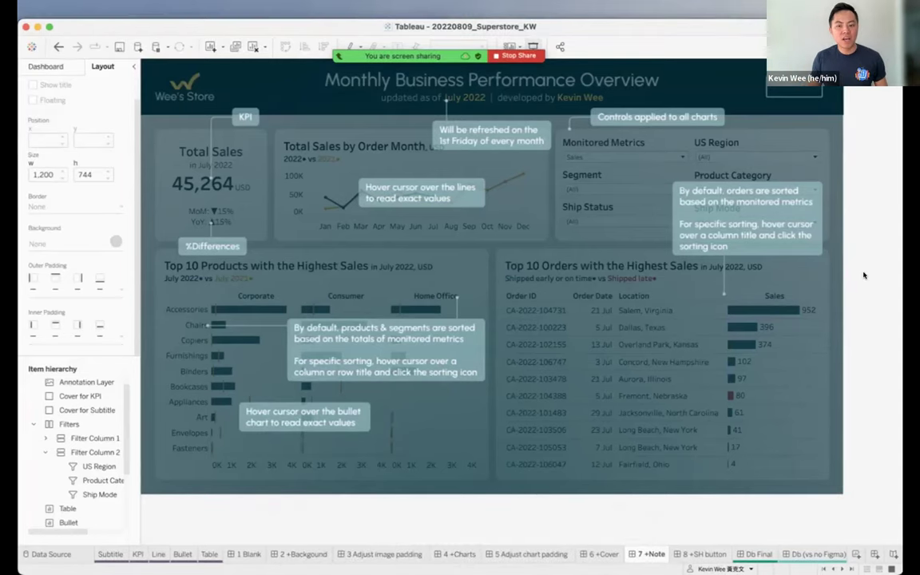
left_click(102, 381)
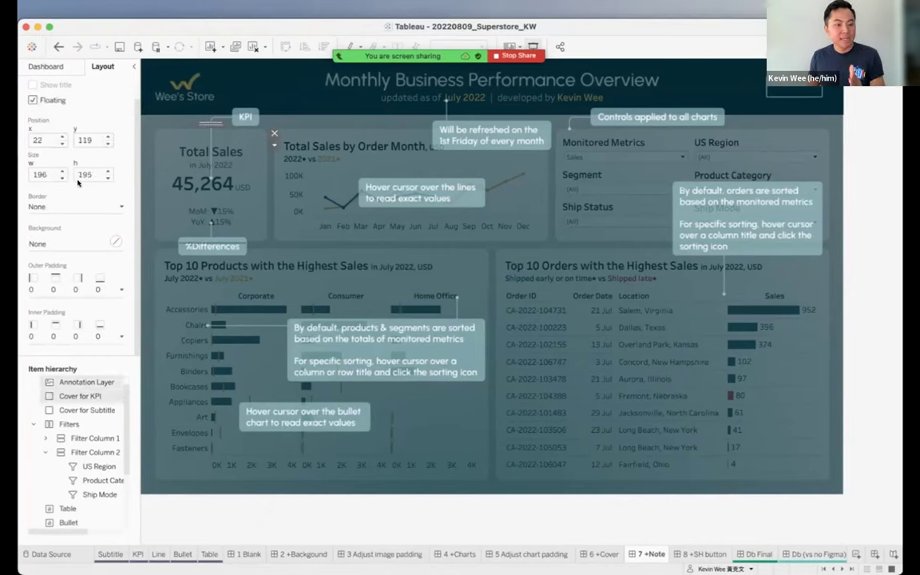
left_click(97, 139)
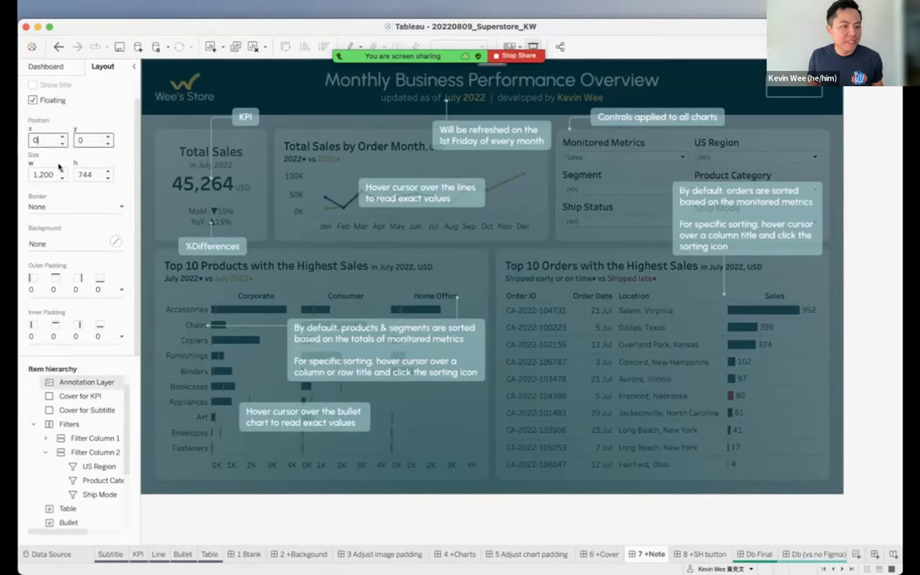
left_click(84, 173)
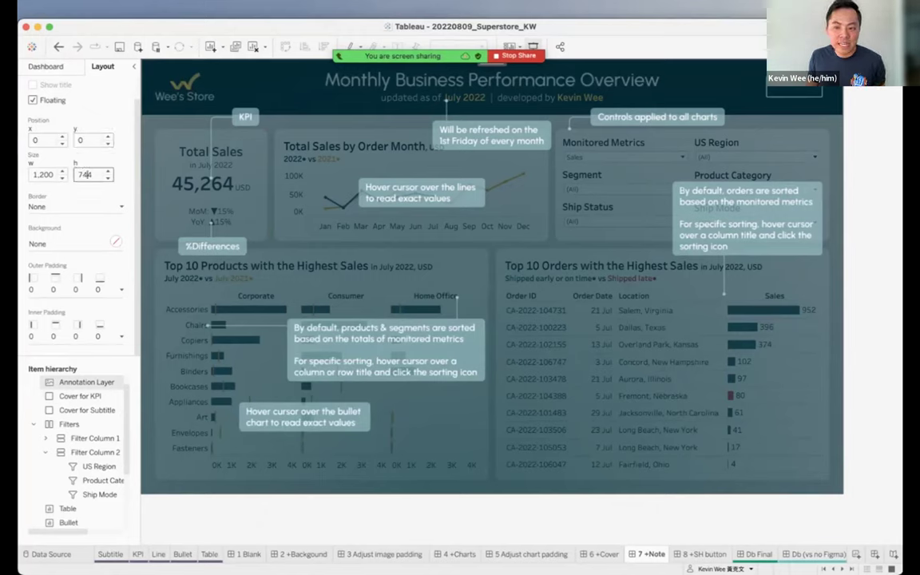
Add a Show/Hide button for the Annotation Layer and move it between the KPI card and the line chart.
left_click(851, 88)
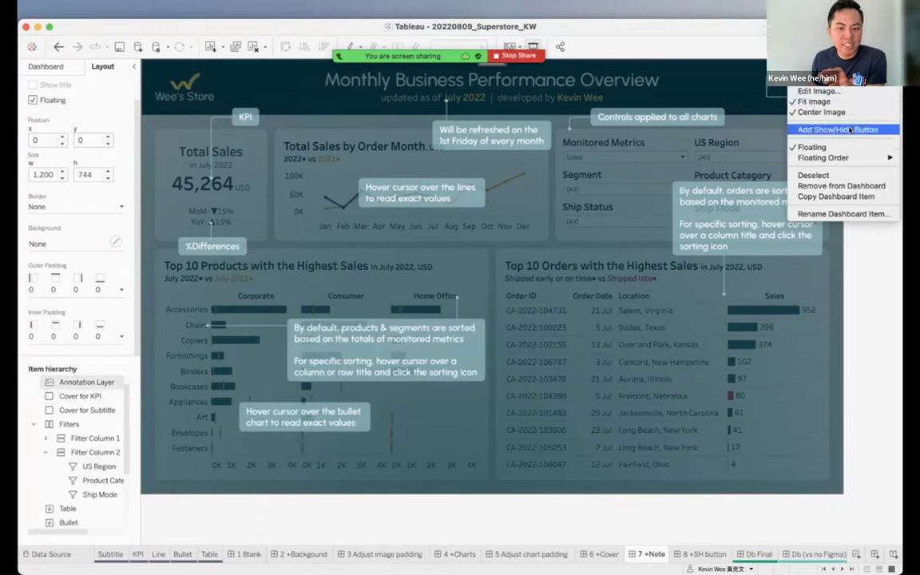
left_click(851, 129)
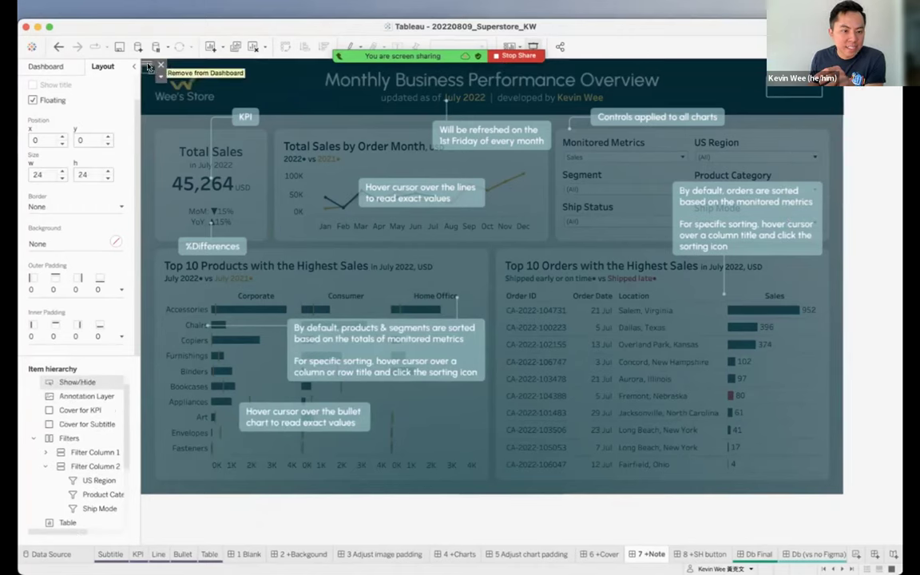
left_click_drag(147, 69, 284, 172)
Make the Show/Hide button a text button titled "less info" when the item is shown and "more info" when hidden.
left_click(283, 178)
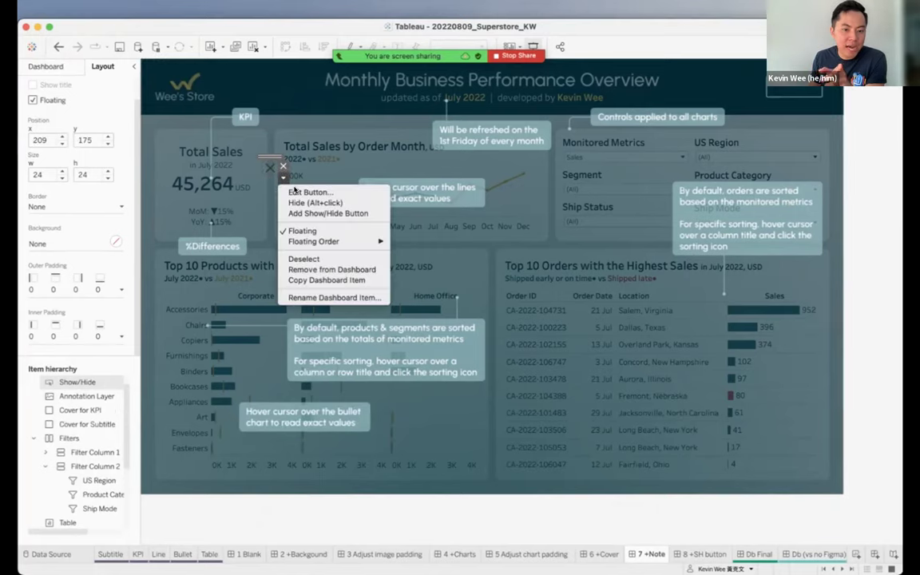
left_click(297, 191)
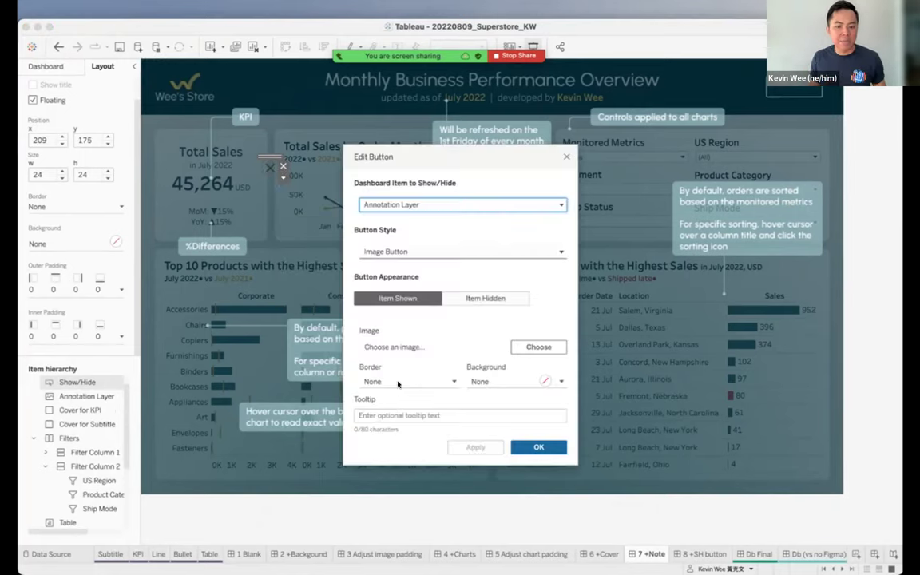
left_click(404, 297)
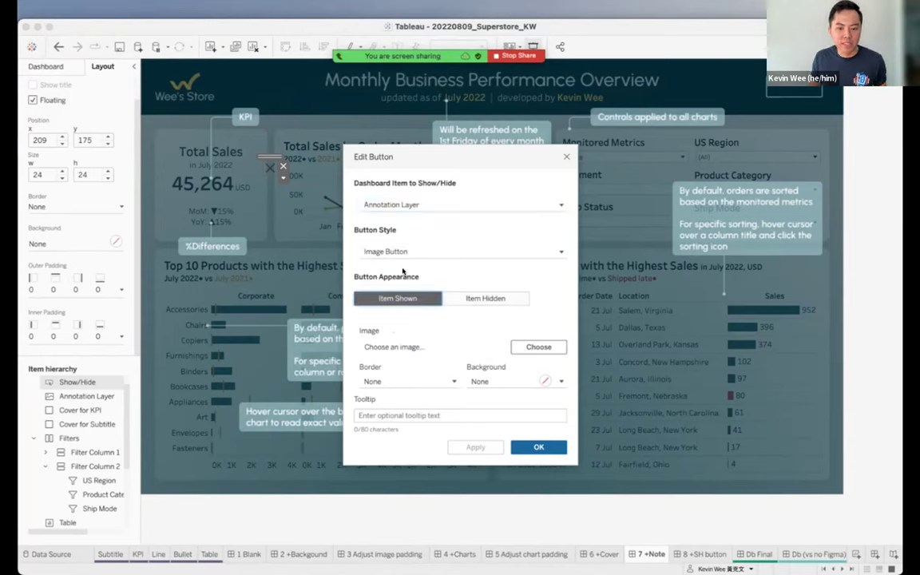
left_click(404, 252)
left_click(383, 277)
left_click(399, 336)
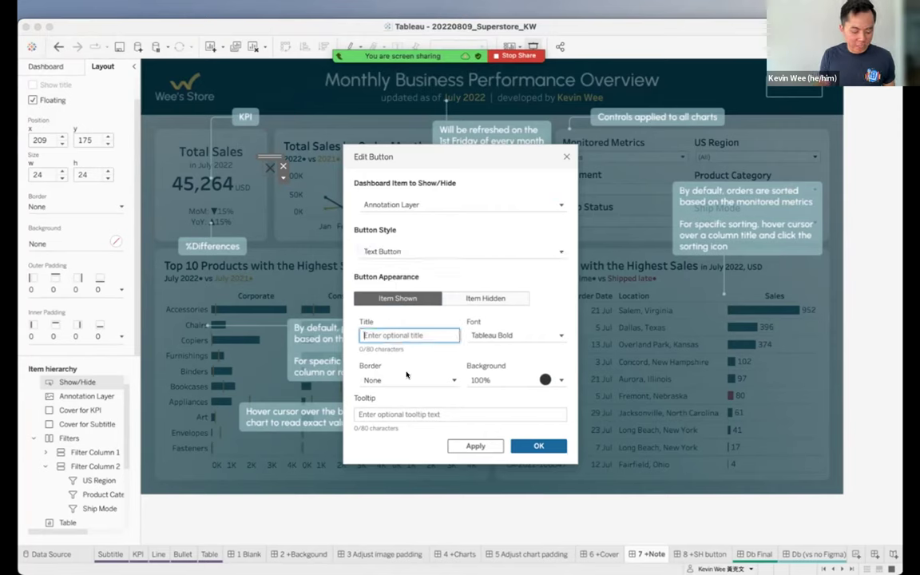
type("less info")
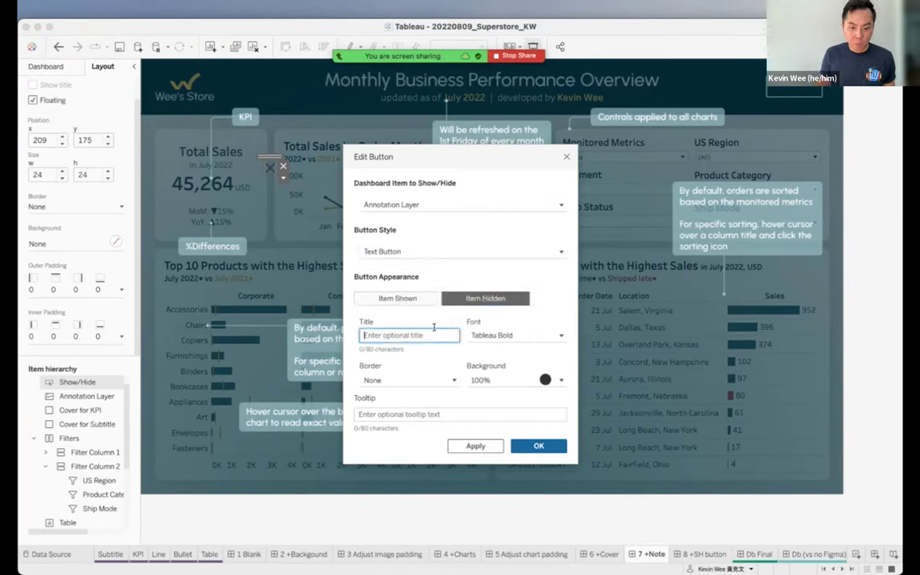
type("more info")
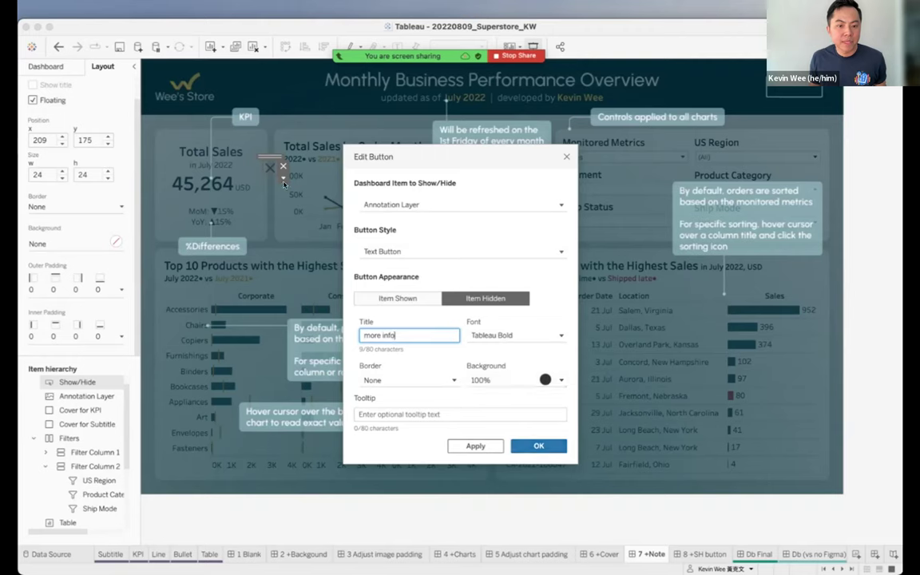
key("Return")
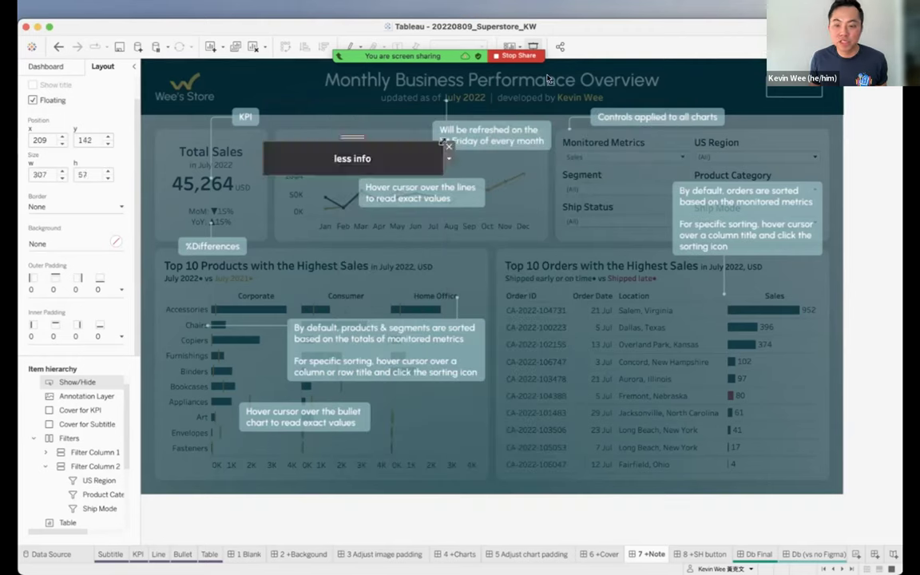
Resize the Show/Hide button and fit it over the outlined info box in the dashboard header.
left_click_drag(265, 176, 766, 94)
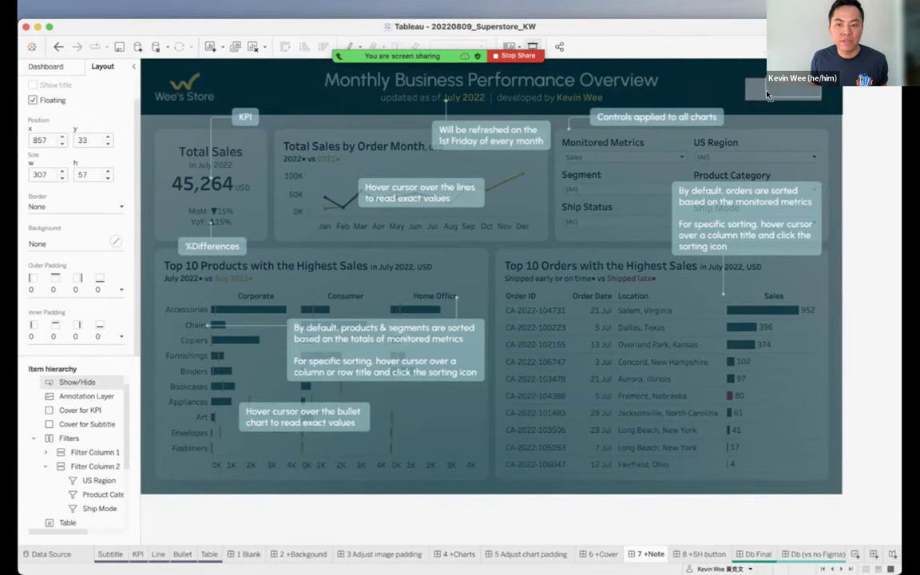
left_click(870, 101)
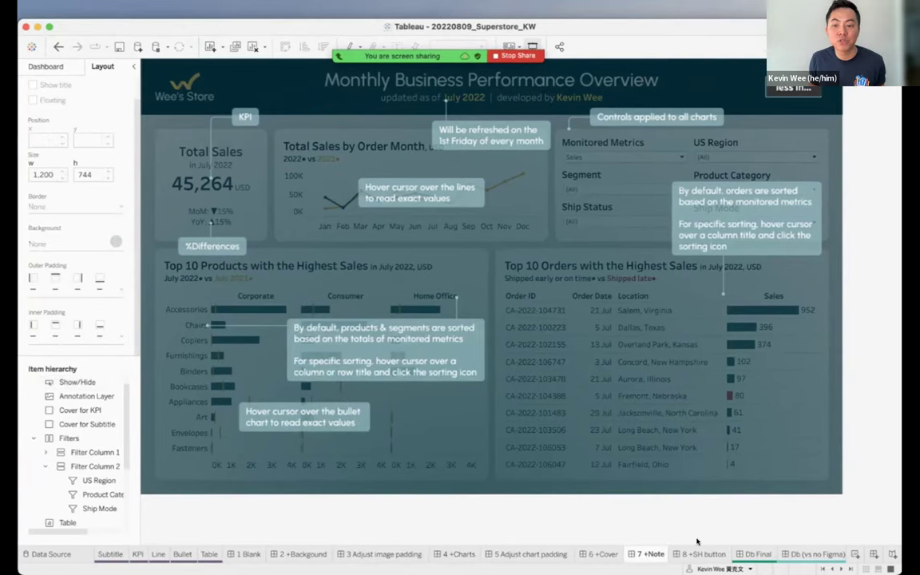
View the 8 +SH button dashboard in presentation mode and test its more info button.
key("ctrl+Tab")
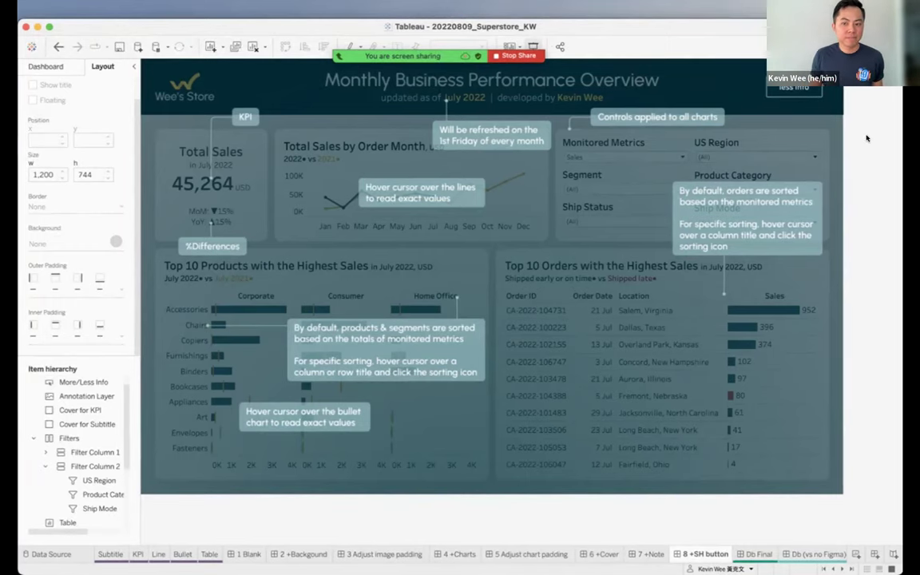
left_click(534, 46)
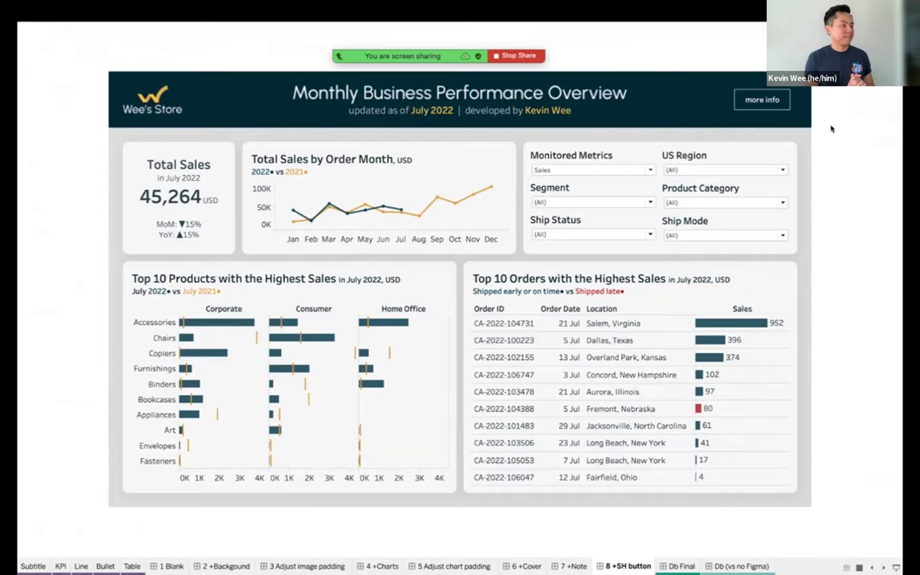
left_click(761, 99)
left_click(385, 322)
left_click(345, 350)
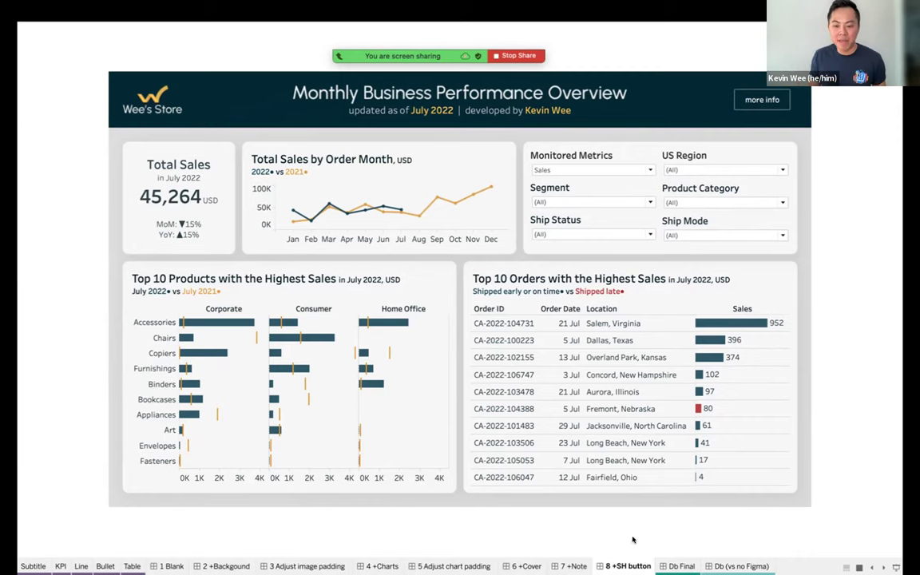
Compare the Db Final and Db (vs no Figma) dashboards, and exit presentation mode.
key("ctrl+Tab")
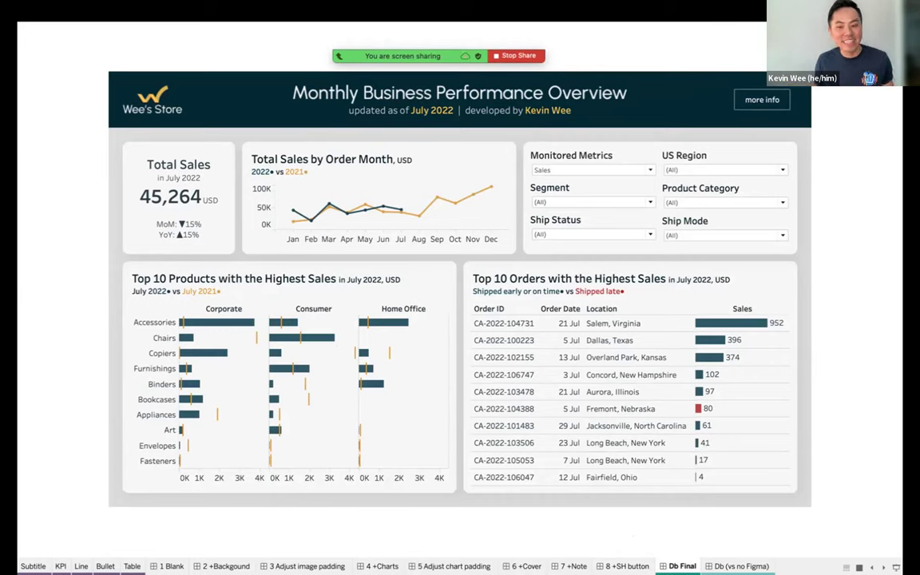
key("ctrl+Tab")
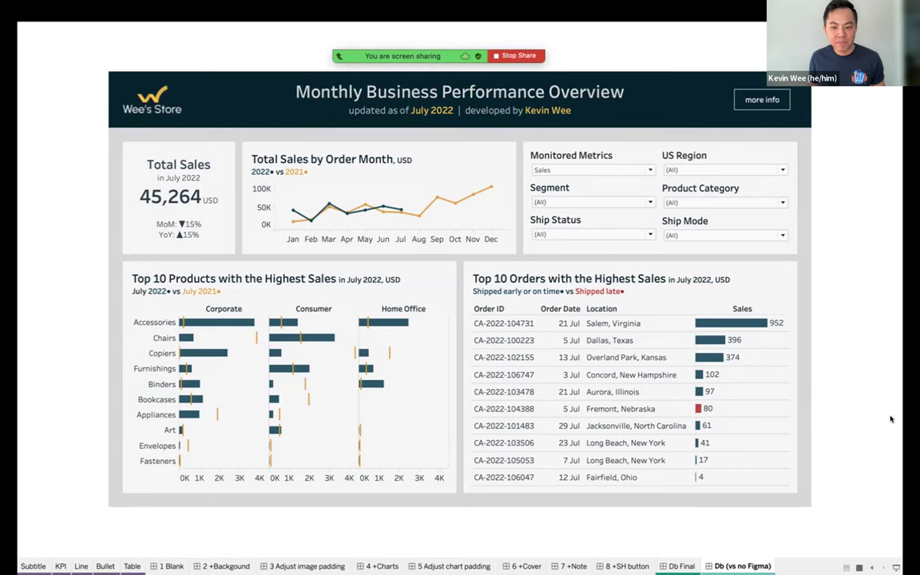
key("Escape")
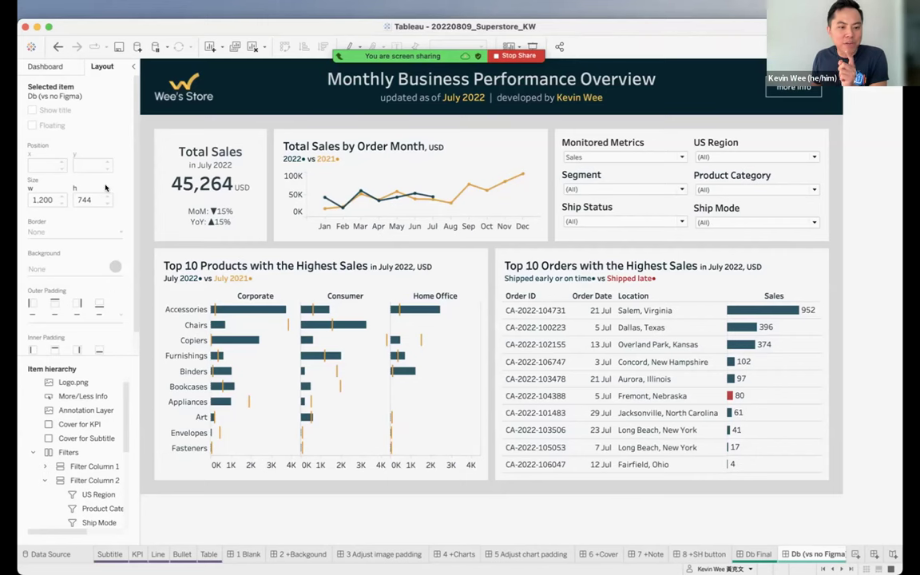
Set Monitored Metrics to Profit on the Db Final dashboard and compare it with the Db (vs no Figma) dashboard.
scroll(105, 188, "down", 5)
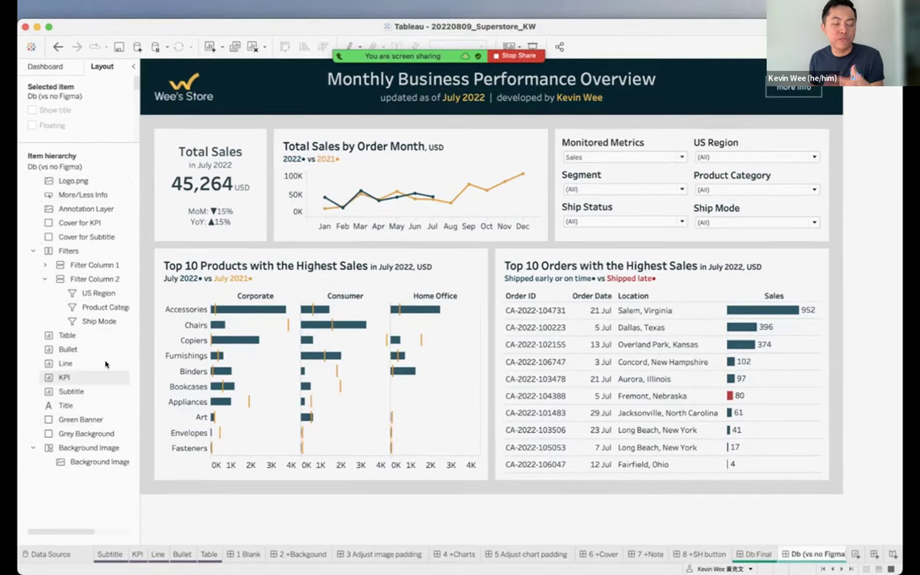
left_click(746, 554)
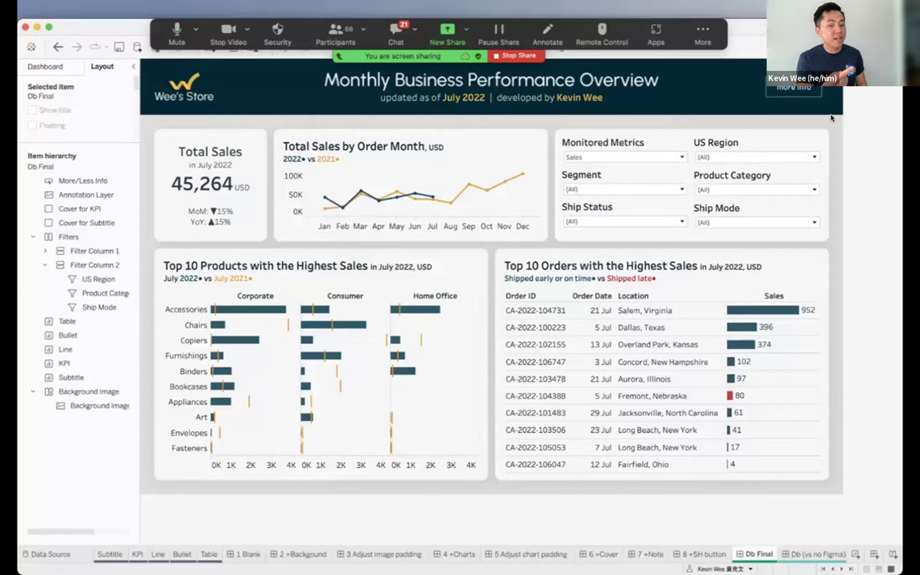
left_click(622, 156)
left_click(591, 165)
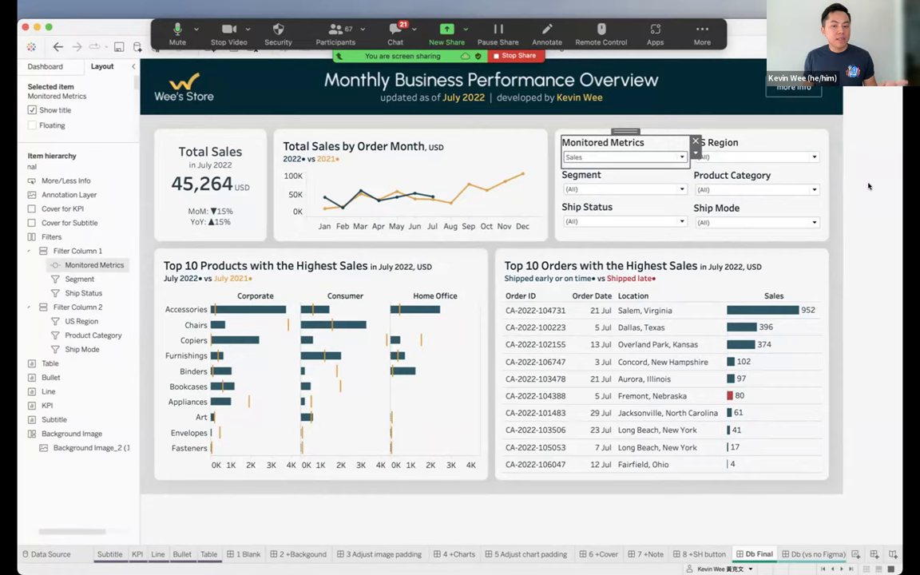
left_click(866, 185)
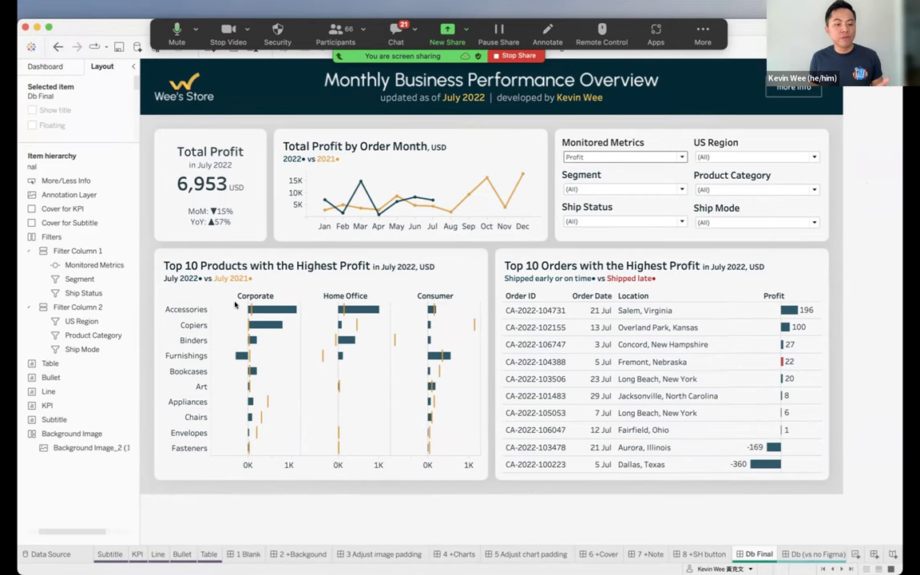
key("ctrl+Tab")
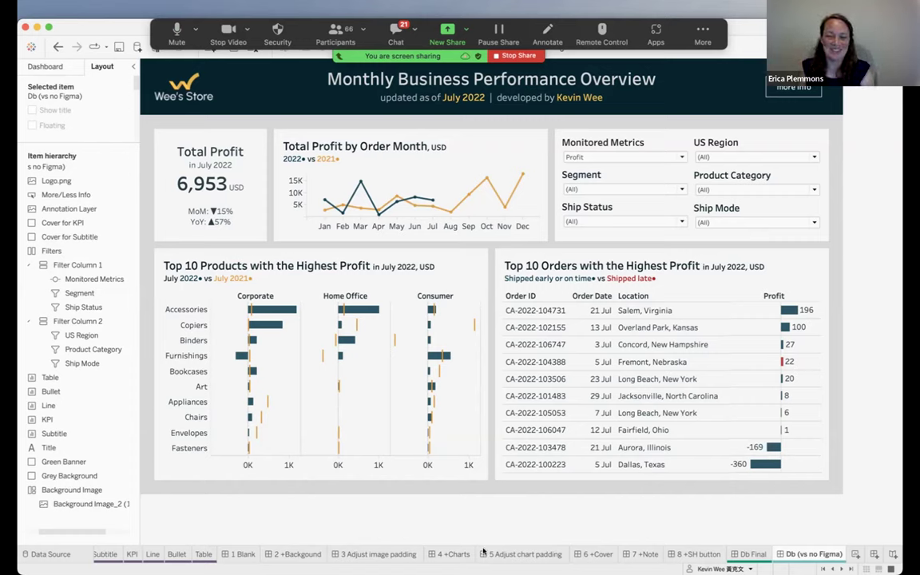
Switch to Figma in Chrome, open the slide deck's presentation view and advance from Handy shortcuts to the Draw a frame slide.
left_click(447, 540)
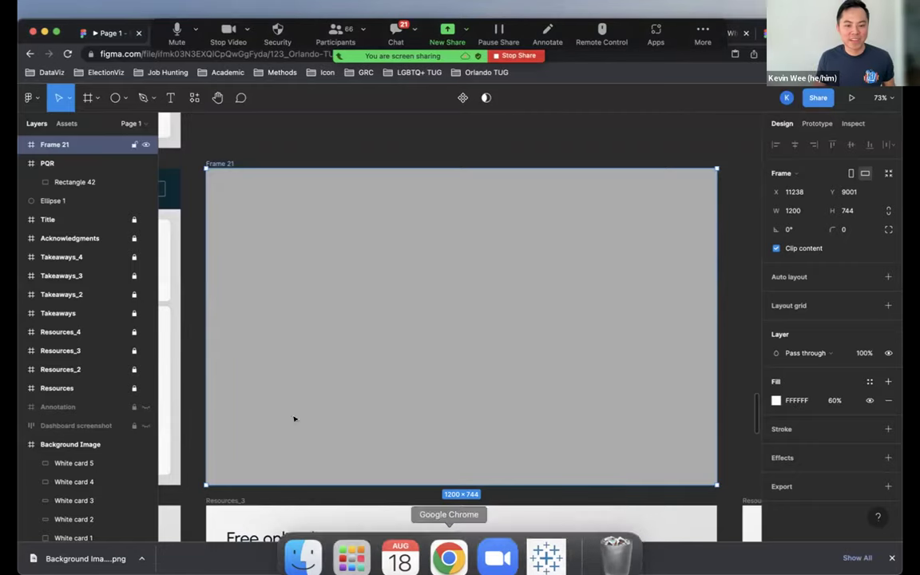
scroll(559, 352, "down", 5)
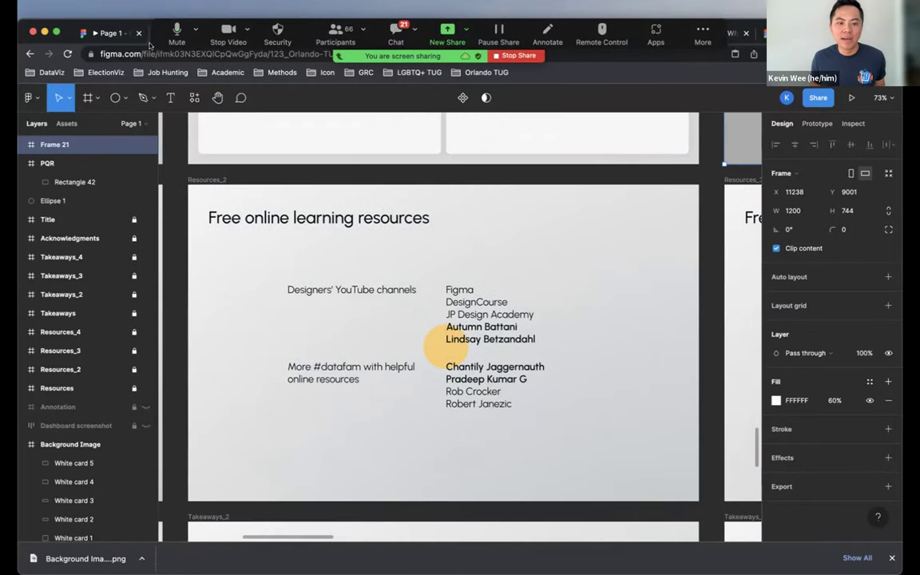
key("ctrl+alt+Return")
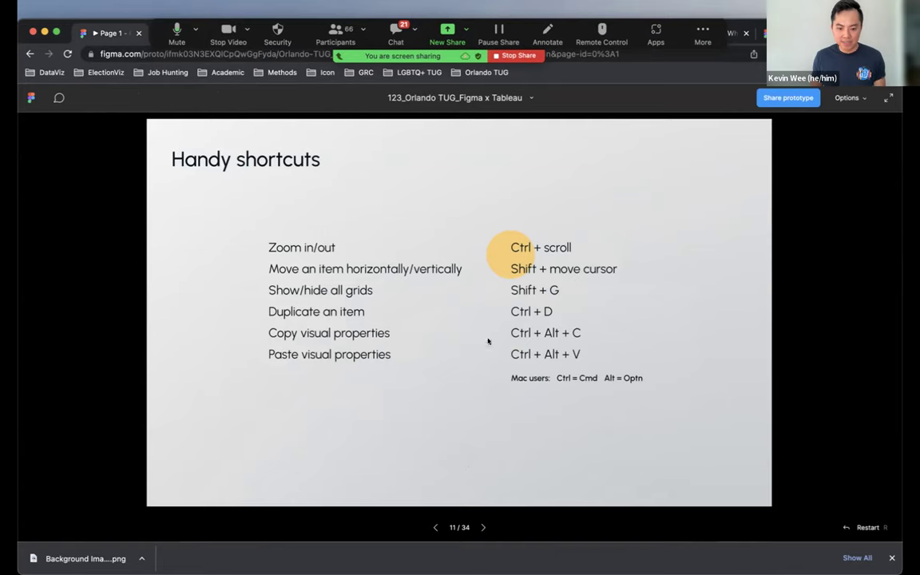
key("Right")
key("Right")
key("Right")
key("Right")
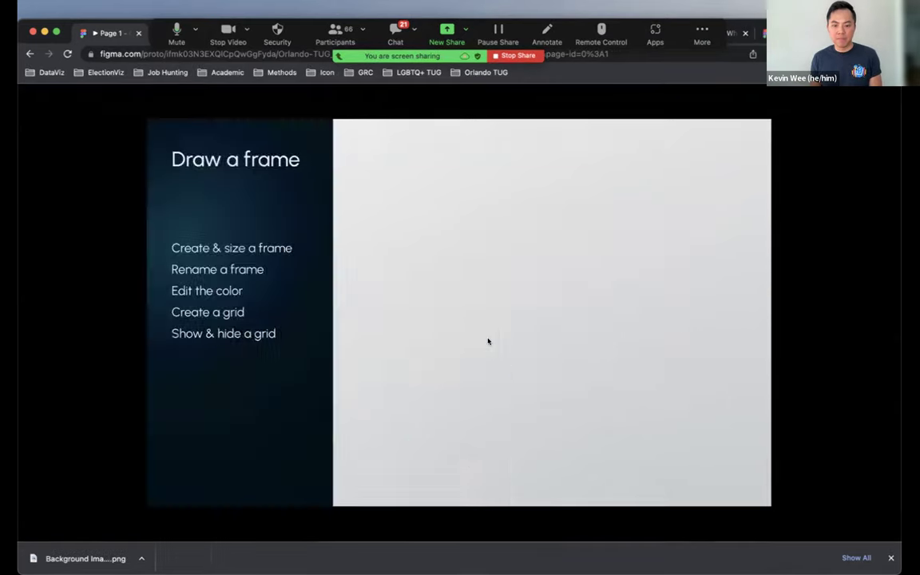